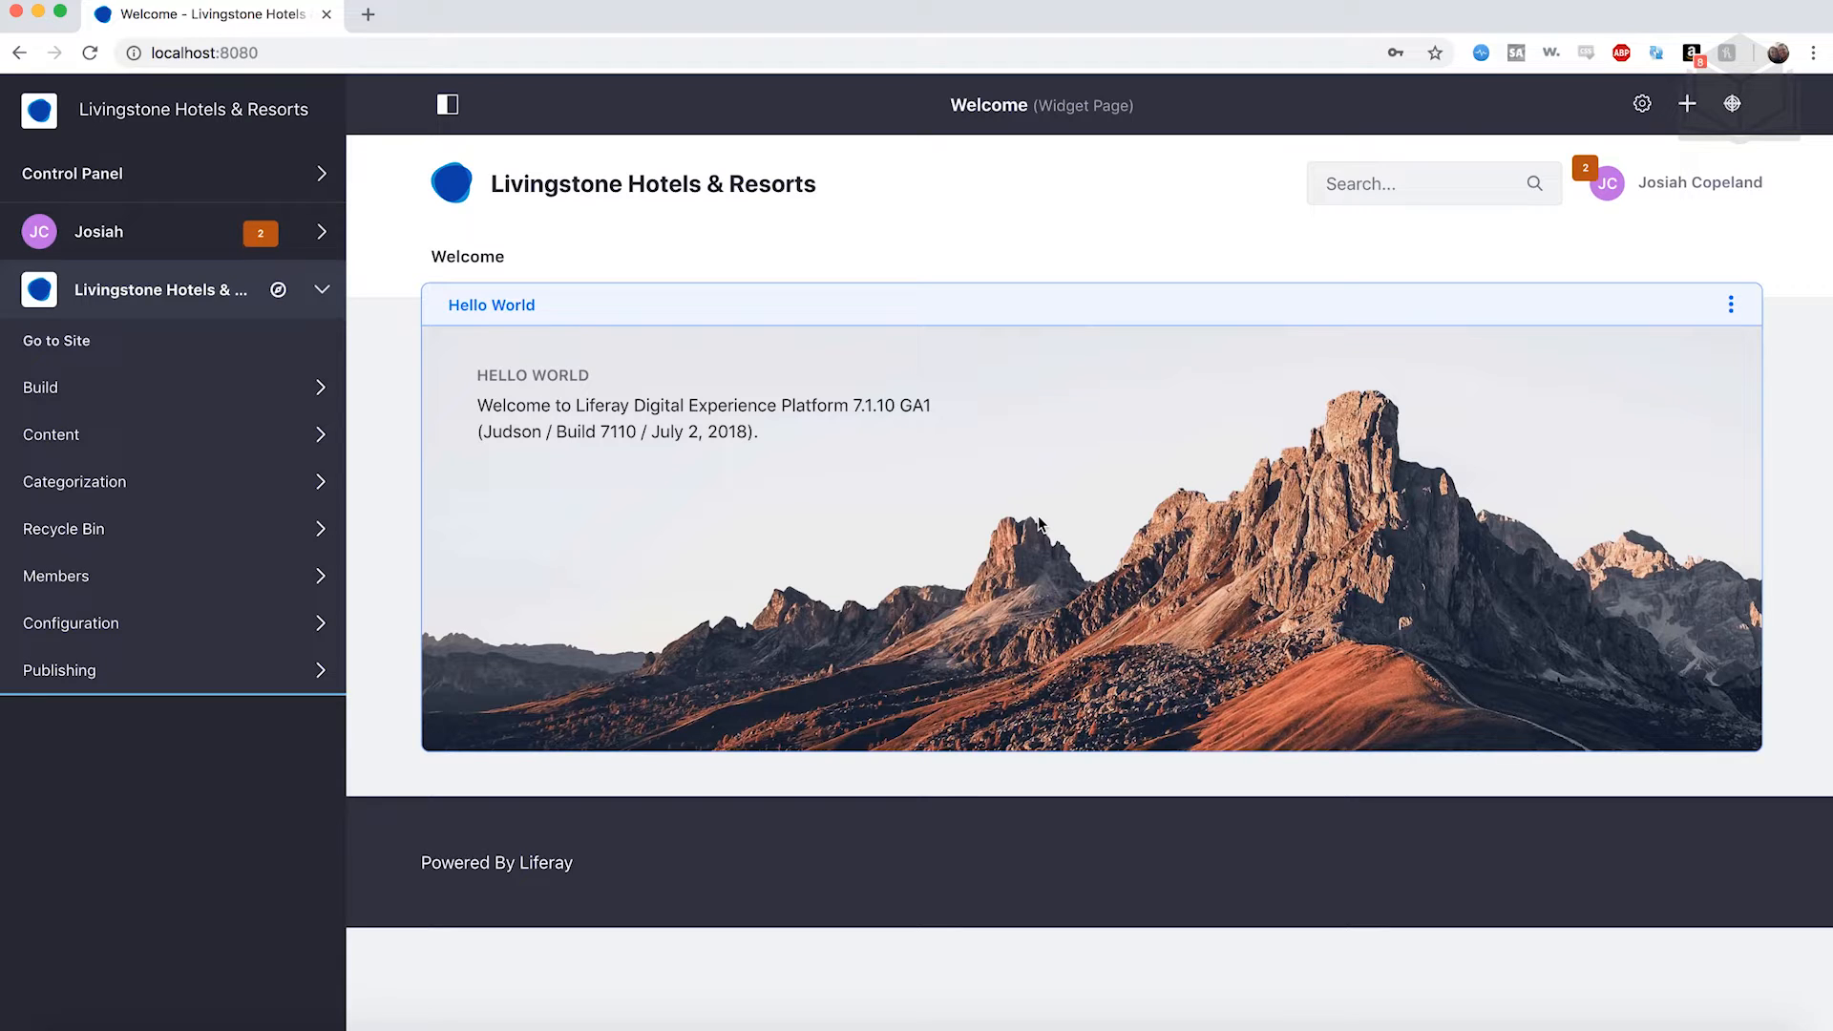
Remove the Hello World widget from the Welcome page and confirm the removal.
{"action": "left_click", "coordinate": [1732, 307]}
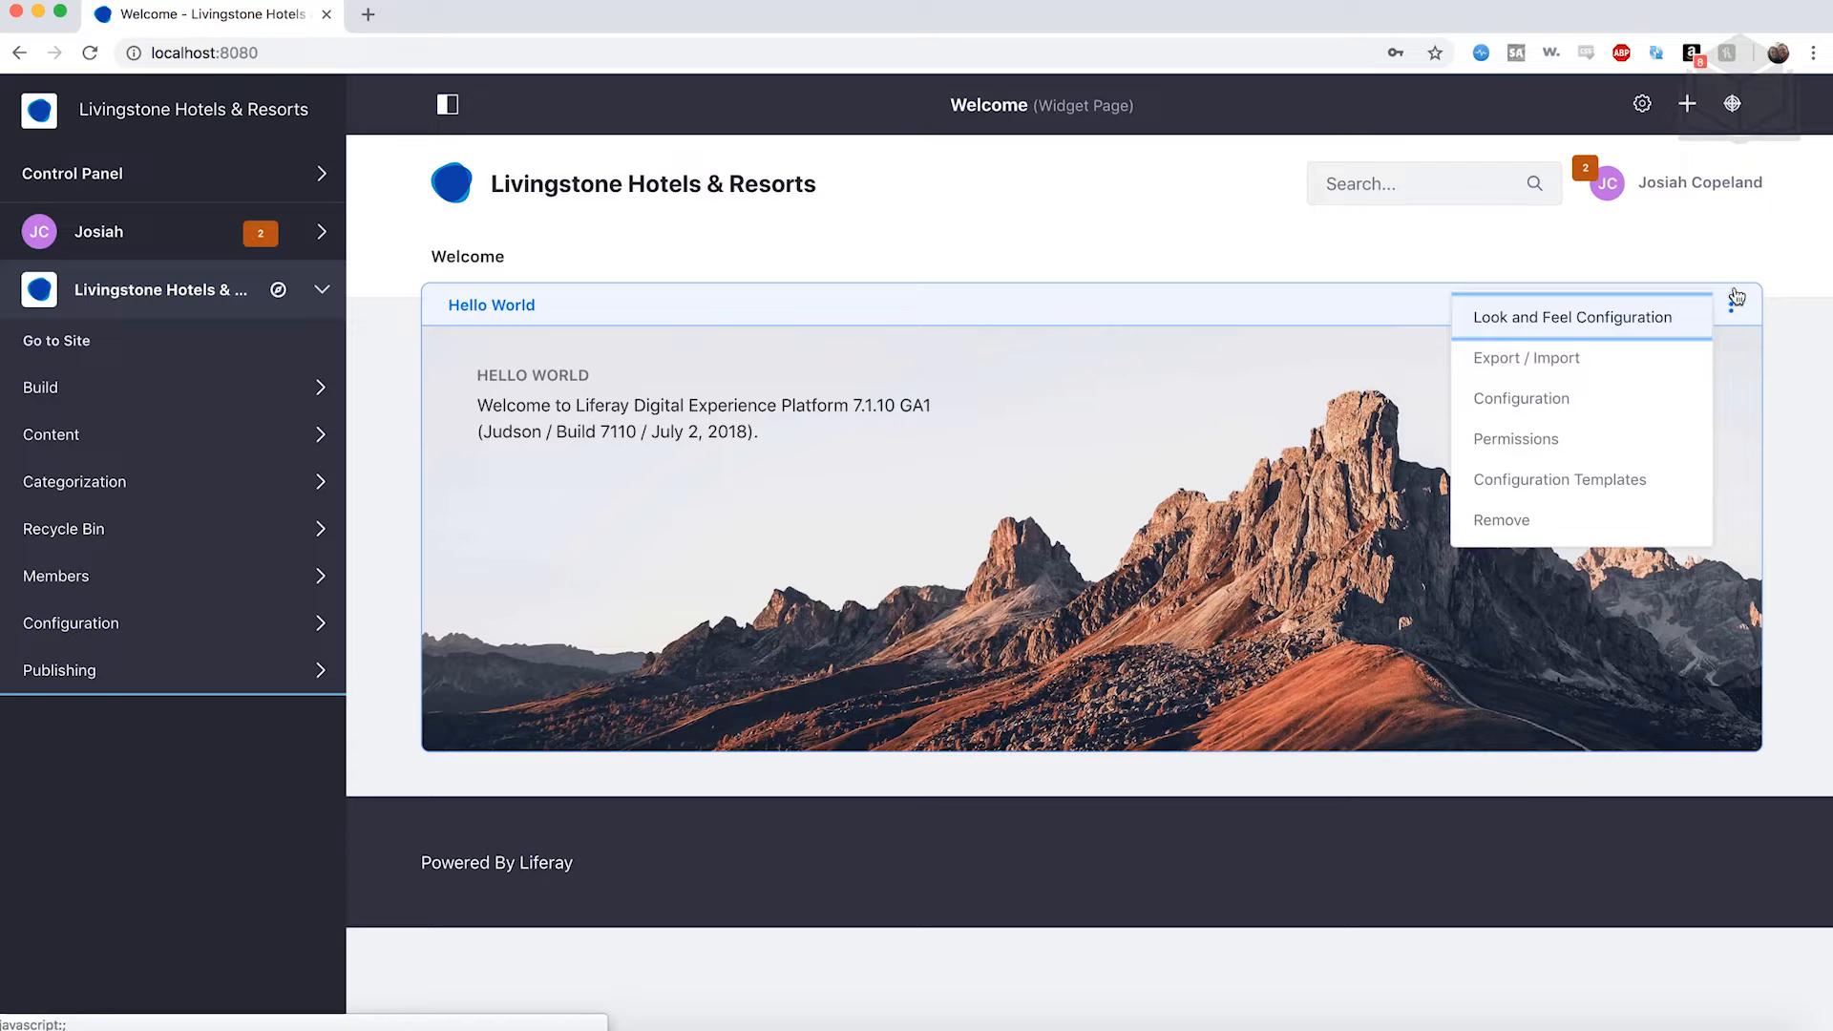
{"action": "left_click", "coordinate": [1573, 526]}
{"action": "left_click", "coordinate": [1099, 176]}
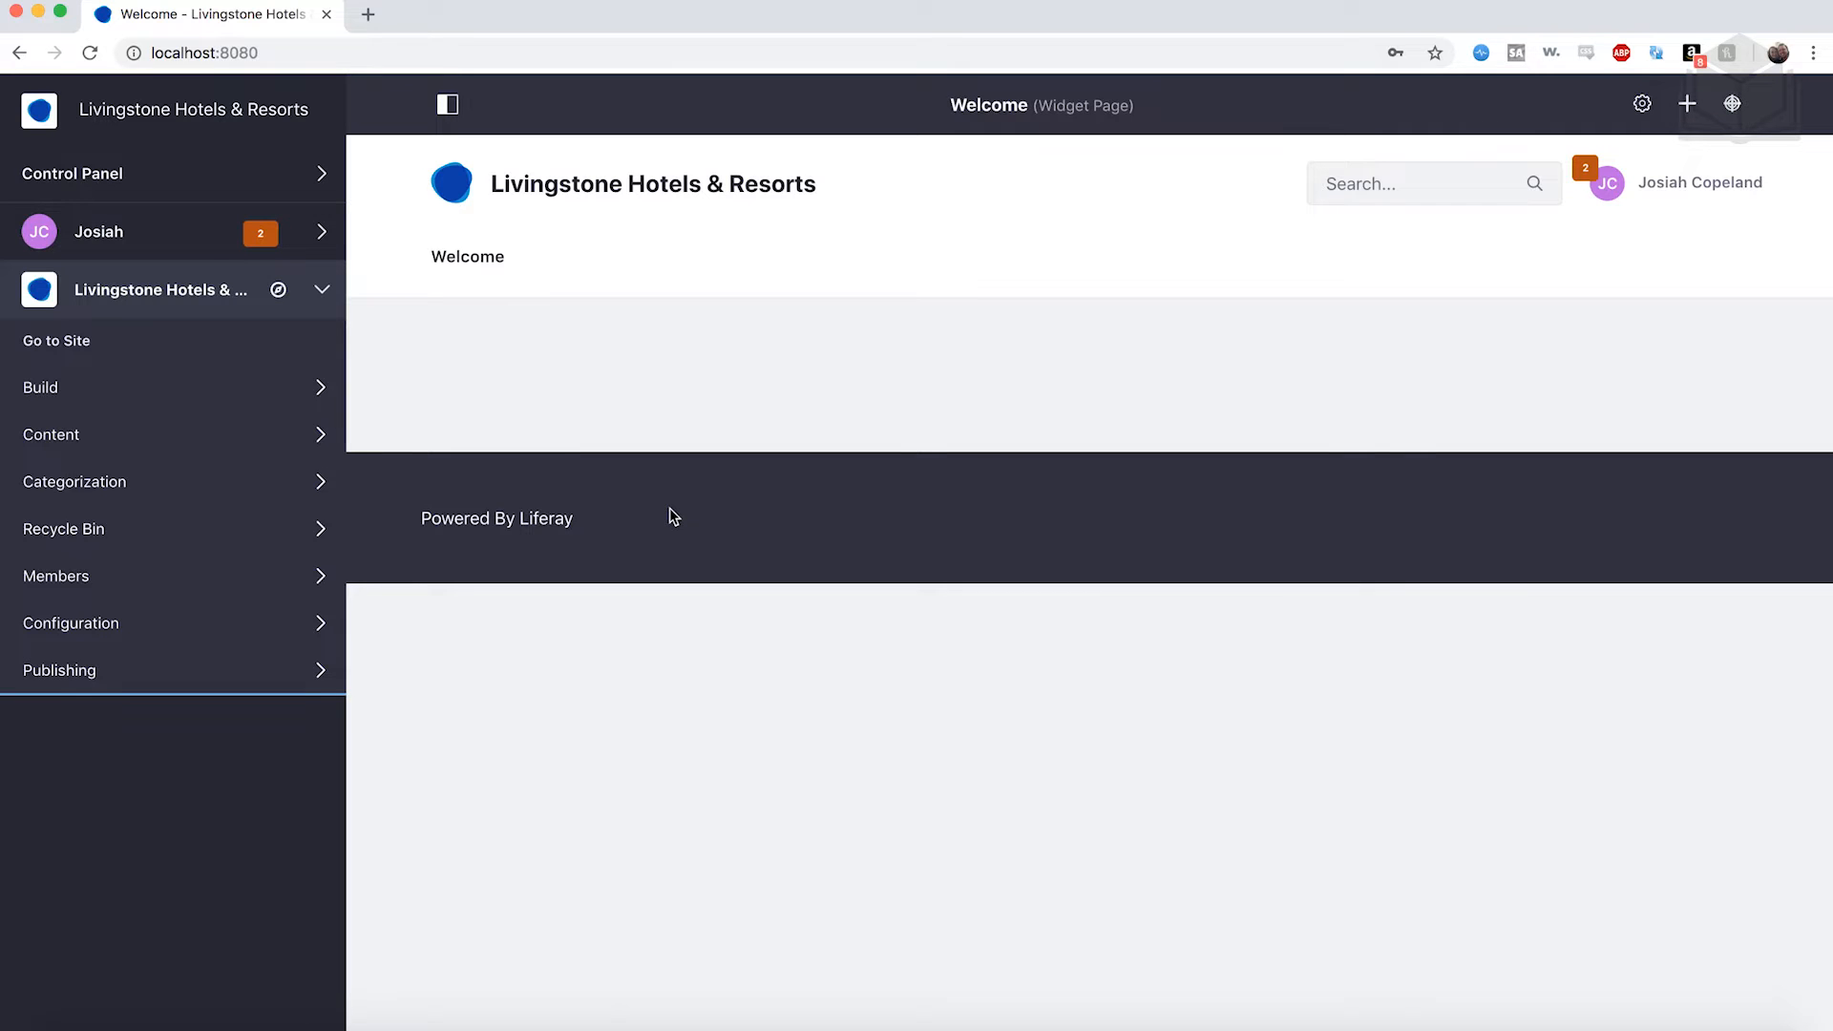
{"action": "left_click", "coordinate": [198, 398]}
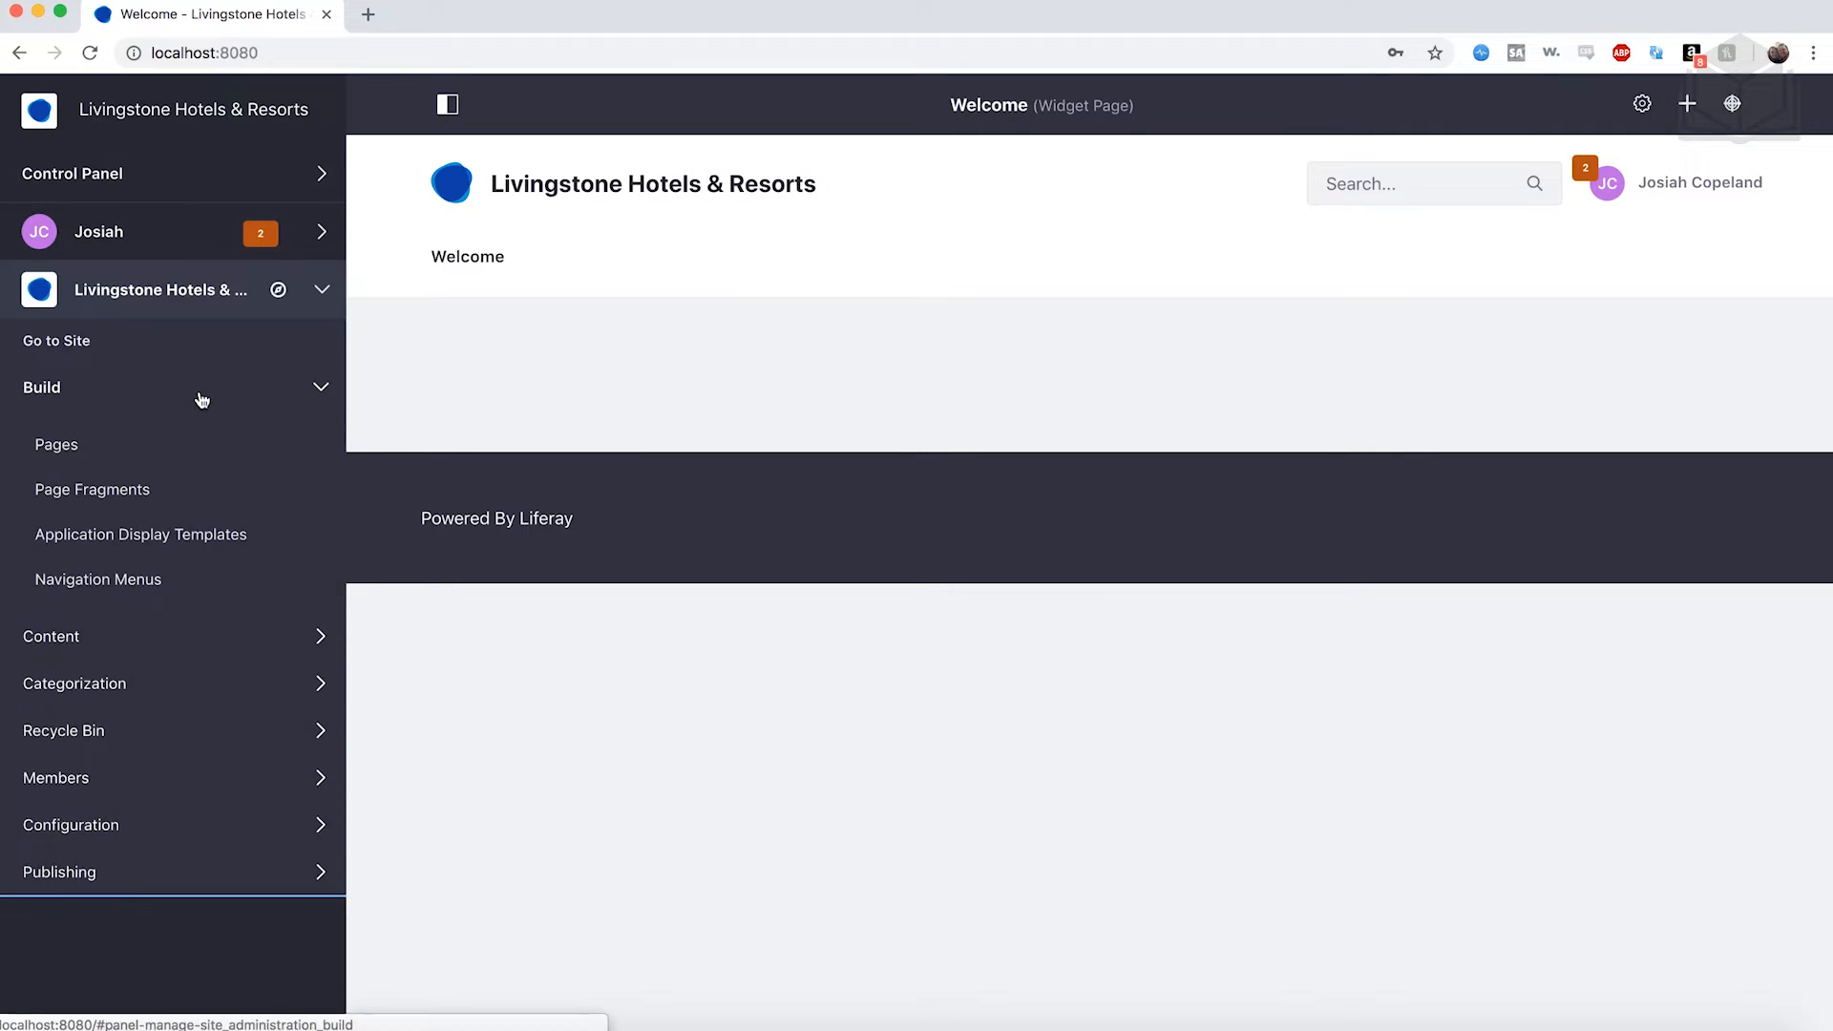
Open the Public Pages settings down to the Look and Feel section showing the Classic theme.
{"action": "left_click", "coordinate": [71, 454]}
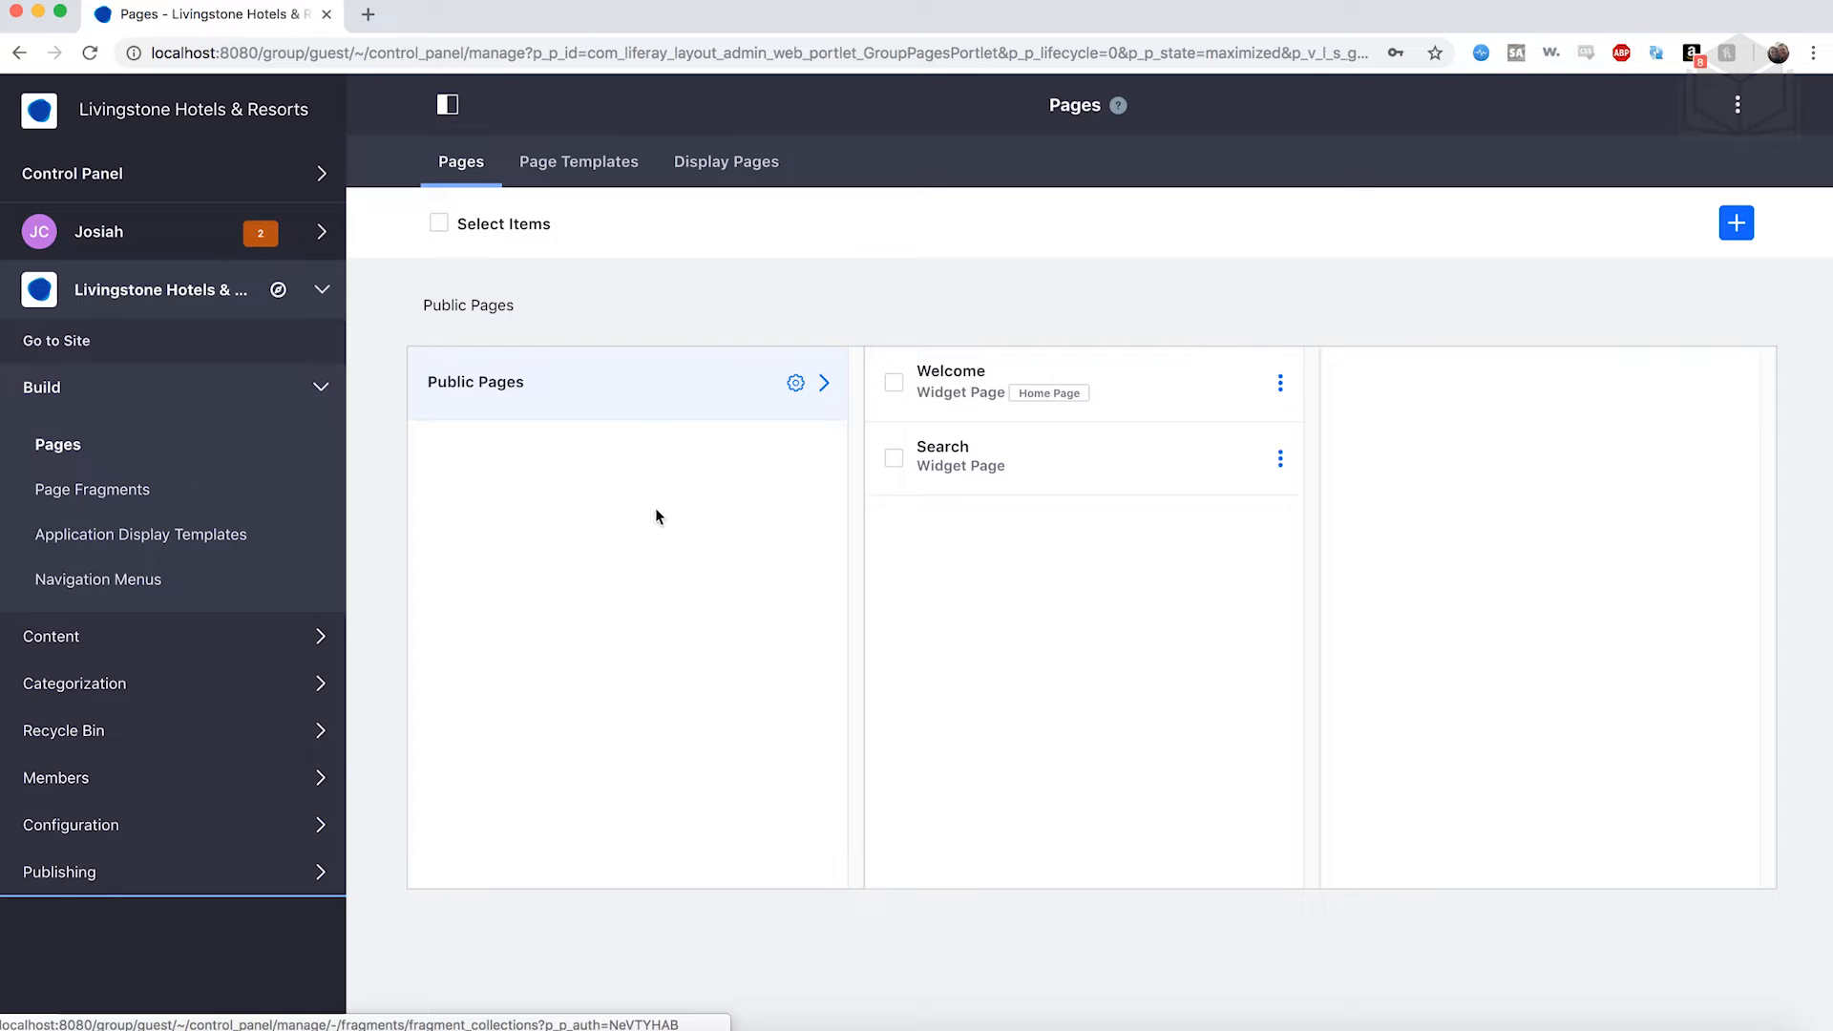
{"action": "left_click", "coordinate": [797, 390]}
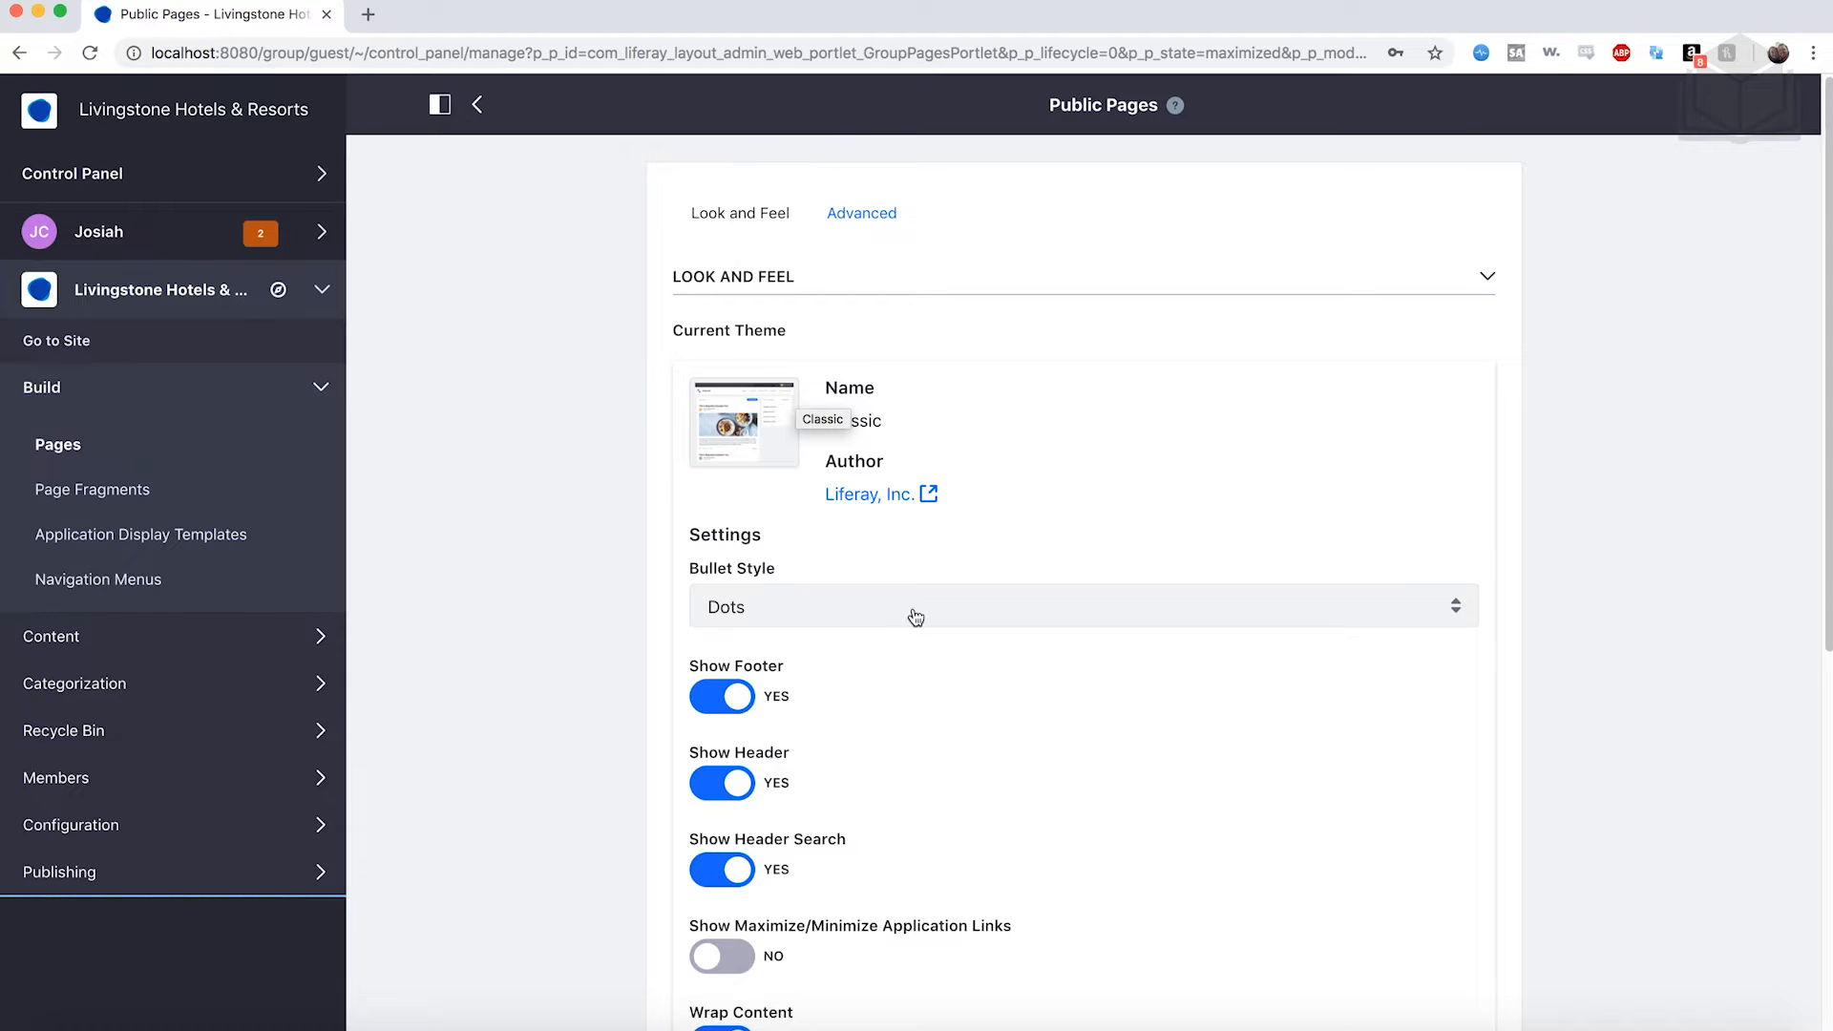
{"action": "scroll", "coordinate": [909, 602], "scroll_direction": "down", "scroll_amount": 5}
{"action": "scroll", "coordinate": [913, 607], "scroll_direction": "down", "scroll_amount": 1}
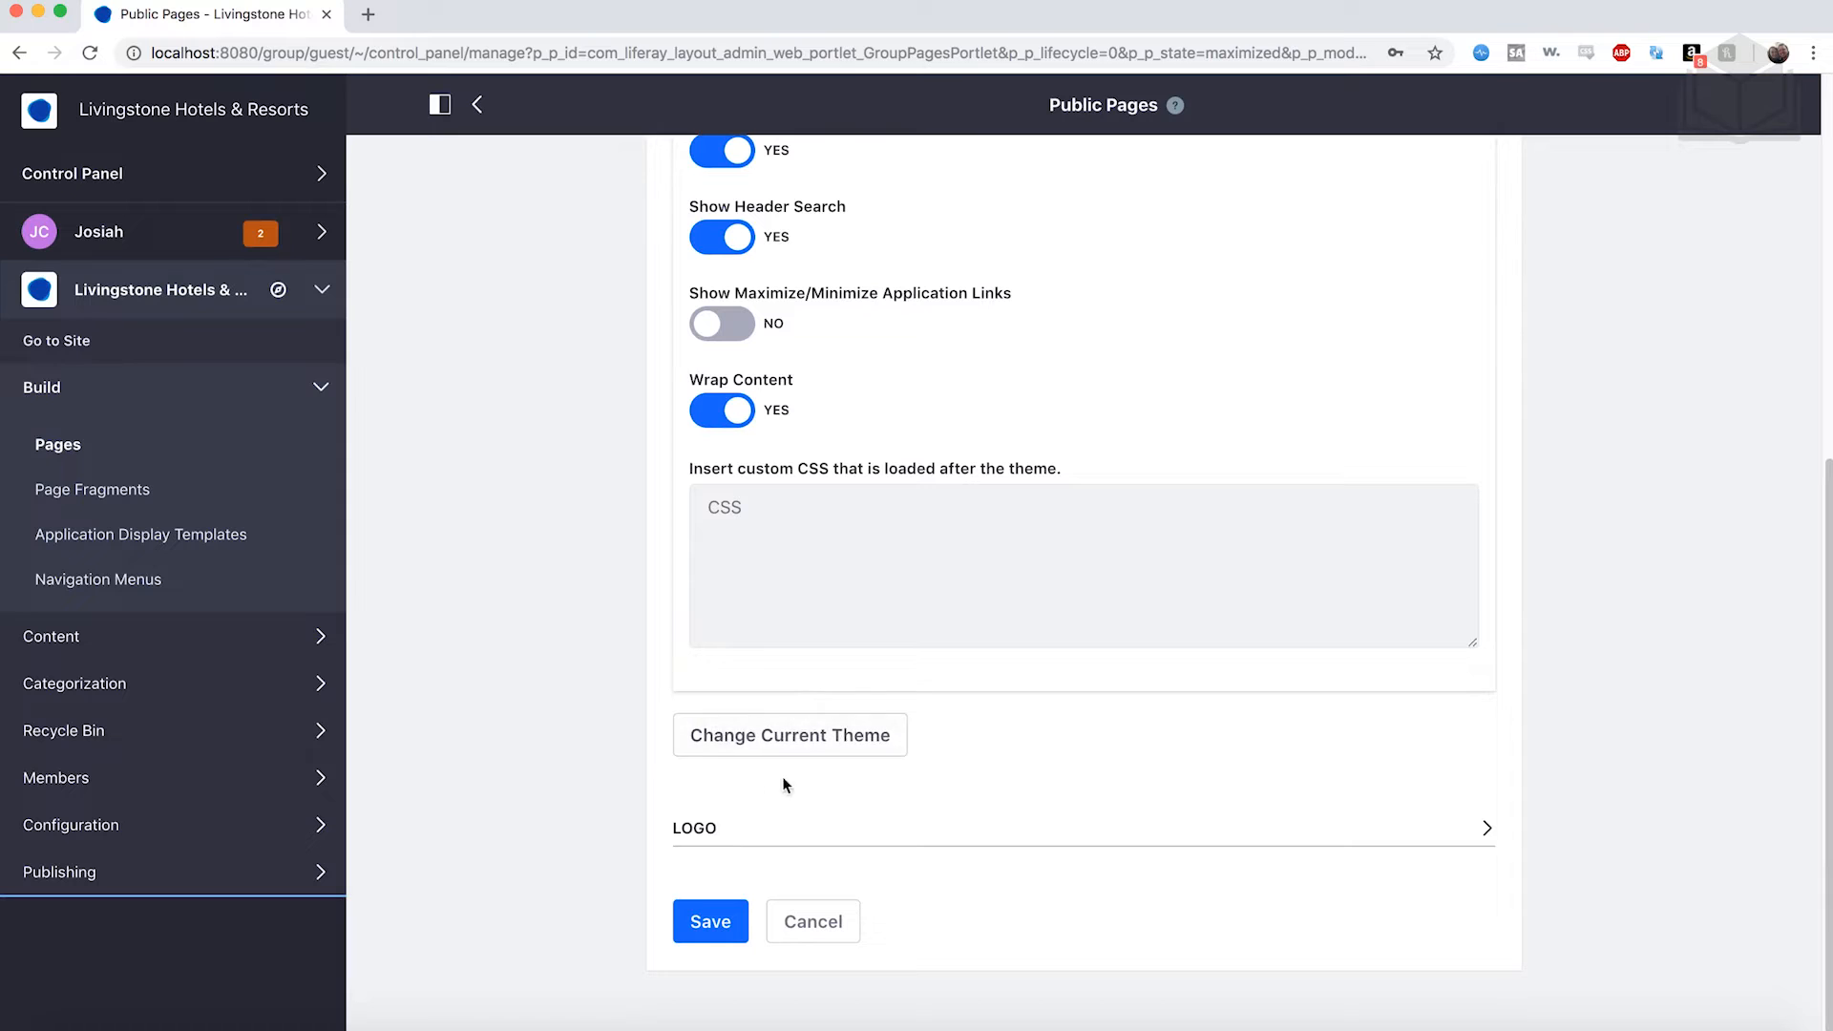
Switch the Public Pages theme from Classic to Fjord.
{"action": "left_click", "coordinate": [837, 757]}
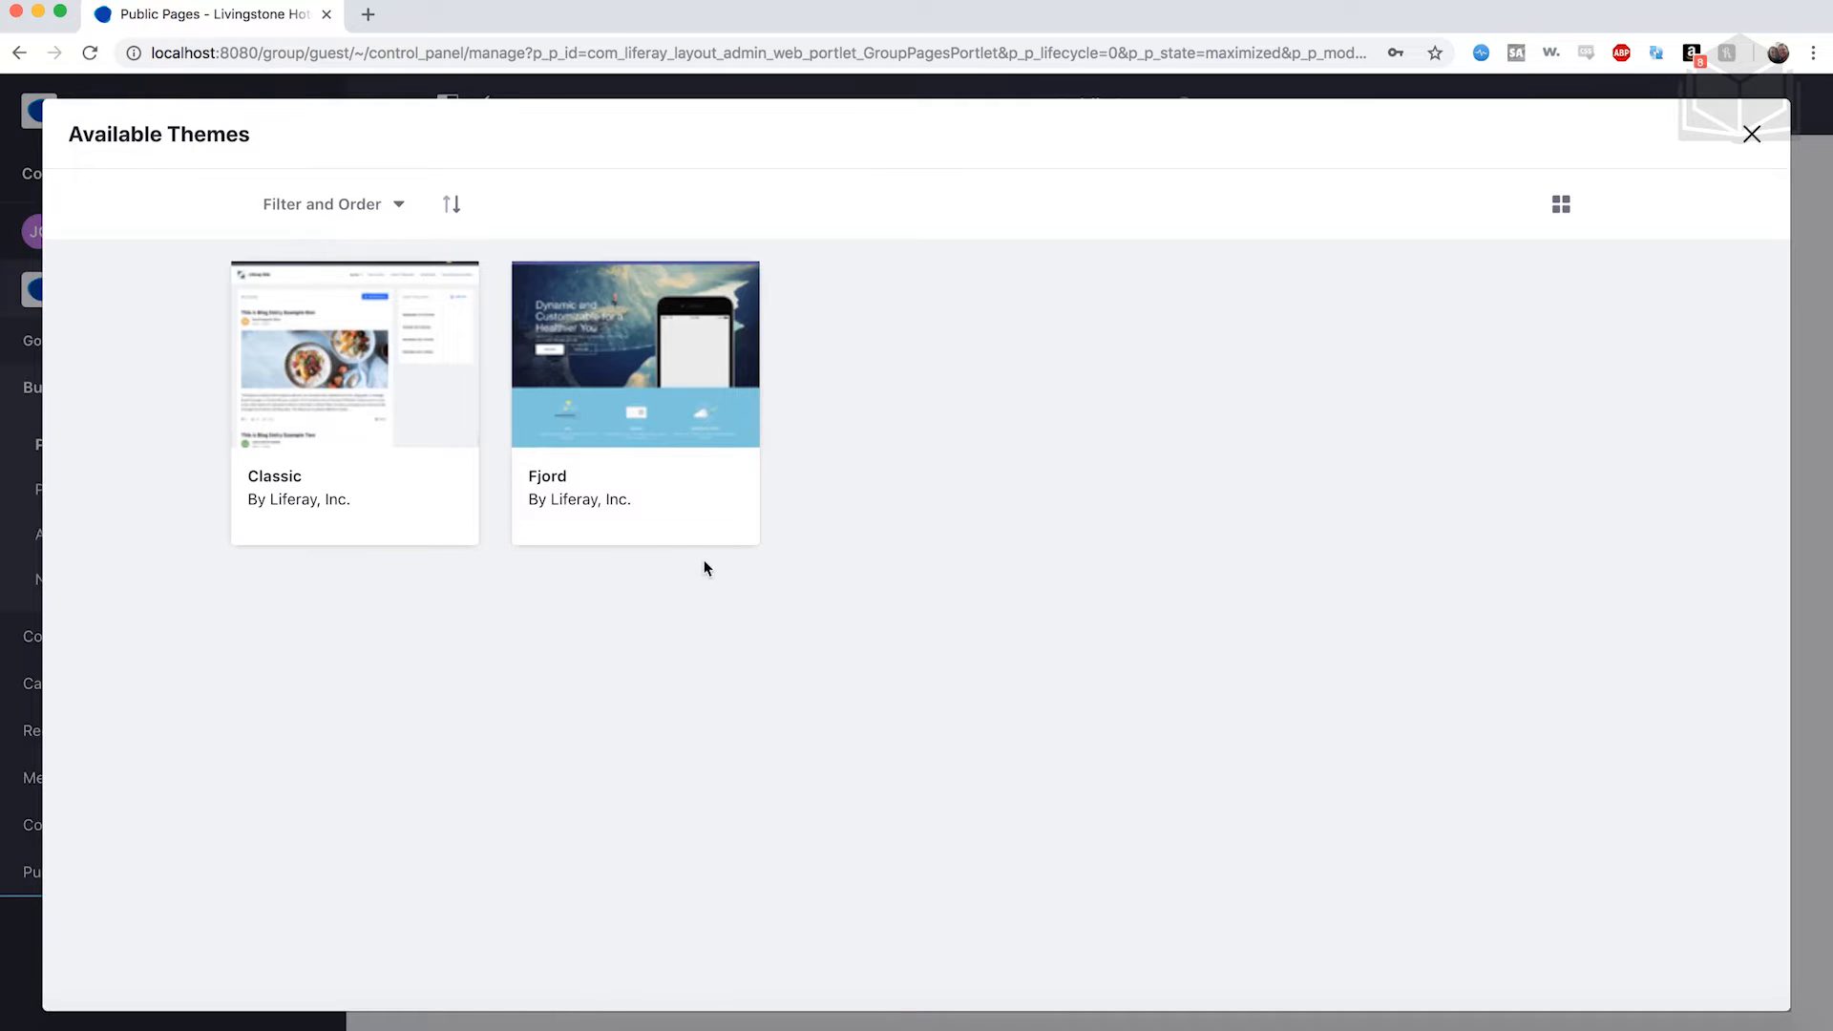
{"action": "left_click", "coordinate": [592, 491]}
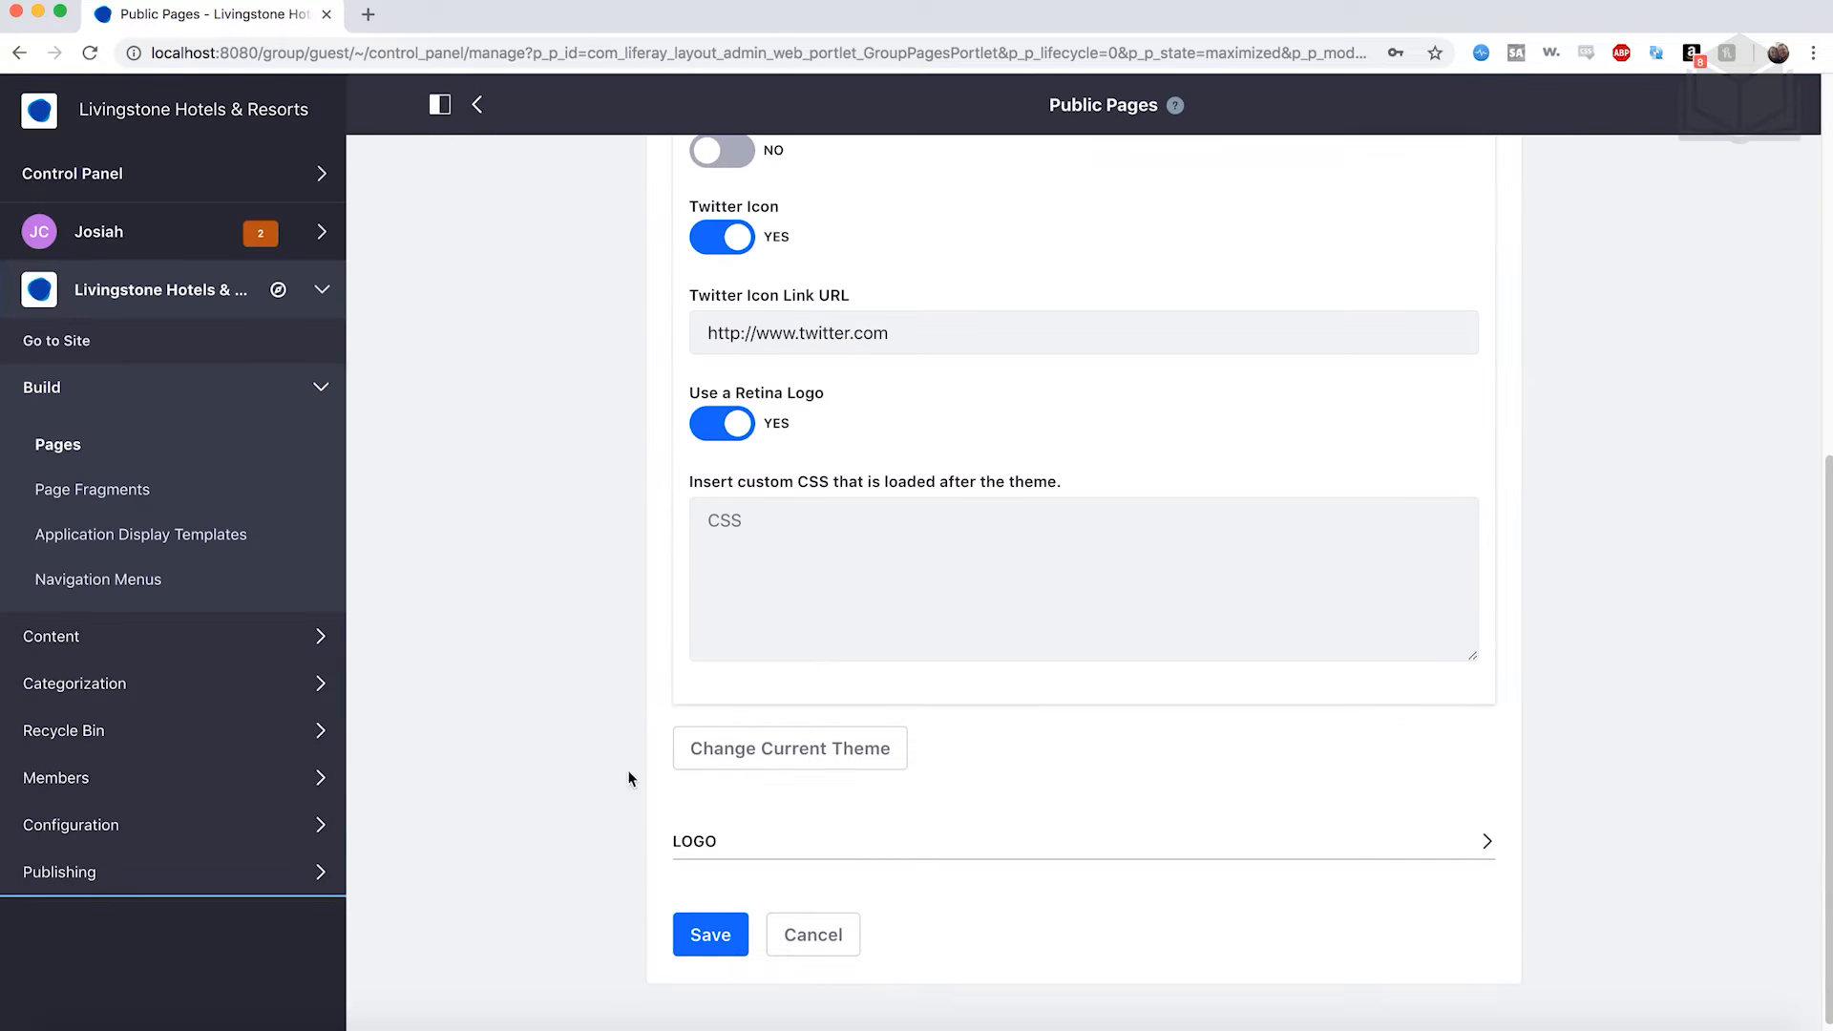
Expand the Logo settings and start replacing the logo with an image from the computer.
{"action": "left_click", "coordinate": [856, 839]}
{"action": "scroll", "coordinate": [855, 838], "scroll_direction": "down", "scroll_amount": 2}
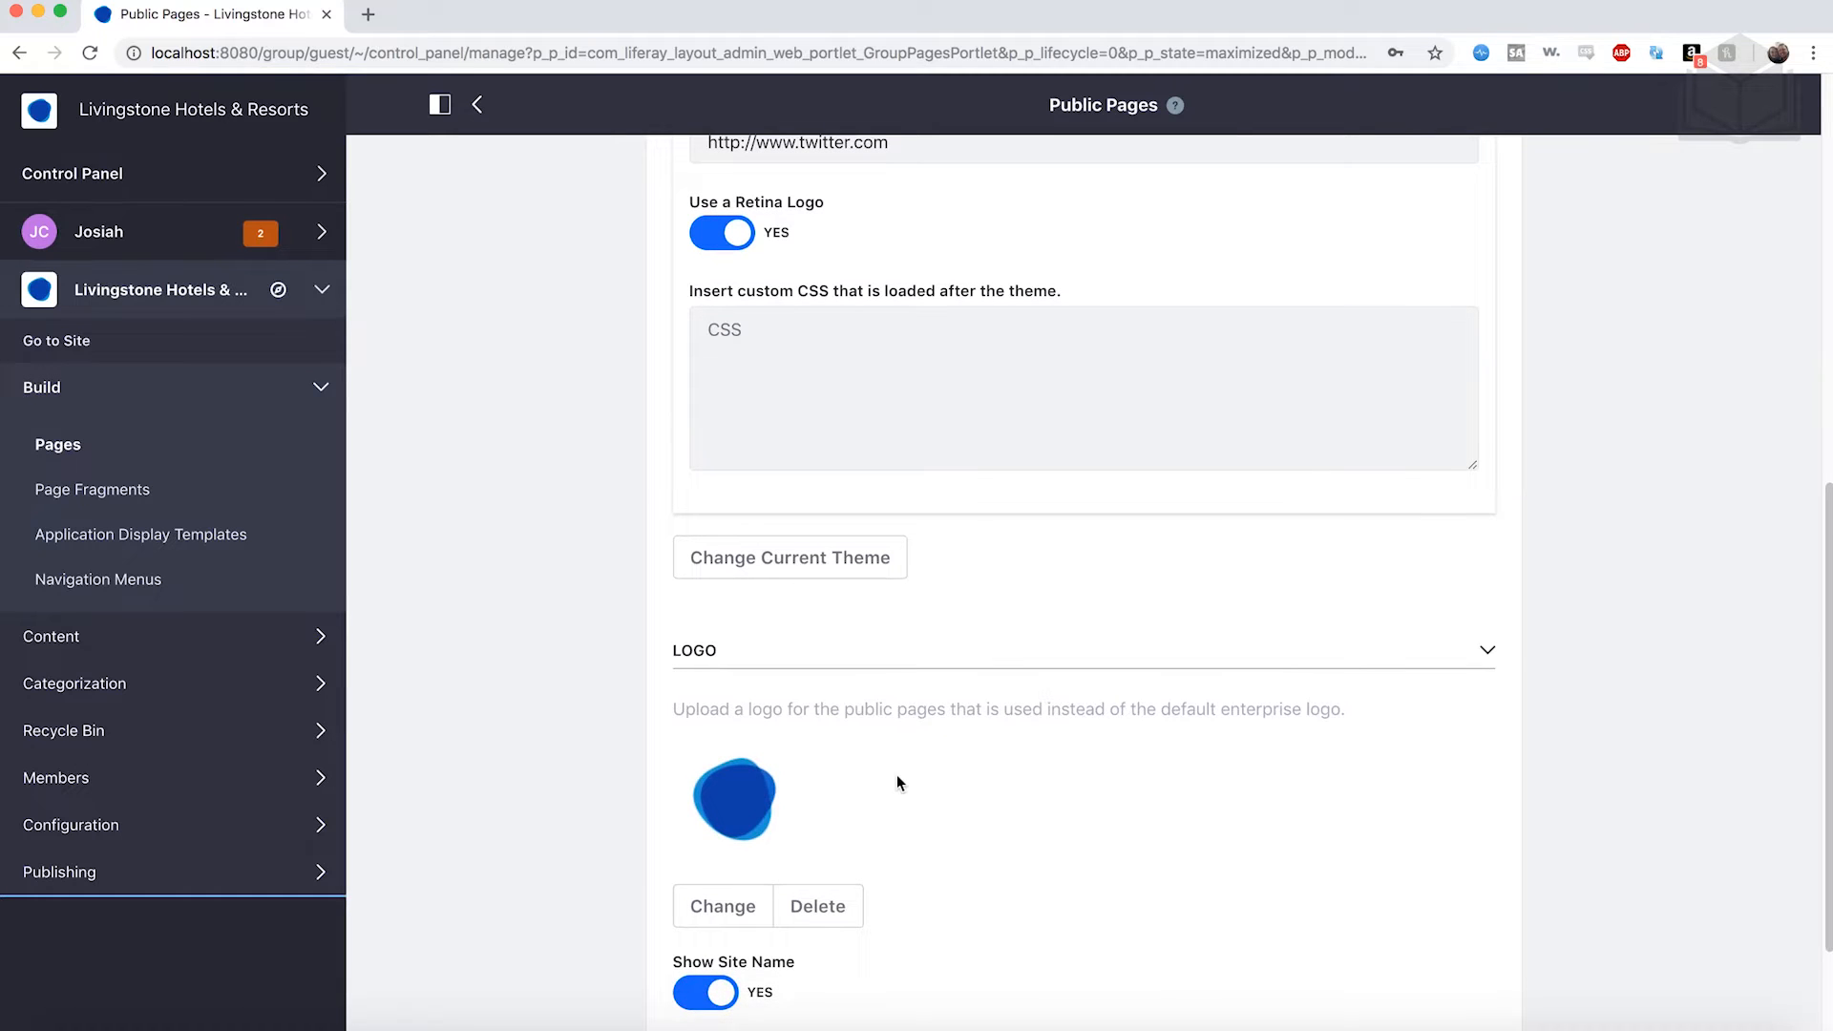
{"action": "scroll", "coordinate": [897, 777], "scroll_direction": "down", "scroll_amount": 1}
{"action": "scroll", "coordinate": [896, 775], "scroll_direction": "down", "scroll_amount": 1}
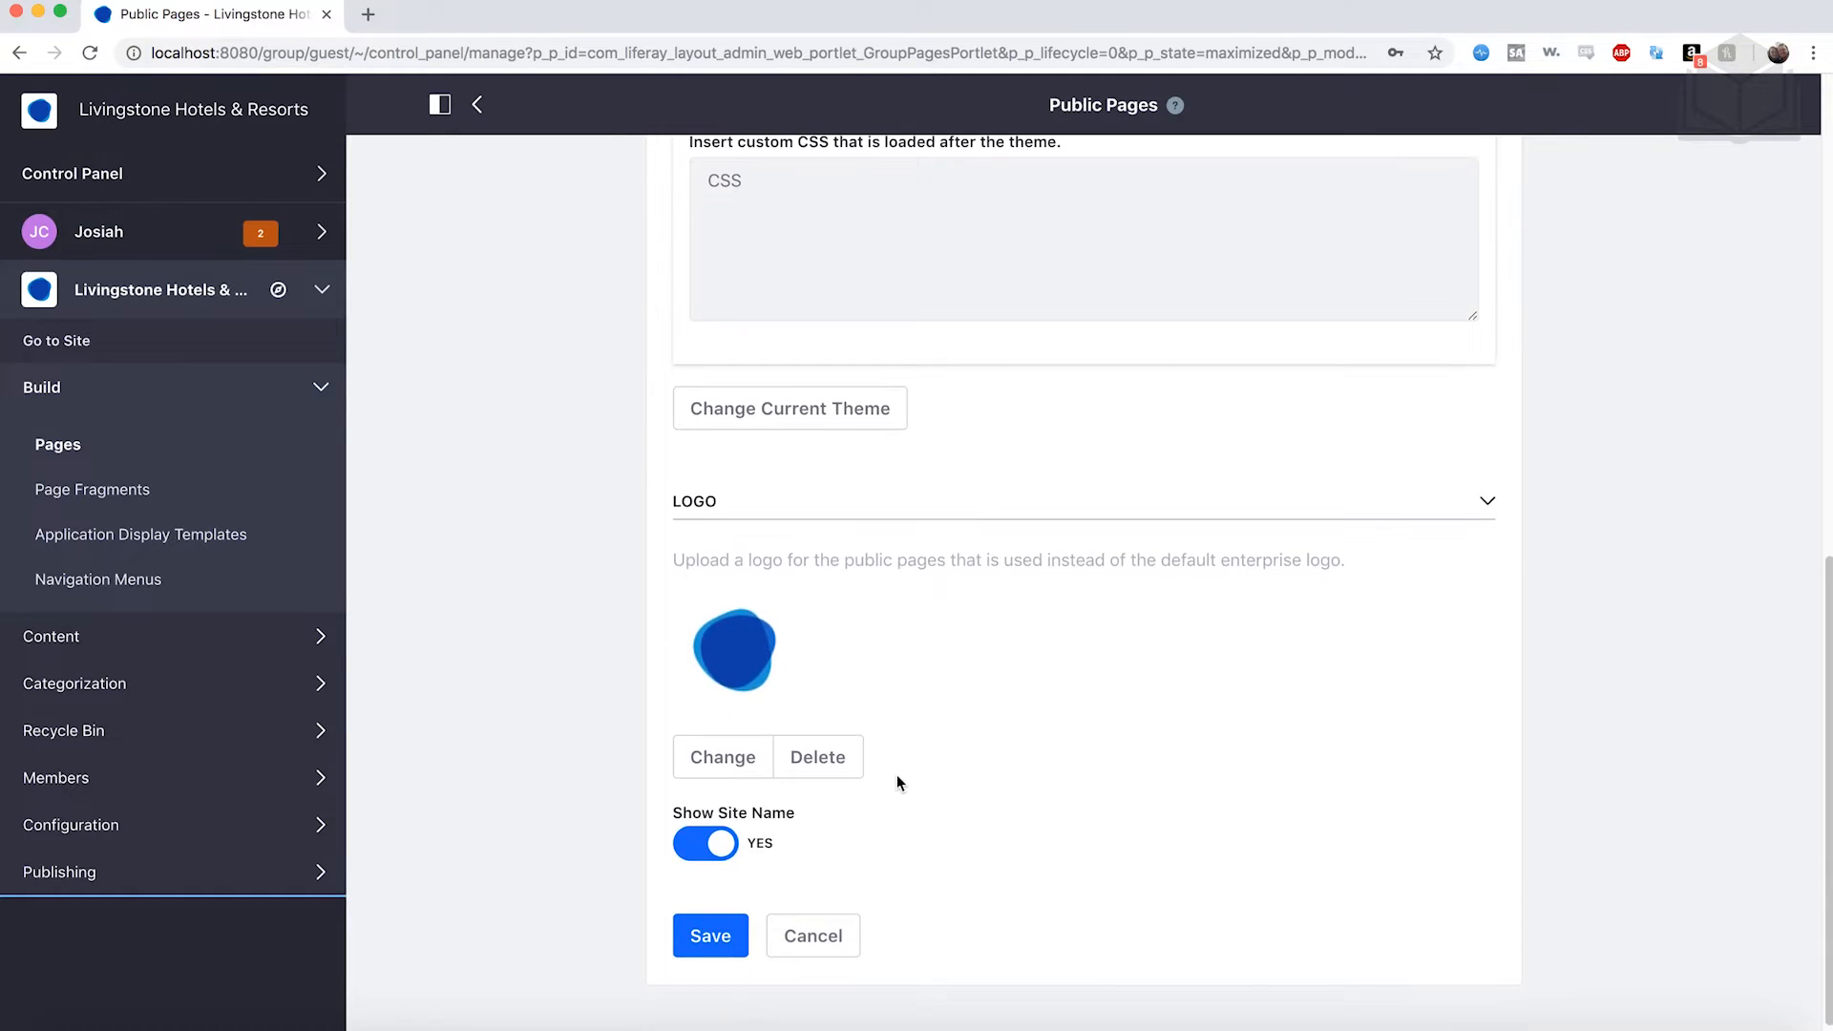
{"action": "left_click", "coordinate": [743, 775]}
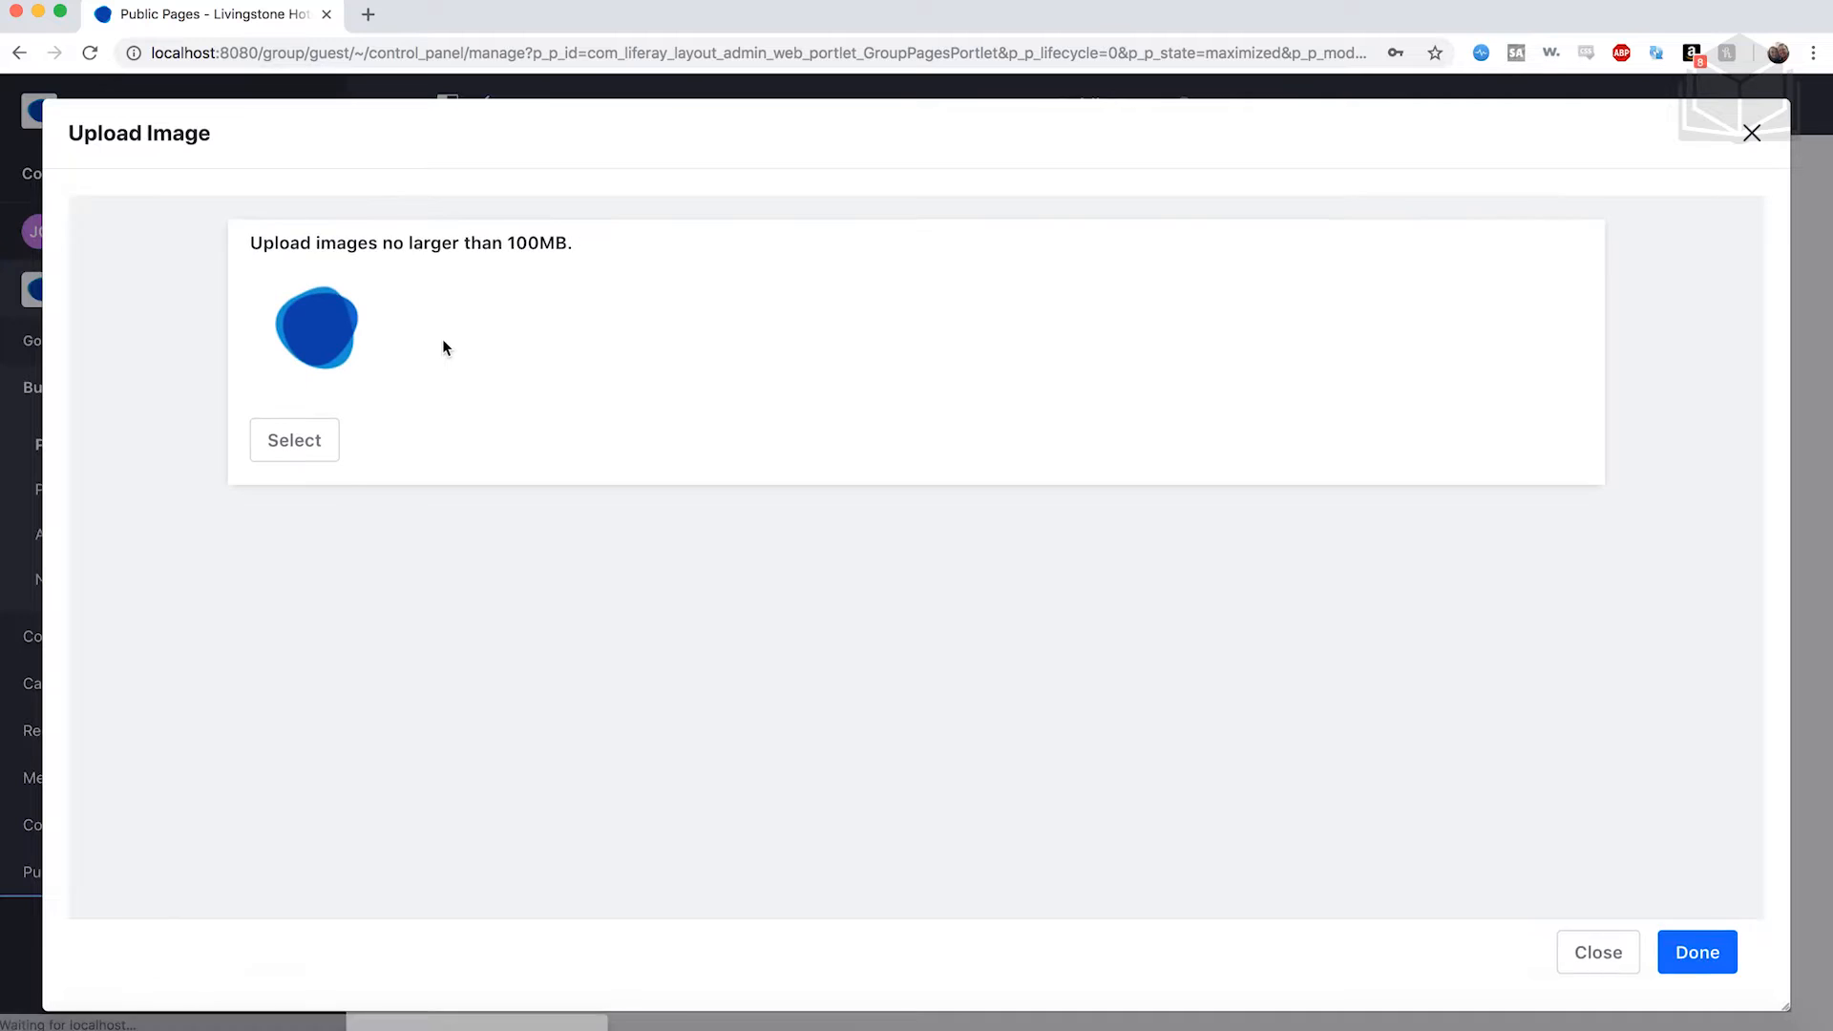
{"action": "left_click", "coordinate": [319, 420]}
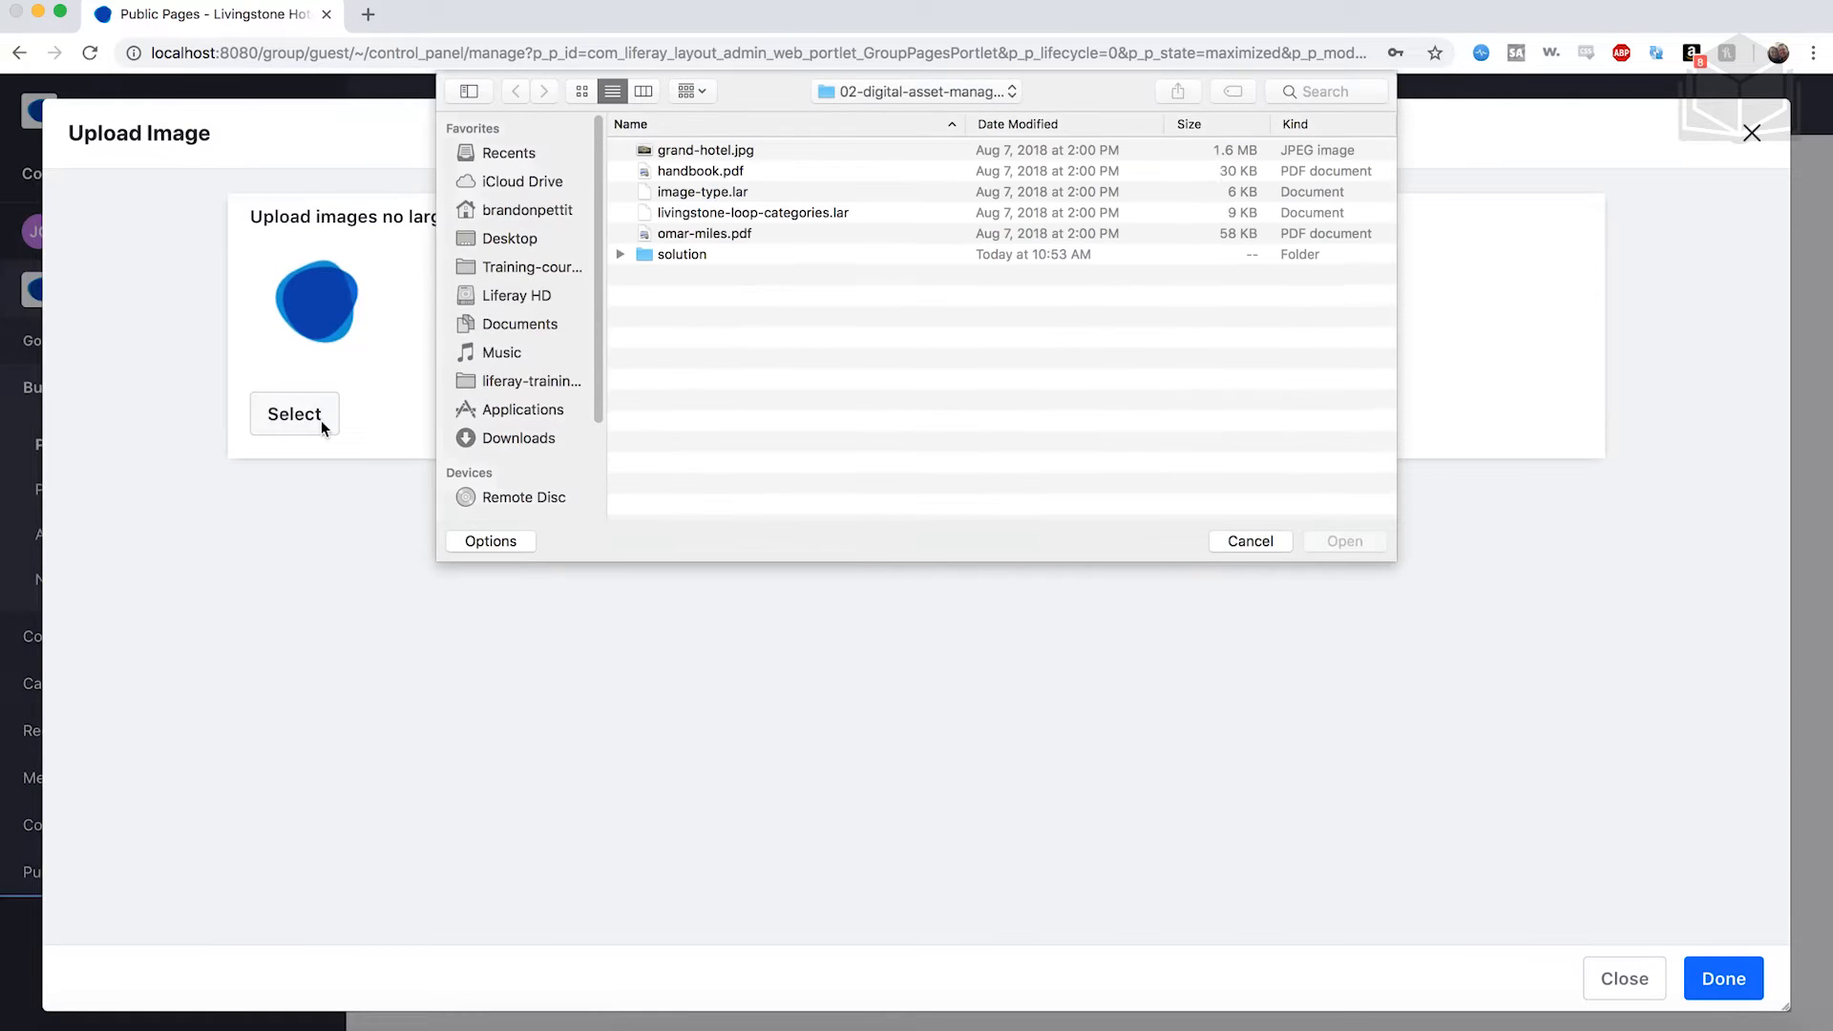
Browse to the 03-publishing-content-quickly folder and pick livingstone-logo.png.
{"action": "left_click", "coordinate": [857, 93]}
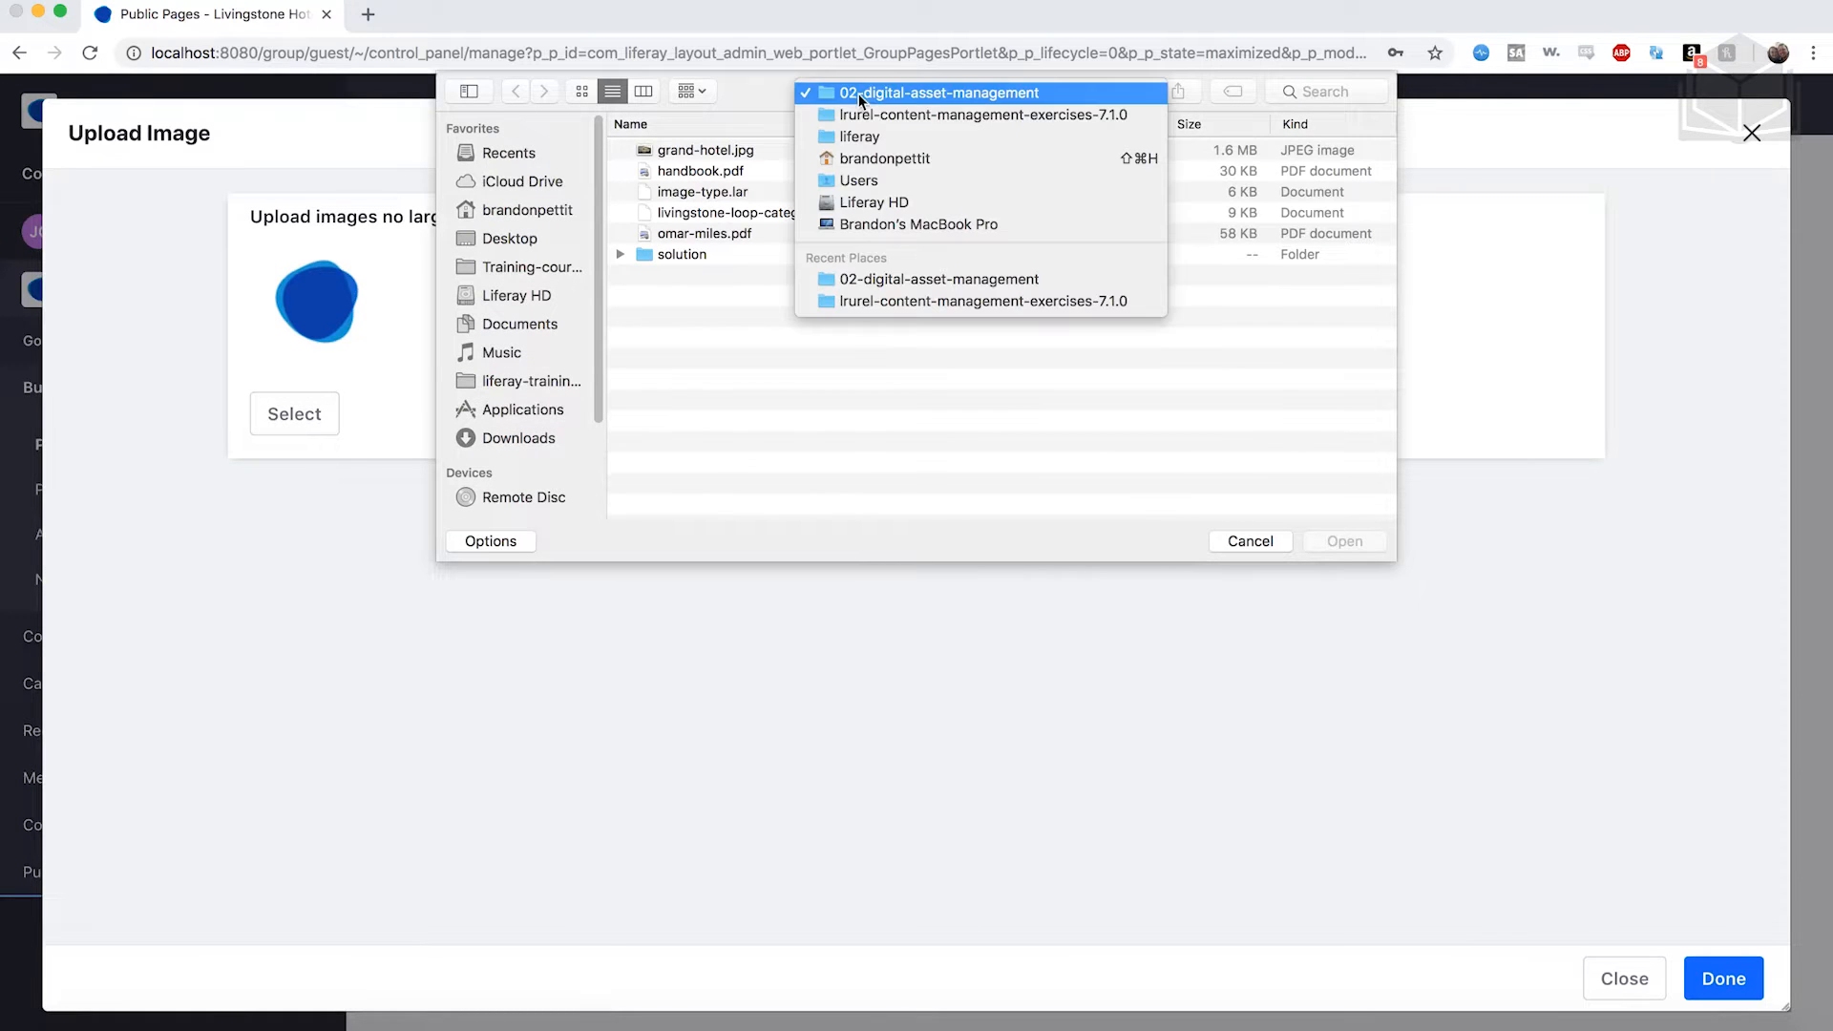
{"action": "left_click", "coordinate": [880, 111]}
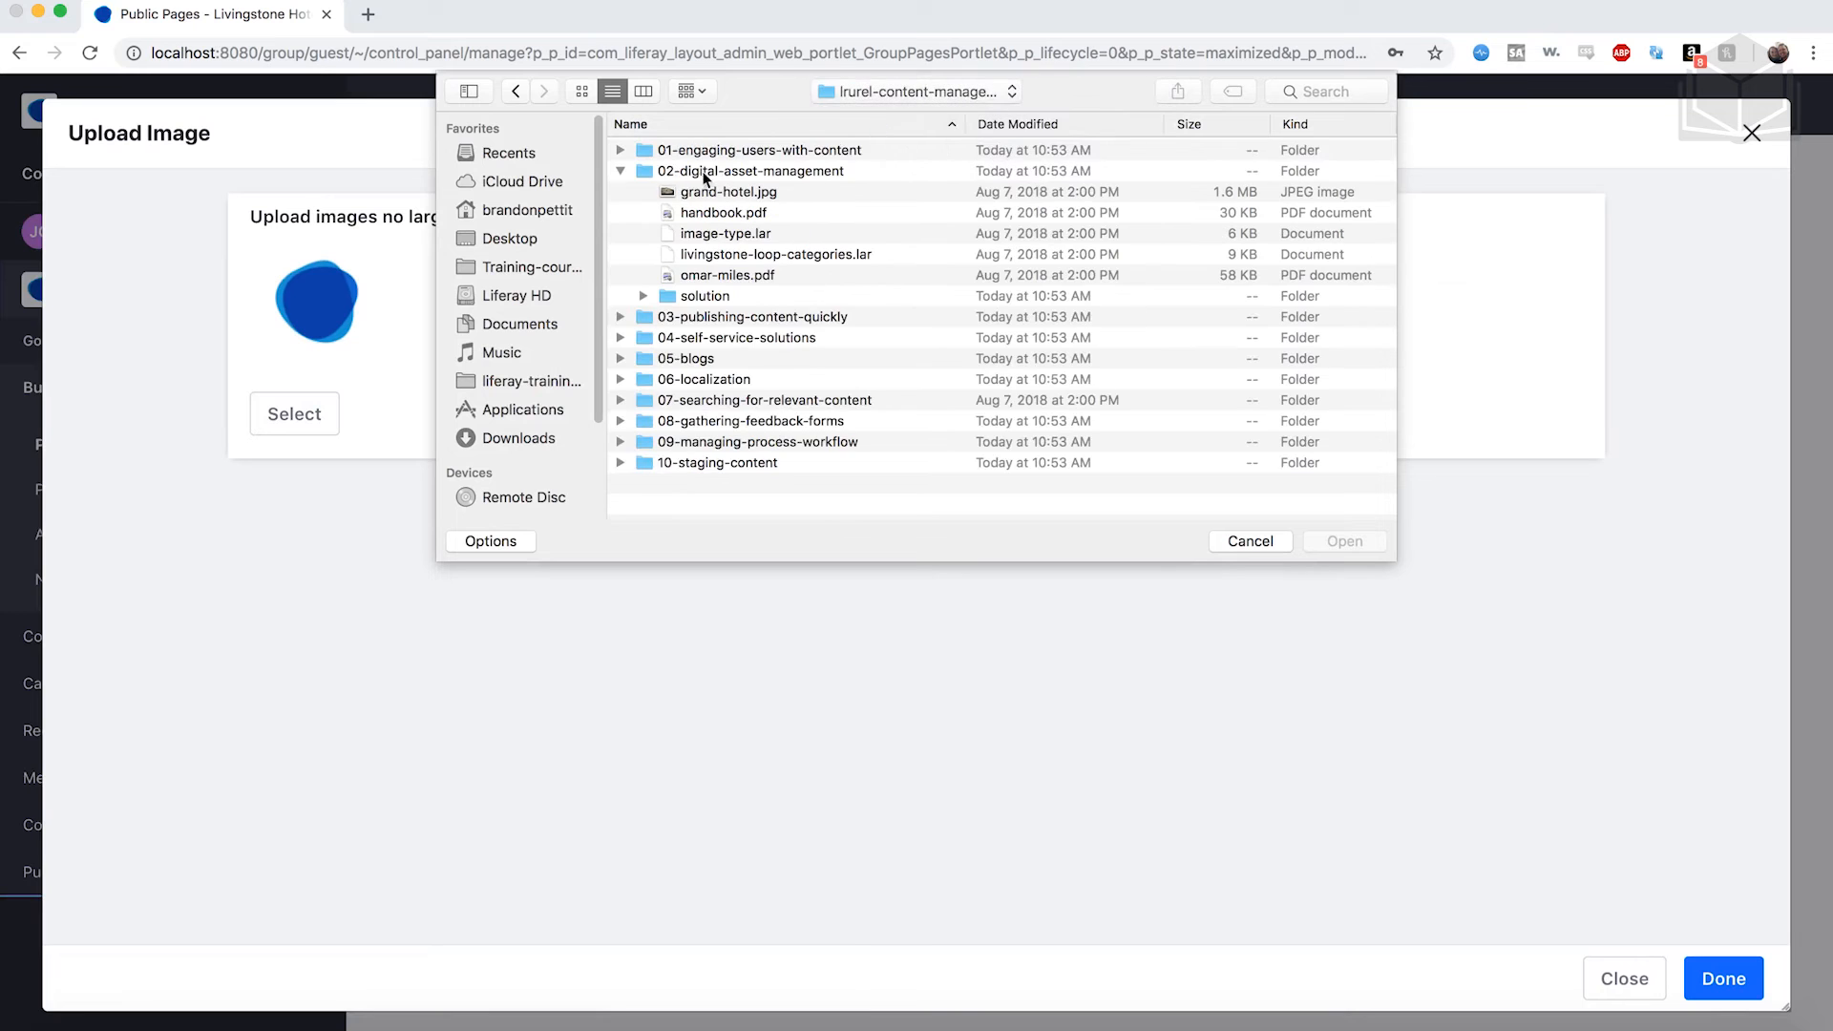
{"action": "left_click", "coordinate": [621, 171]}
{"action": "left_click", "coordinate": [621, 192]}
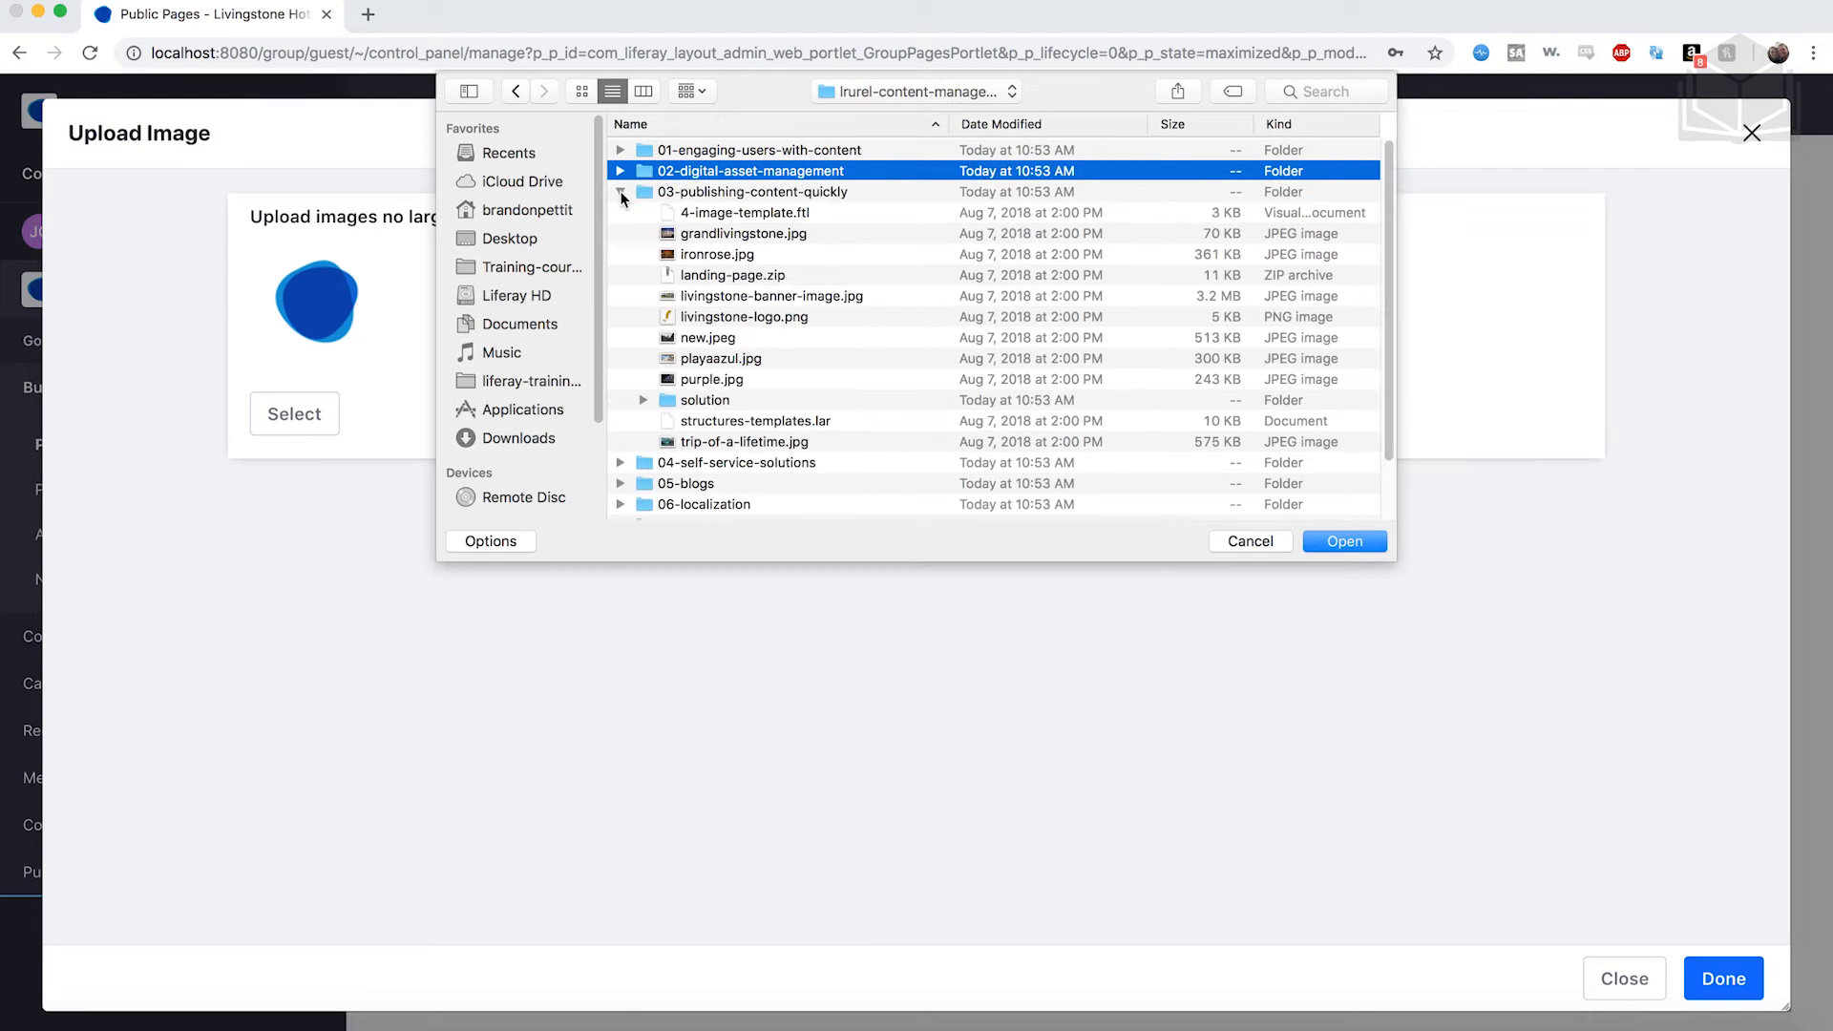
{"action": "left_click", "coordinate": [751, 194]}
{"action": "double_click", "coordinate": [787, 192]}
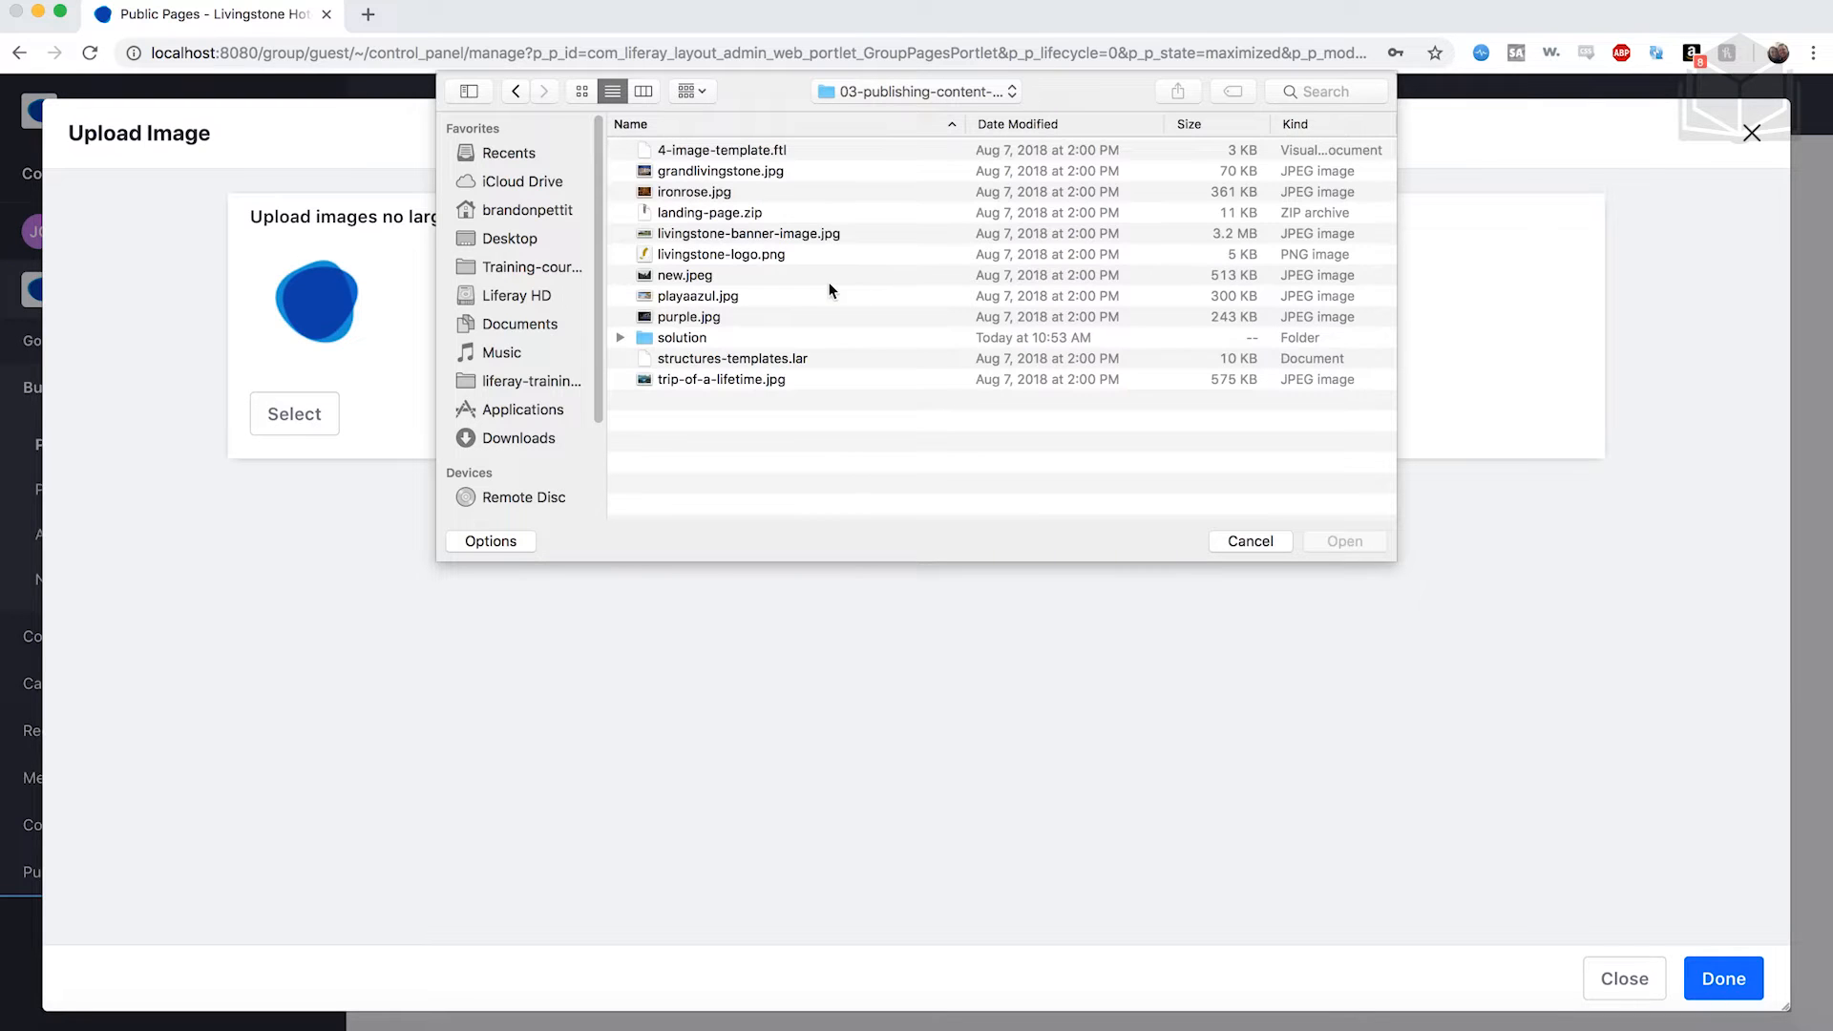
{"action": "left_click", "coordinate": [759, 252]}
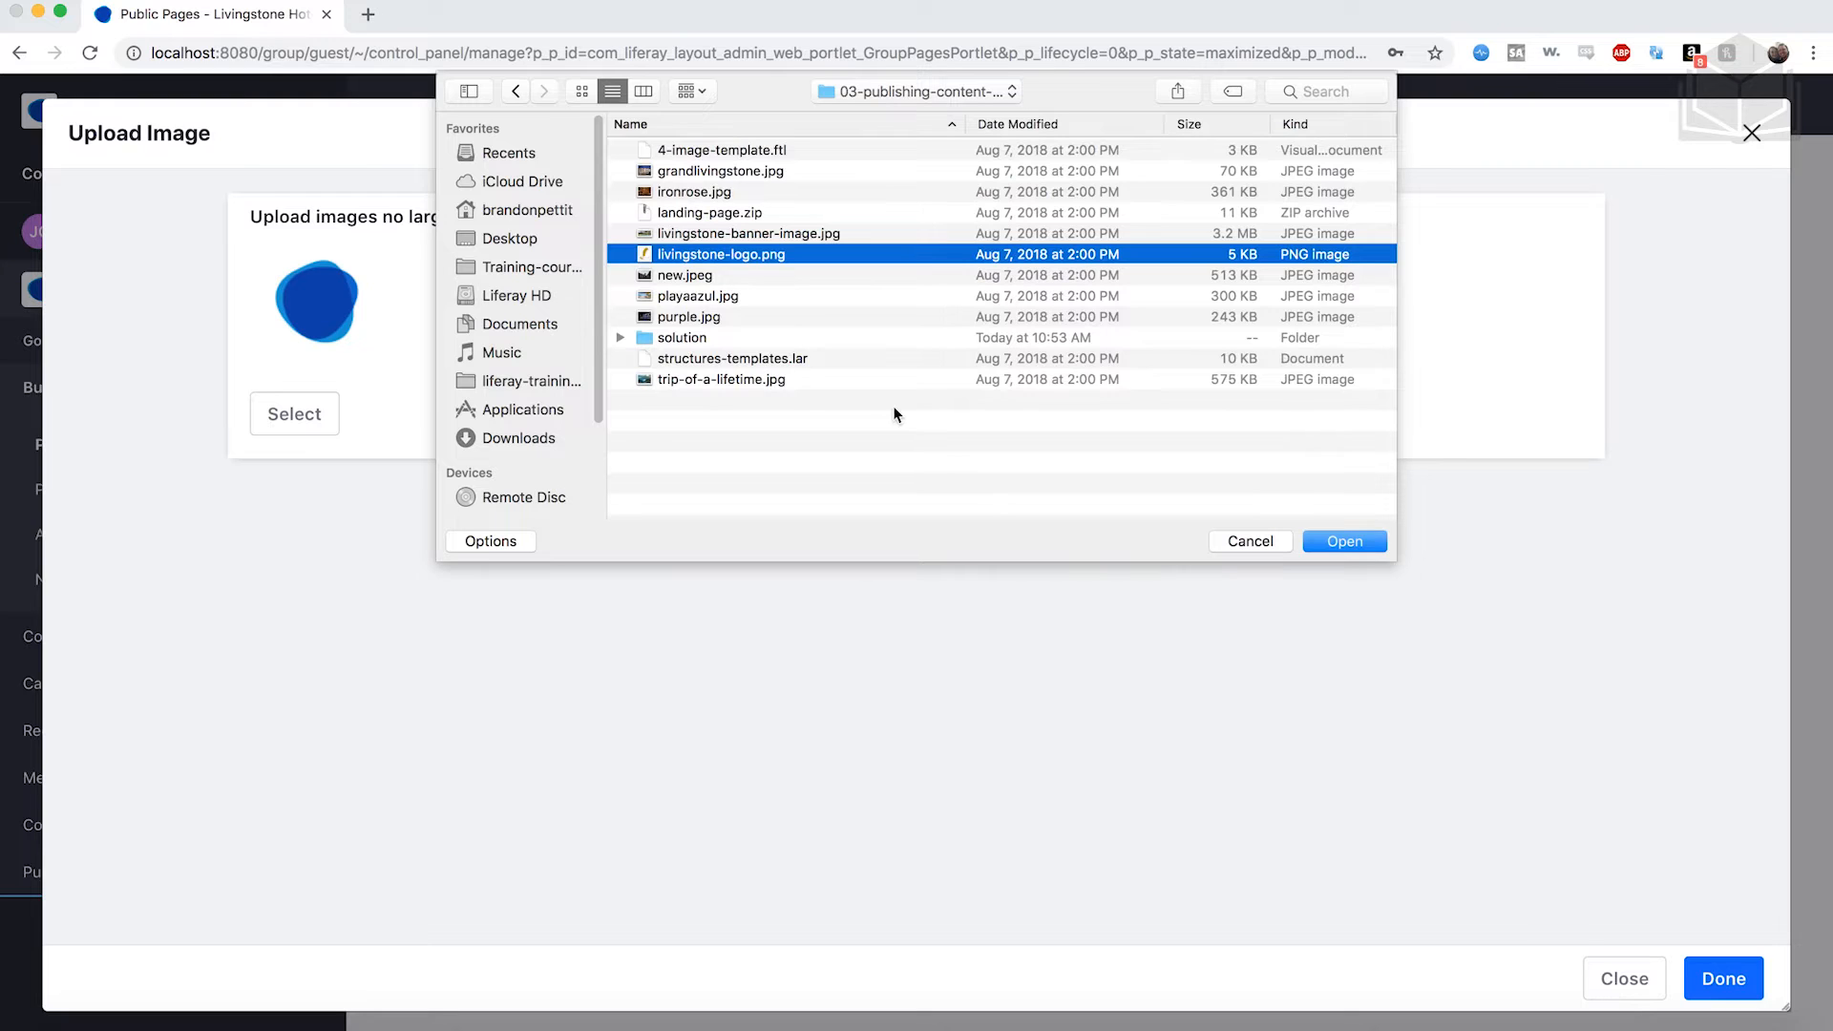
Accept livingstone-logo.png as the new logo and save the Public Pages settings.
{"action": "left_click", "coordinate": [1344, 541]}
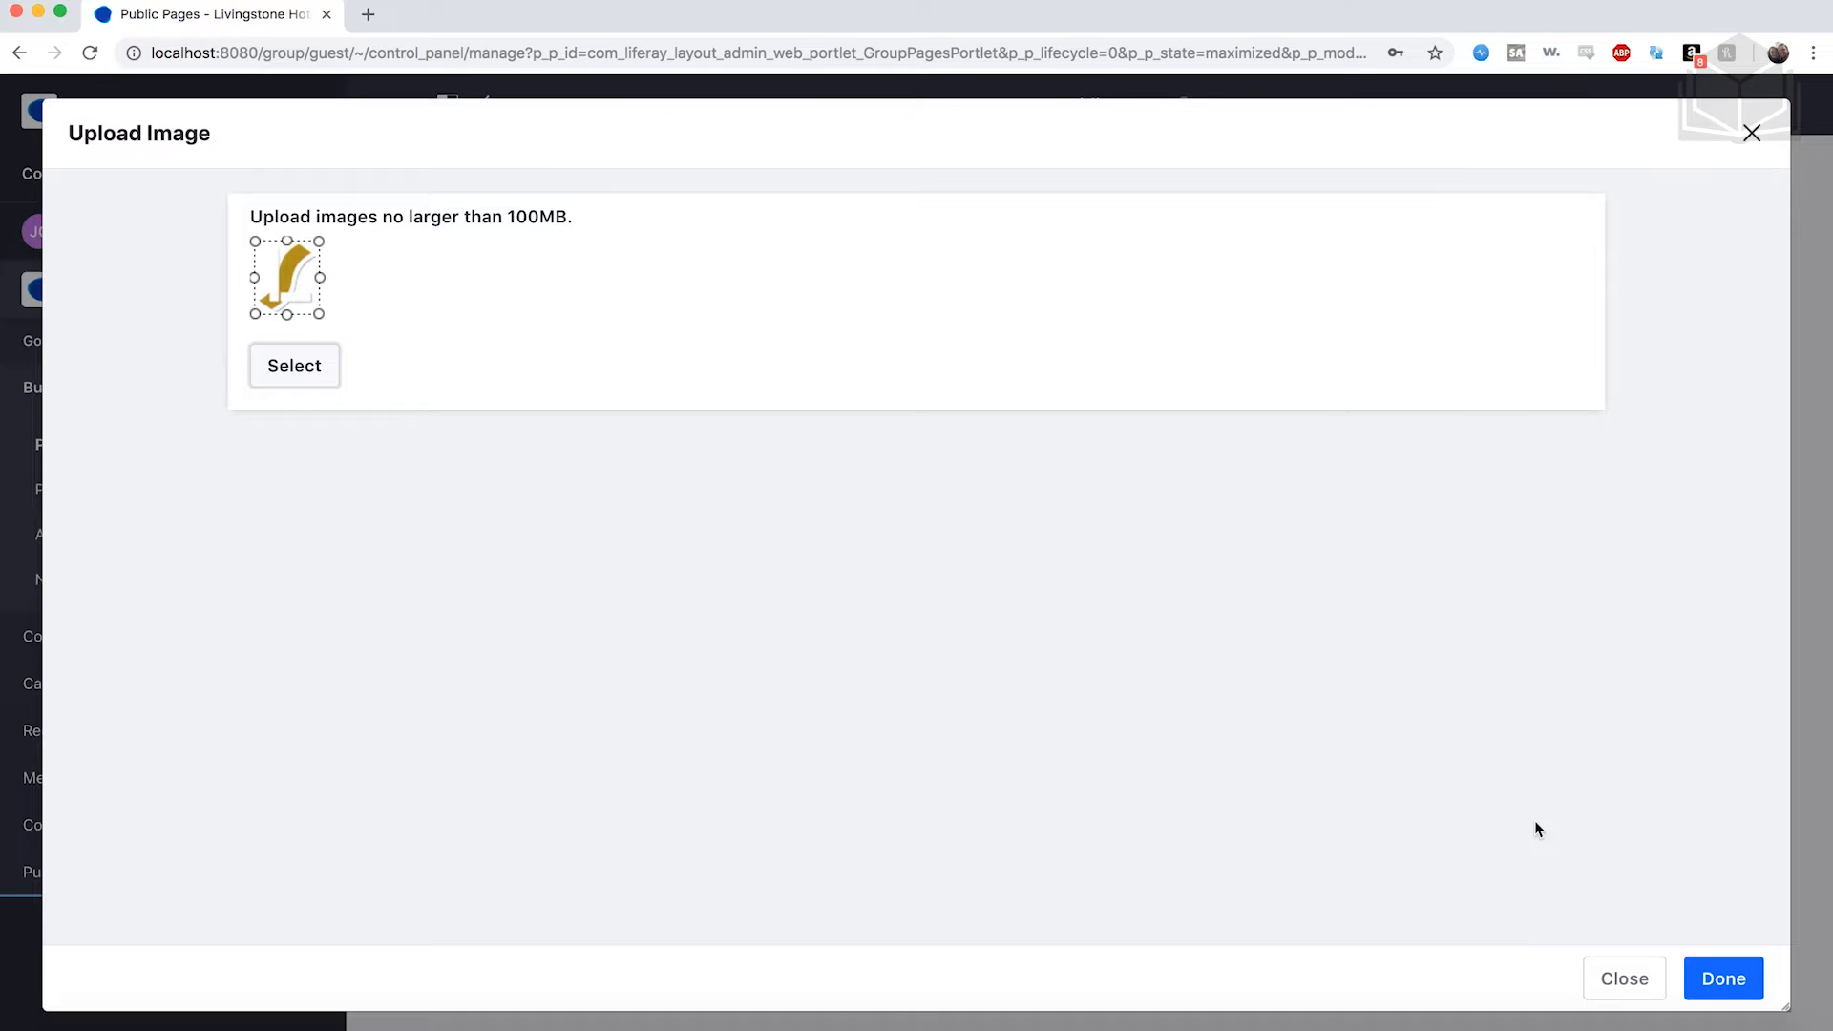
{"action": "left_click", "coordinate": [1723, 978]}
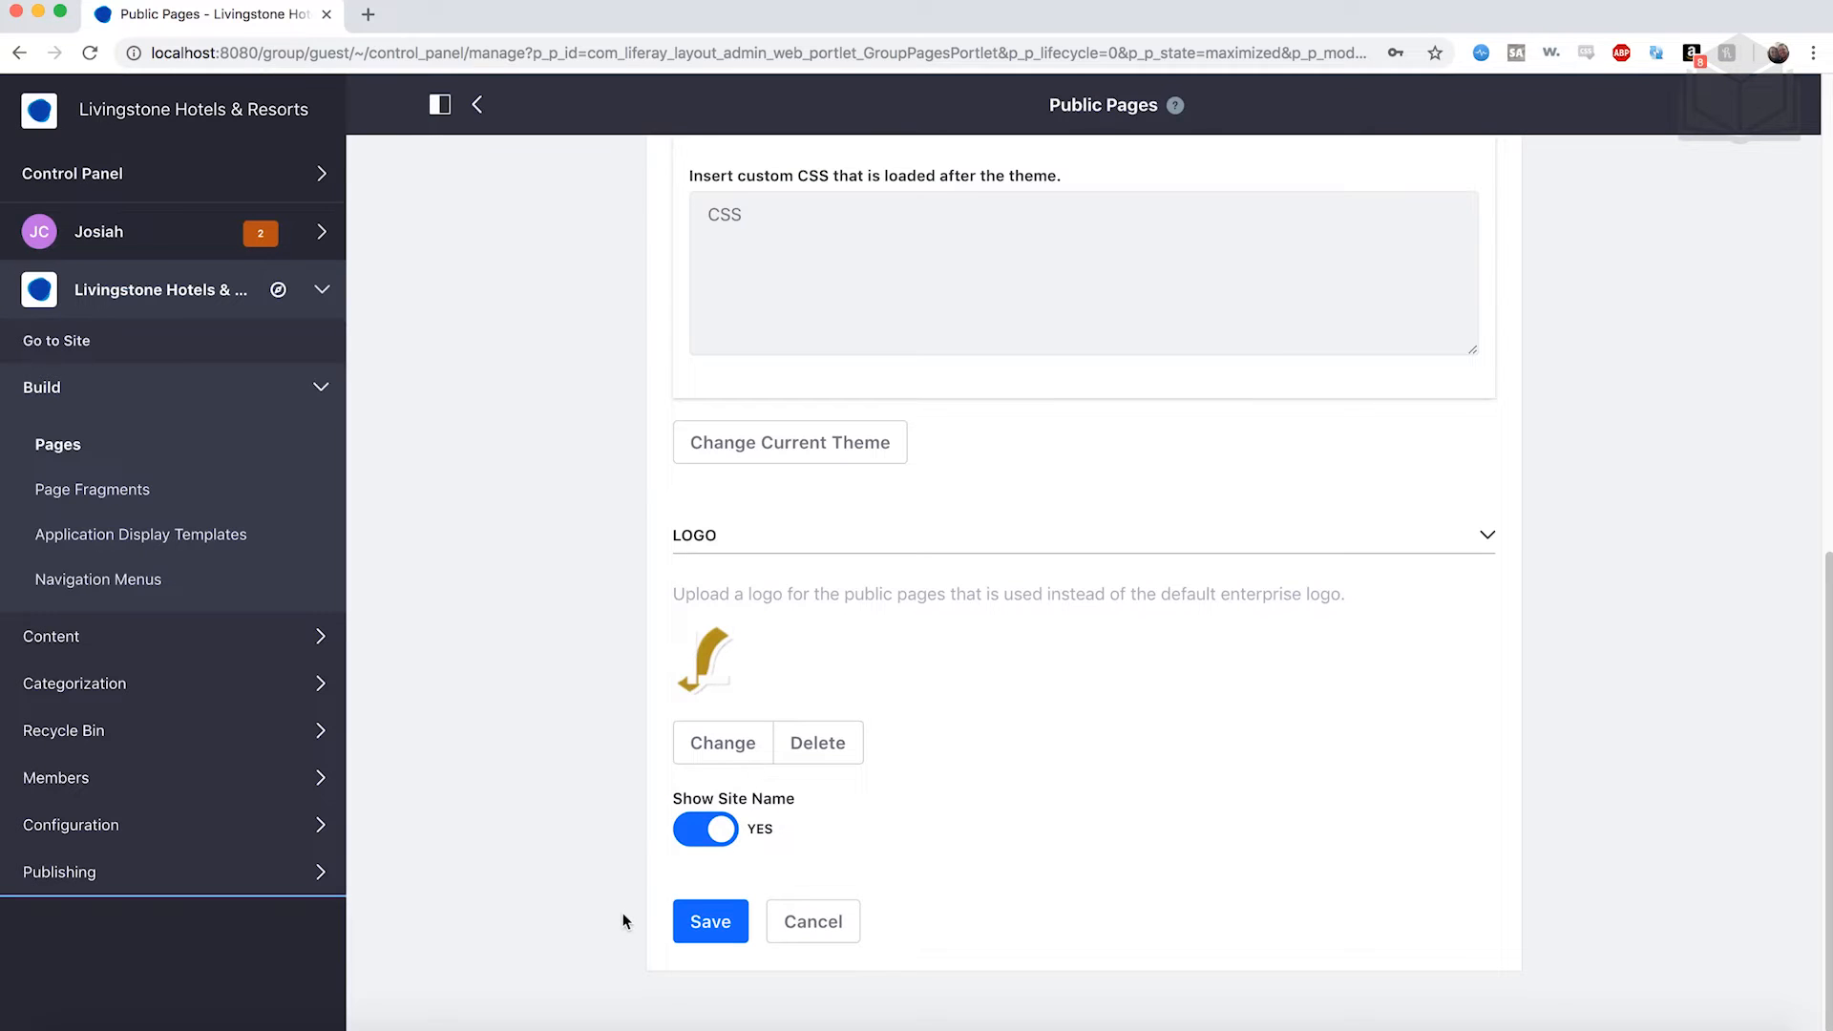
{"action": "left_click", "coordinate": [714, 924]}
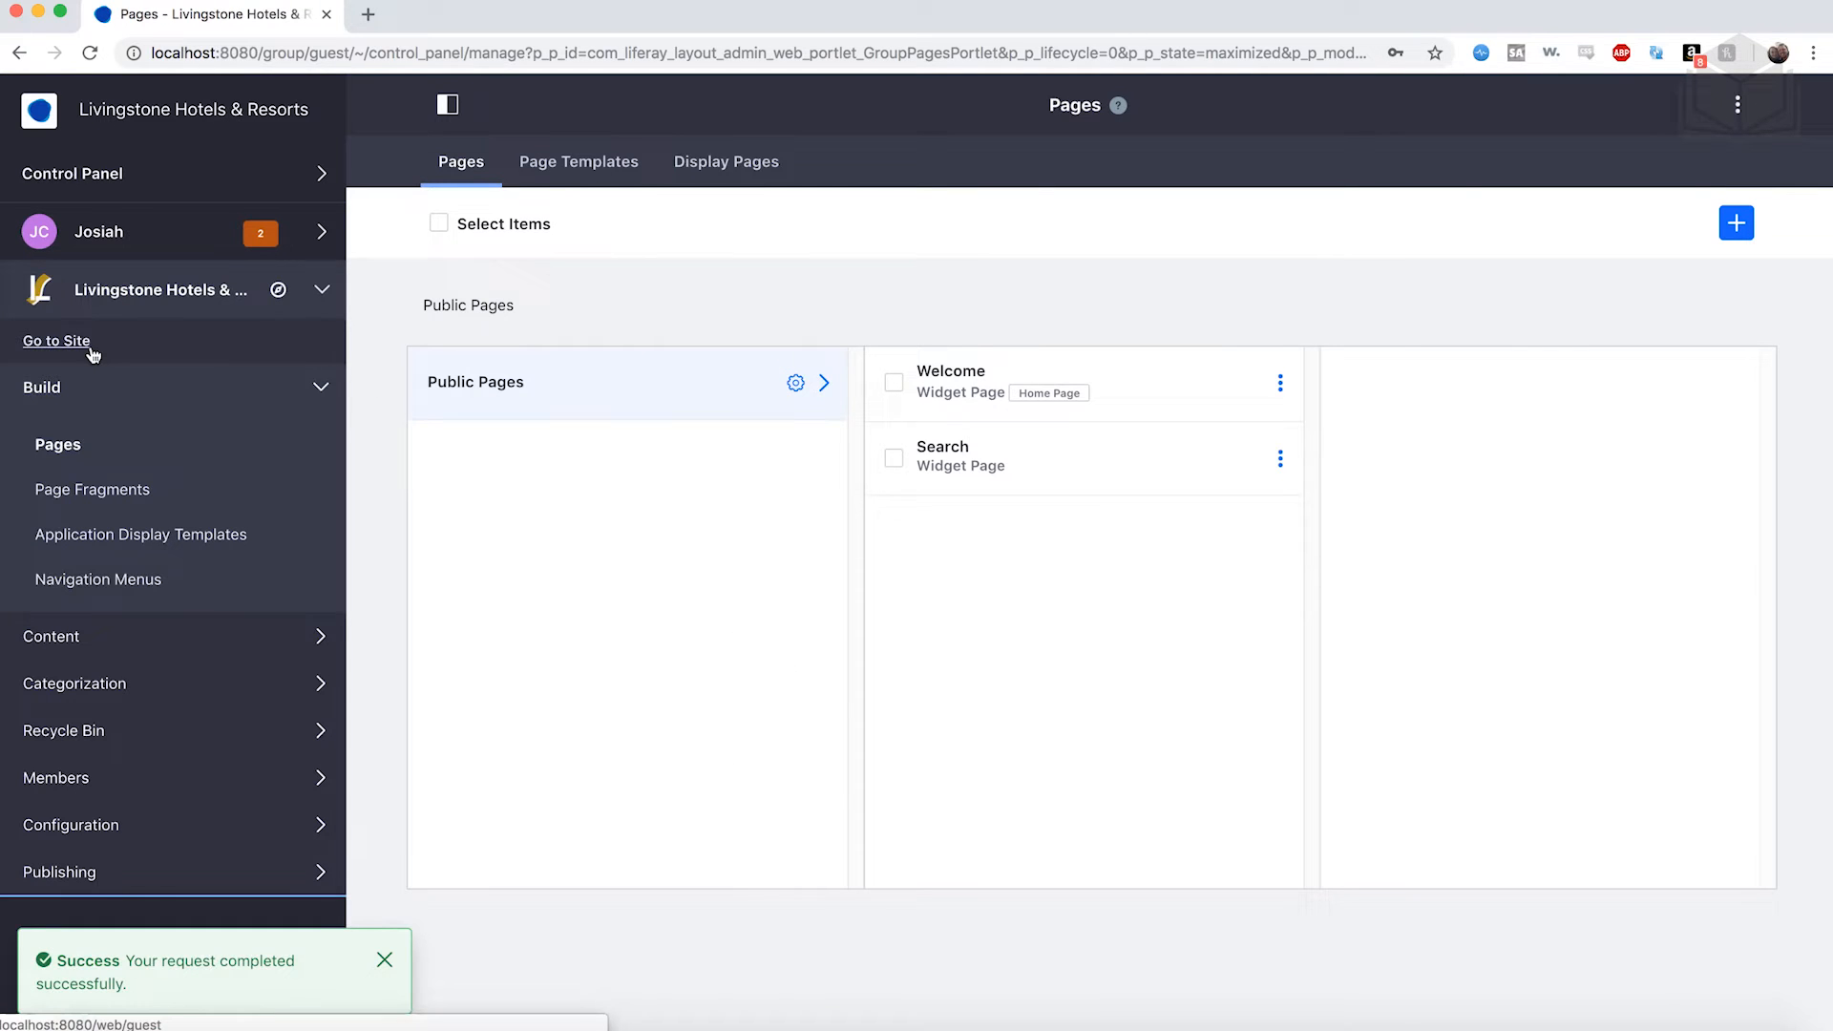
View the live Welcome page in the Fjord theme with the Livingstone logo.
{"action": "left_click", "coordinate": [57, 342]}
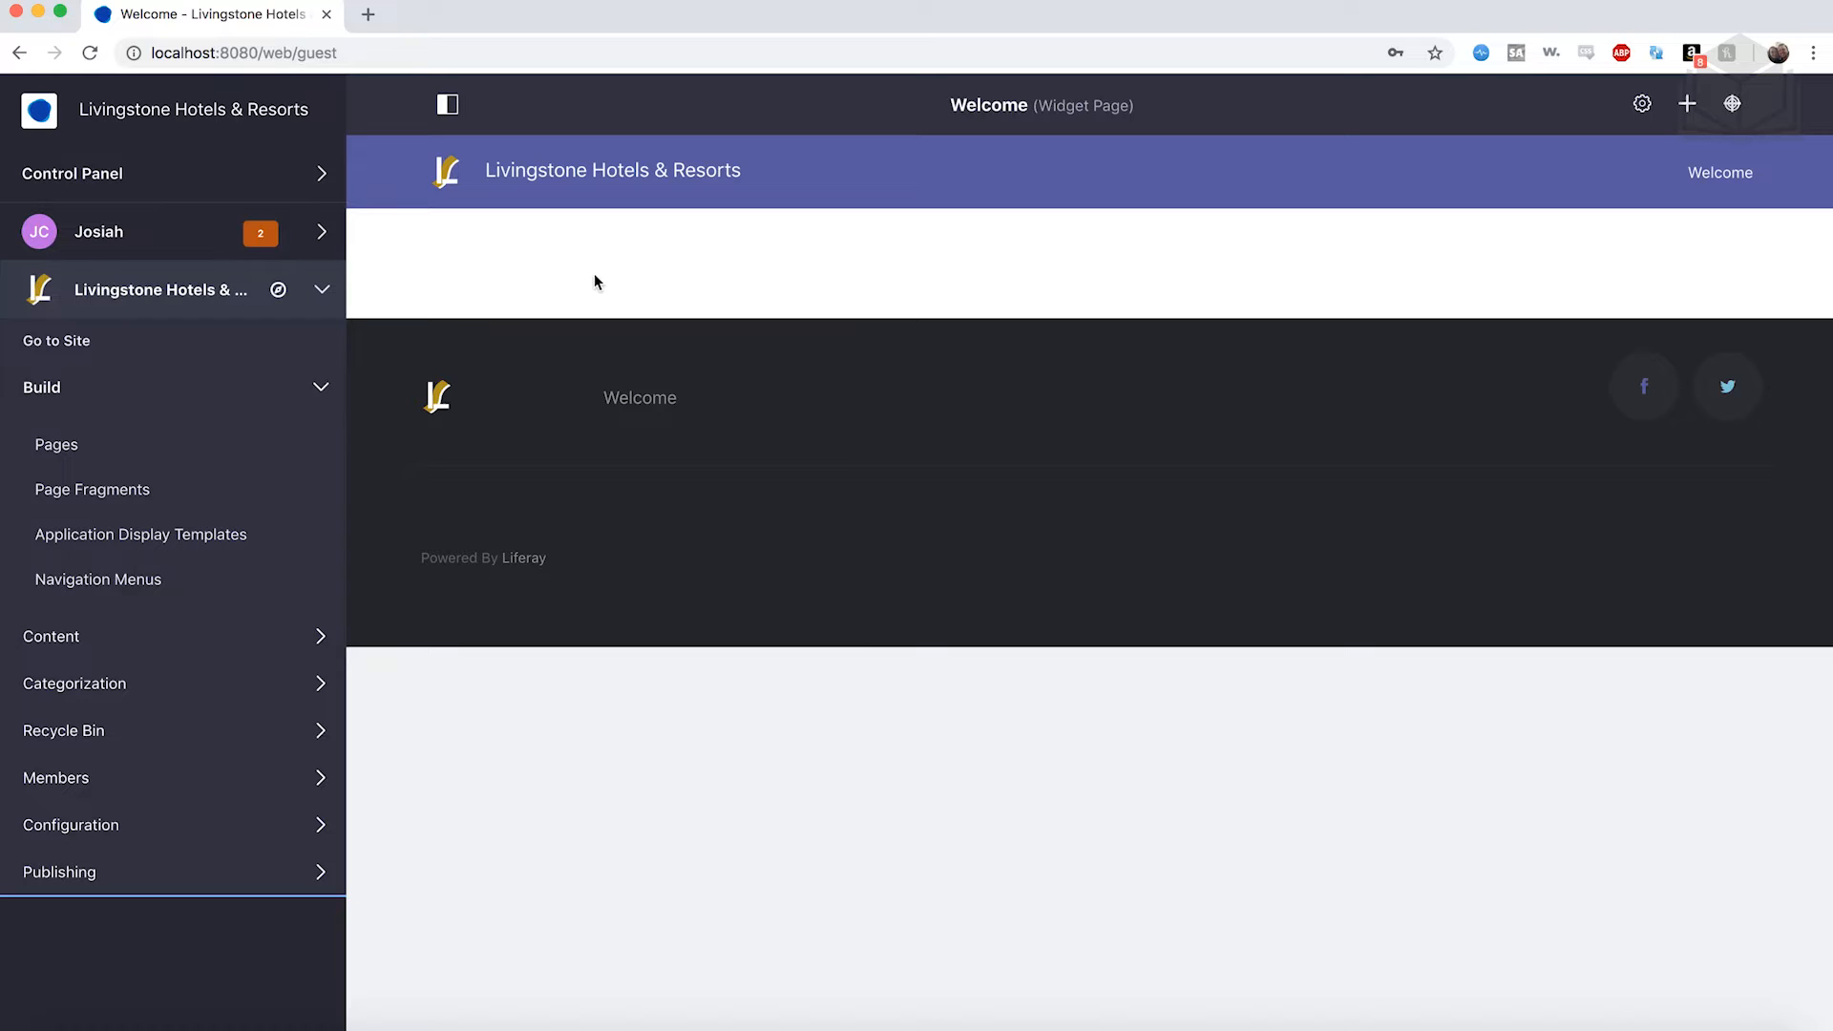
{"action": "left_click", "coordinate": [212, 382]}
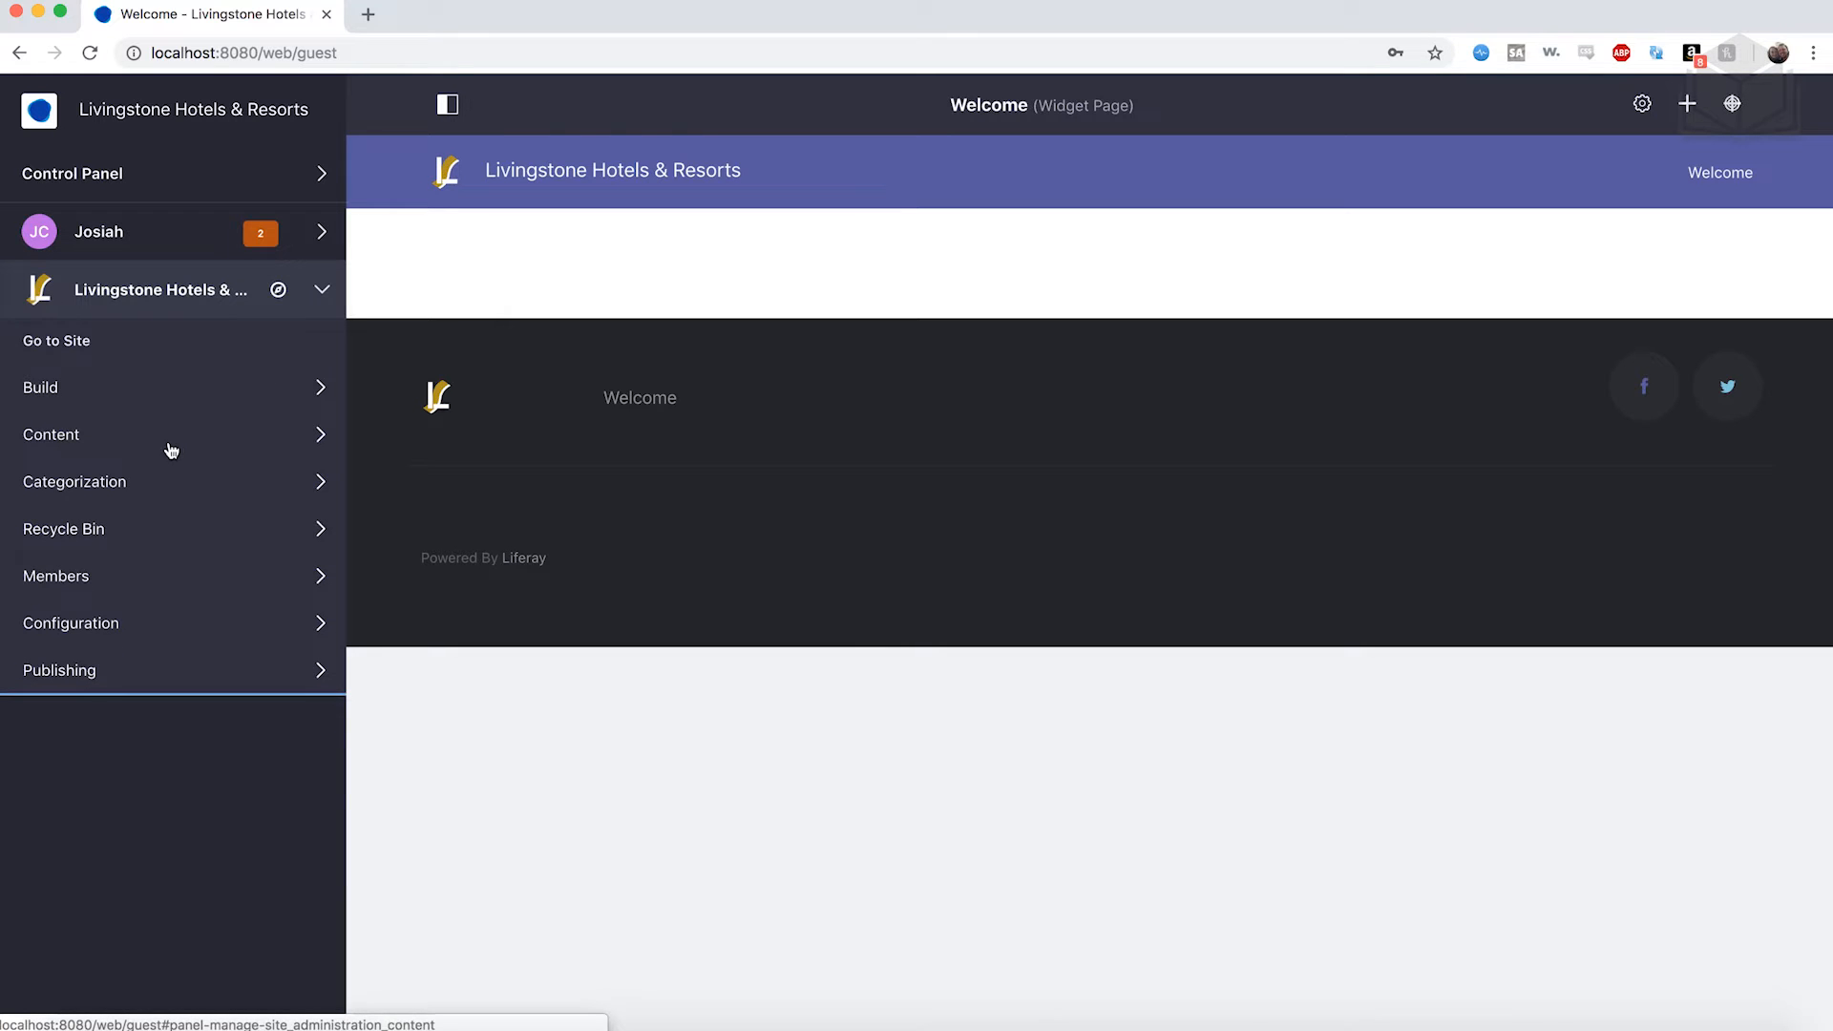
{"action": "left_click", "coordinate": [171, 449]}
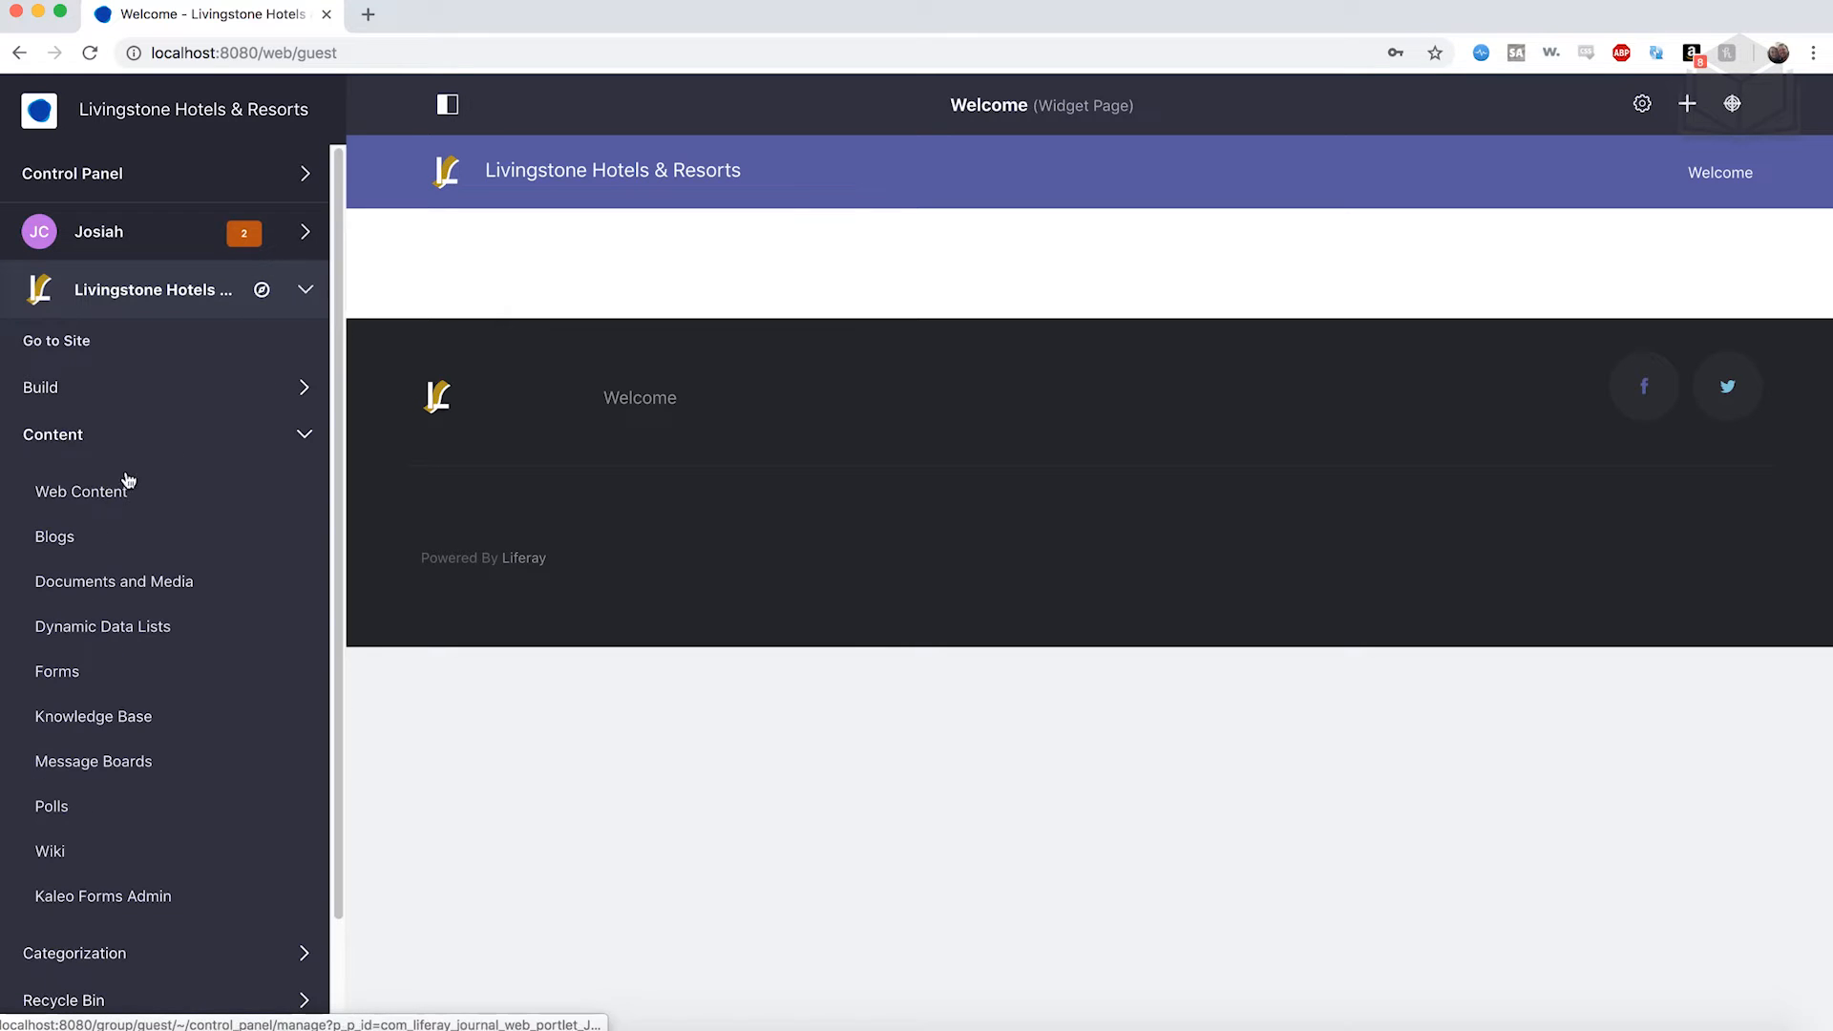
Open Web Content and show its empty Structures list.
{"action": "left_click", "coordinate": [107, 495]}
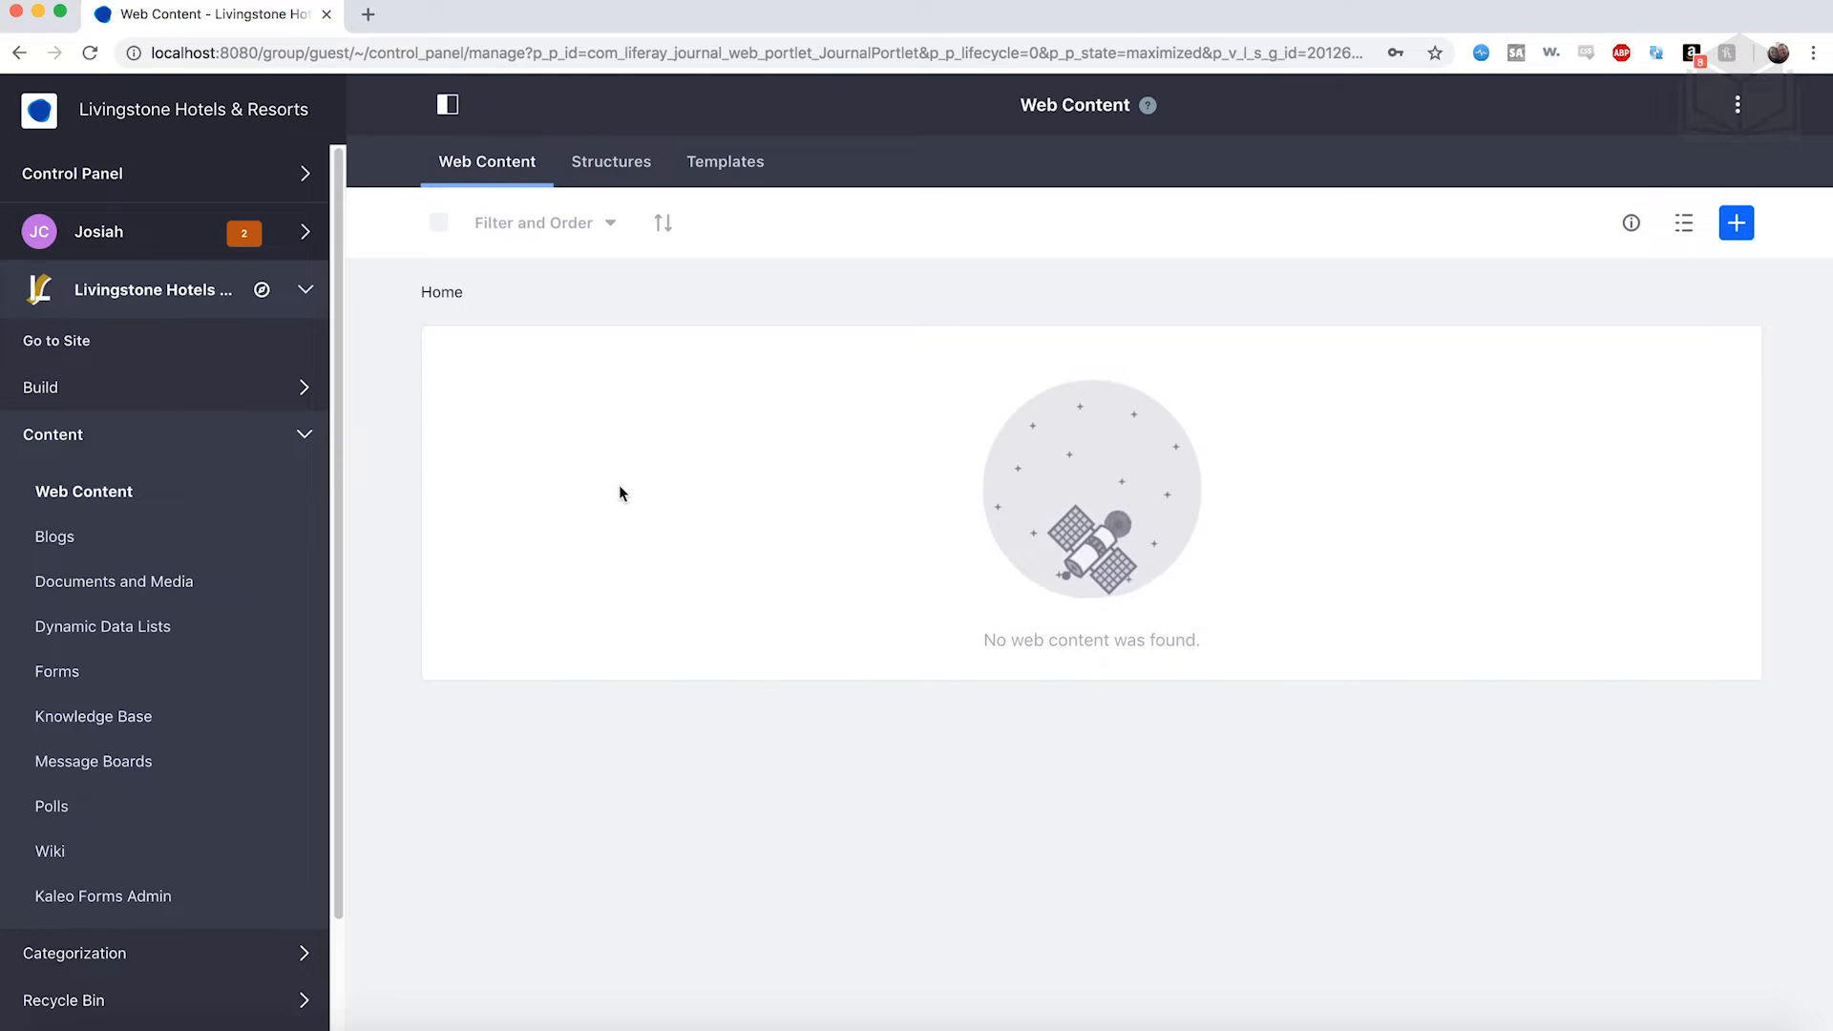
{"action": "left_click", "coordinate": [616, 162]}
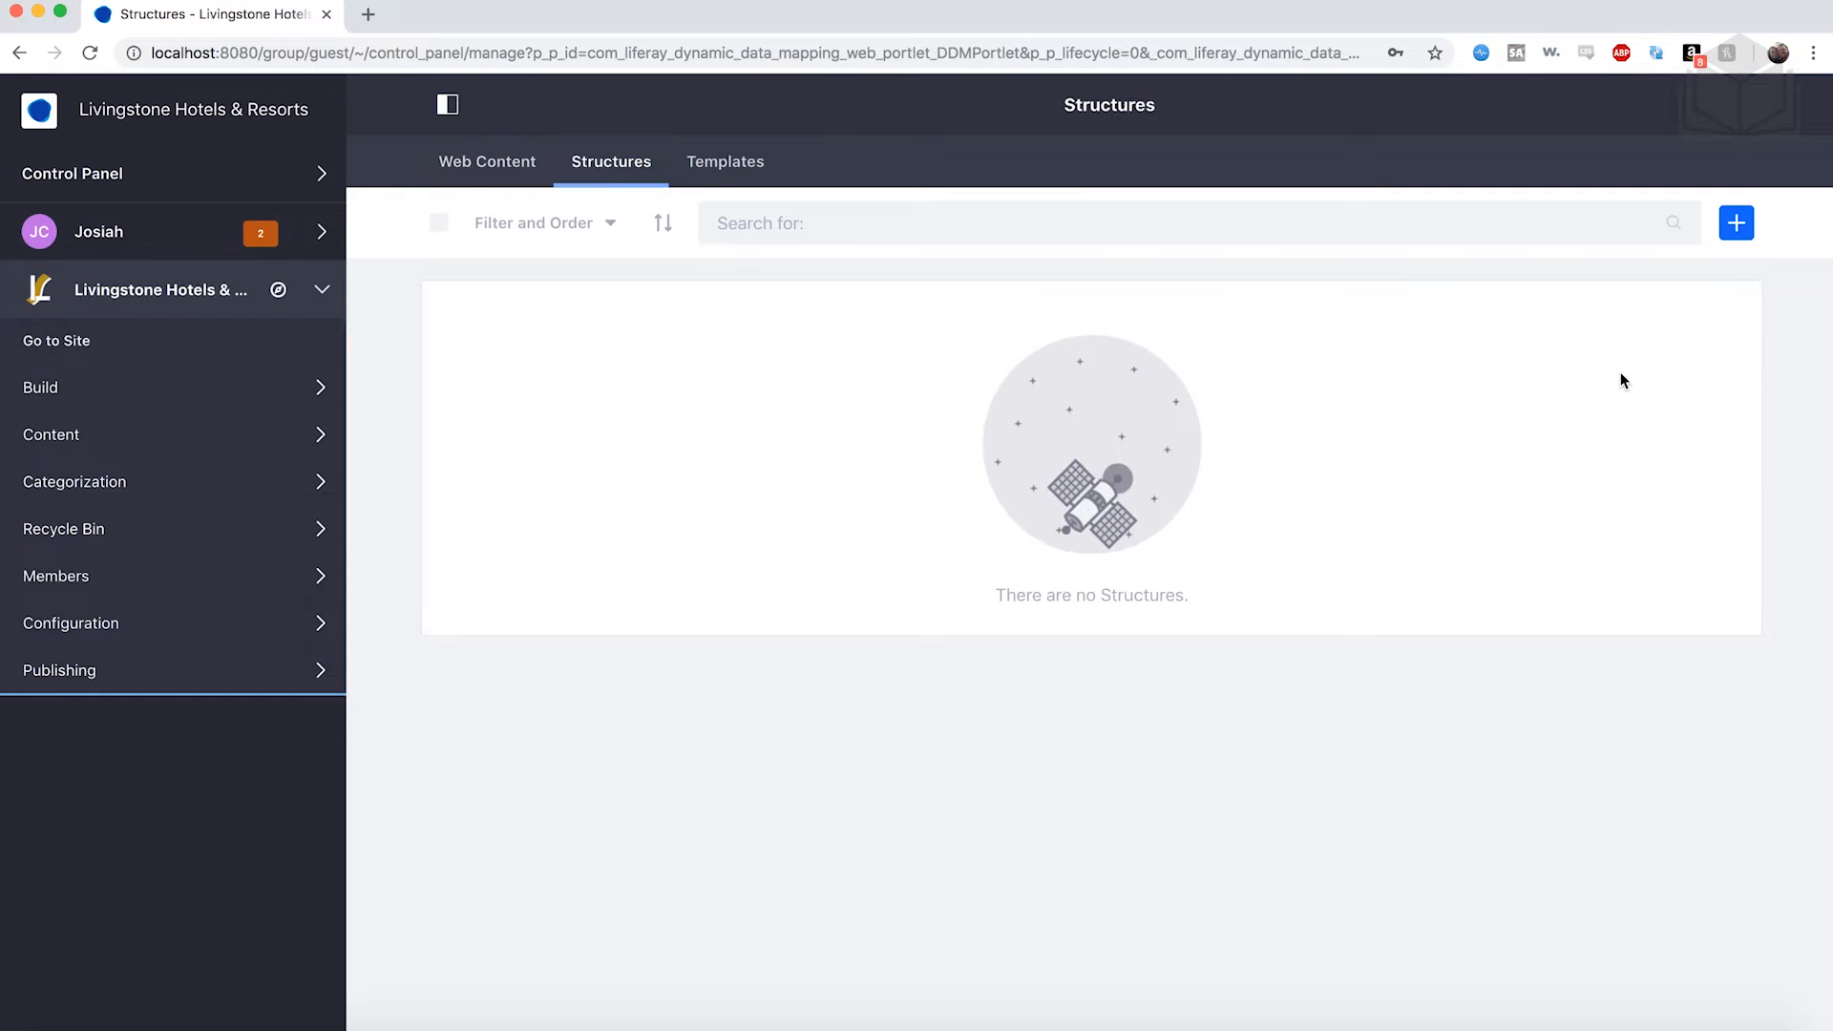
Start a new web content structure named News.
{"action": "left_click", "coordinate": [1737, 223]}
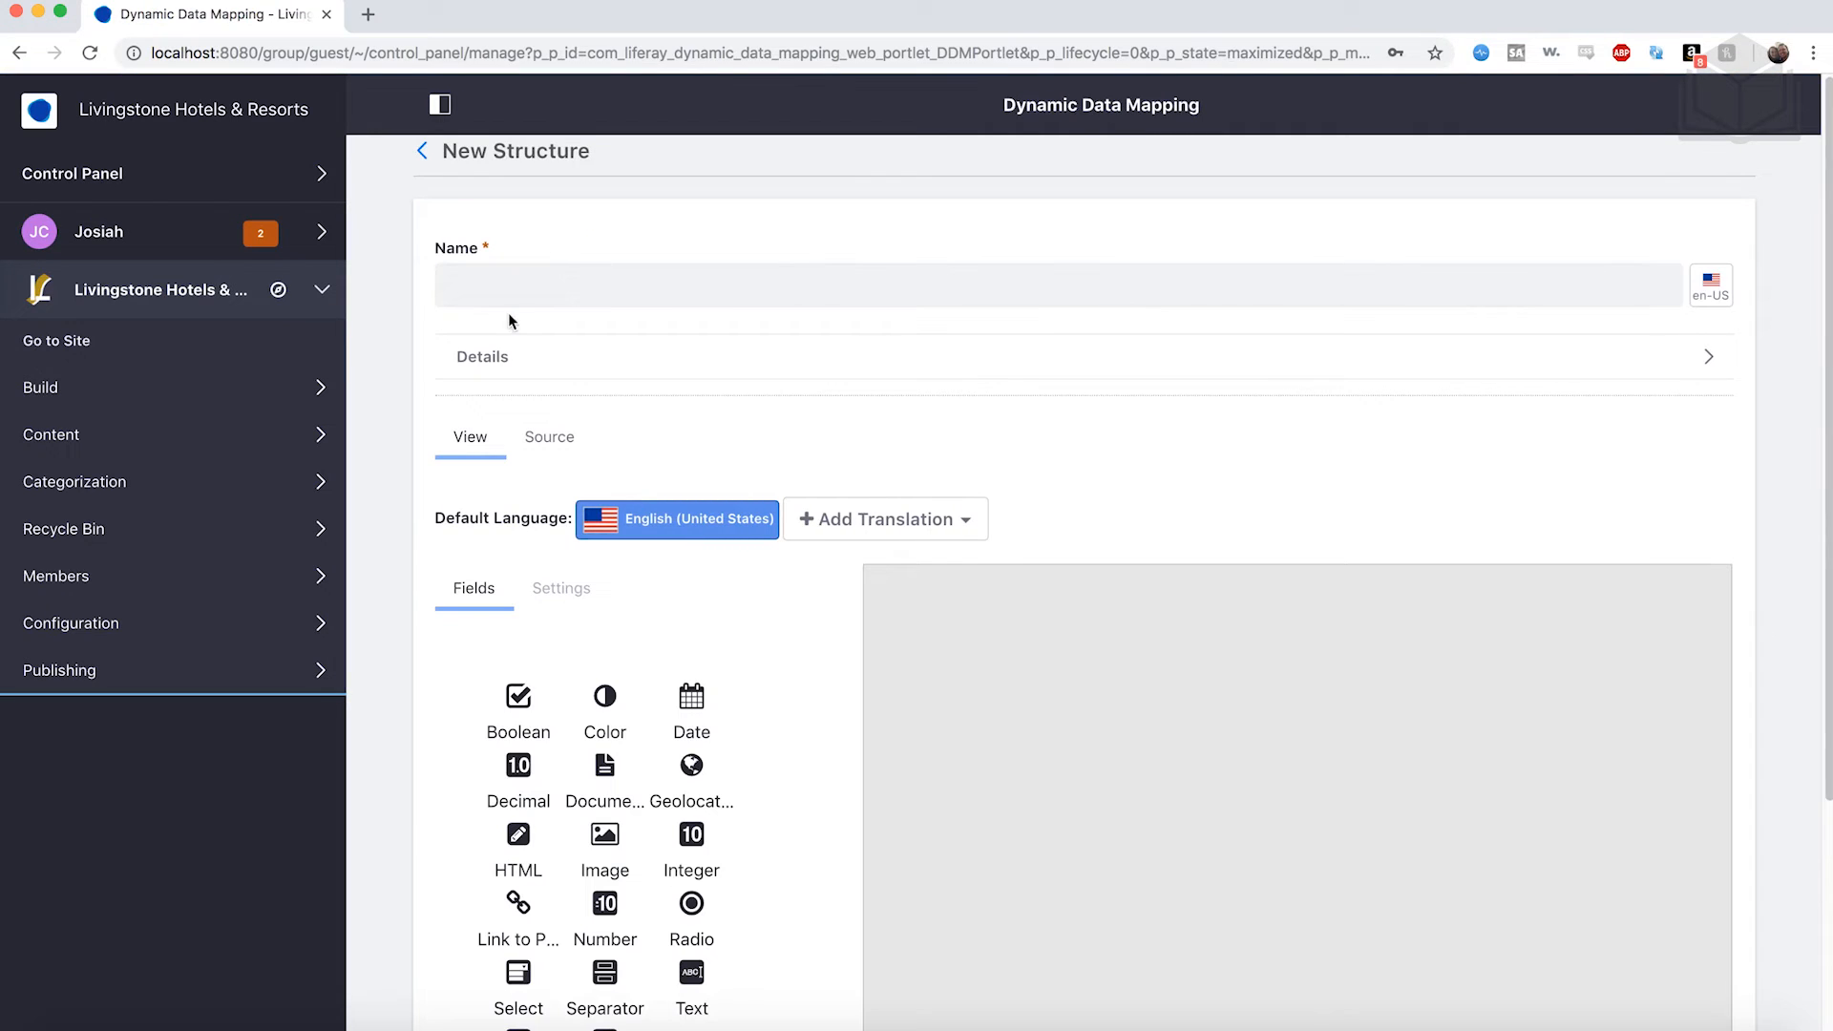
{"action": "left_click", "coordinate": [481, 287]}
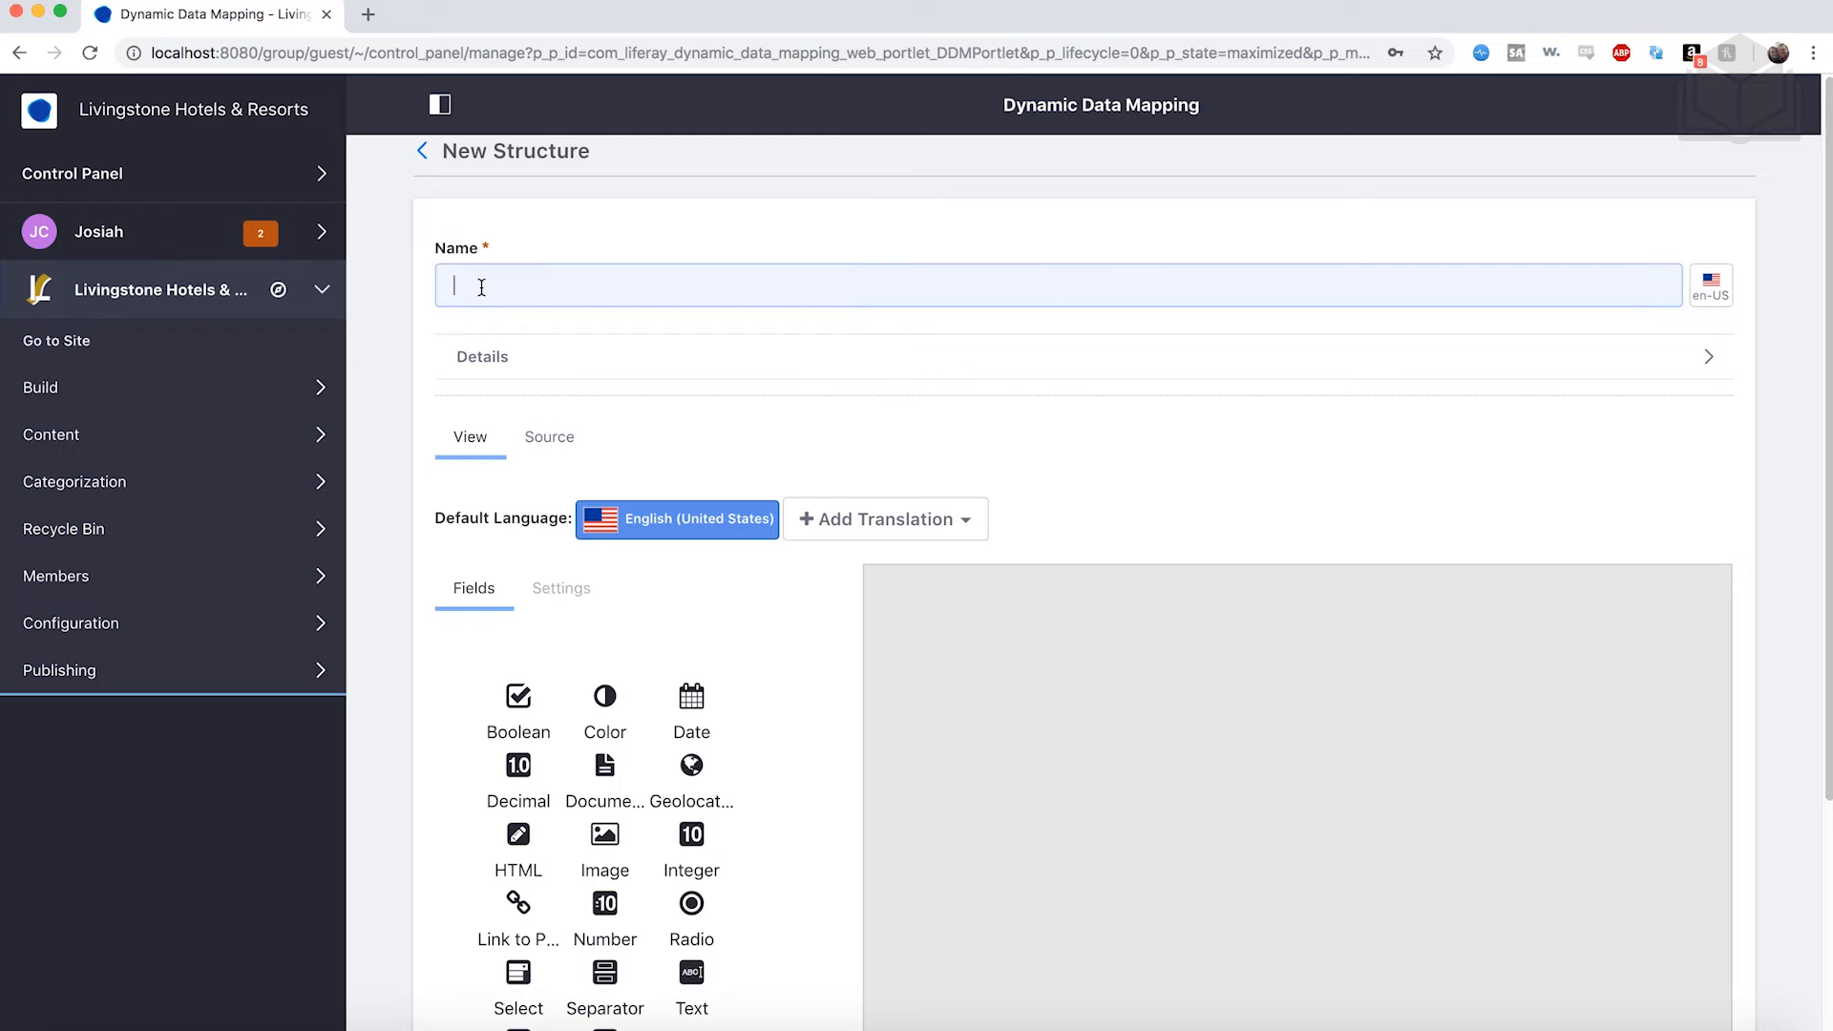
{"action": "type", "text": "News"}
{"action": "scroll", "coordinate": [856, 364], "scroll_direction": "down", "scroll_amount": 3}
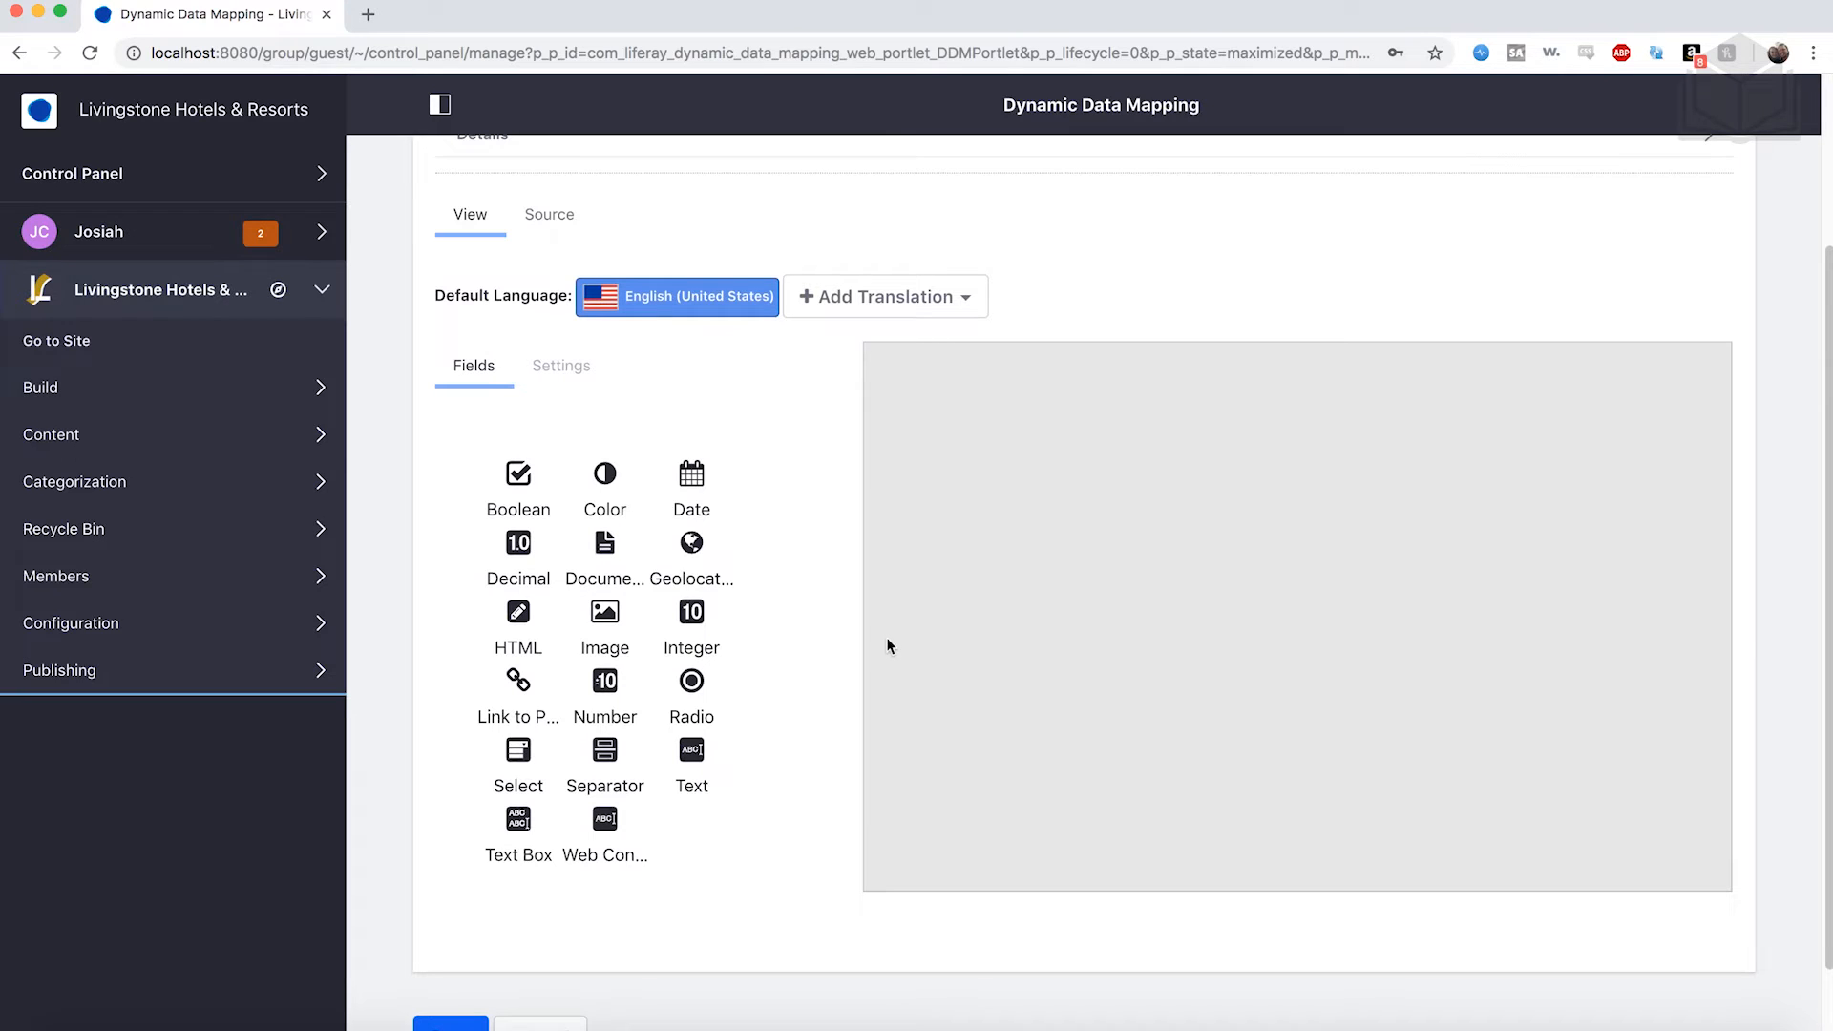
{"action": "scroll", "coordinate": [887, 638], "scroll_direction": "down", "scroll_amount": 1}
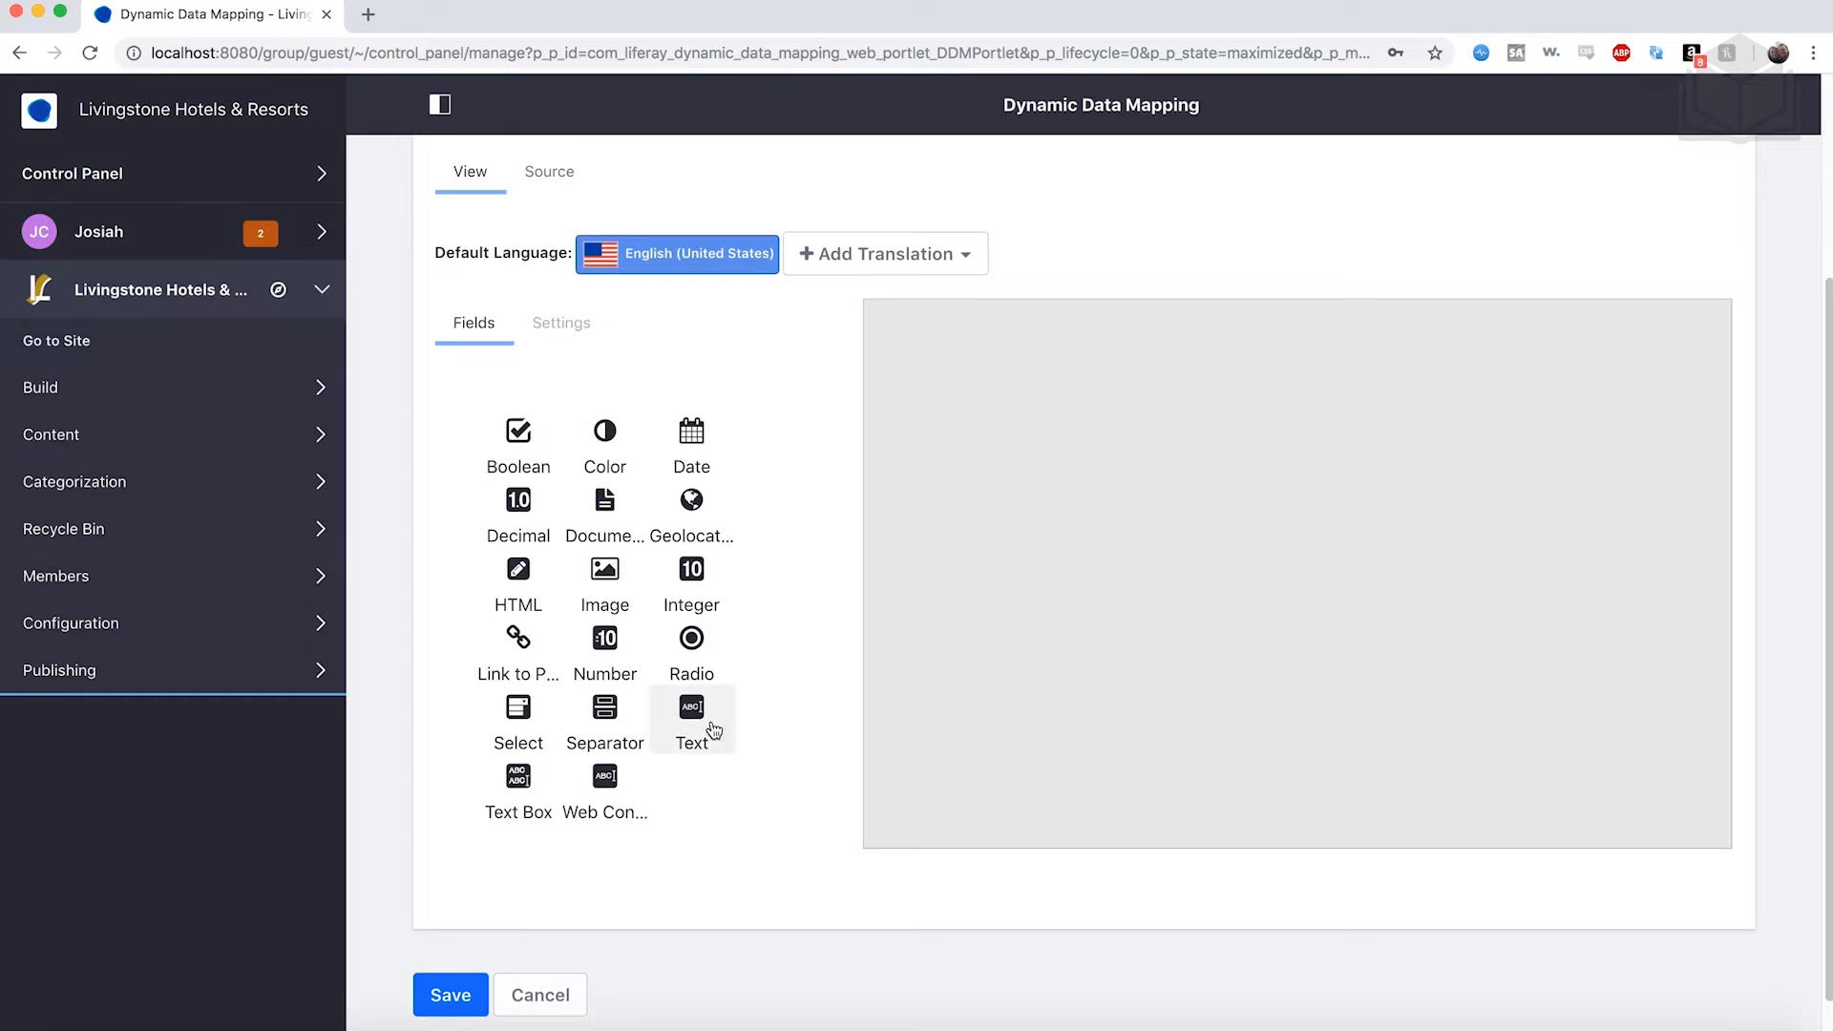
Drag Text, Text, Date, Image, Text and HTML fields onto the structure form.
{"action": "left_click_drag", "start_coordinate": [691, 706], "coordinate": [1068, 512]}
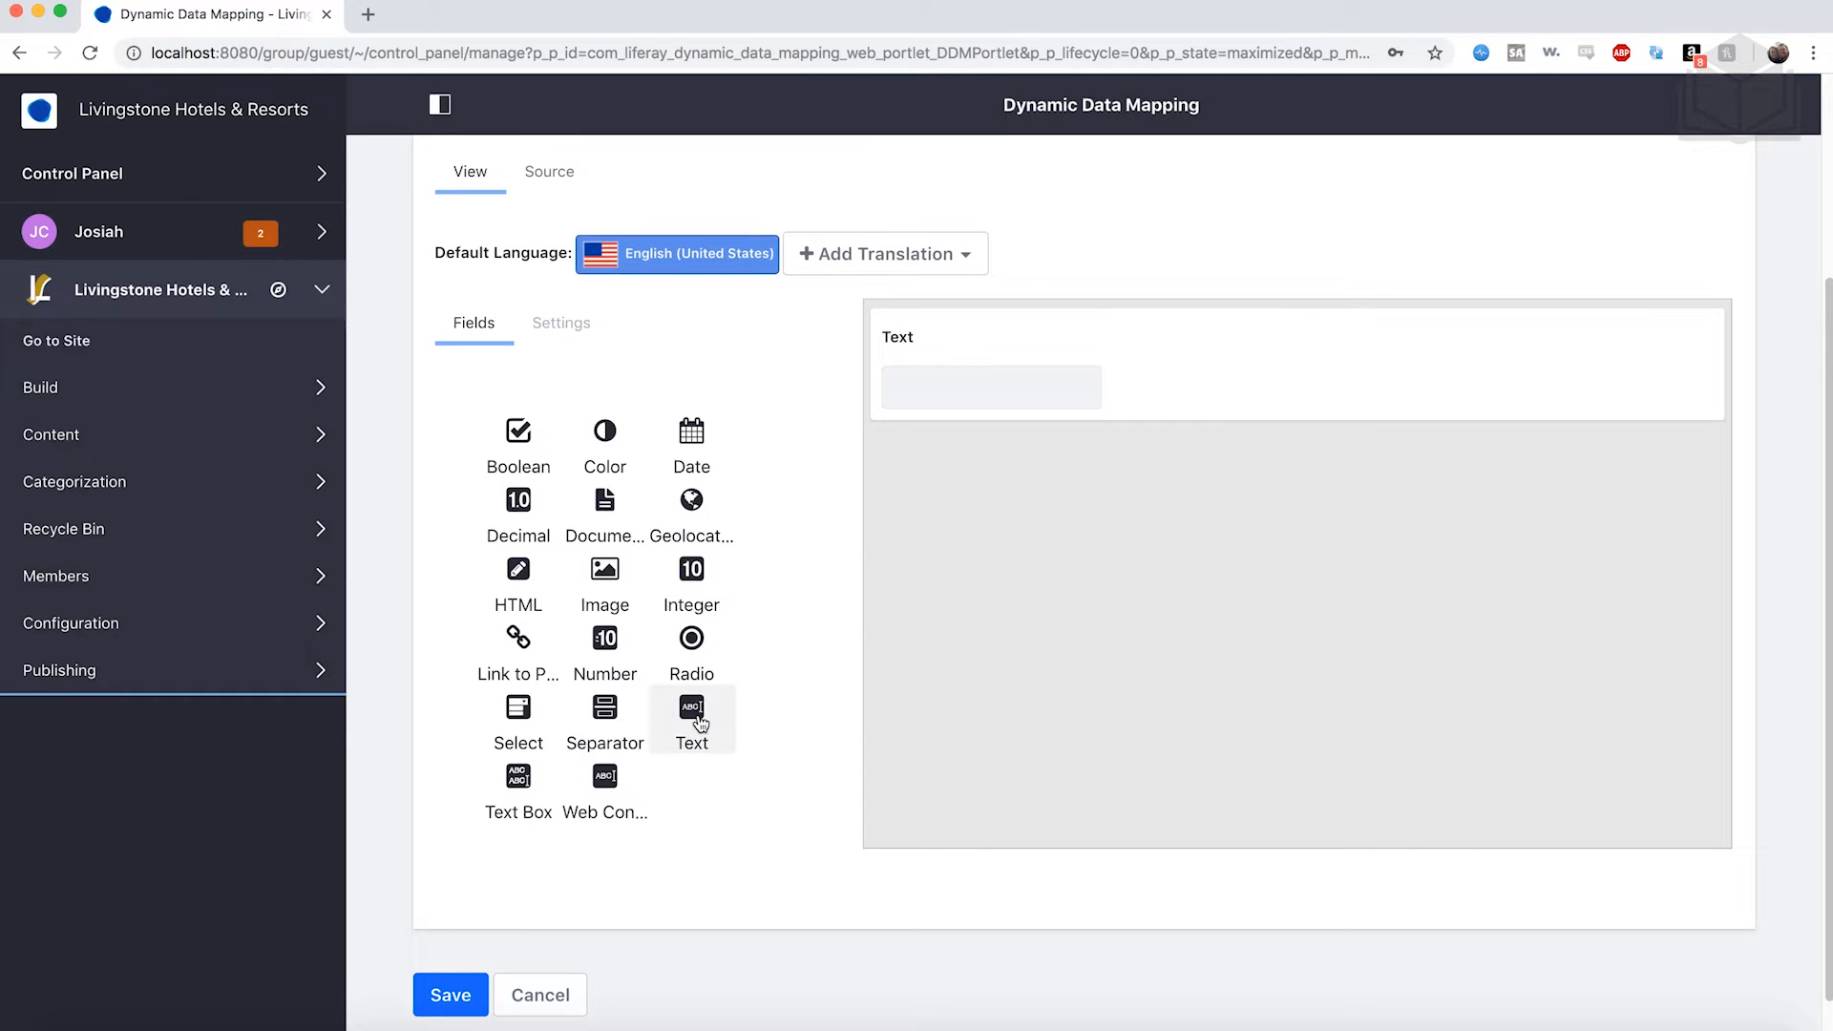
{"action": "left_click_drag", "start_coordinate": [691, 712], "coordinate": [999, 602]}
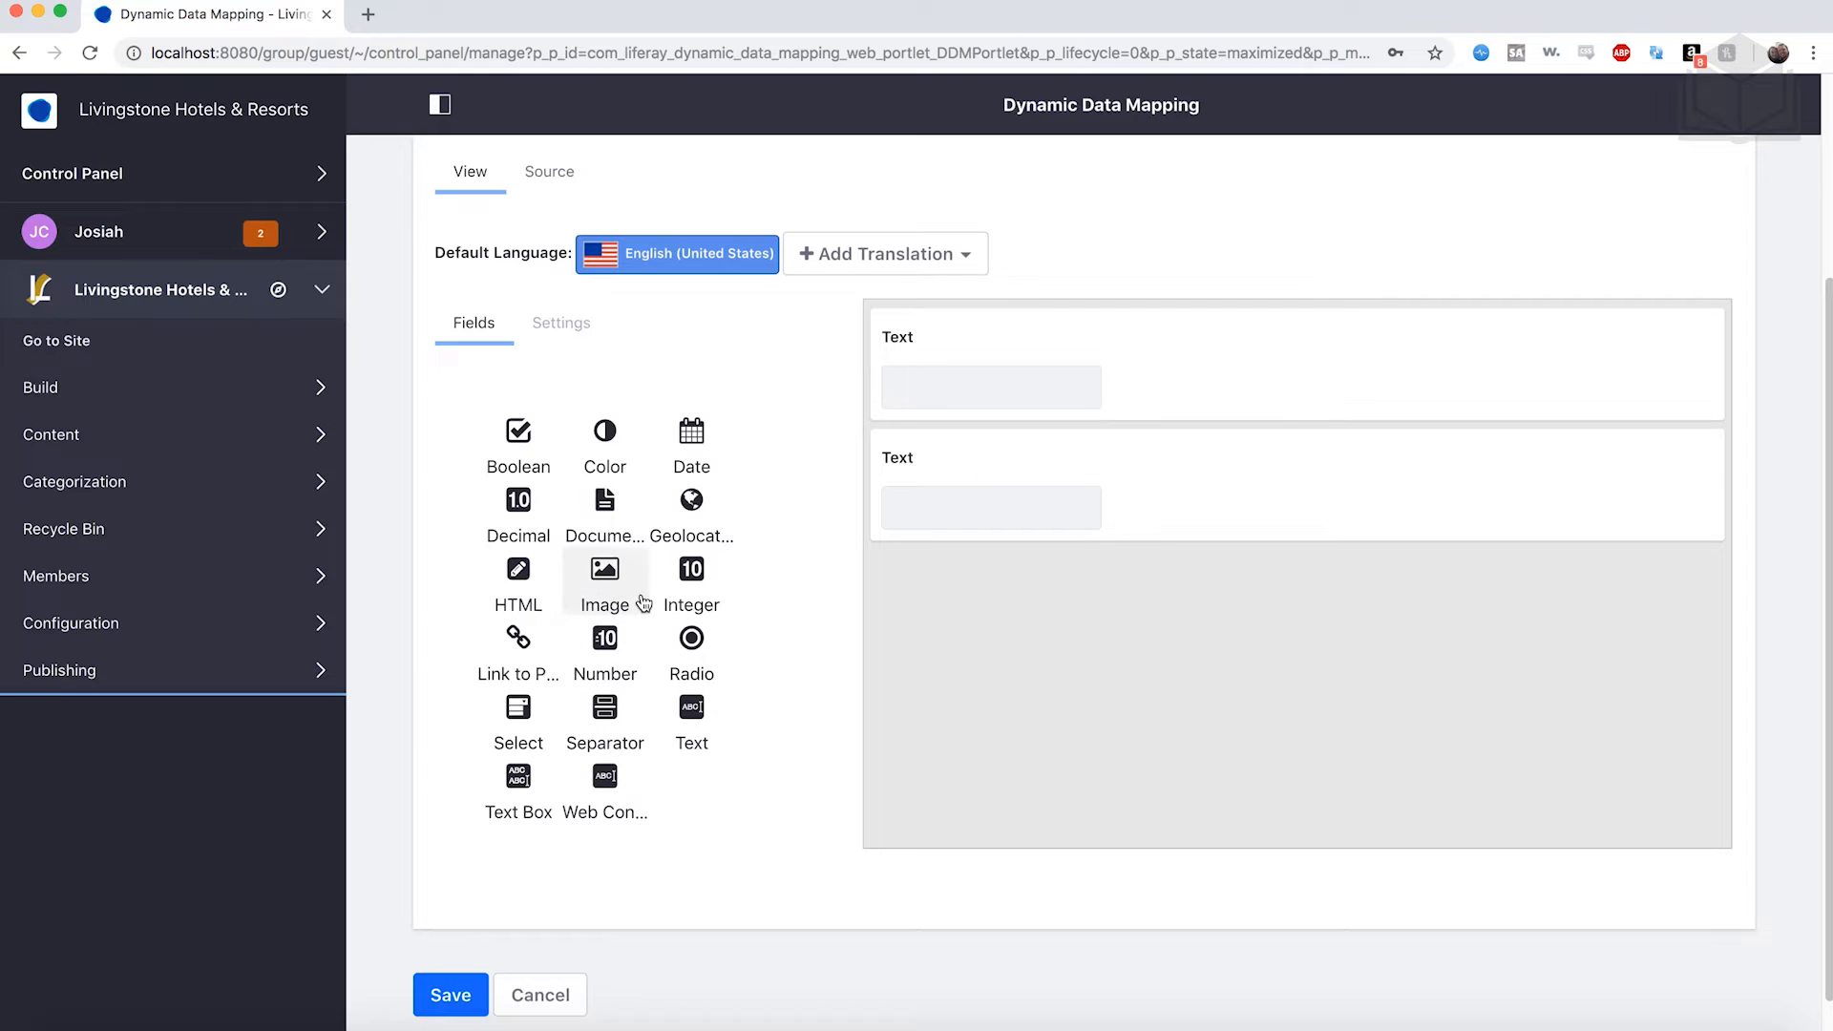
{"action": "left_click_drag", "start_coordinate": [691, 435], "coordinate": [937, 599]}
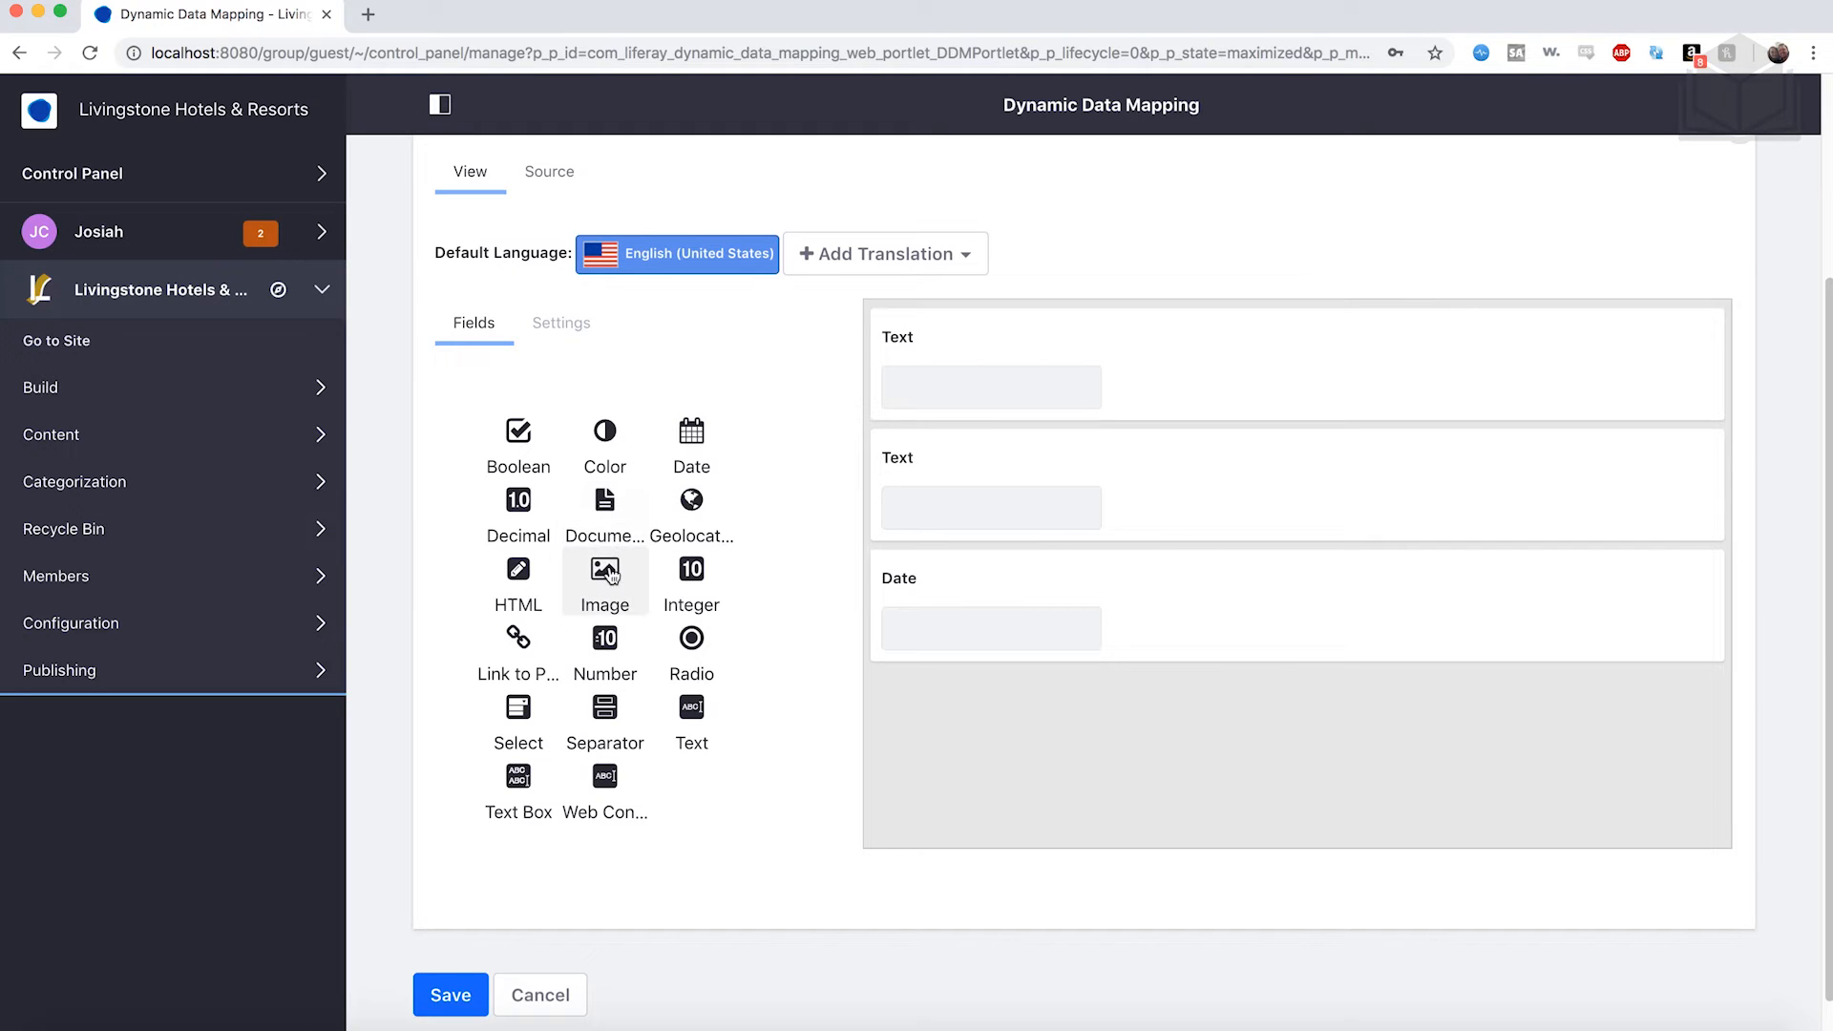
{"action": "left_click_drag", "start_coordinate": [611, 572], "coordinate": [1007, 725]}
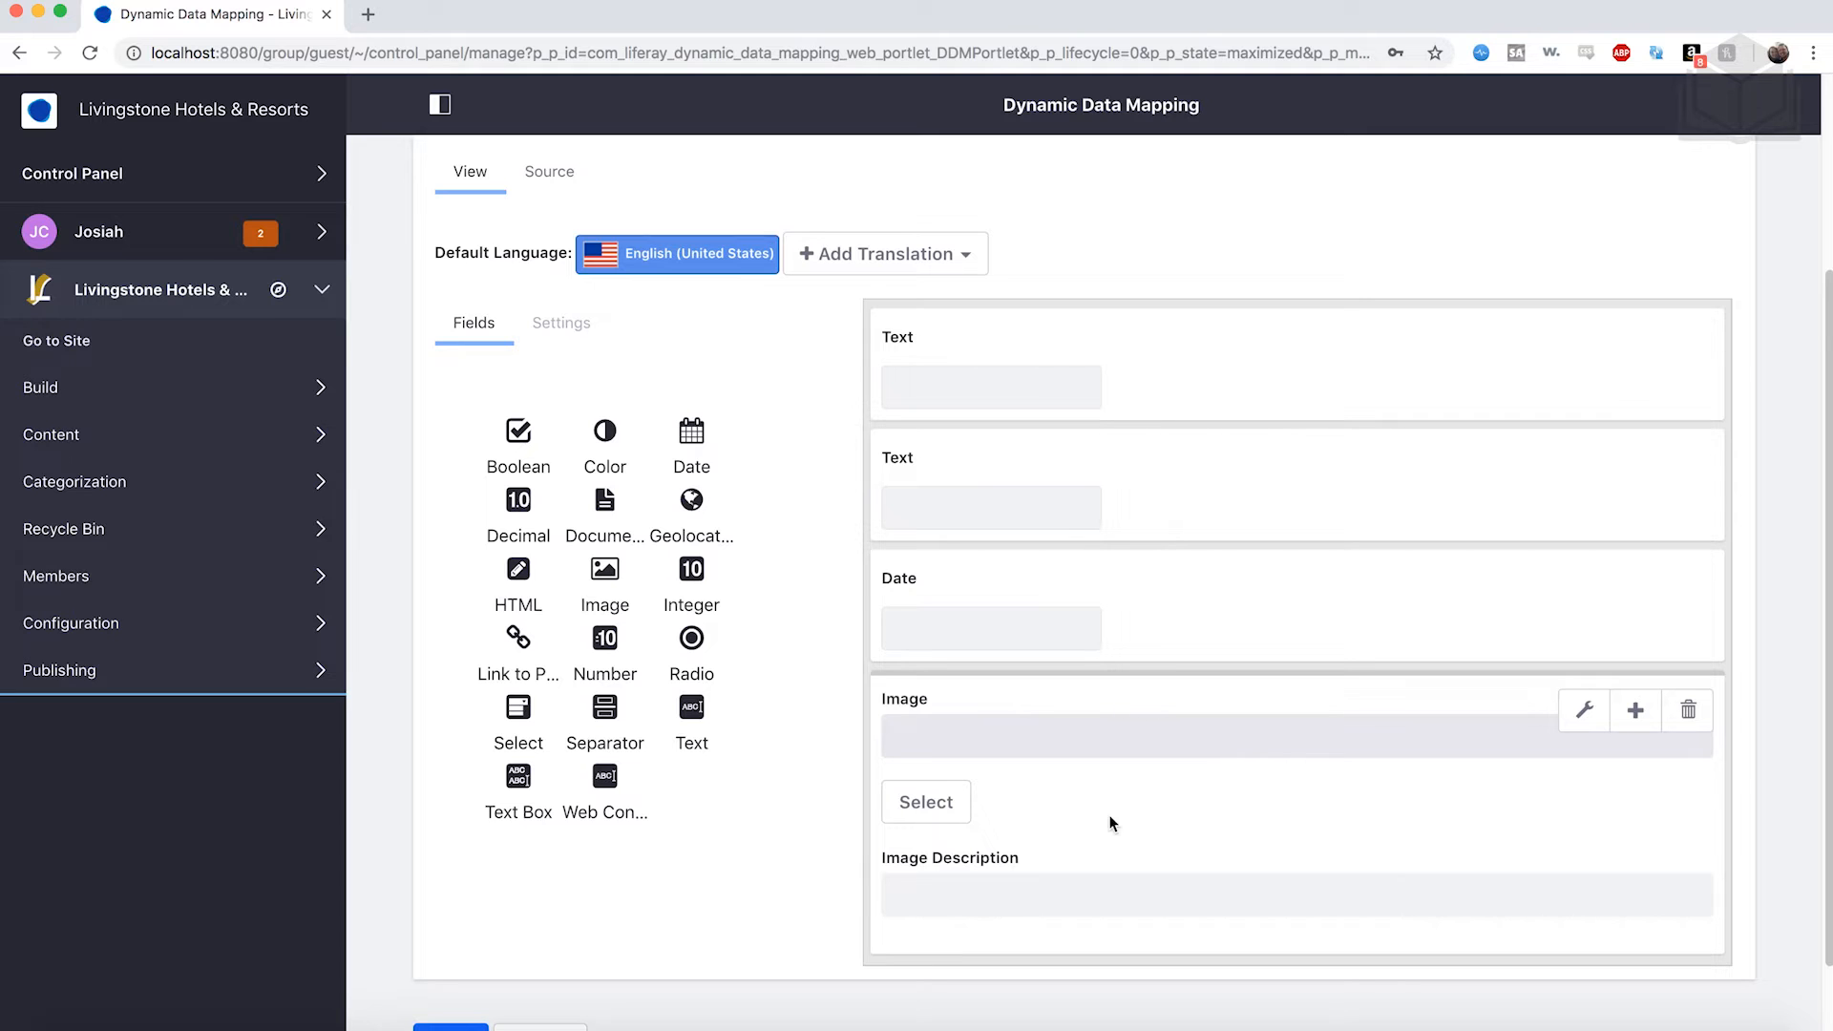
{"action": "scroll", "coordinate": [1109, 819], "scroll_direction": "down", "scroll_amount": 2}
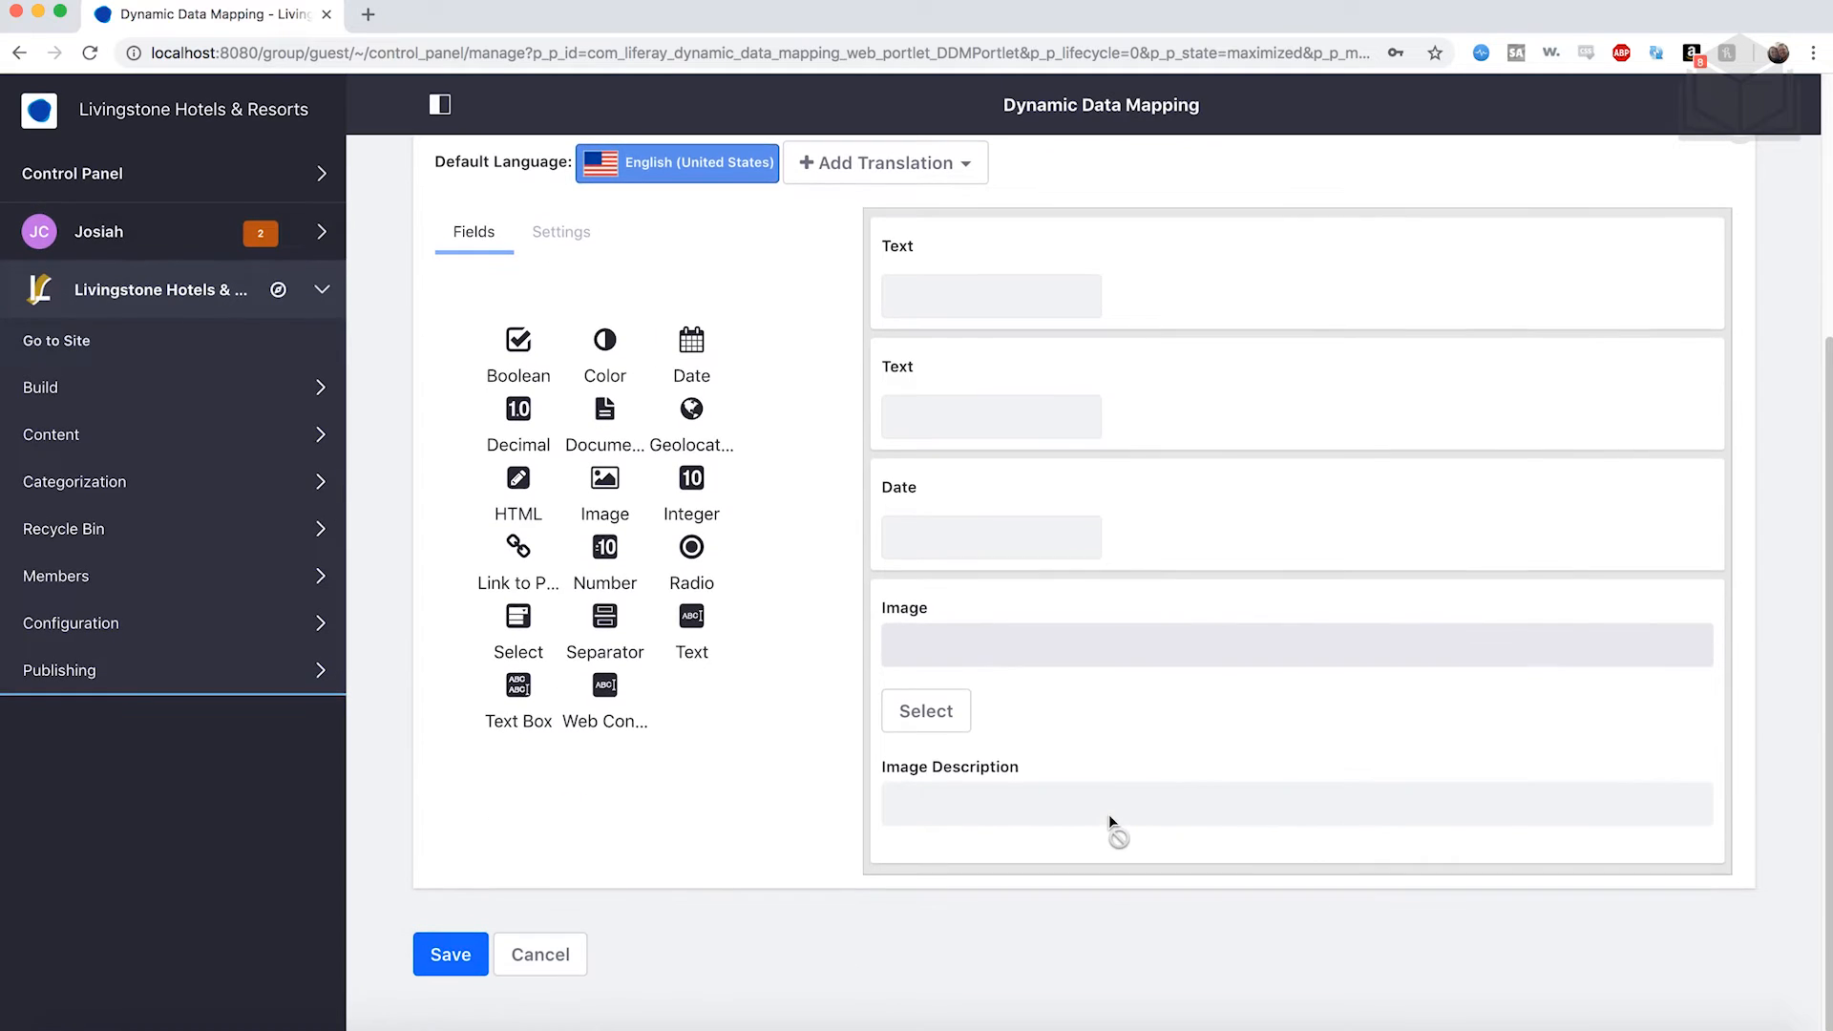
{"action": "left_click_drag", "start_coordinate": [694, 625], "coordinate": [957, 937]}
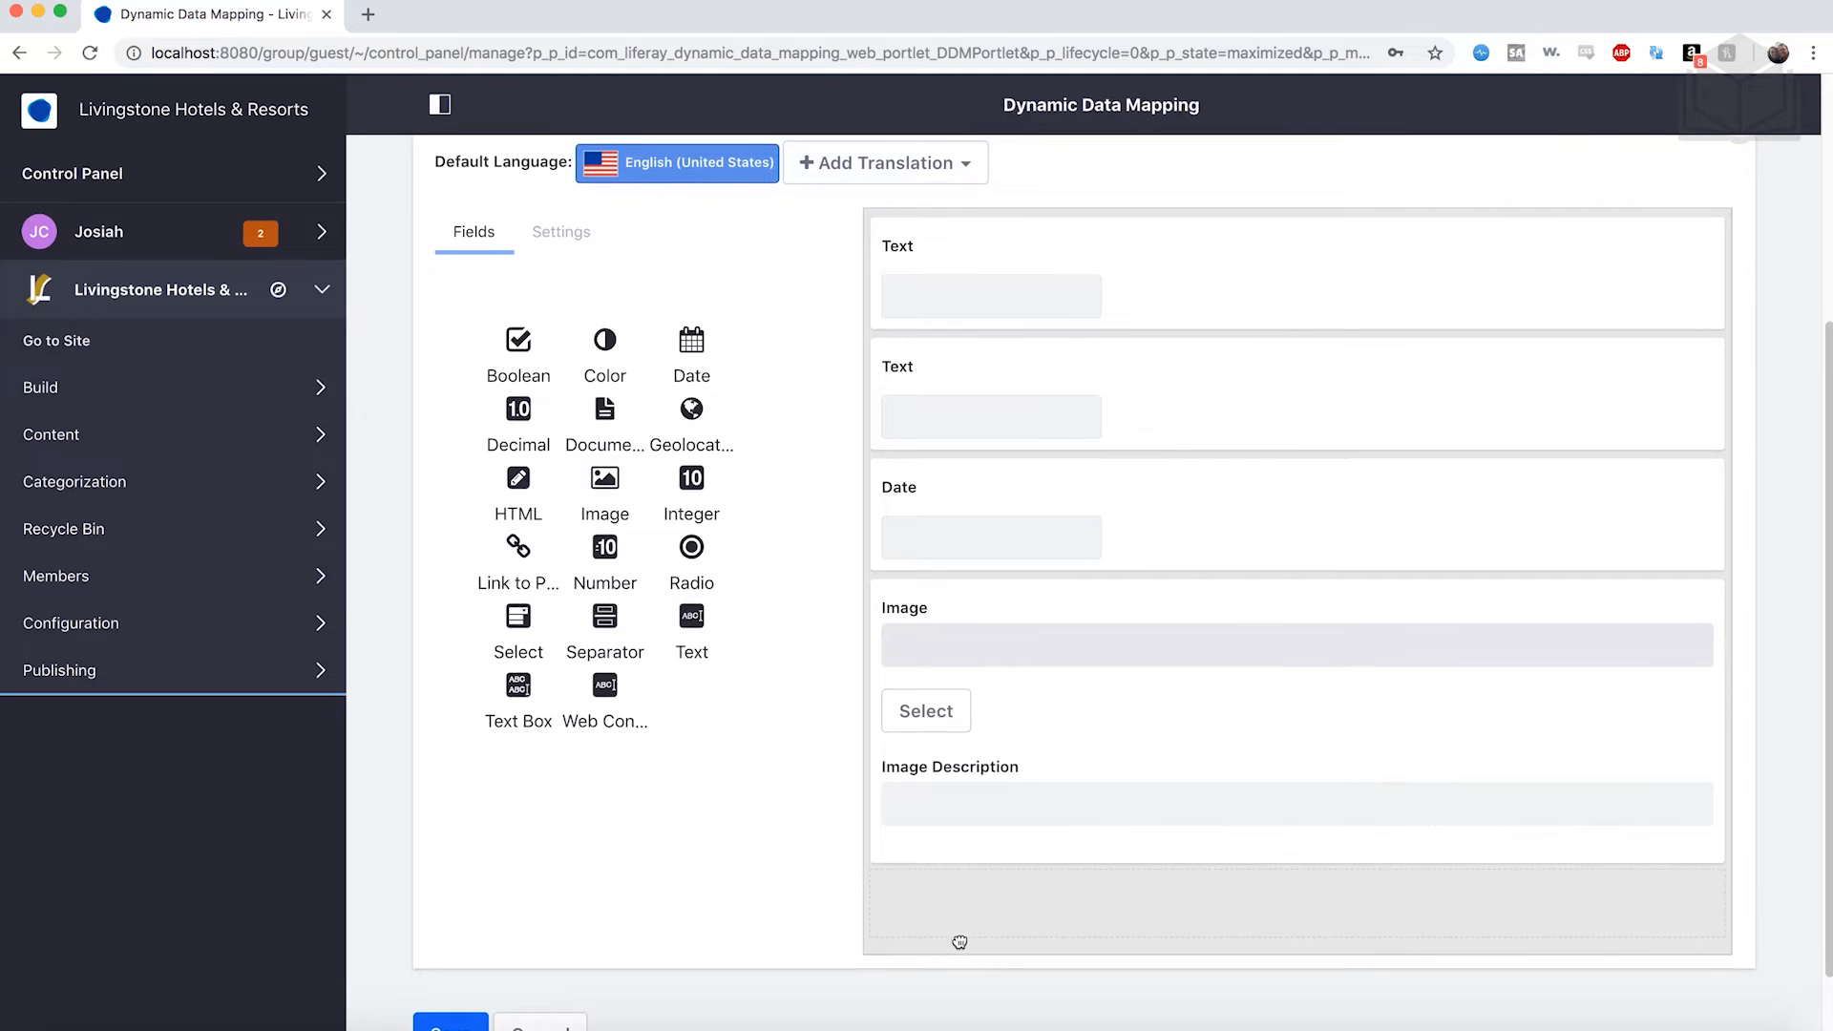
{"action": "scroll", "coordinate": [754, 766], "scroll_direction": "down", "scroll_amount": 1}
{"action": "scroll", "coordinate": [754, 766], "scroll_direction": "down", "scroll_amount": 1}
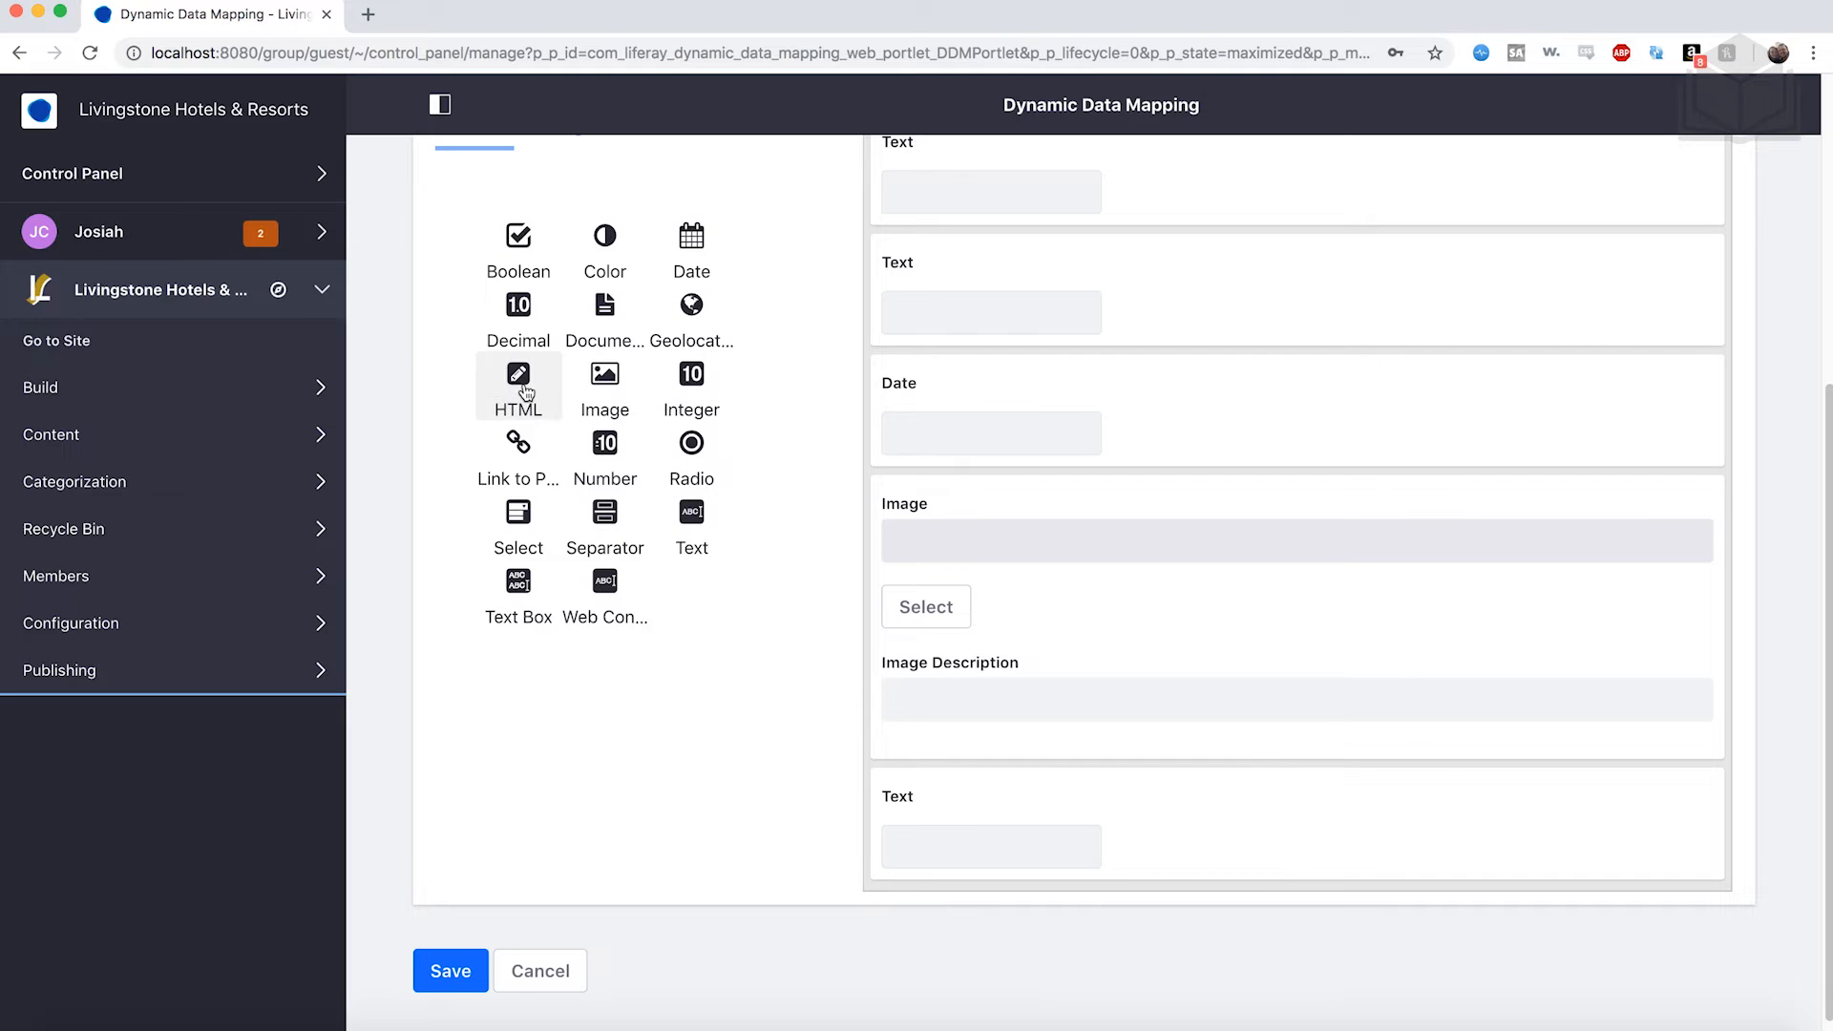
{"action": "left_click_drag", "start_coordinate": [526, 392], "coordinate": [1086, 967]}
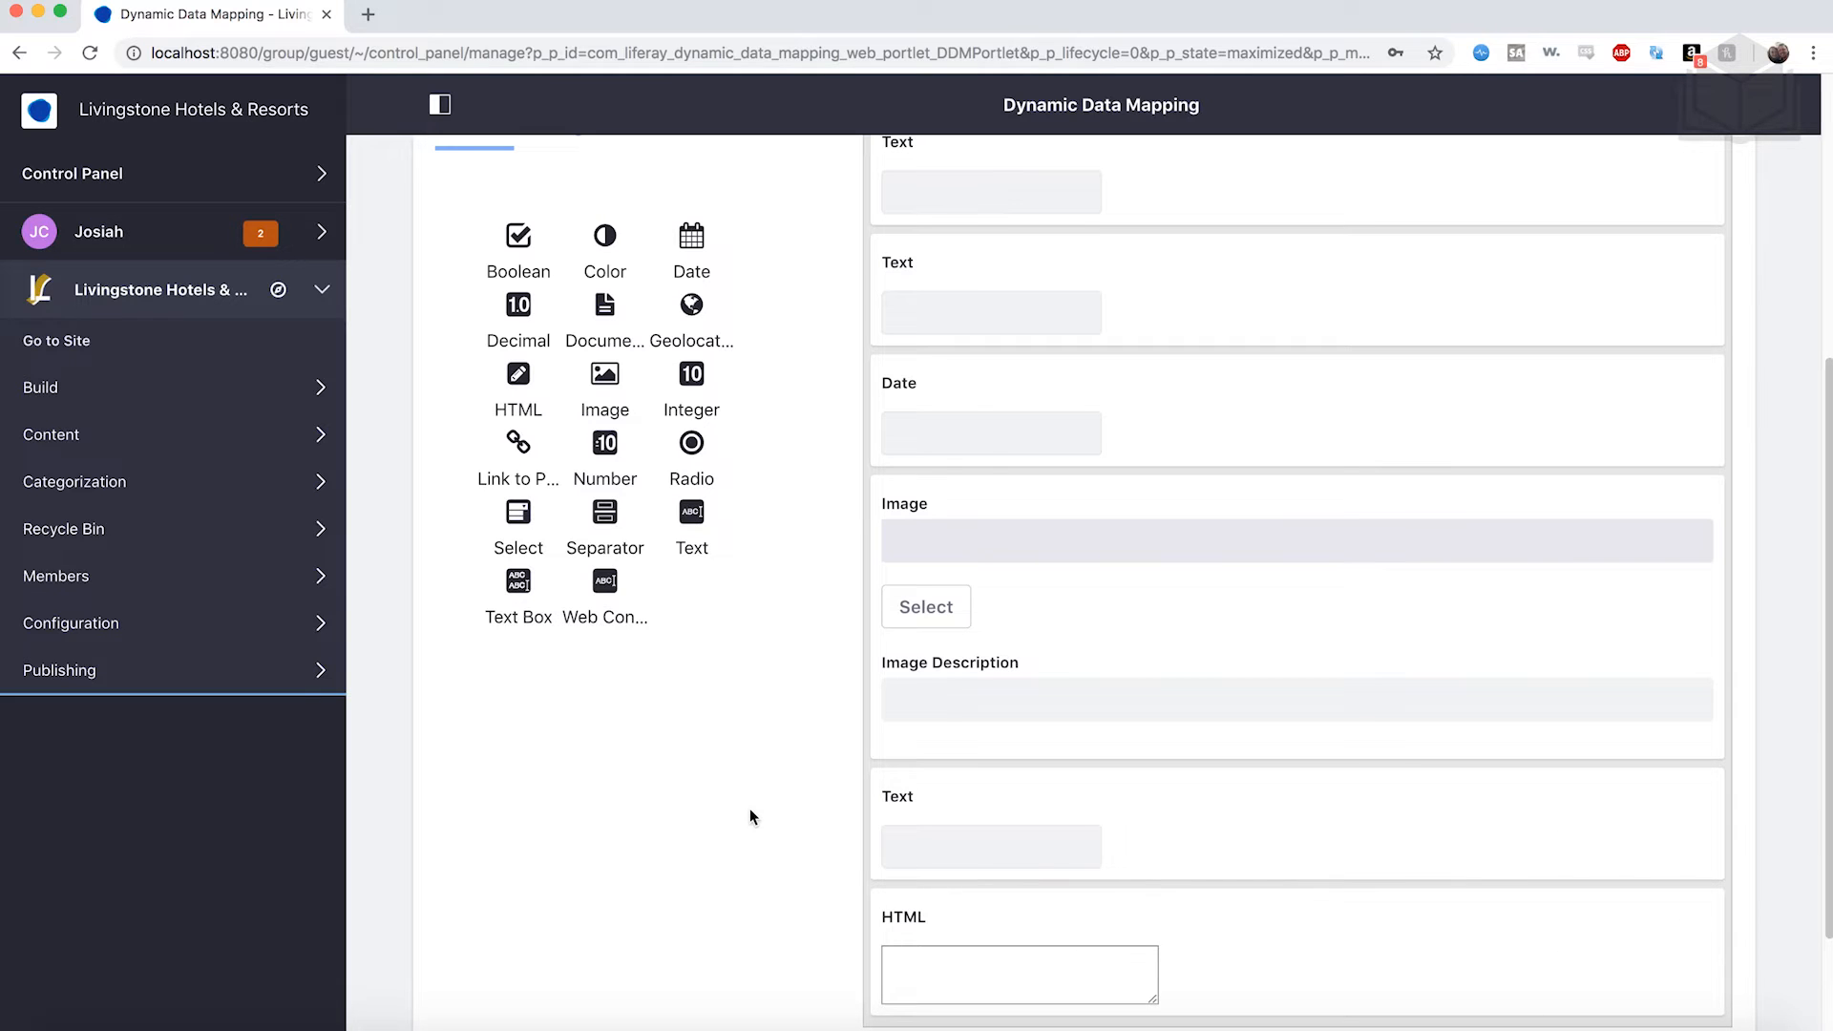
{"action": "scroll", "coordinate": [840, 871], "scroll_direction": "up", "scroll_amount": 3}
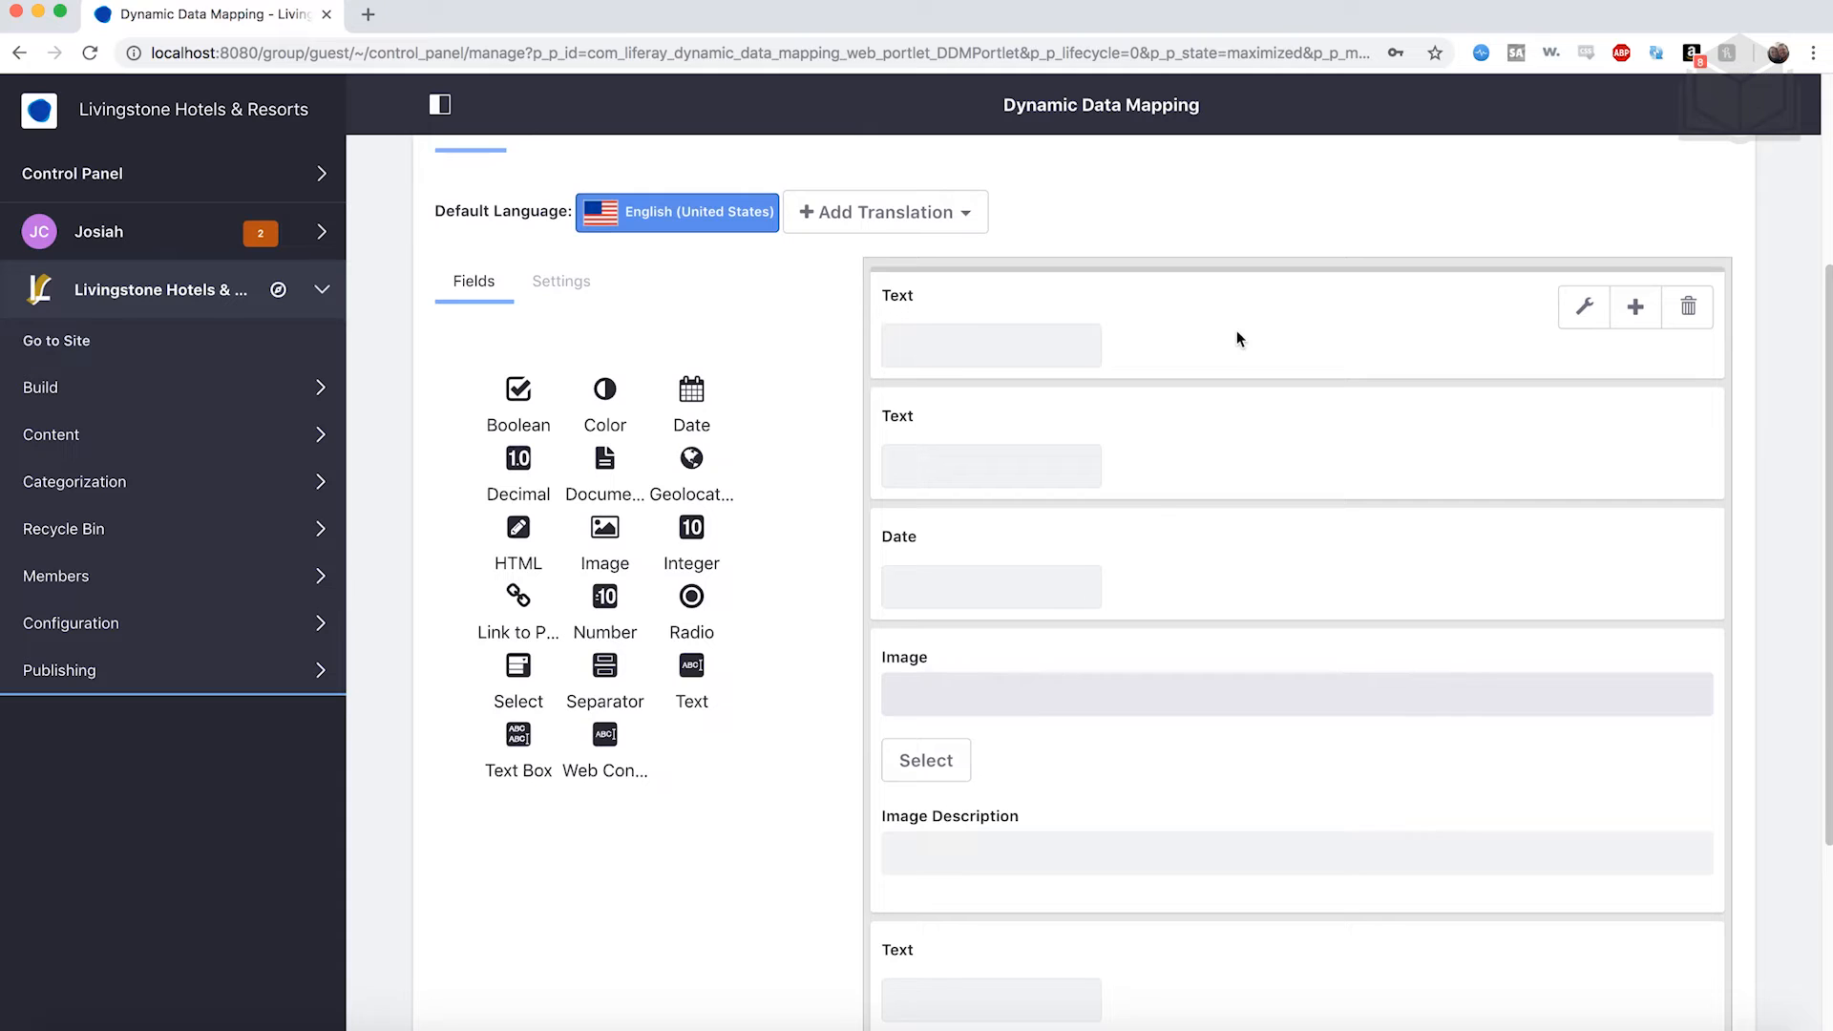
{"action": "left_click", "coordinate": [1237, 332]}
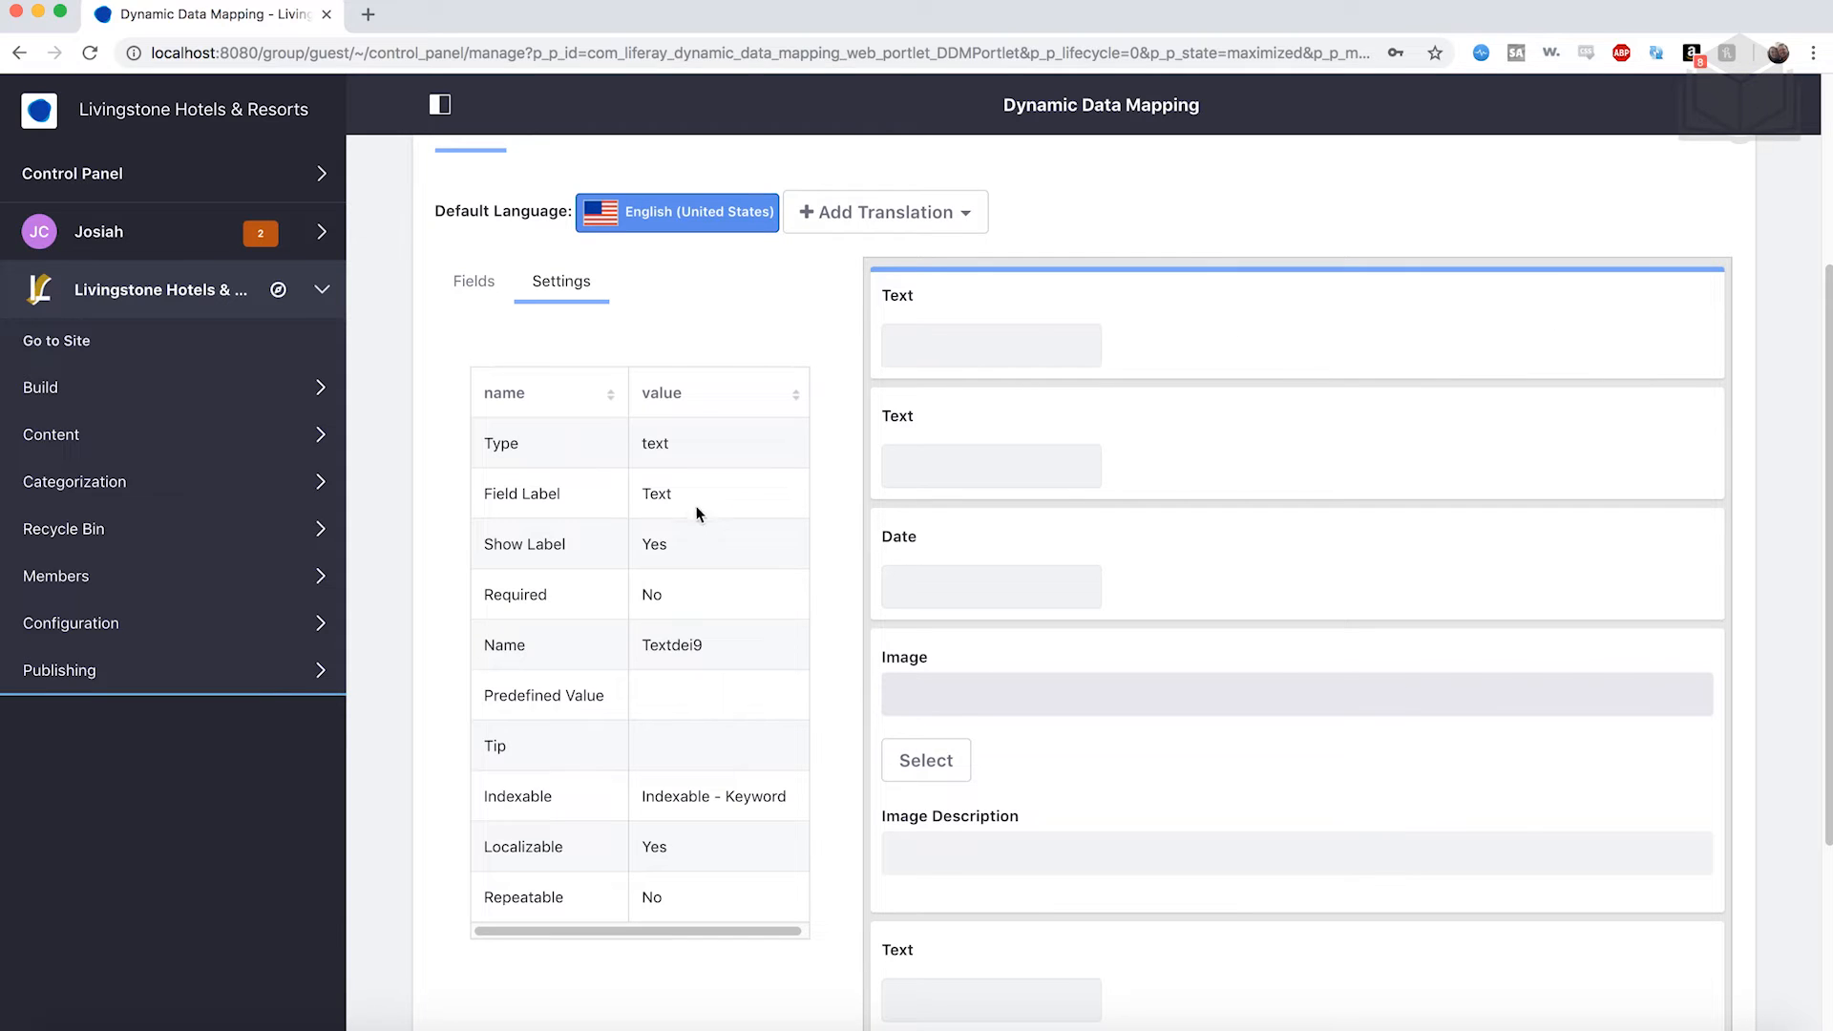
Label the first two Text fields Article Title and Byline.
{"action": "double_click", "coordinate": [667, 493]}
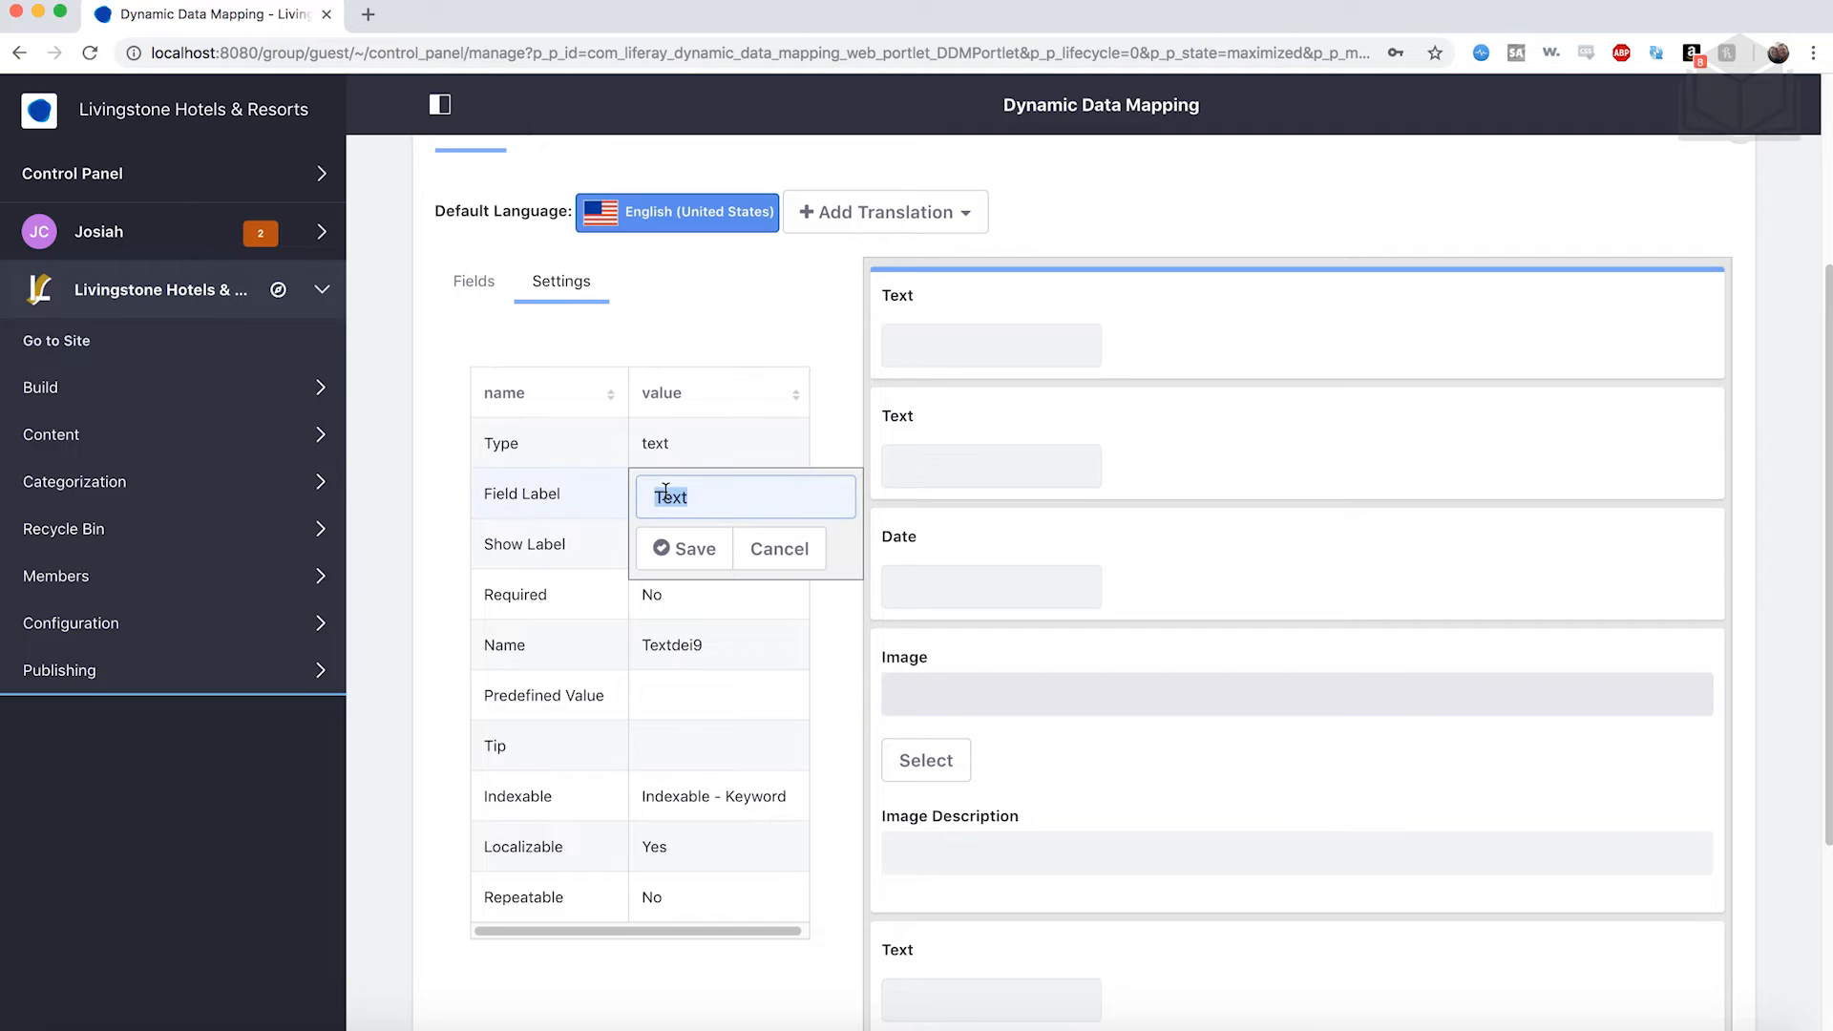
{"action": "type", "text": "Article Tt"}
{"action": "key", "text": "BackSpace"}
{"action": "type", "text": "itle"}
{"action": "left_click", "coordinate": [679, 549]}
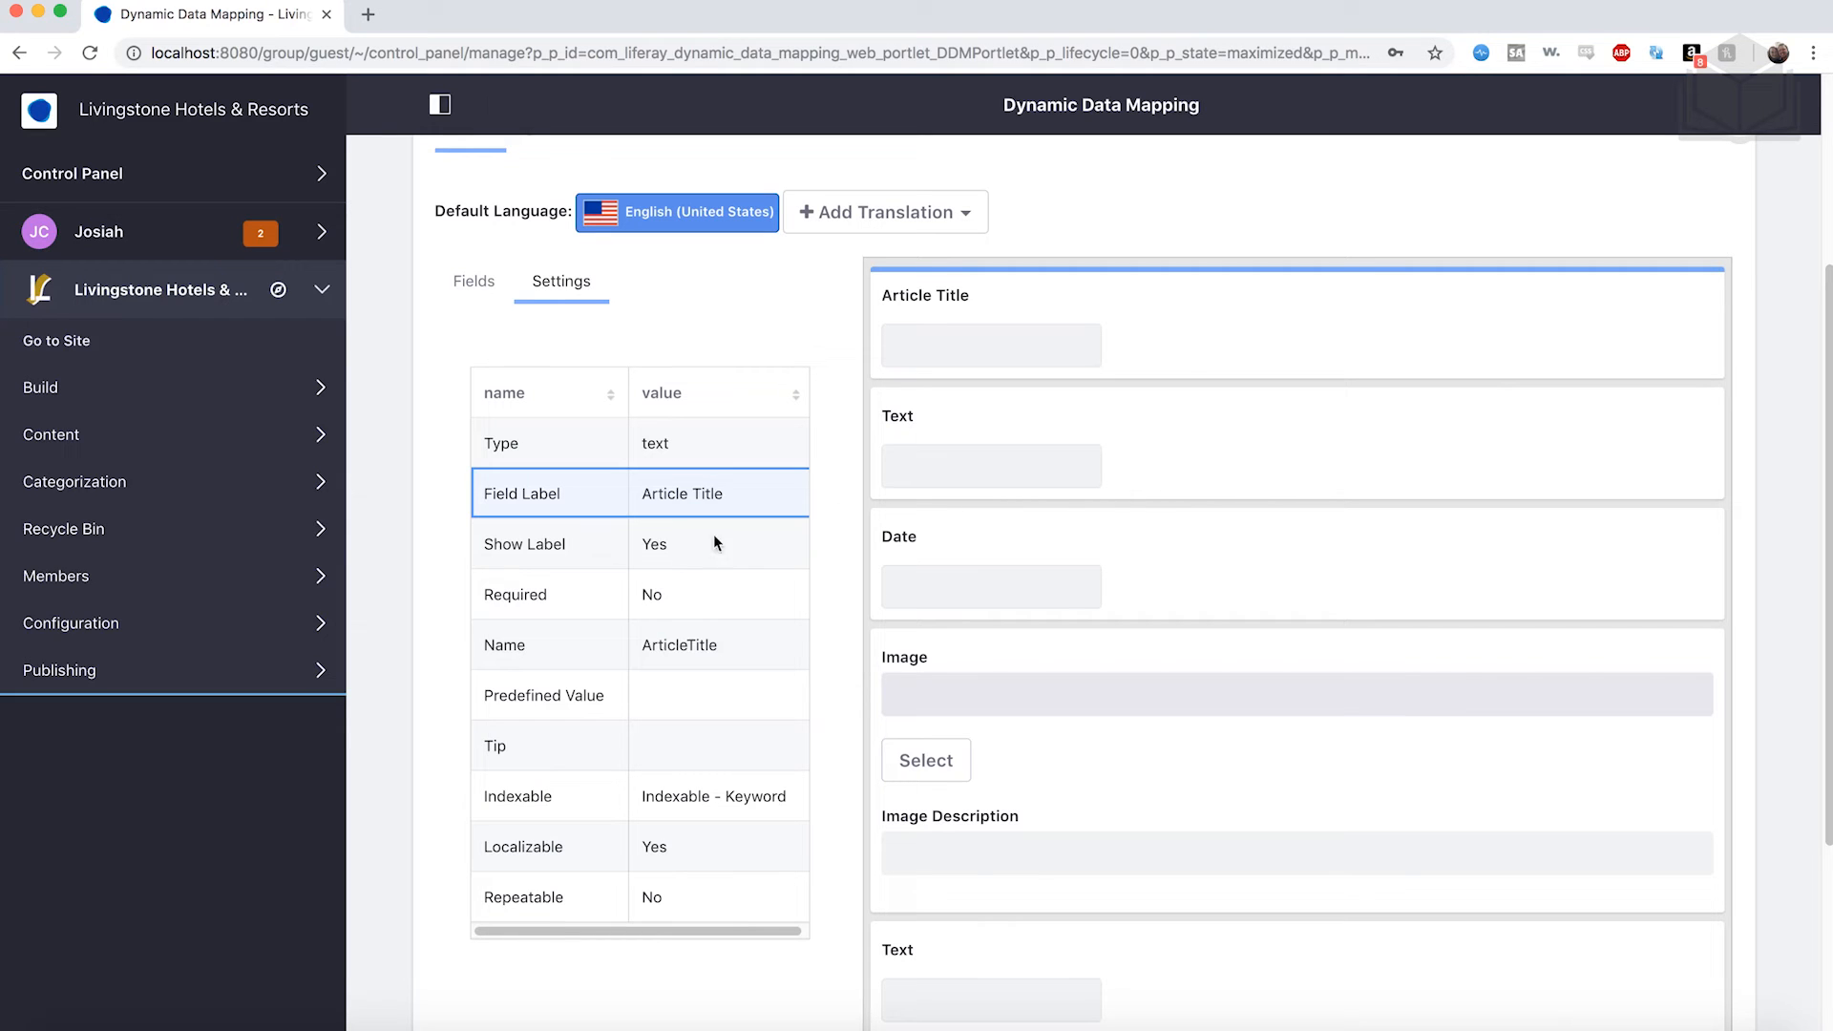
{"action": "left_click", "coordinate": [1193, 468]}
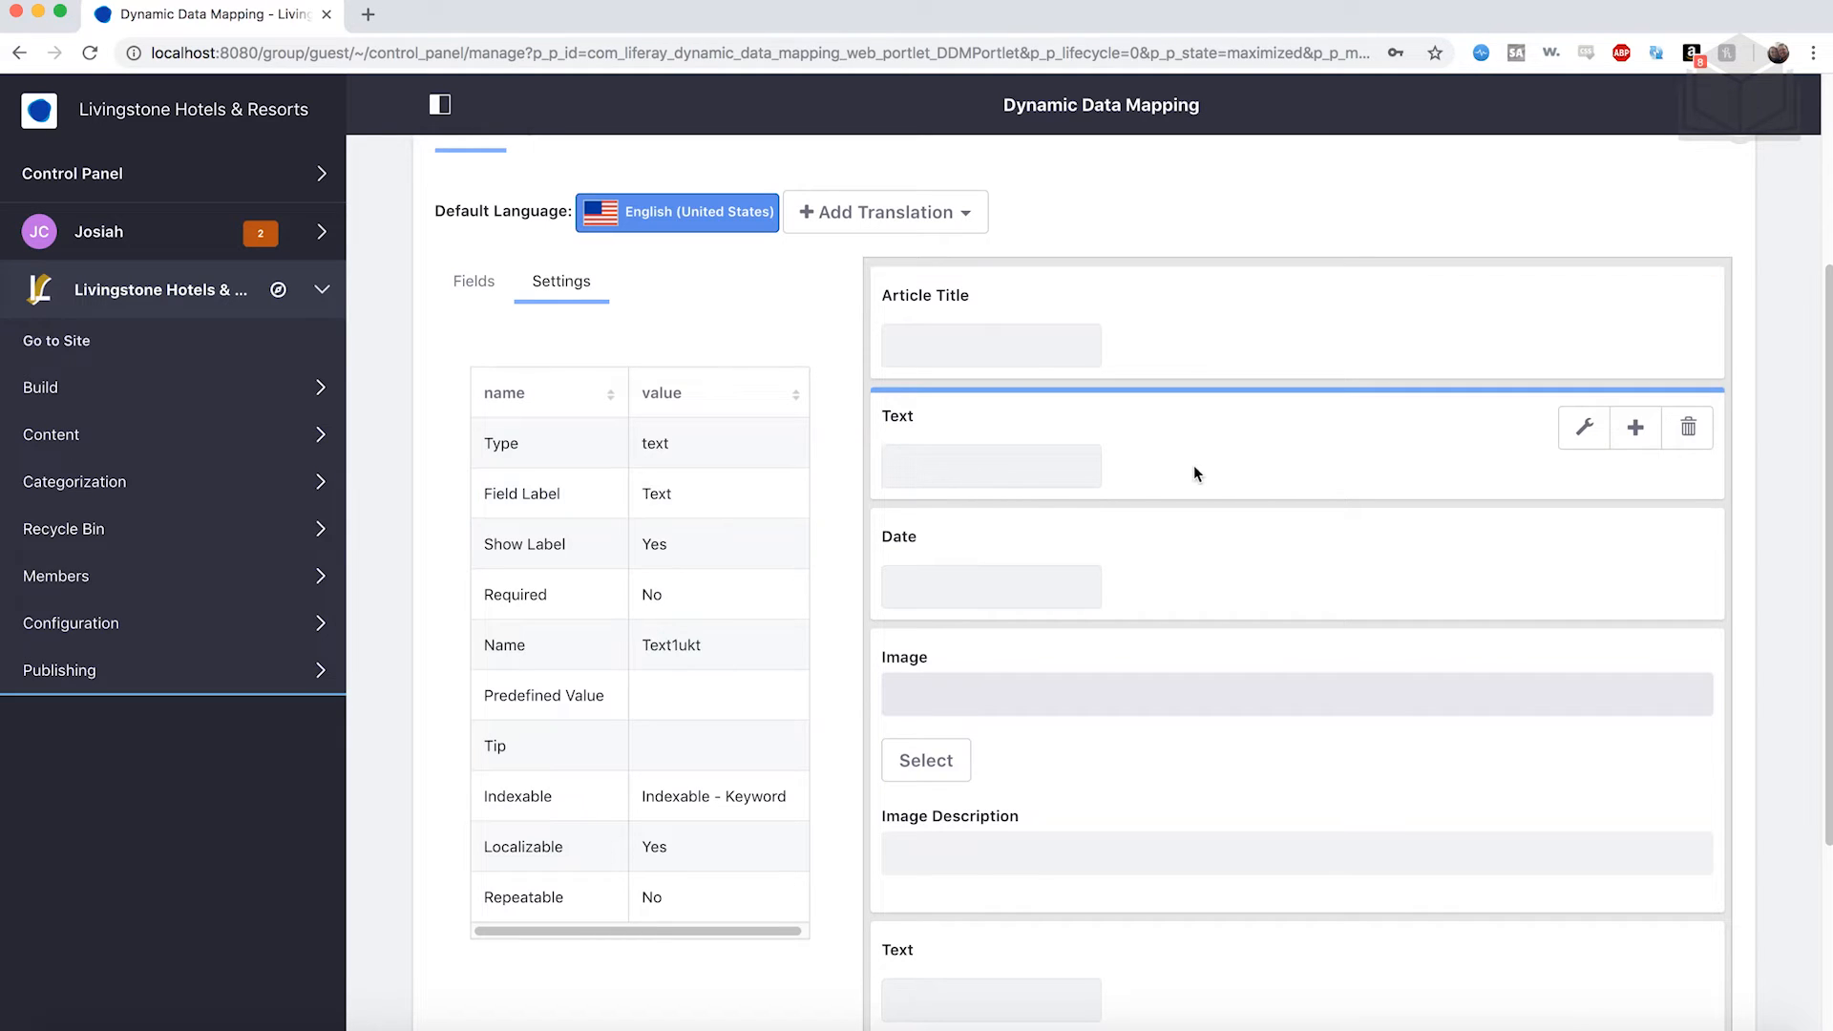
{"action": "double_click", "coordinate": [671, 493]}
{"action": "type", "text": "Byline"}
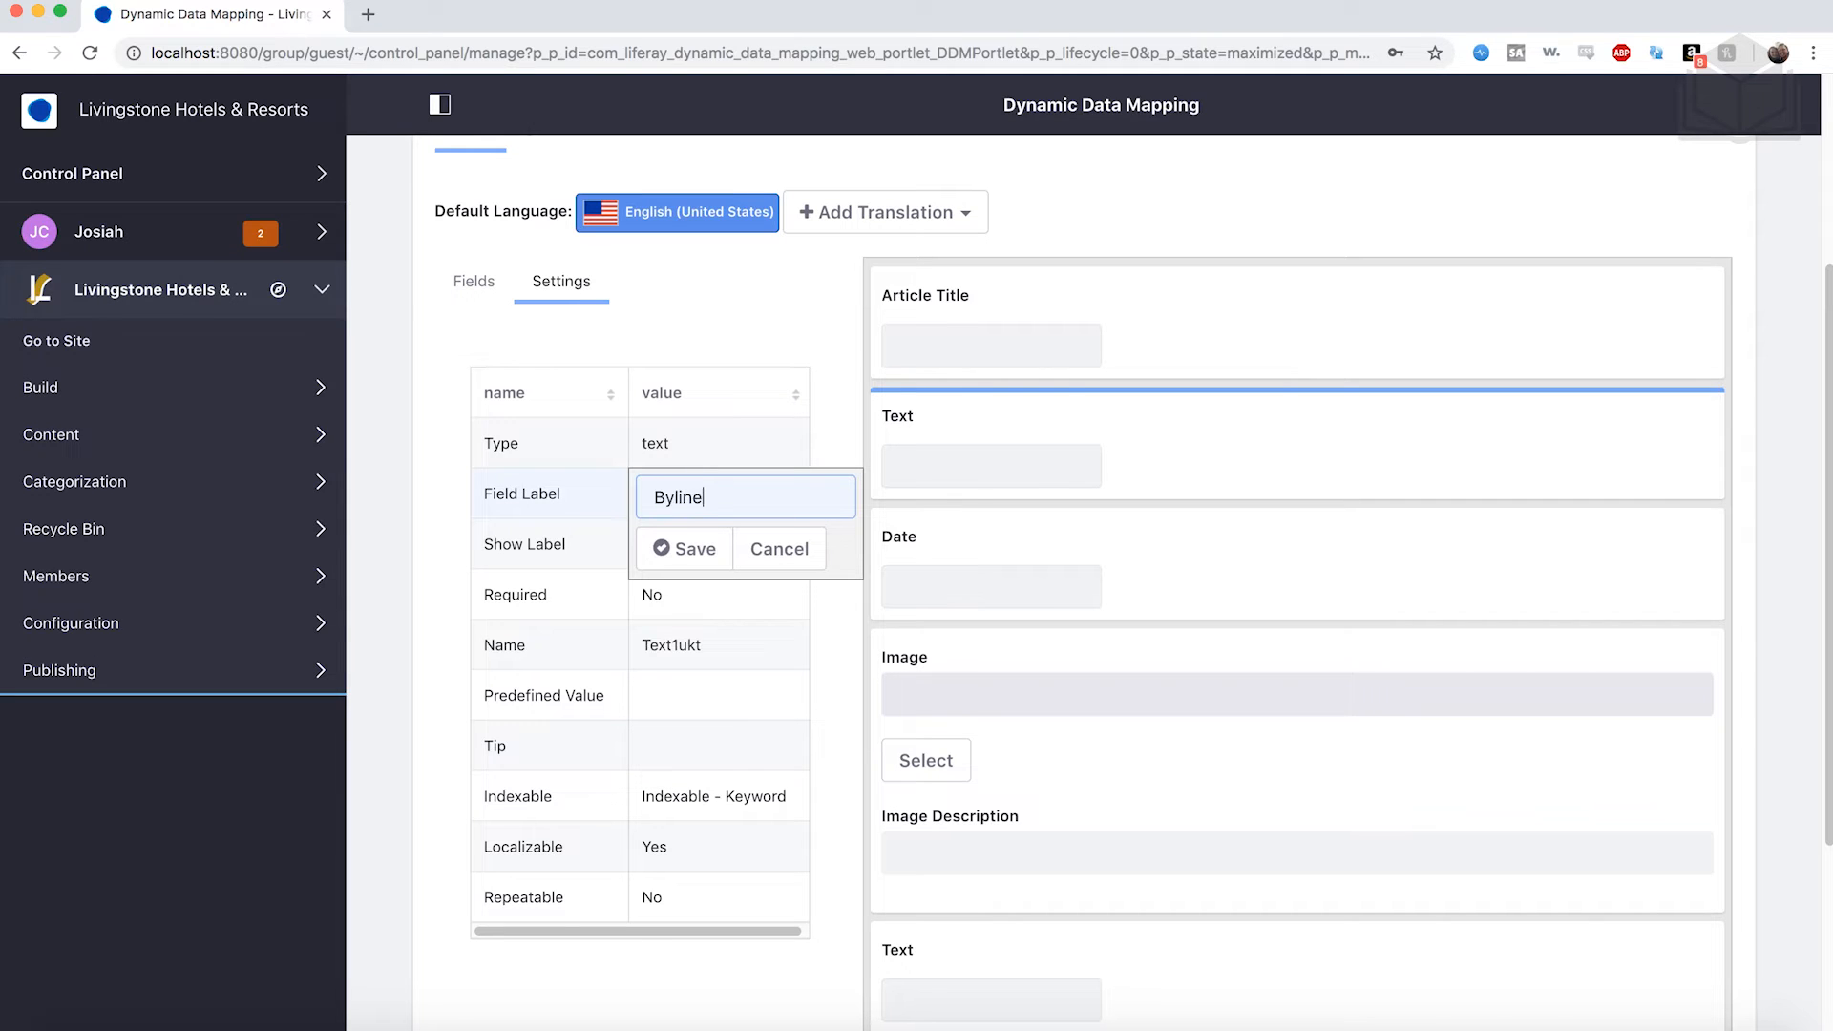
{"action": "left_click", "coordinate": [683, 546]}
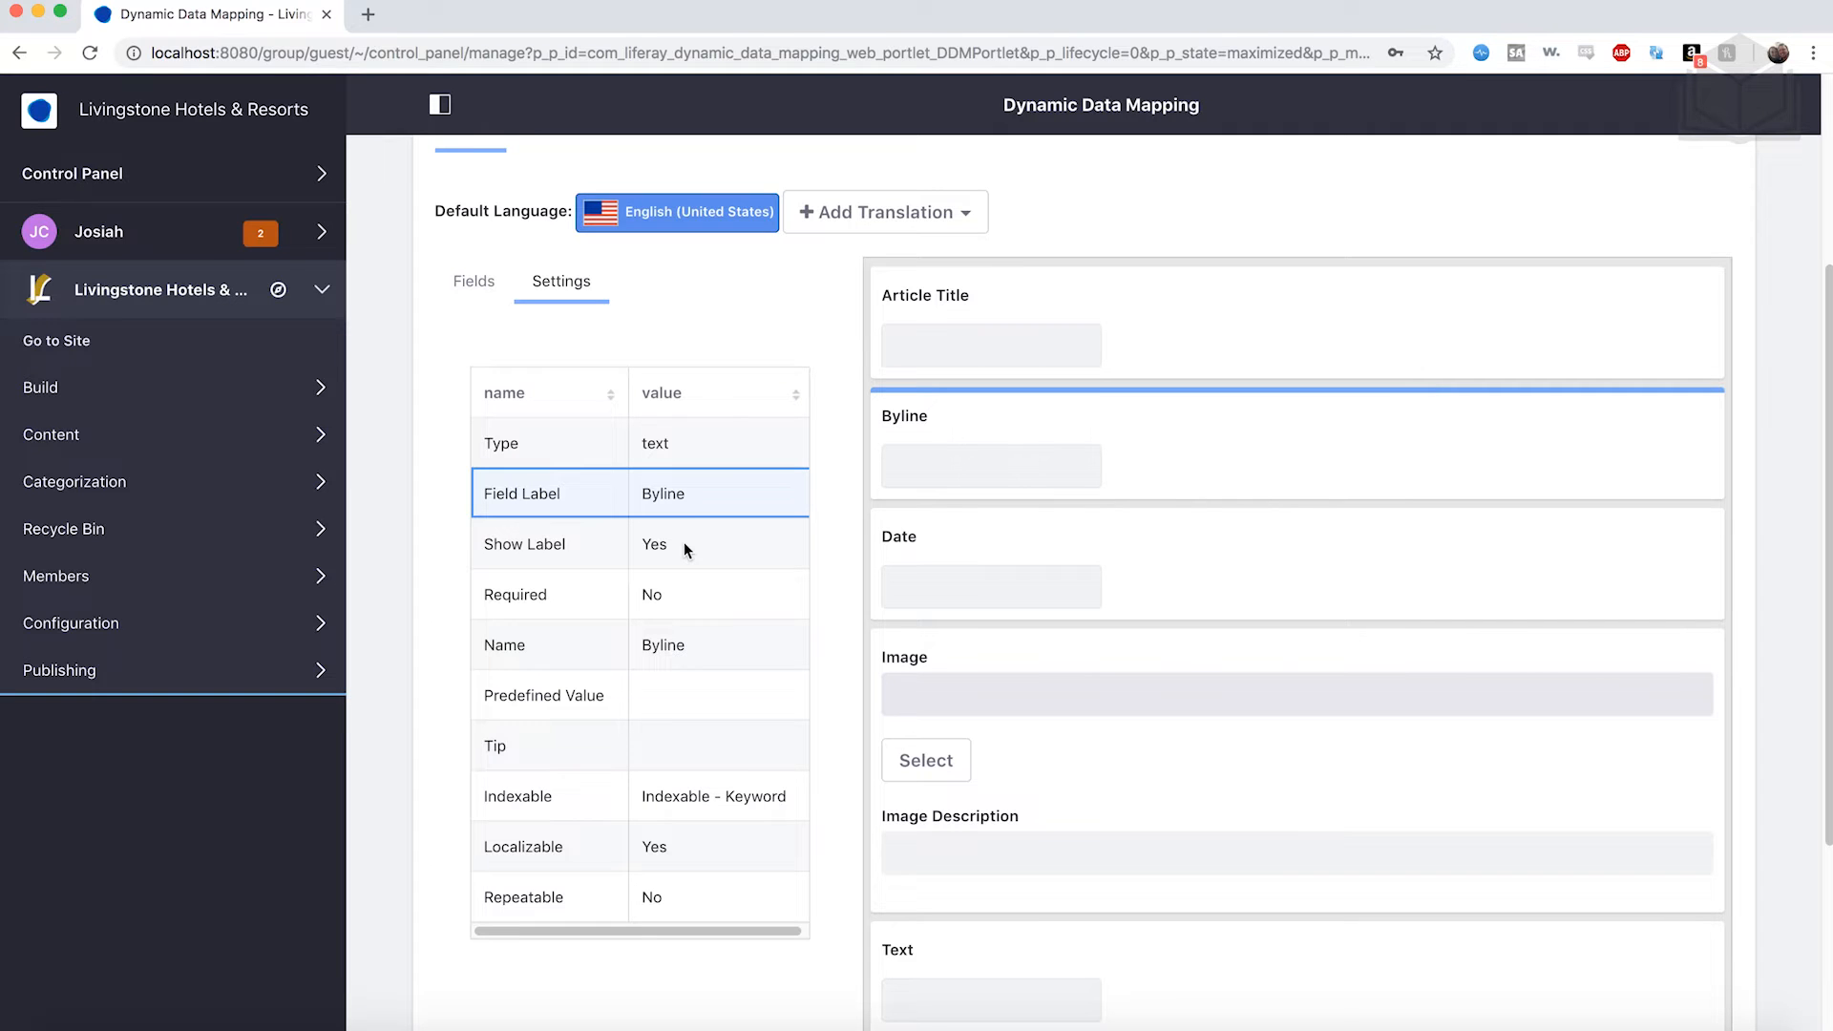
Label the Date field Posted On and the Image field Story Image.
{"action": "left_click", "coordinate": [942, 592]}
{"action": "scroll", "coordinate": [941, 605], "scroll_direction": "down", "scroll_amount": 2}
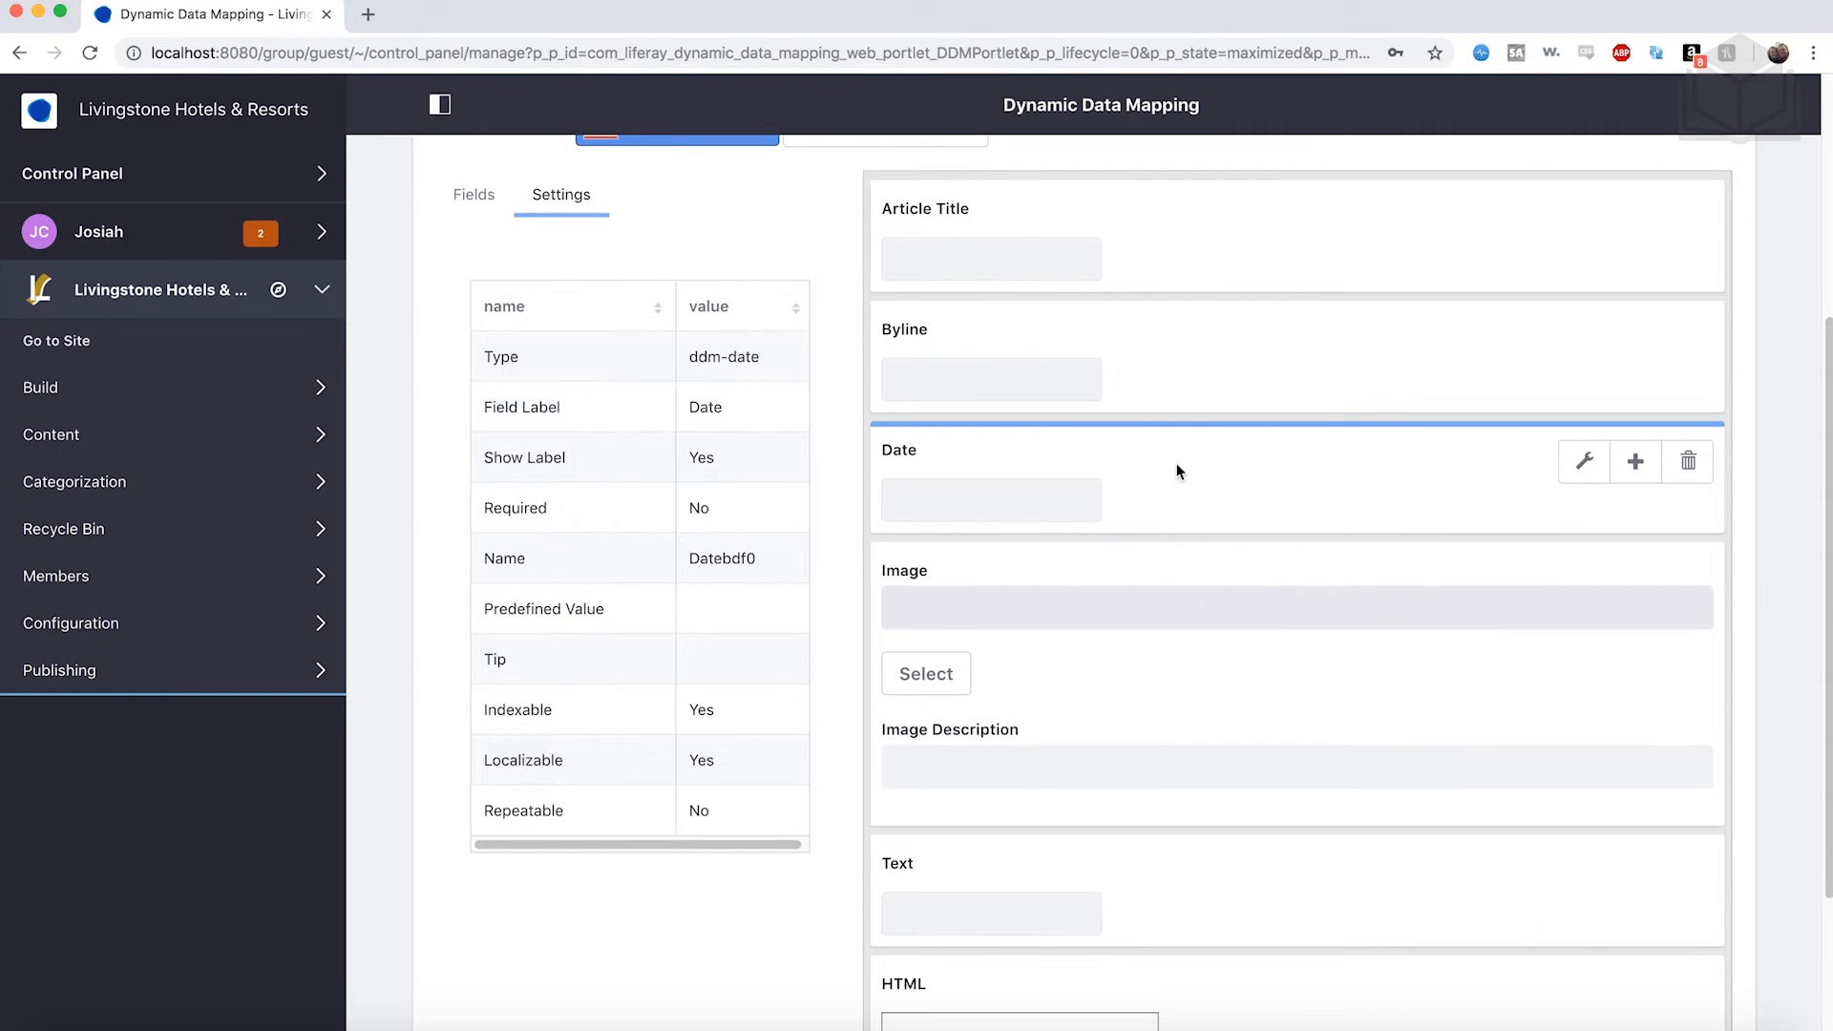
{"action": "double_click", "coordinate": [719, 407]}
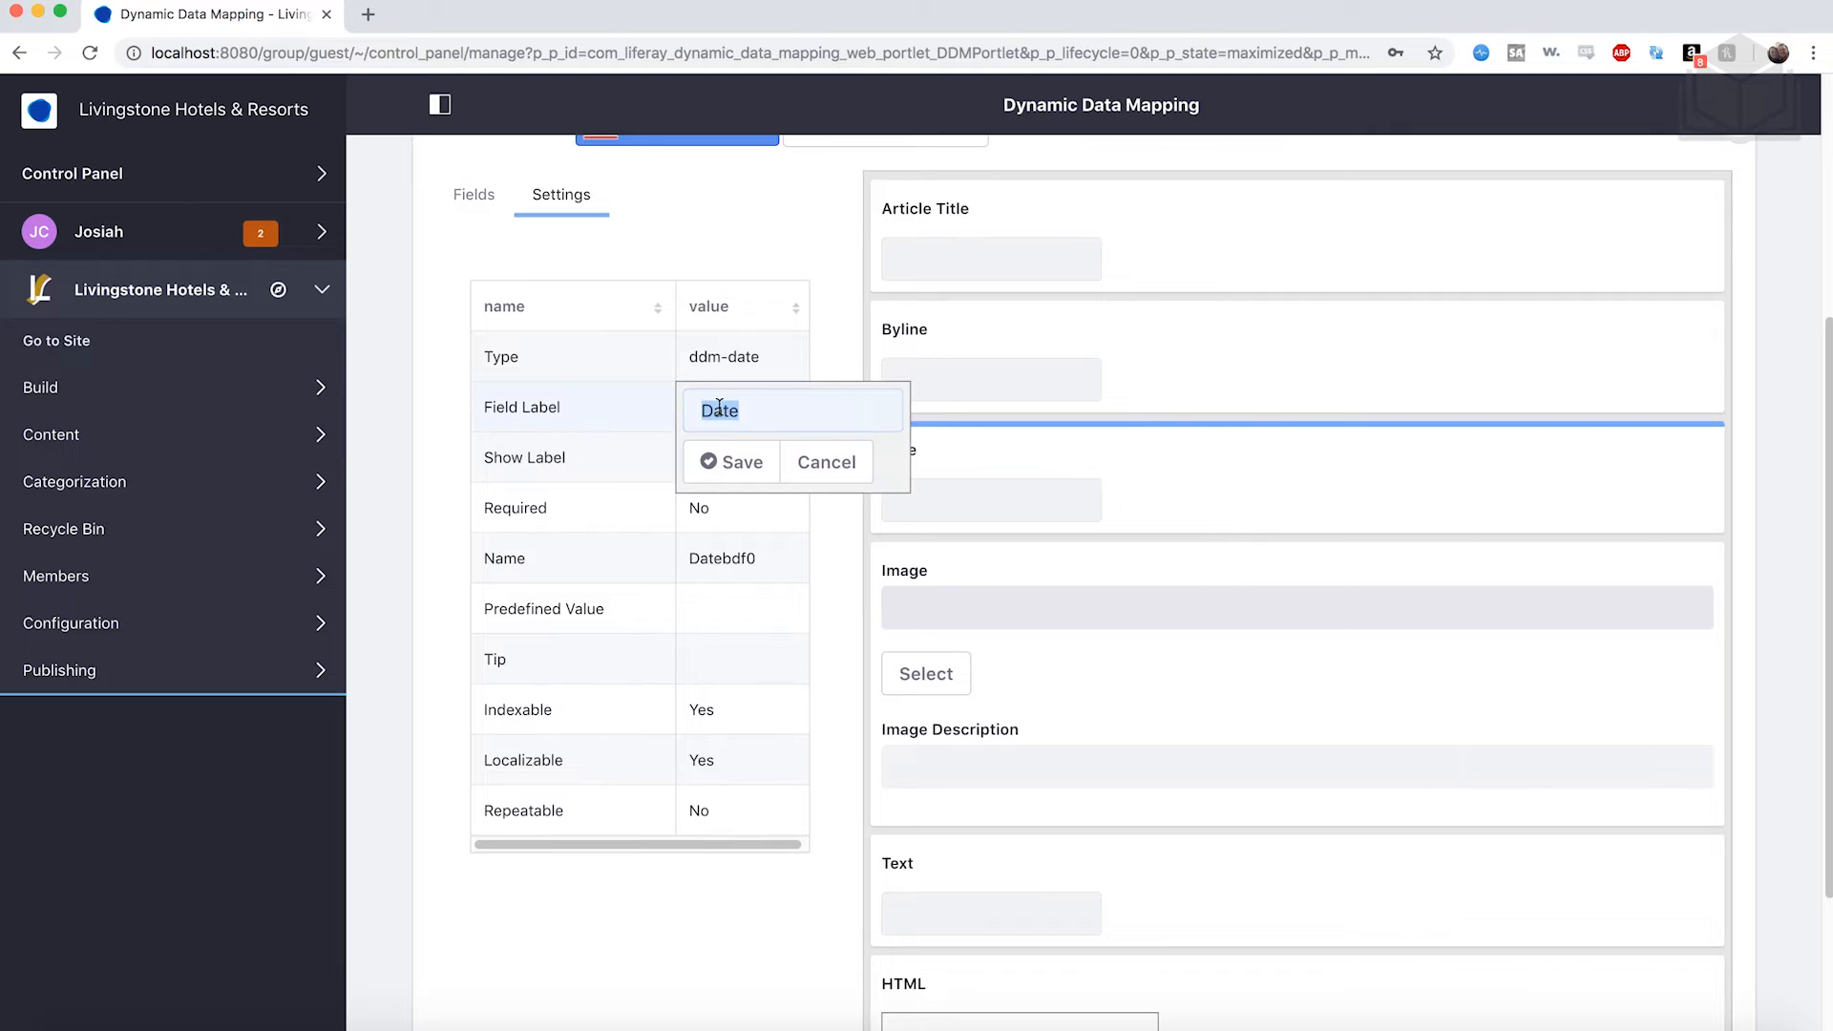
{"action": "type", "text": "Post ed On"}
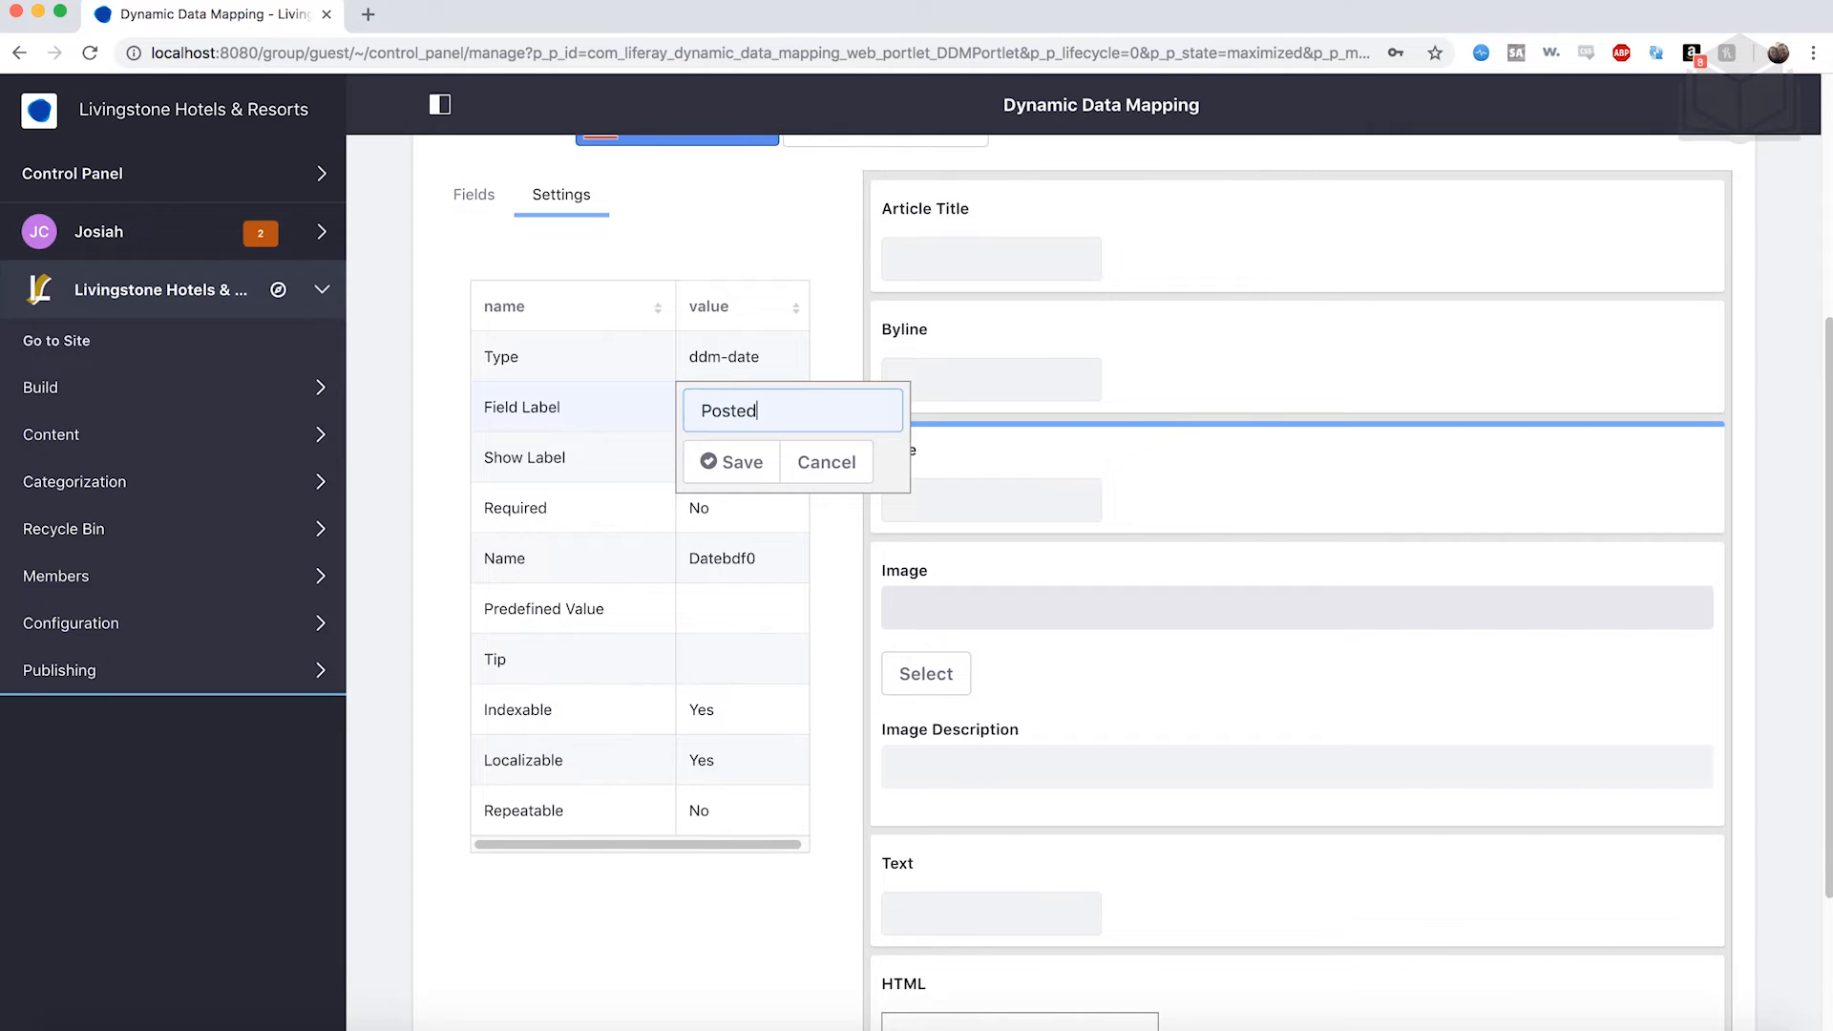
{"action": "left_click", "coordinate": [736, 461]}
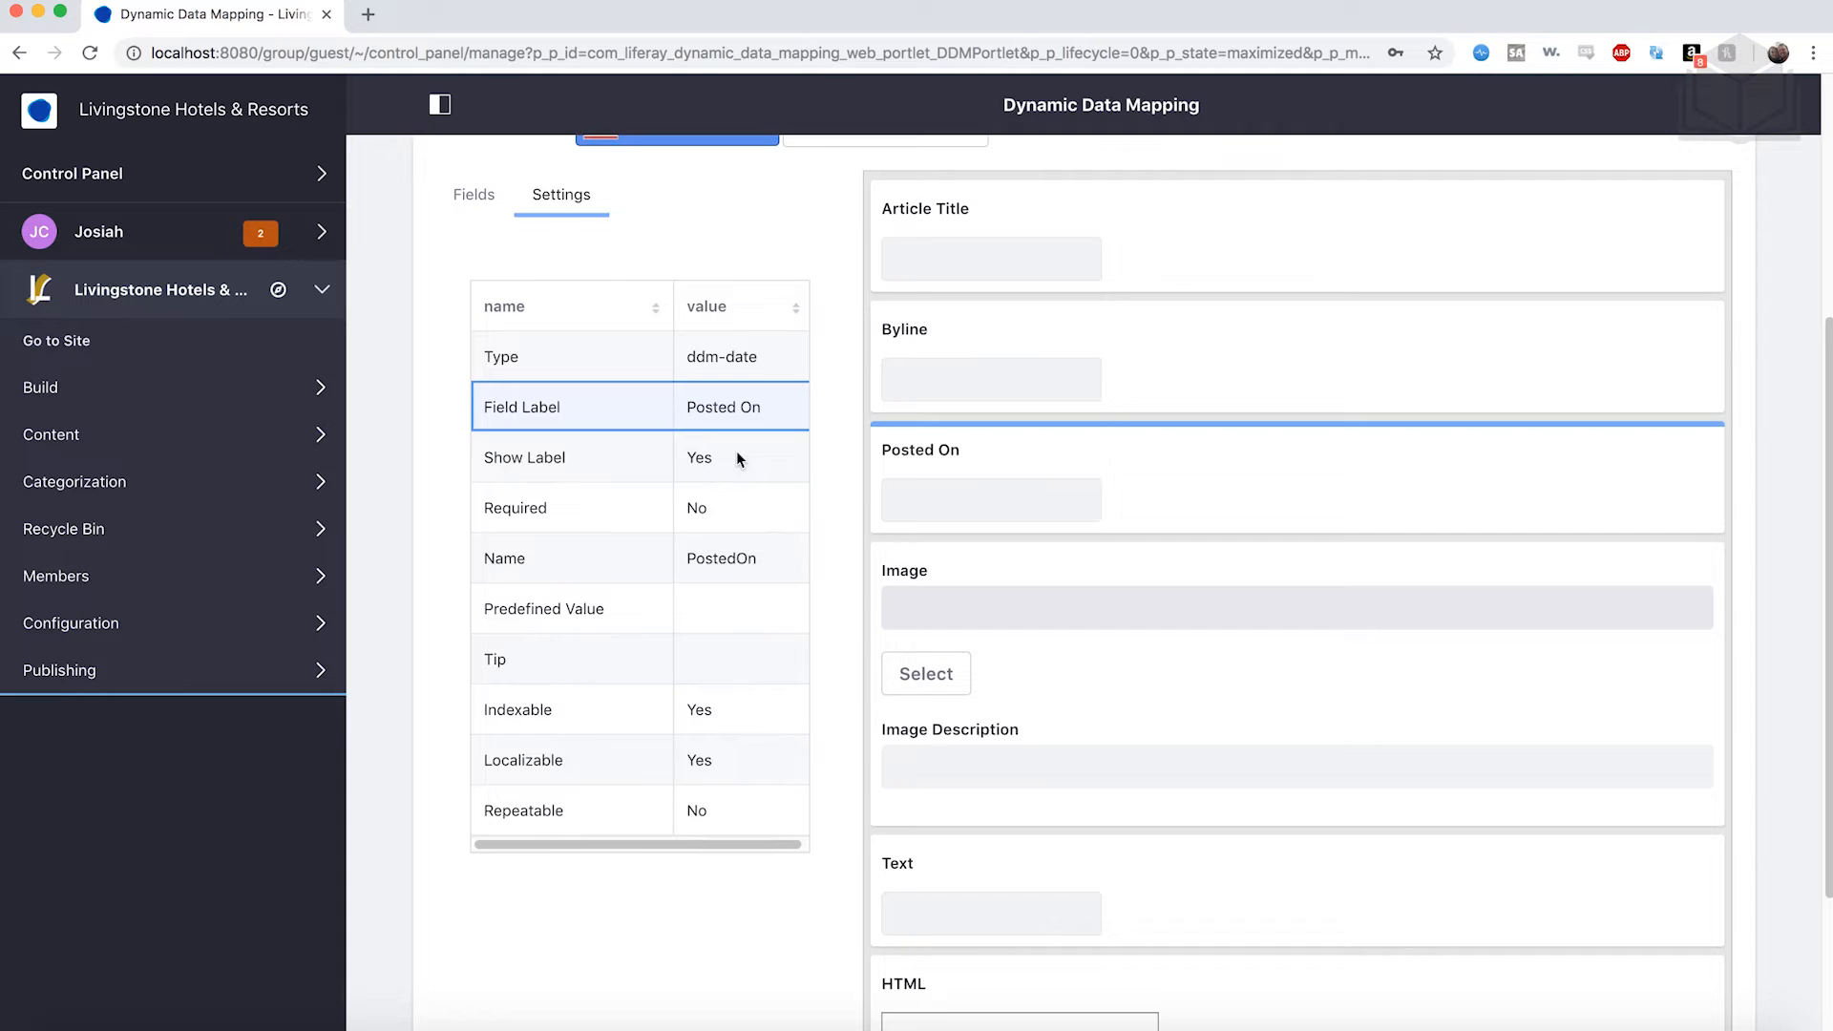
{"action": "scroll", "coordinate": [736, 458], "scroll_direction": "down", "scroll_amount": 1}
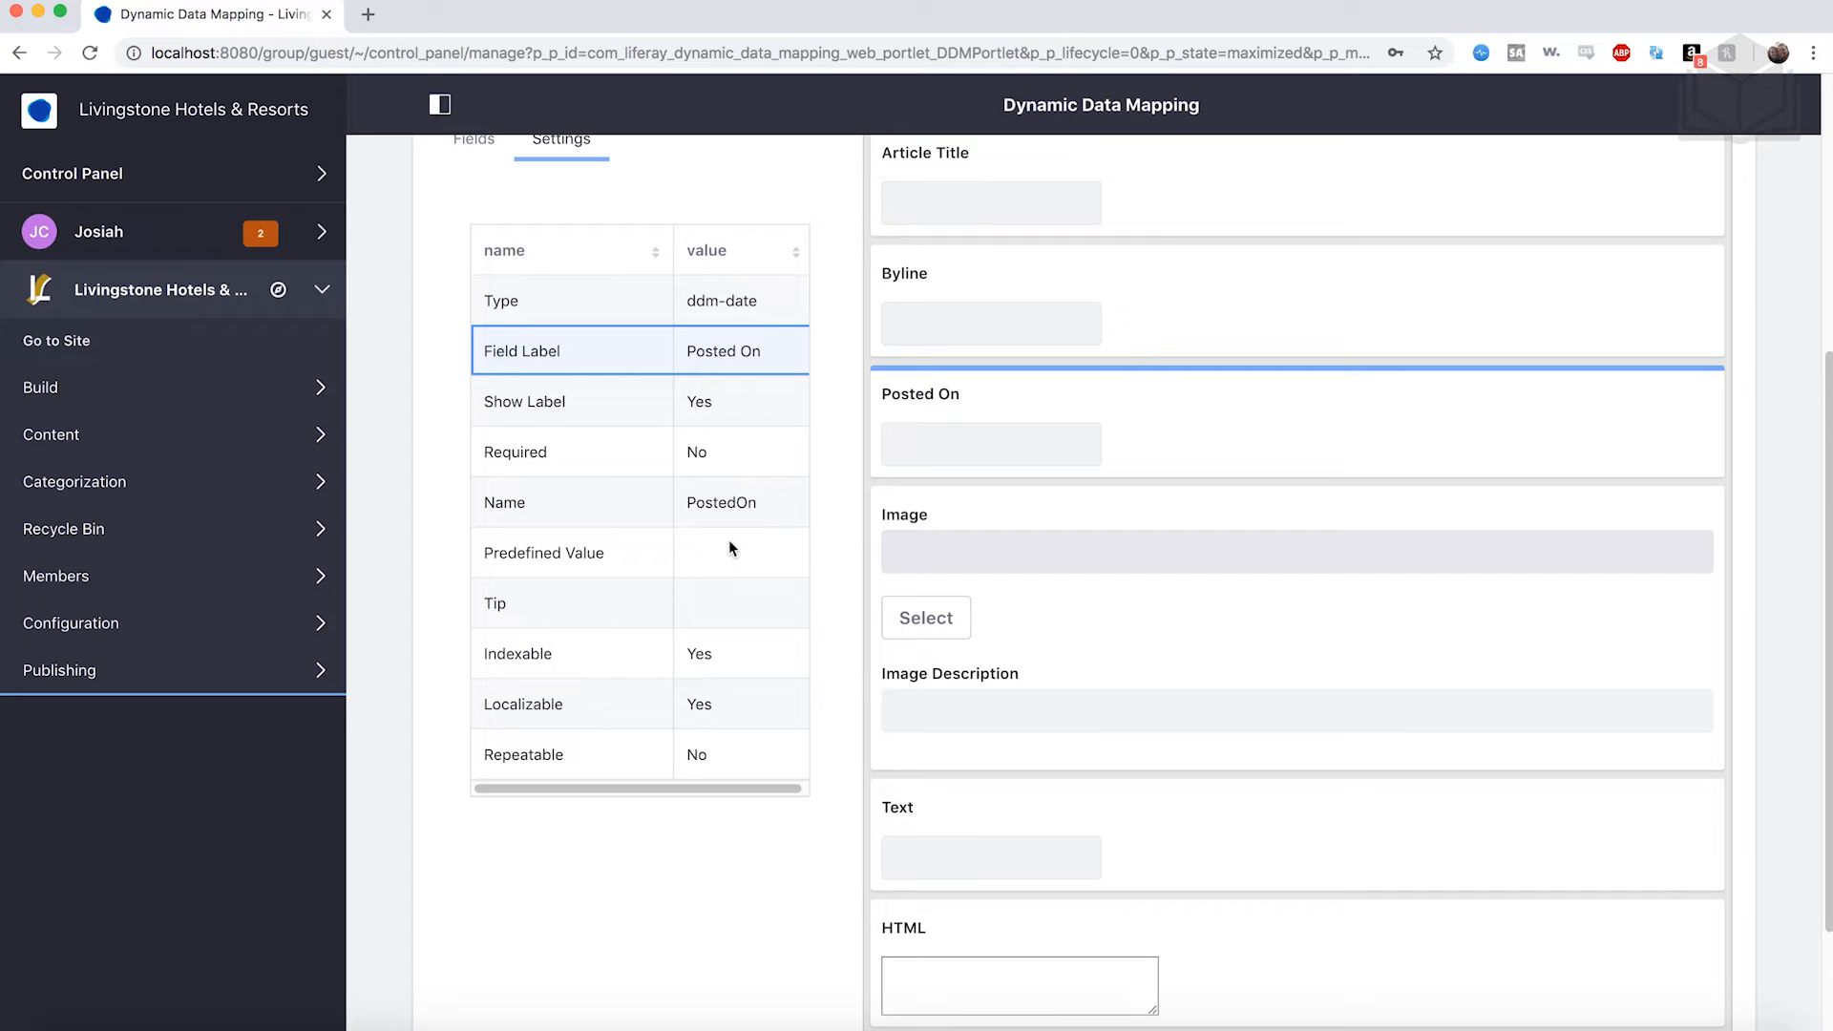
{"action": "scroll", "coordinate": [730, 541], "scroll_direction": "up", "scroll_amount": 1}
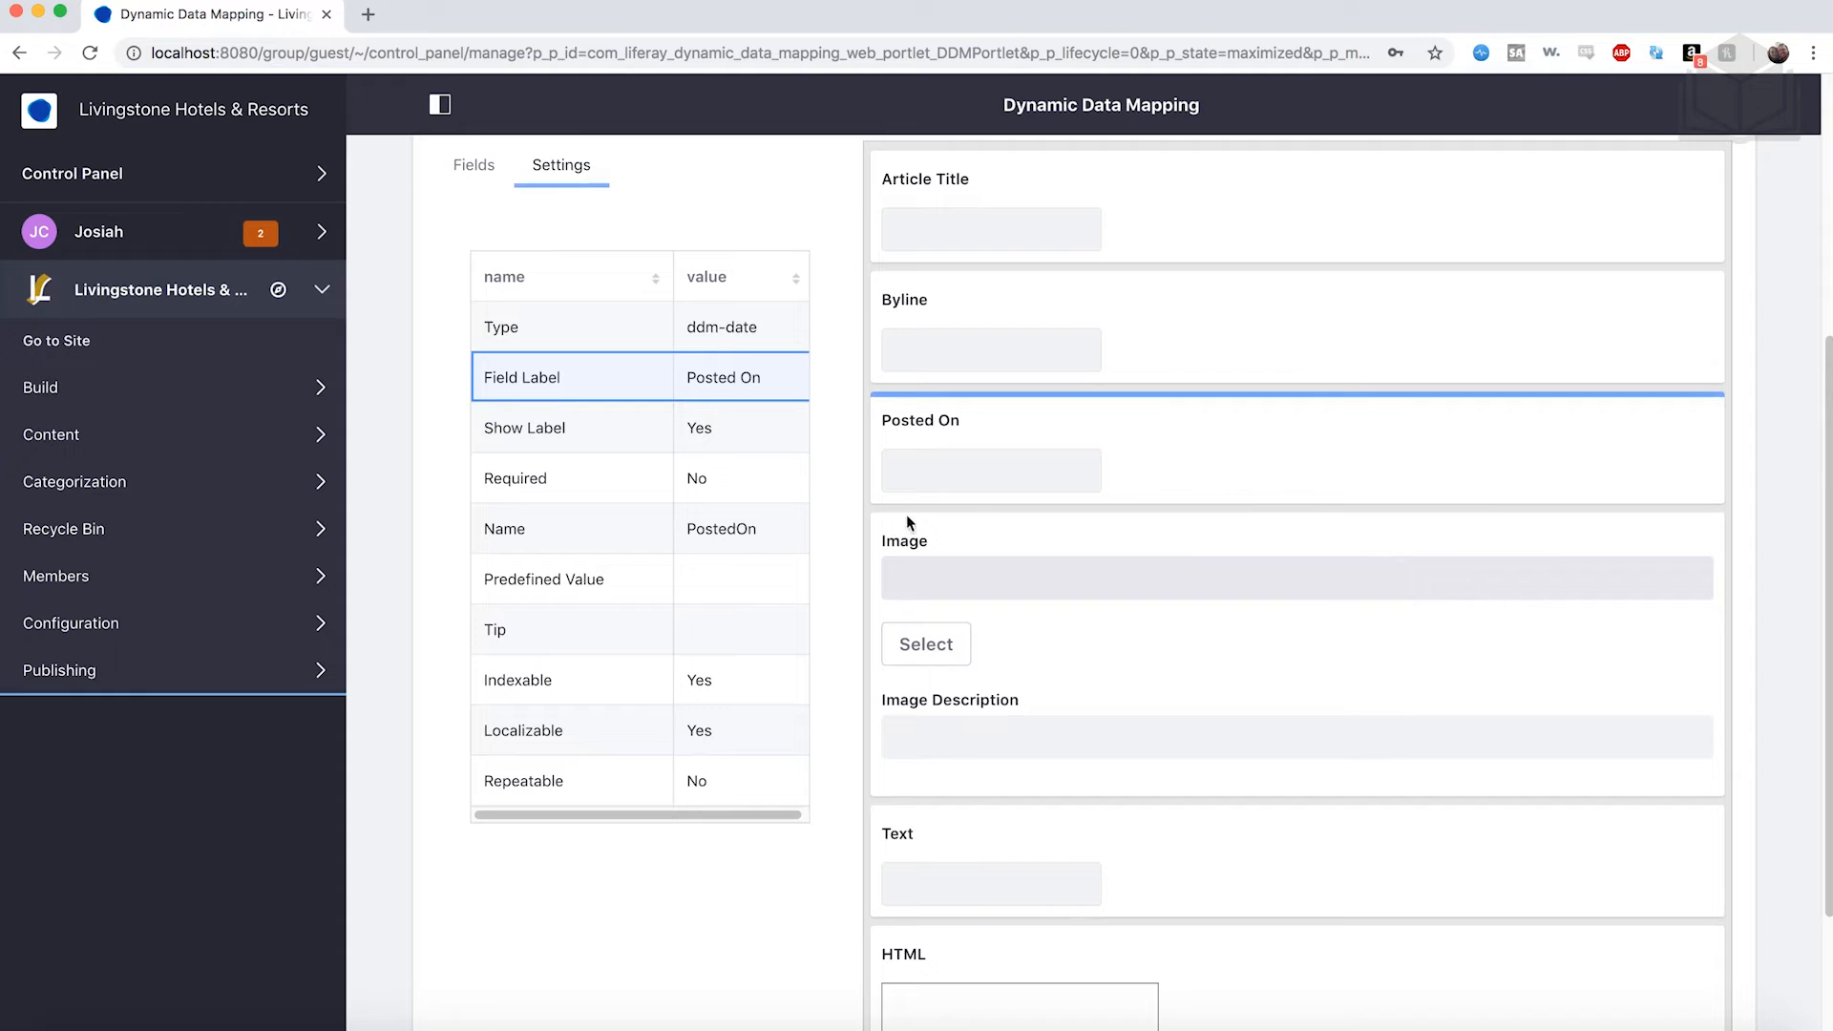
{"action": "mouse_move", "coordinate": [1207, 531]}
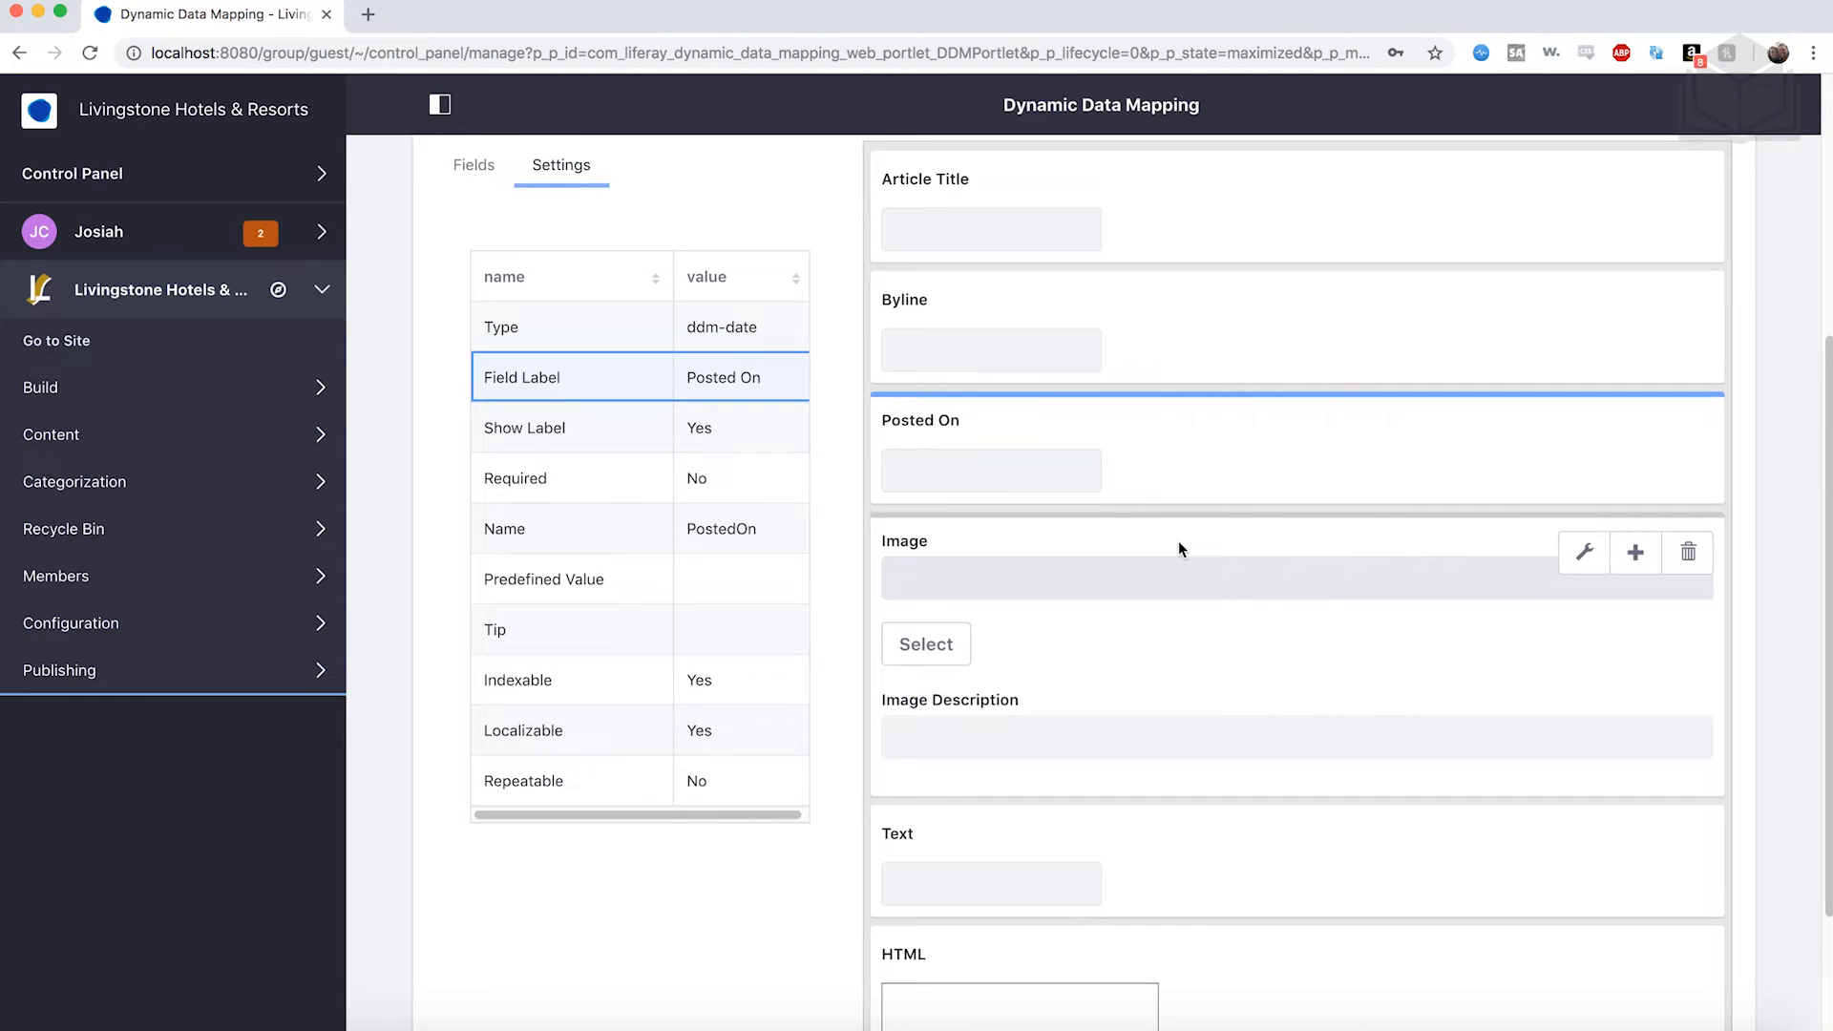
{"action": "left_click", "coordinate": [1178, 540]}
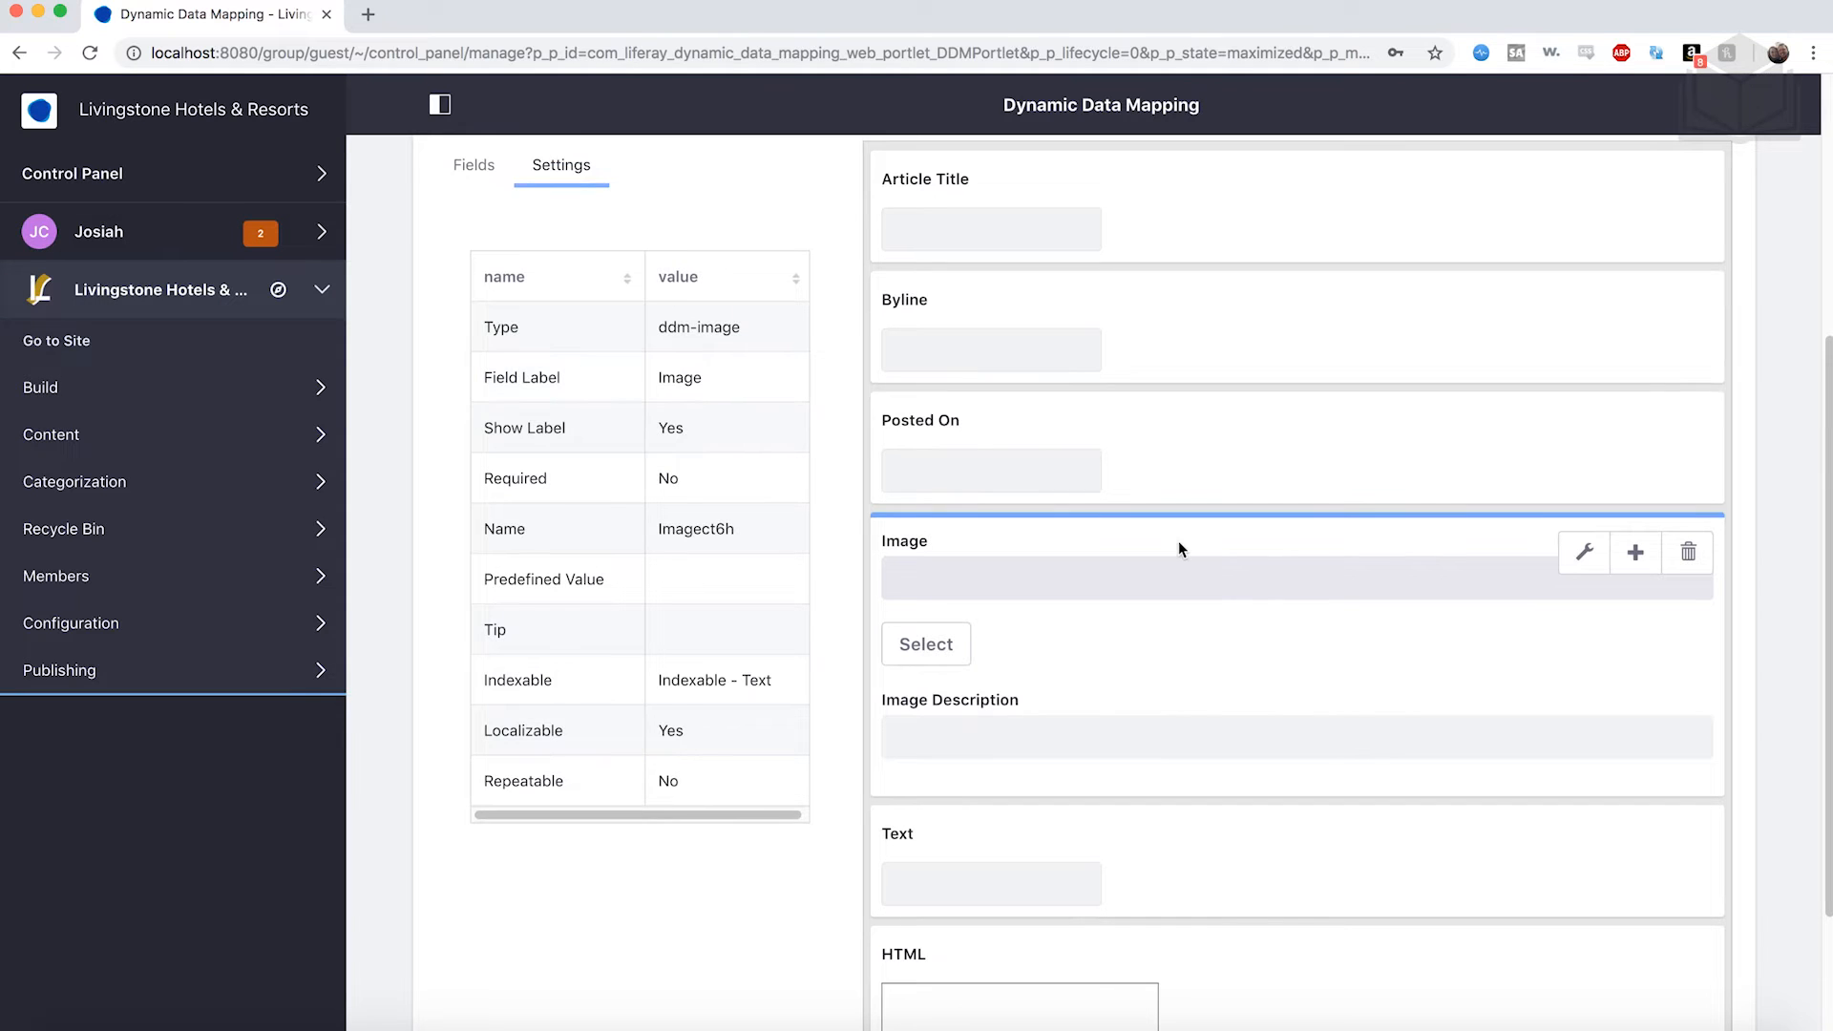
{"action": "left_click", "coordinate": [691, 377]}
{"action": "type", "text": "Story Image"}
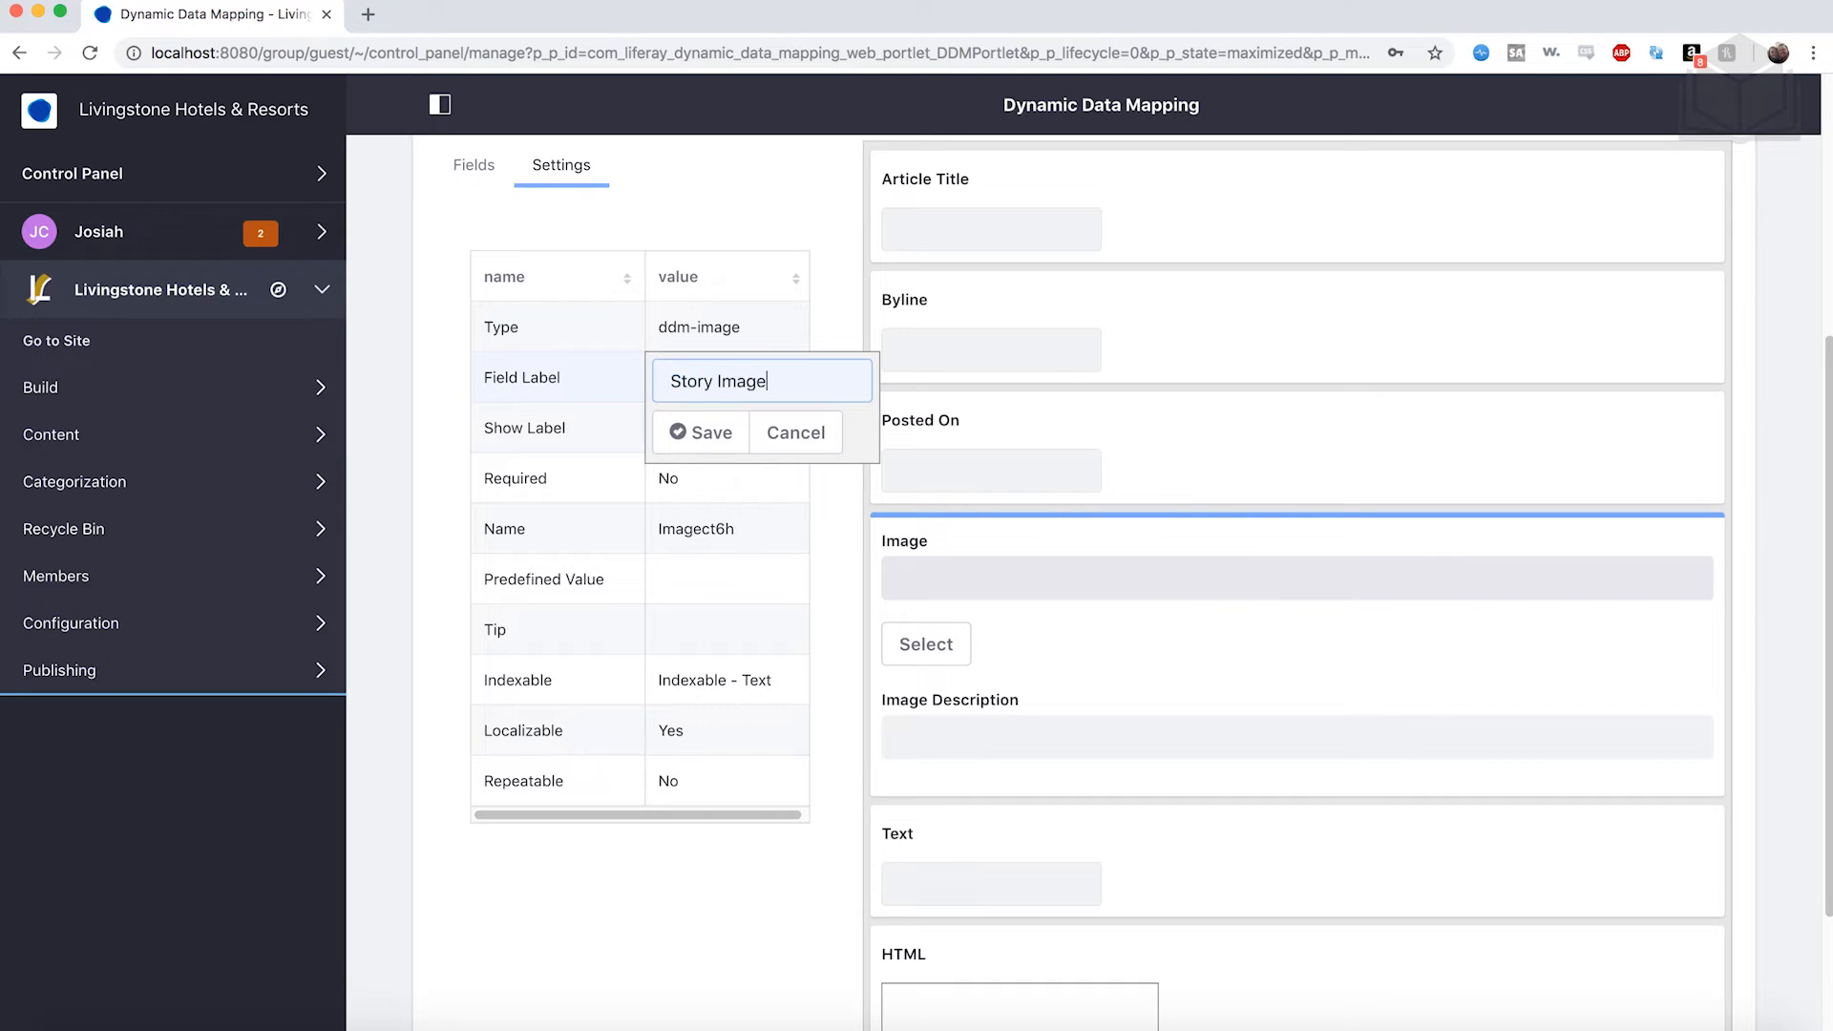
{"action": "left_click", "coordinate": [699, 430]}
Label the lower Text field Lead.
{"action": "scroll", "coordinate": [1150, 590], "scroll_direction": "down", "scroll_amount": 3}
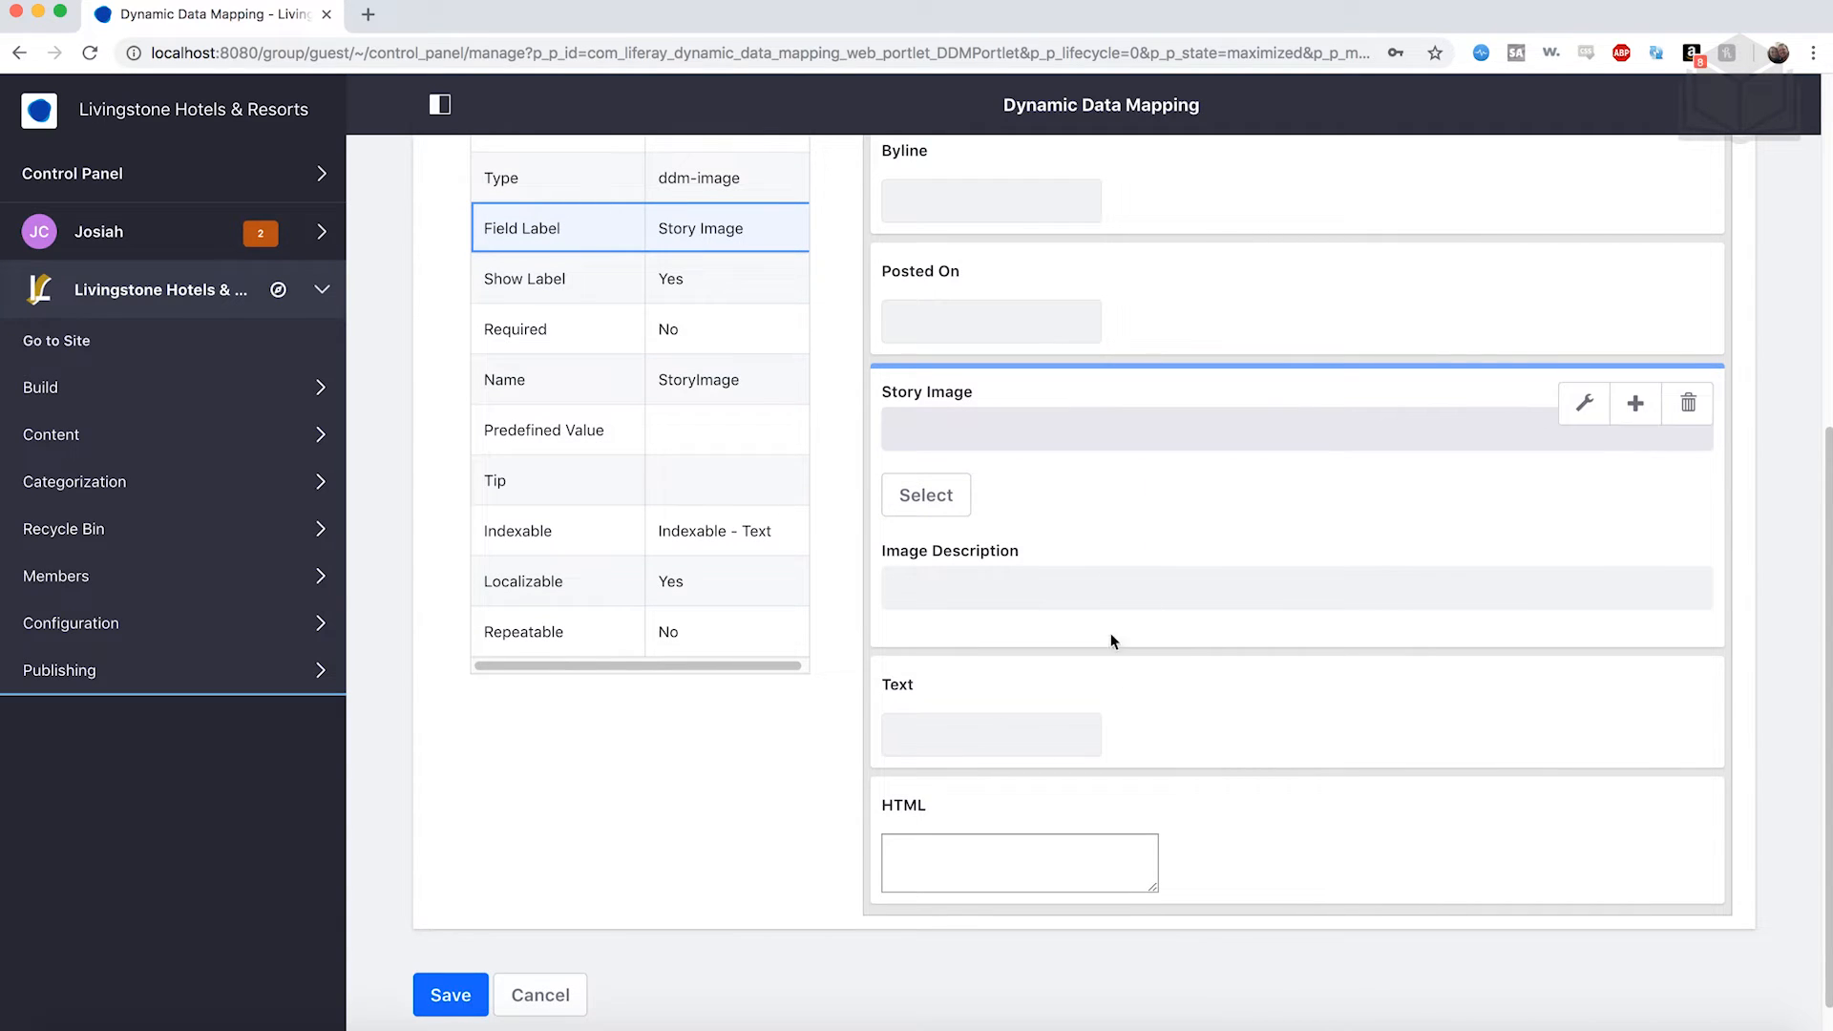
{"action": "left_click", "coordinate": [1142, 706]}
{"action": "scroll", "coordinate": [712, 243], "scroll_direction": "up", "scroll_amount": 1}
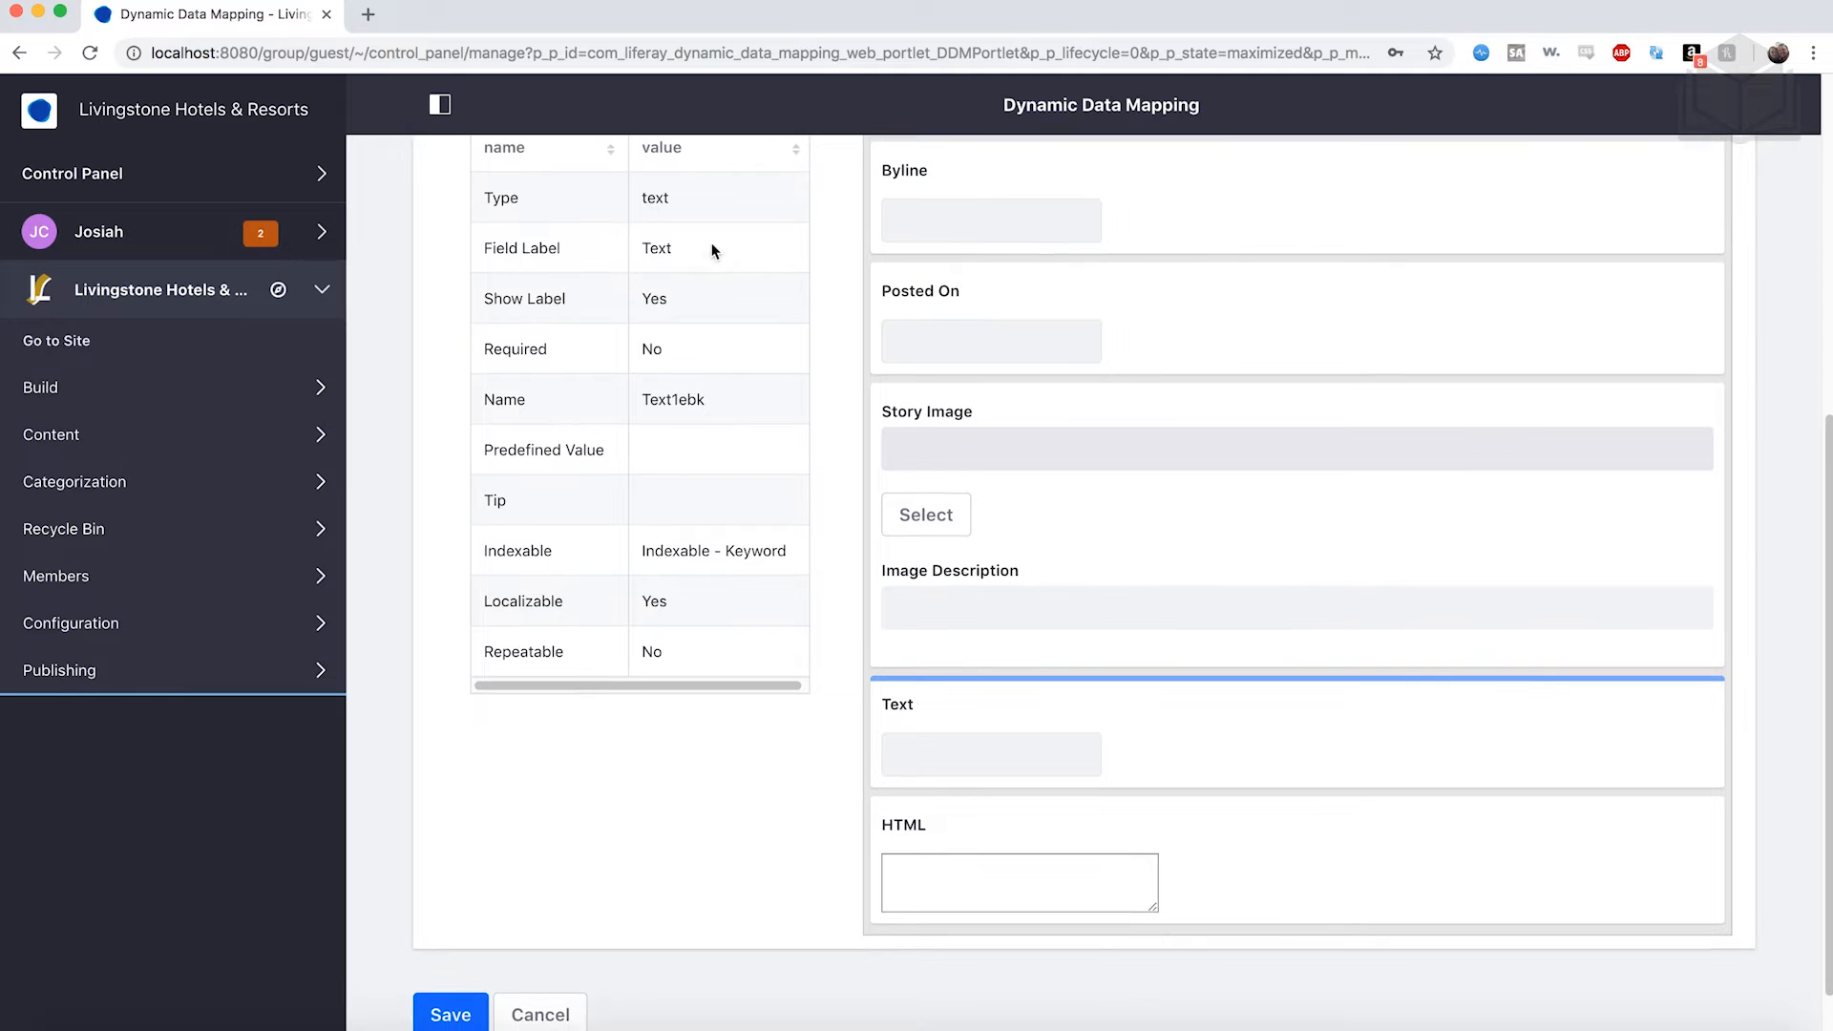
{"action": "double_click", "coordinate": [670, 256]}
{"action": "type", "text": "Lead"}
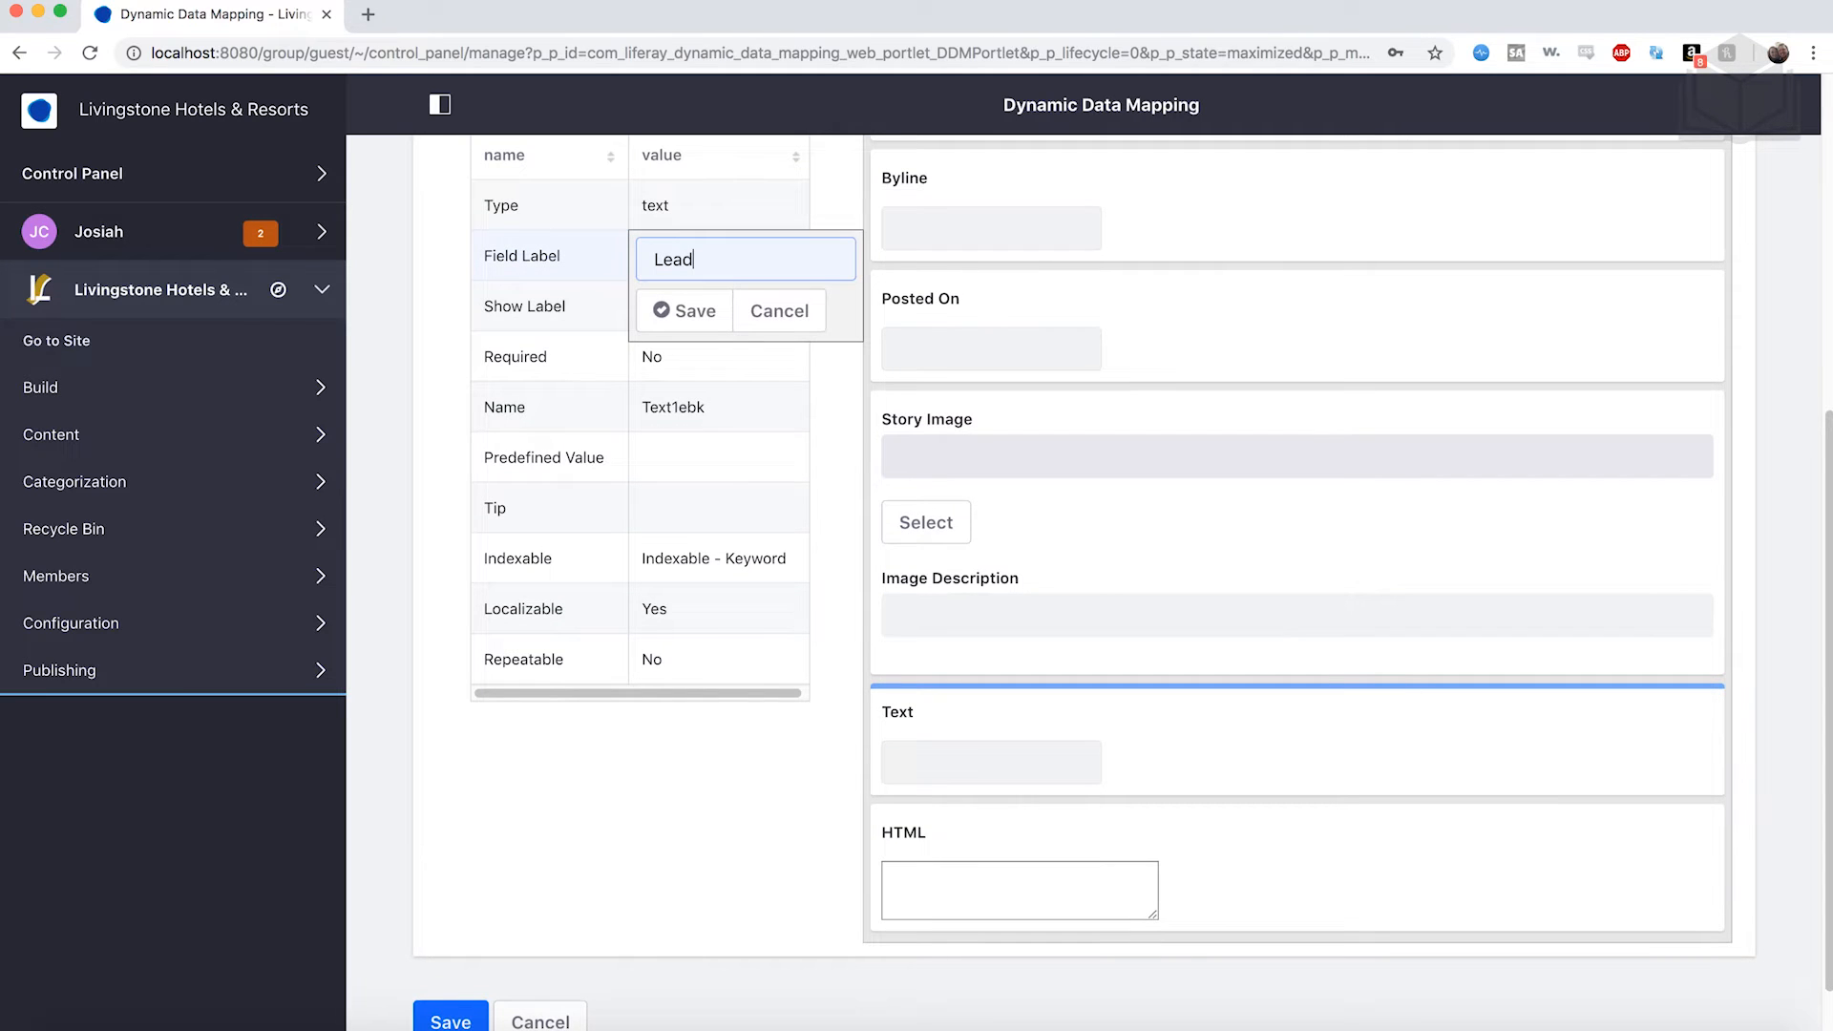
{"action": "double_click", "coordinate": [670, 256]}
{"action": "left_click", "coordinate": [712, 313]}
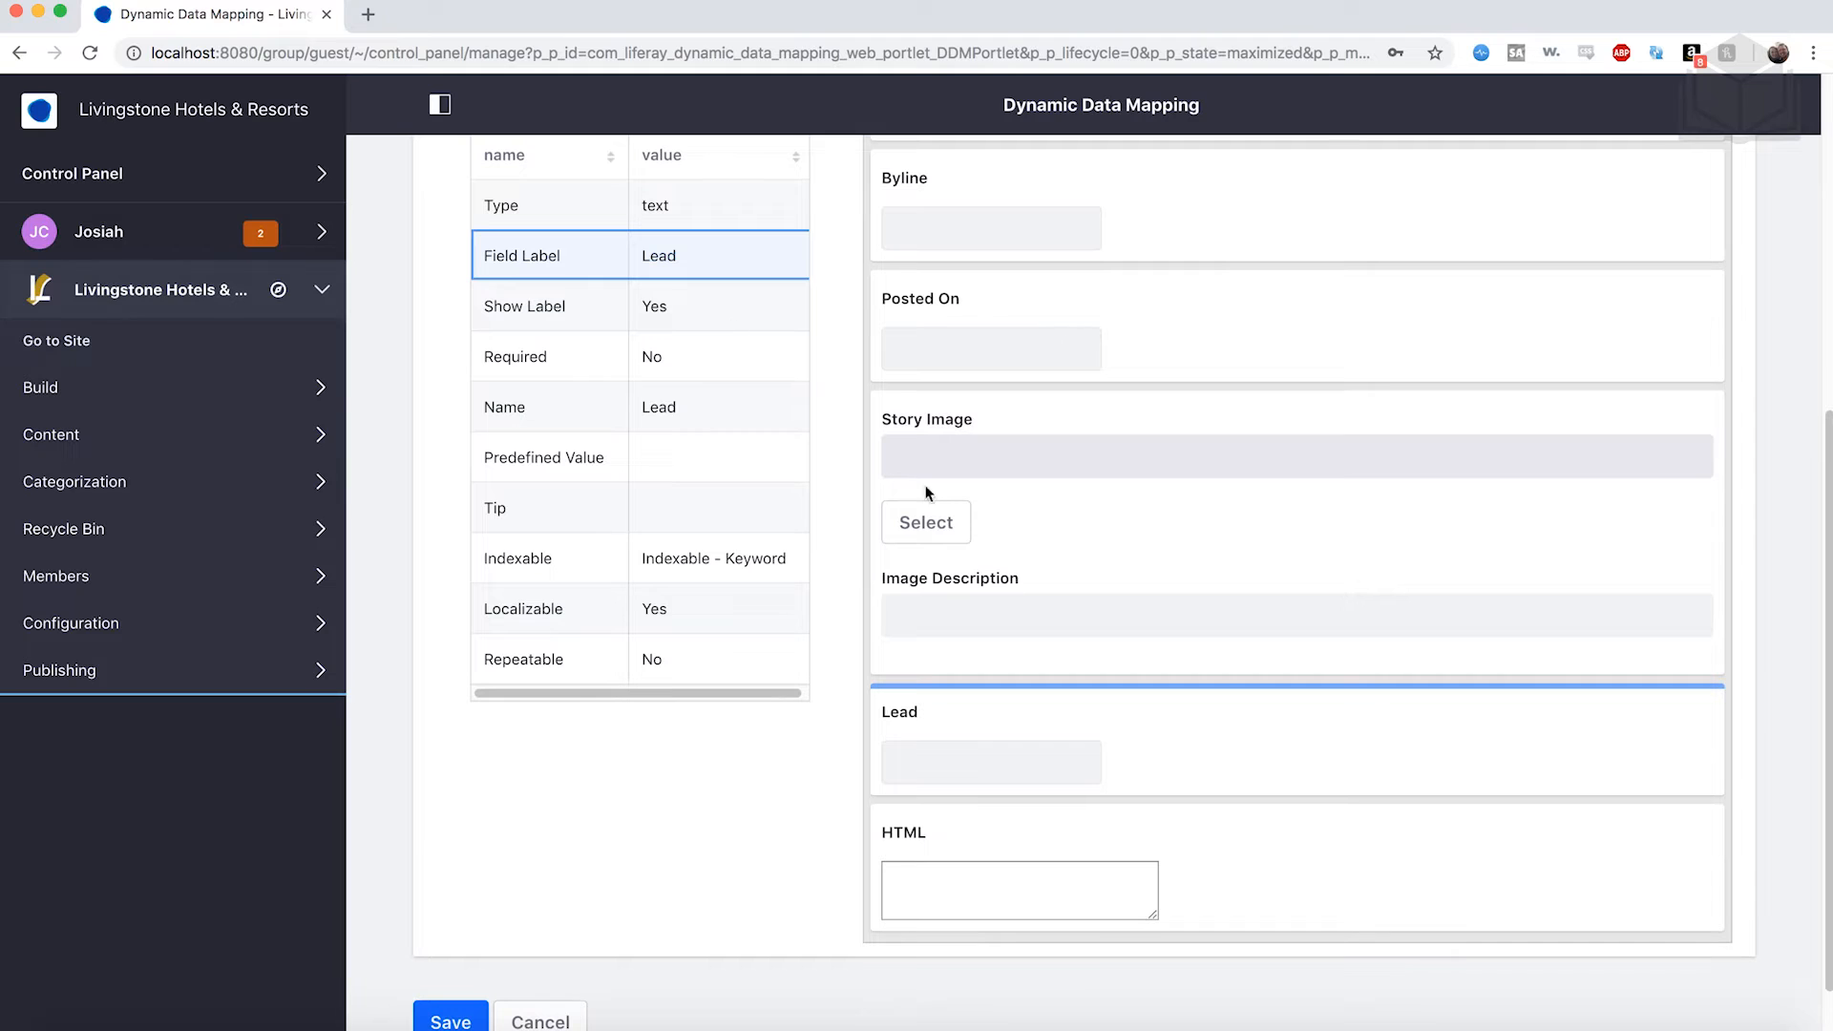
{"action": "left_click", "coordinate": [1236, 848]}
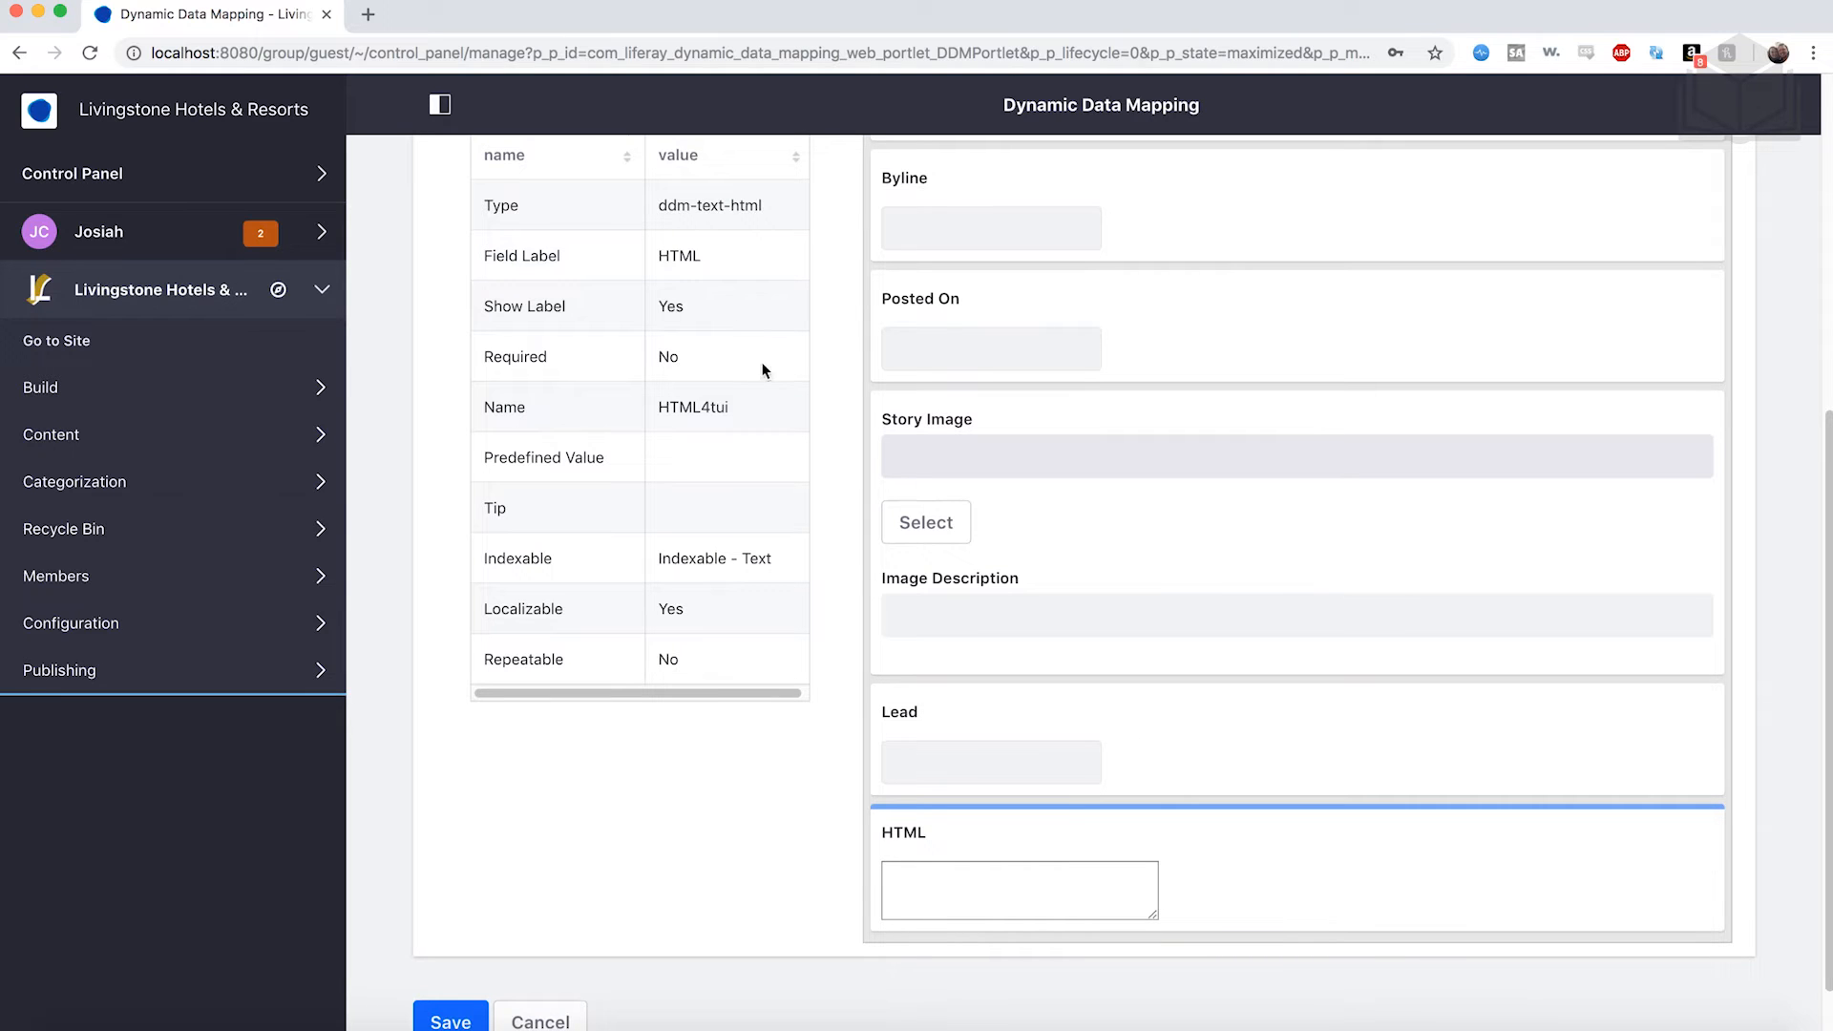
Rename the HTML field's label to Content.
{"action": "double_click", "coordinate": [704, 253]}
{"action": "type", "text": "Content"}
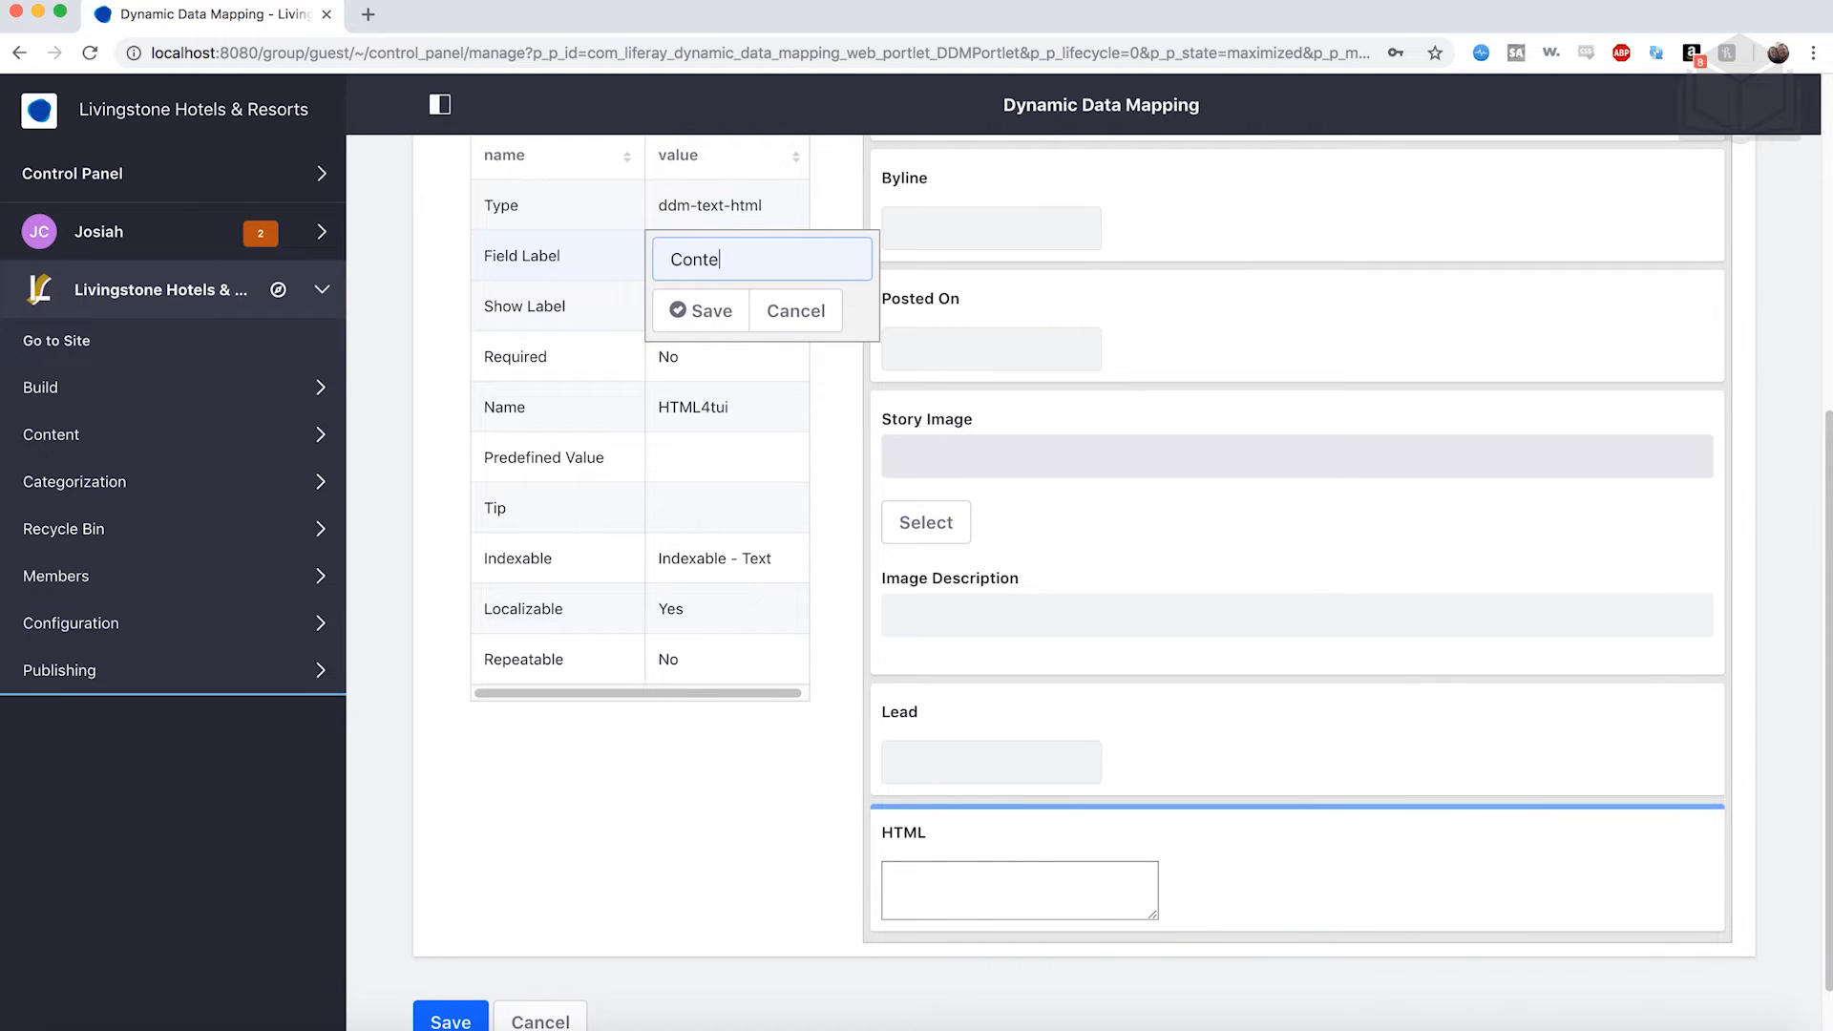
{"action": "left_click", "coordinate": [702, 312]}
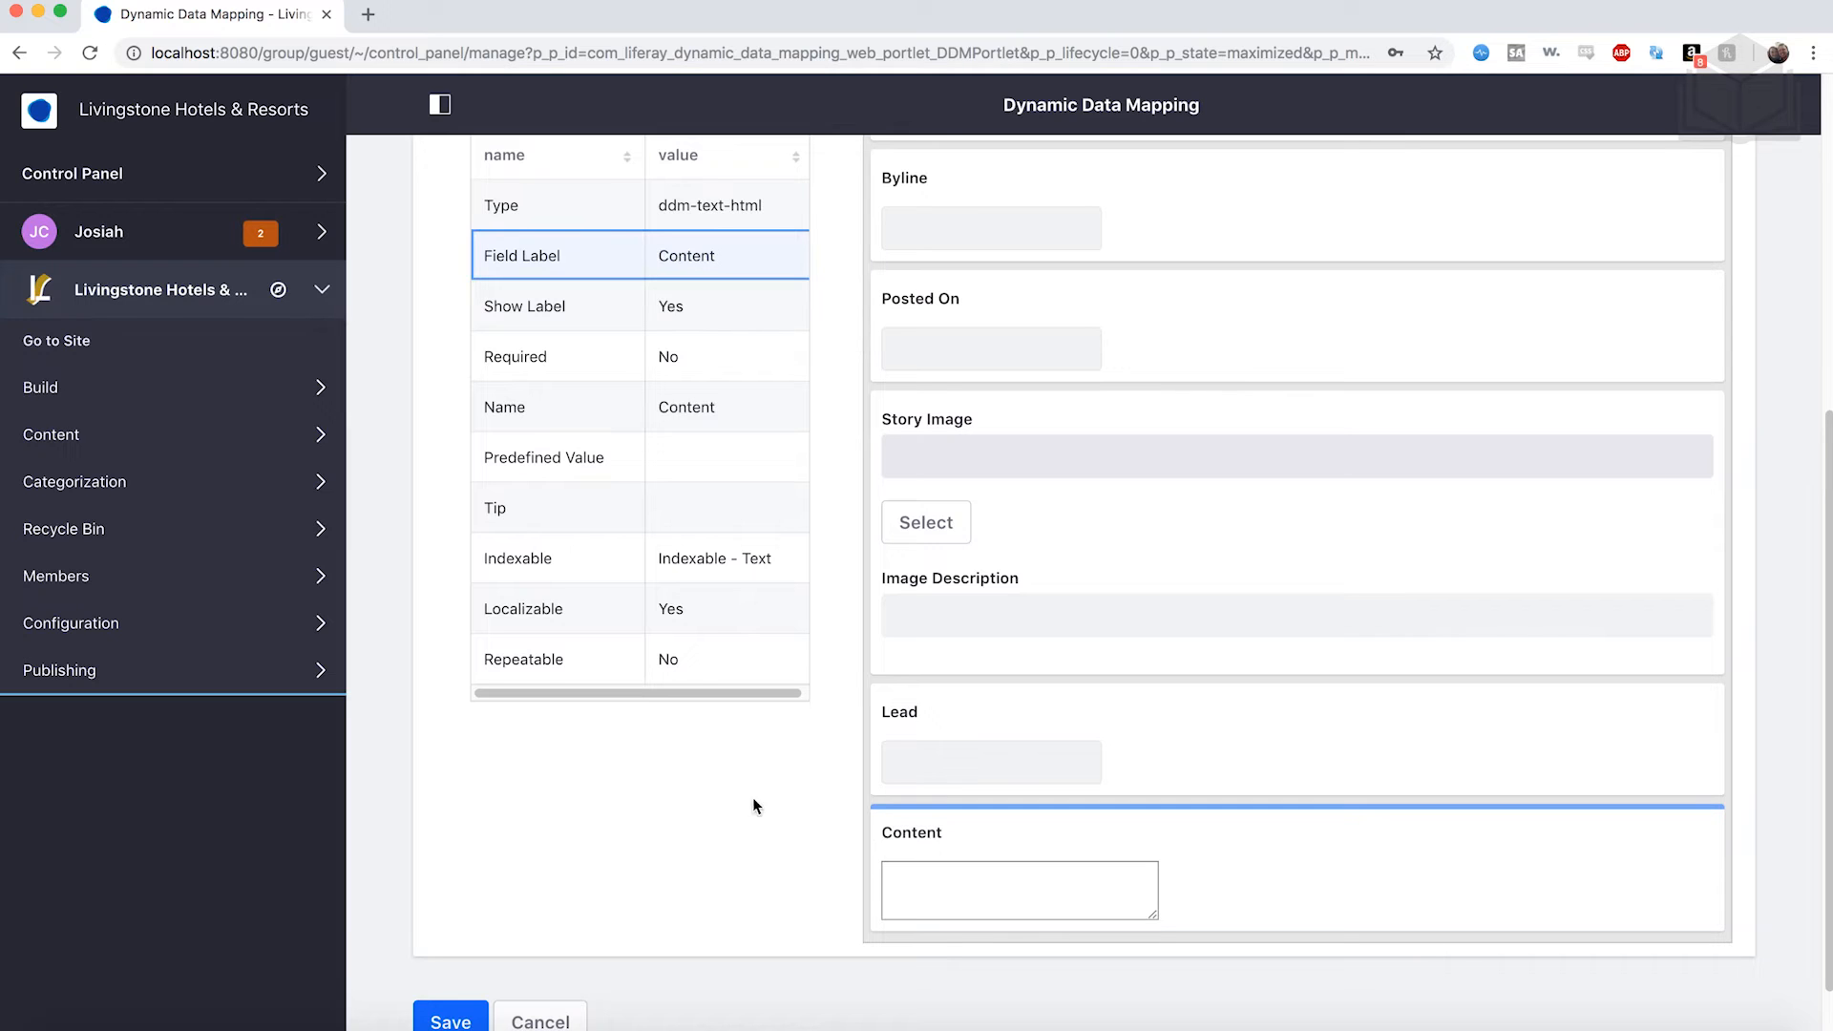
{"action": "scroll", "coordinate": [1064, 859], "scroll_direction": "up", "scroll_amount": 5}
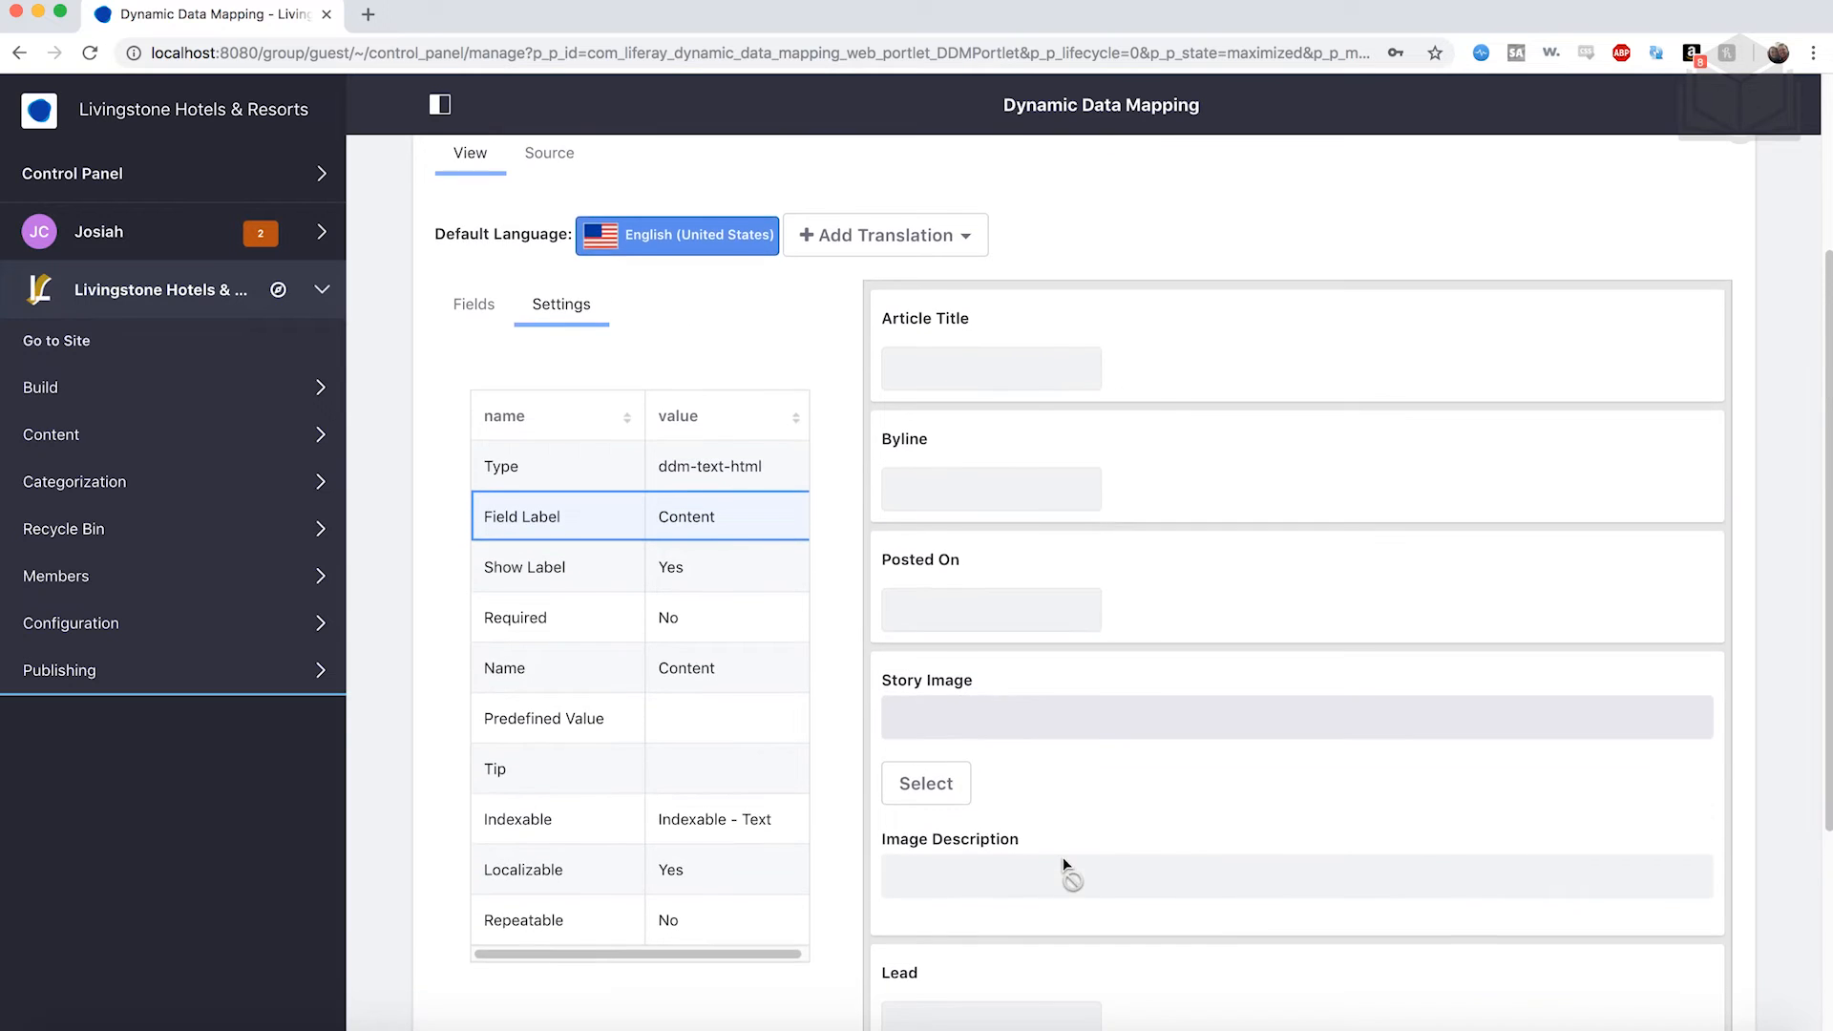
Save the News structure and go to the empty Templates list.
{"action": "scroll", "coordinate": [1098, 778], "scroll_direction": "down", "scroll_amount": 2}
{"action": "scroll", "coordinate": [1147, 473], "scroll_direction": "down", "scroll_amount": 1}
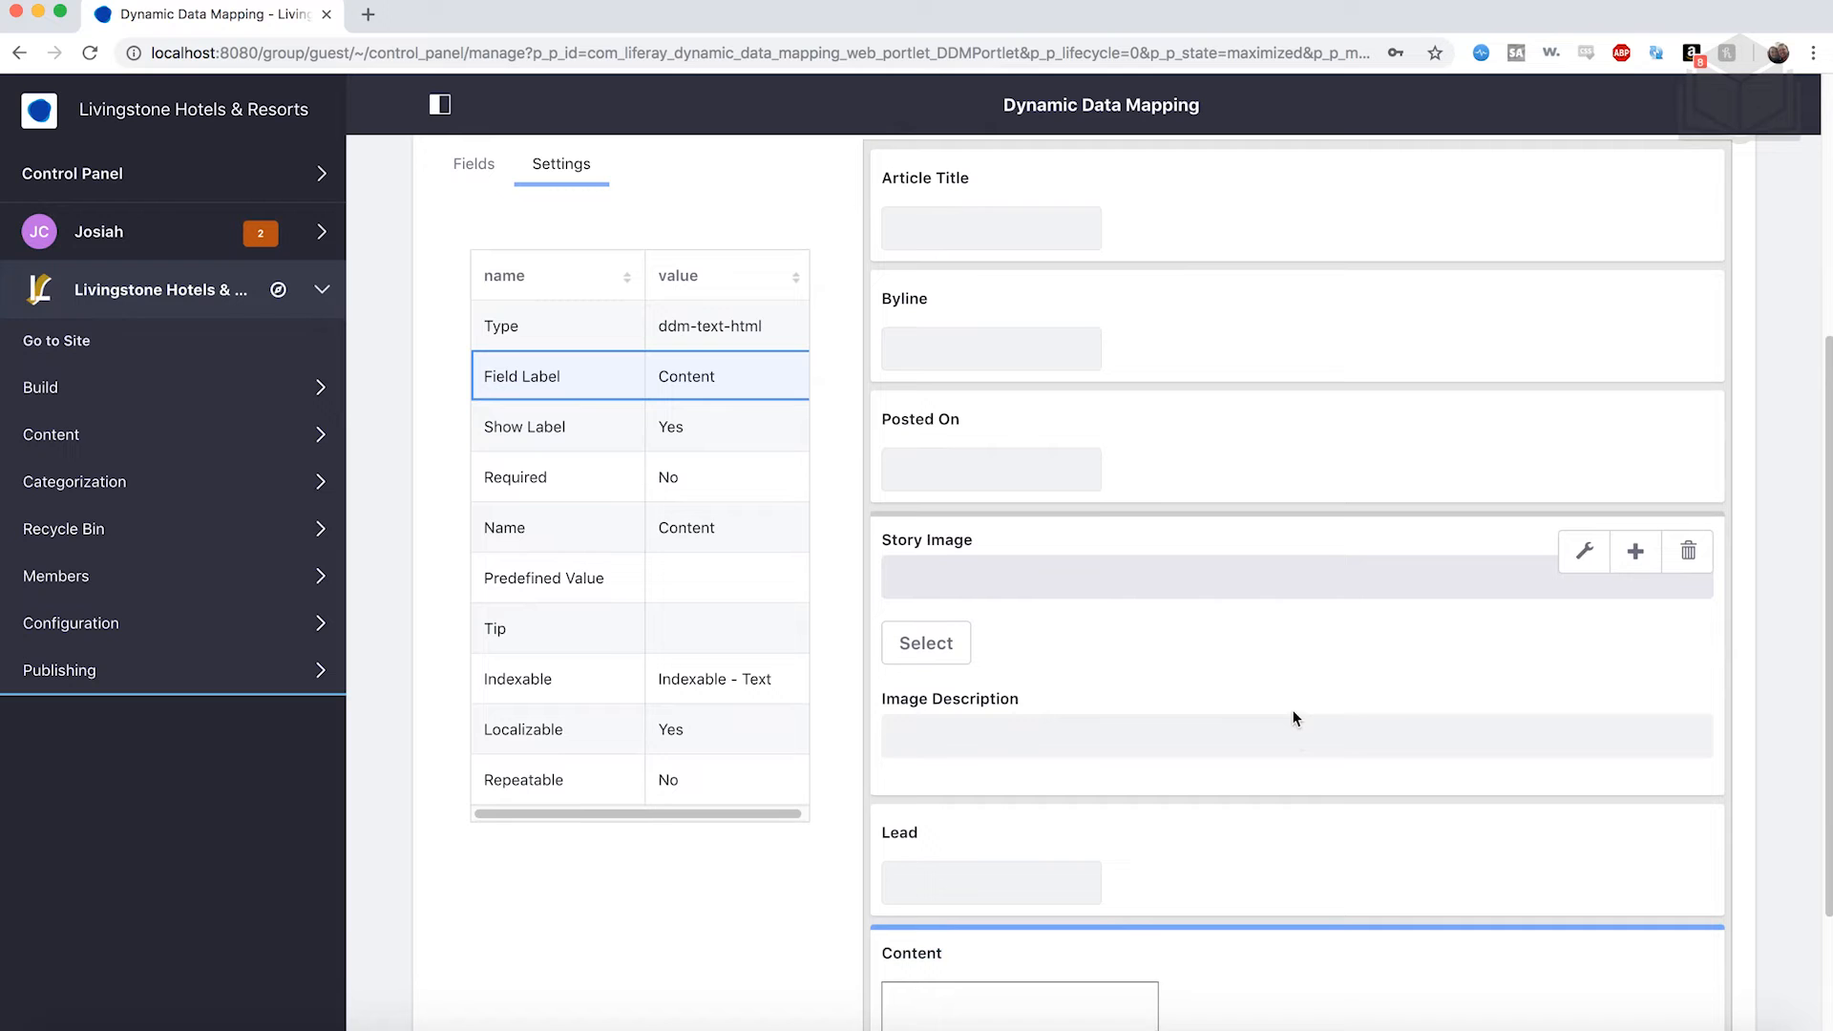
{"action": "scroll", "coordinate": [1293, 718], "scroll_direction": "up", "scroll_amount": 8}
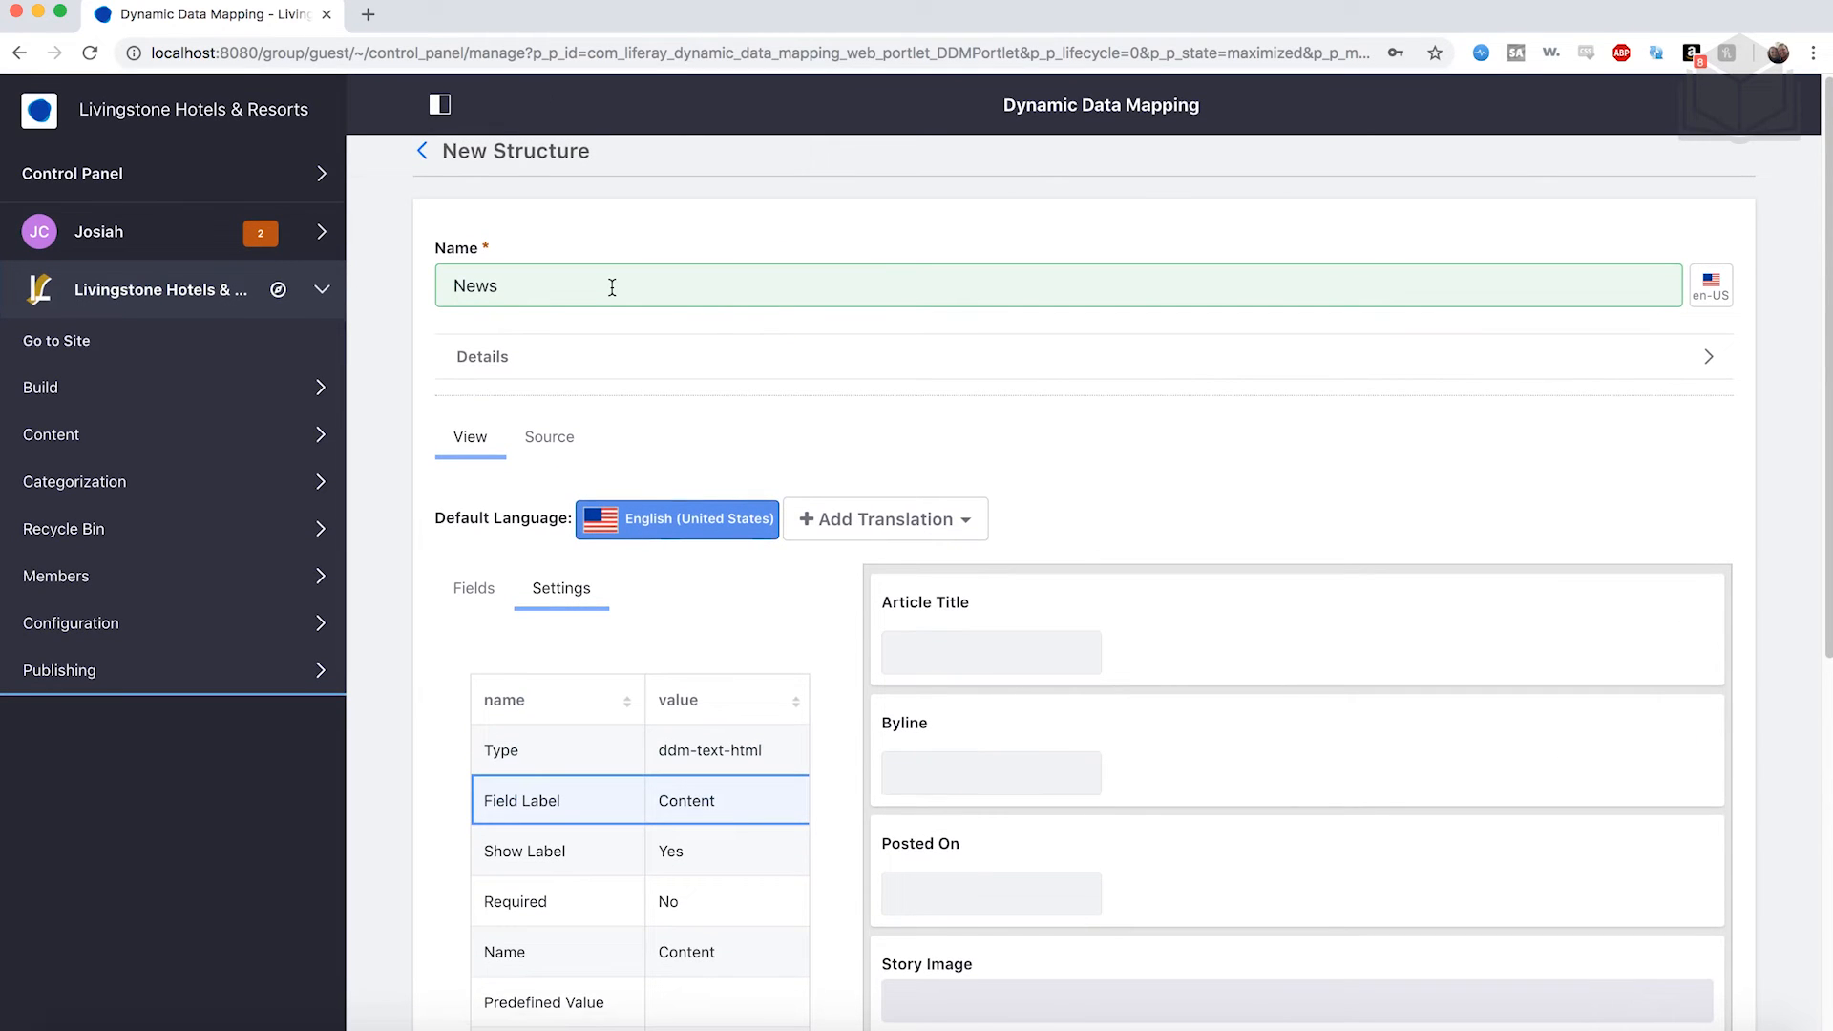
{"action": "scroll", "coordinate": [696, 576], "scroll_direction": "down", "scroll_amount": 7}
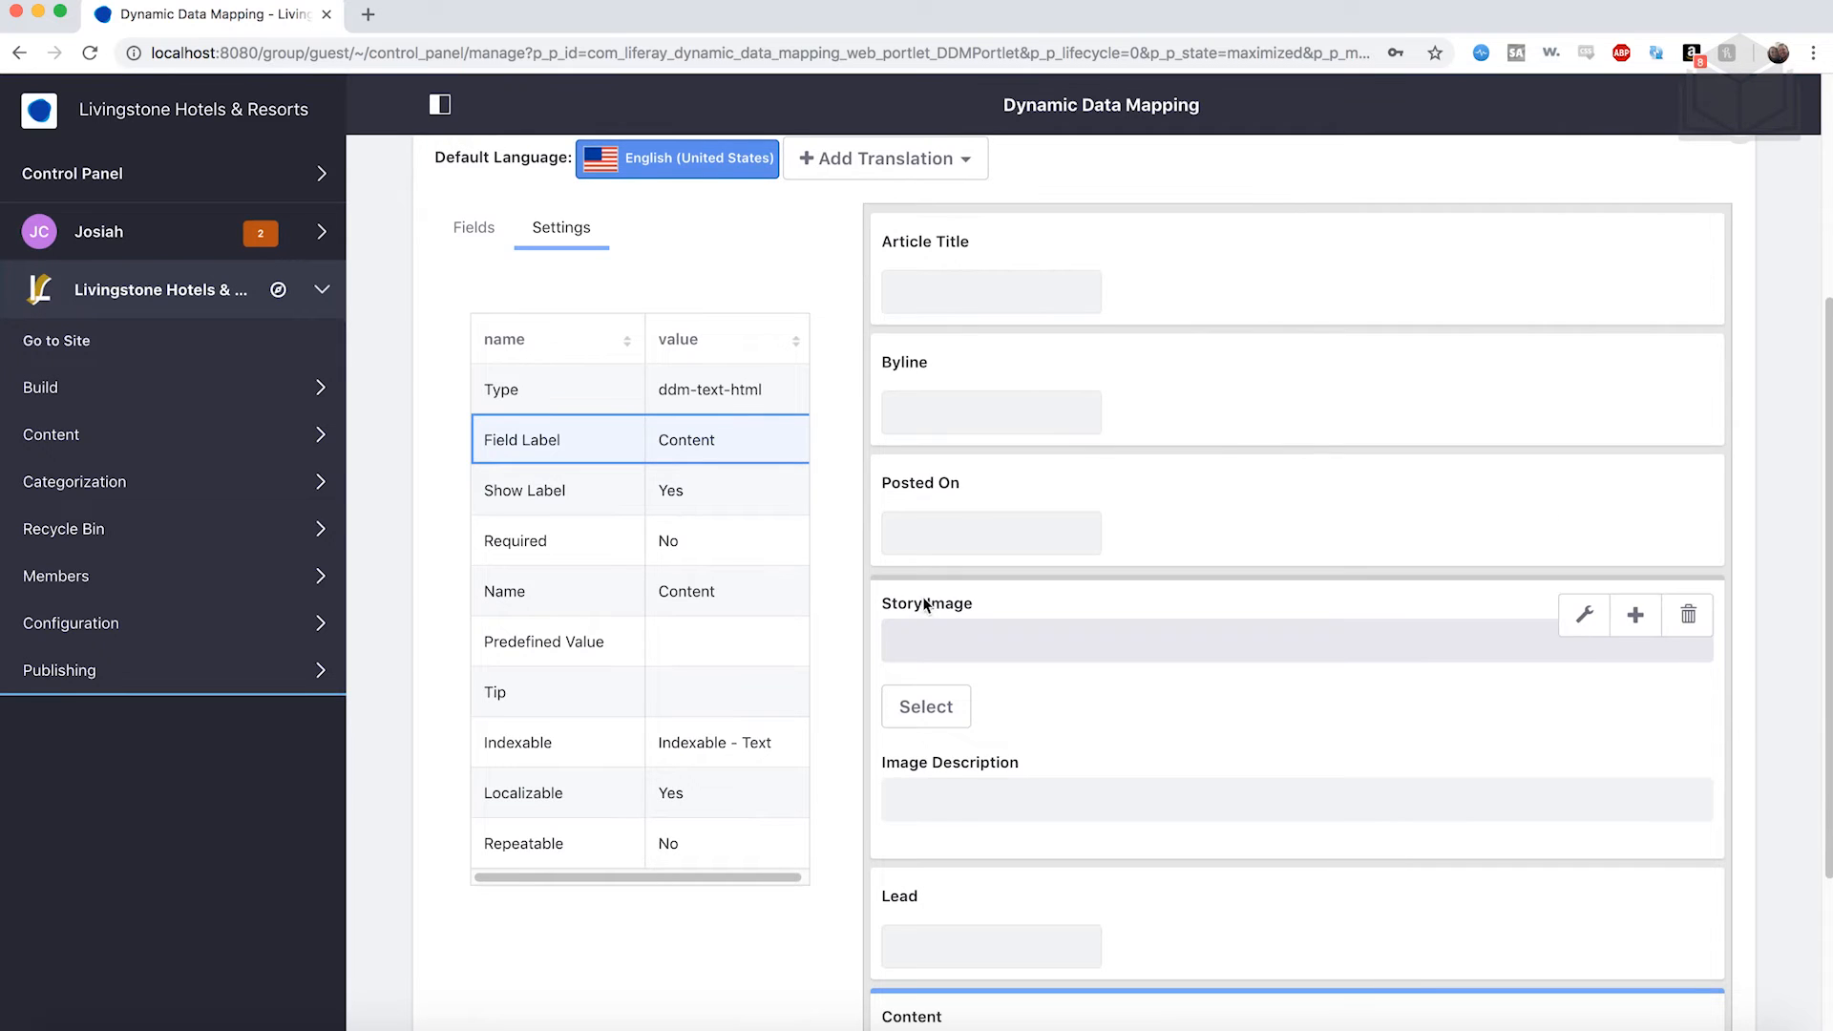
{"action": "scroll", "coordinate": [954, 605], "scroll_direction": "down", "scroll_amount": 4}
{"action": "scroll", "coordinate": [740, 833], "scroll_direction": "down", "scroll_amount": 1}
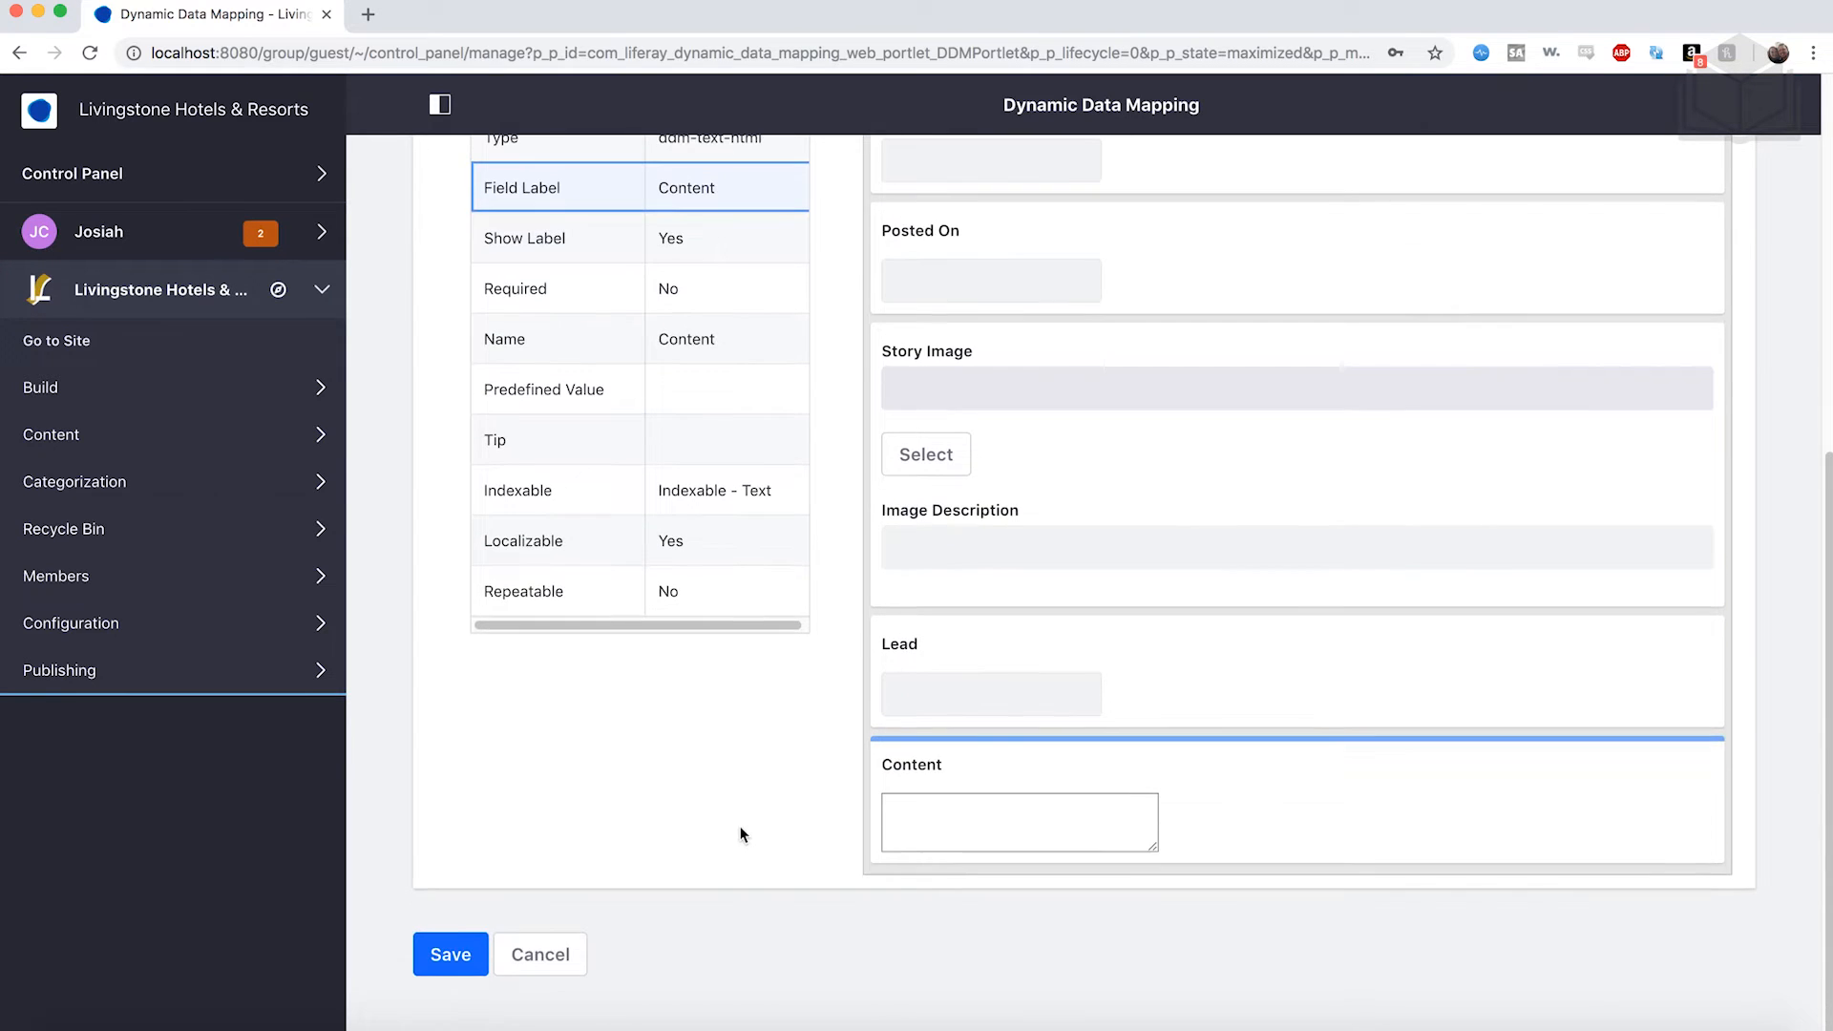
{"action": "left_click", "coordinate": [475, 955]}
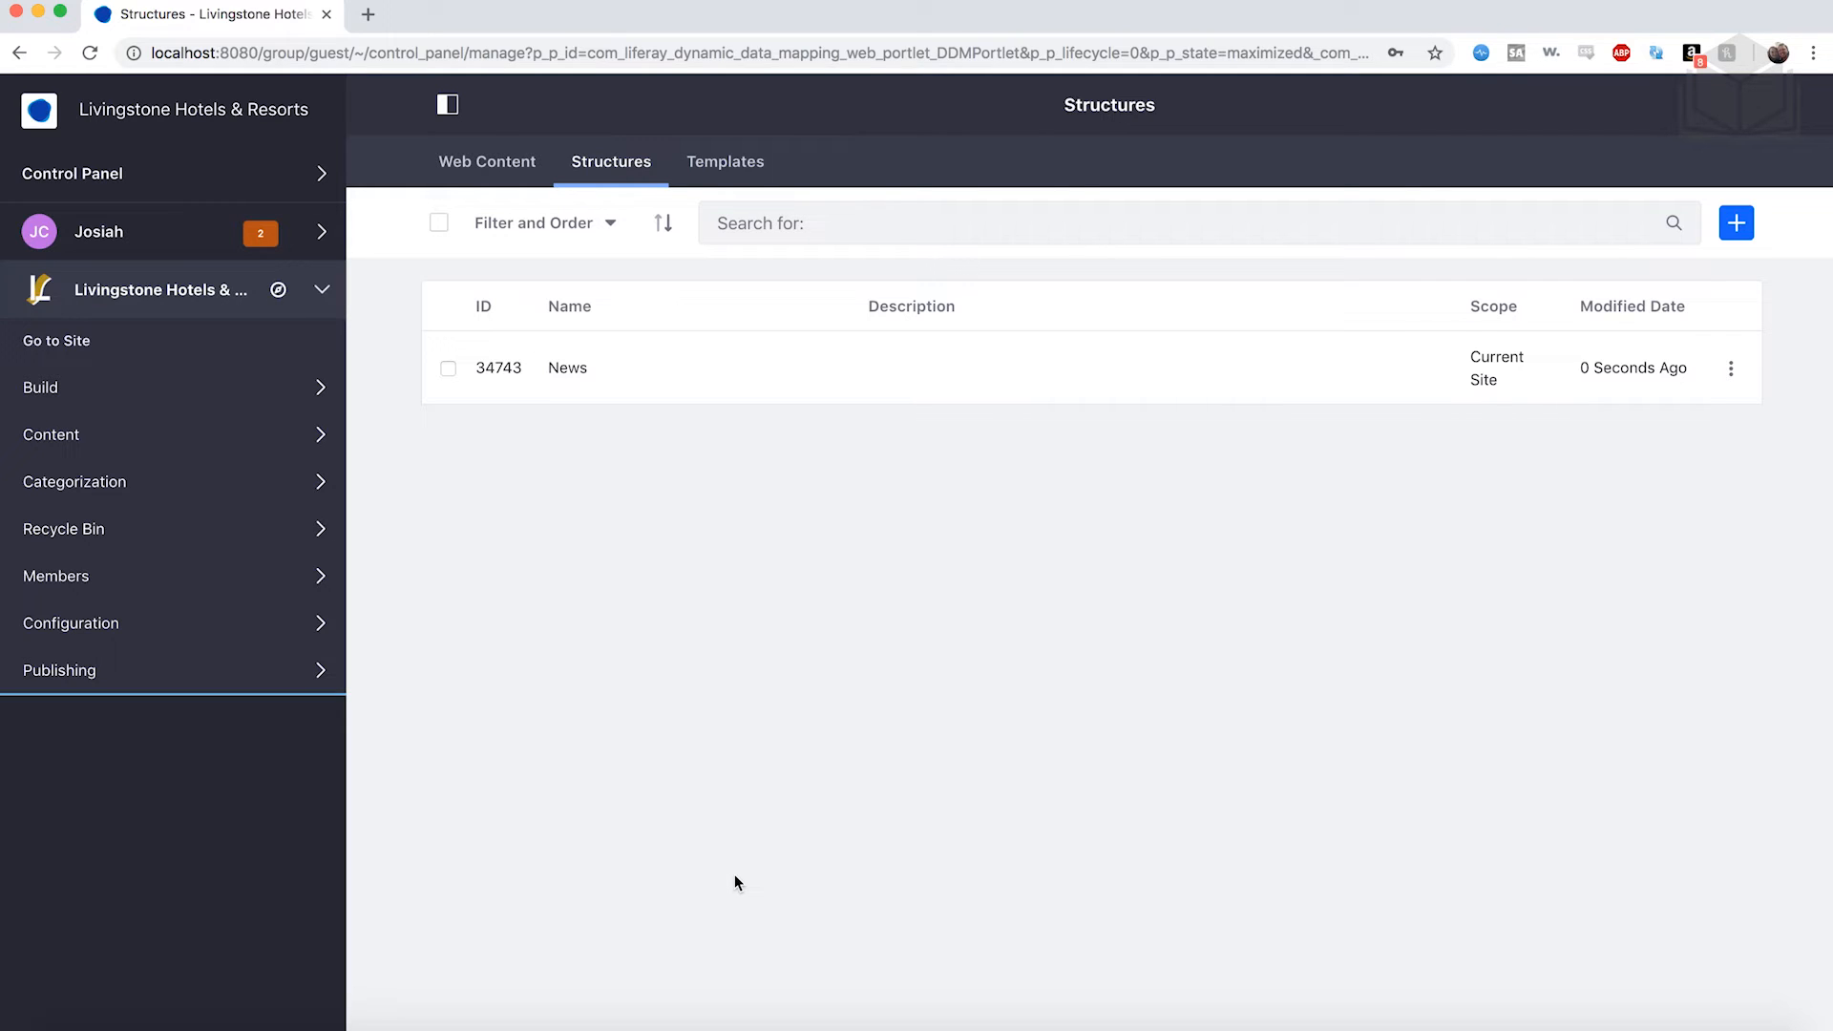
{"action": "left_click", "coordinate": [737, 178]}
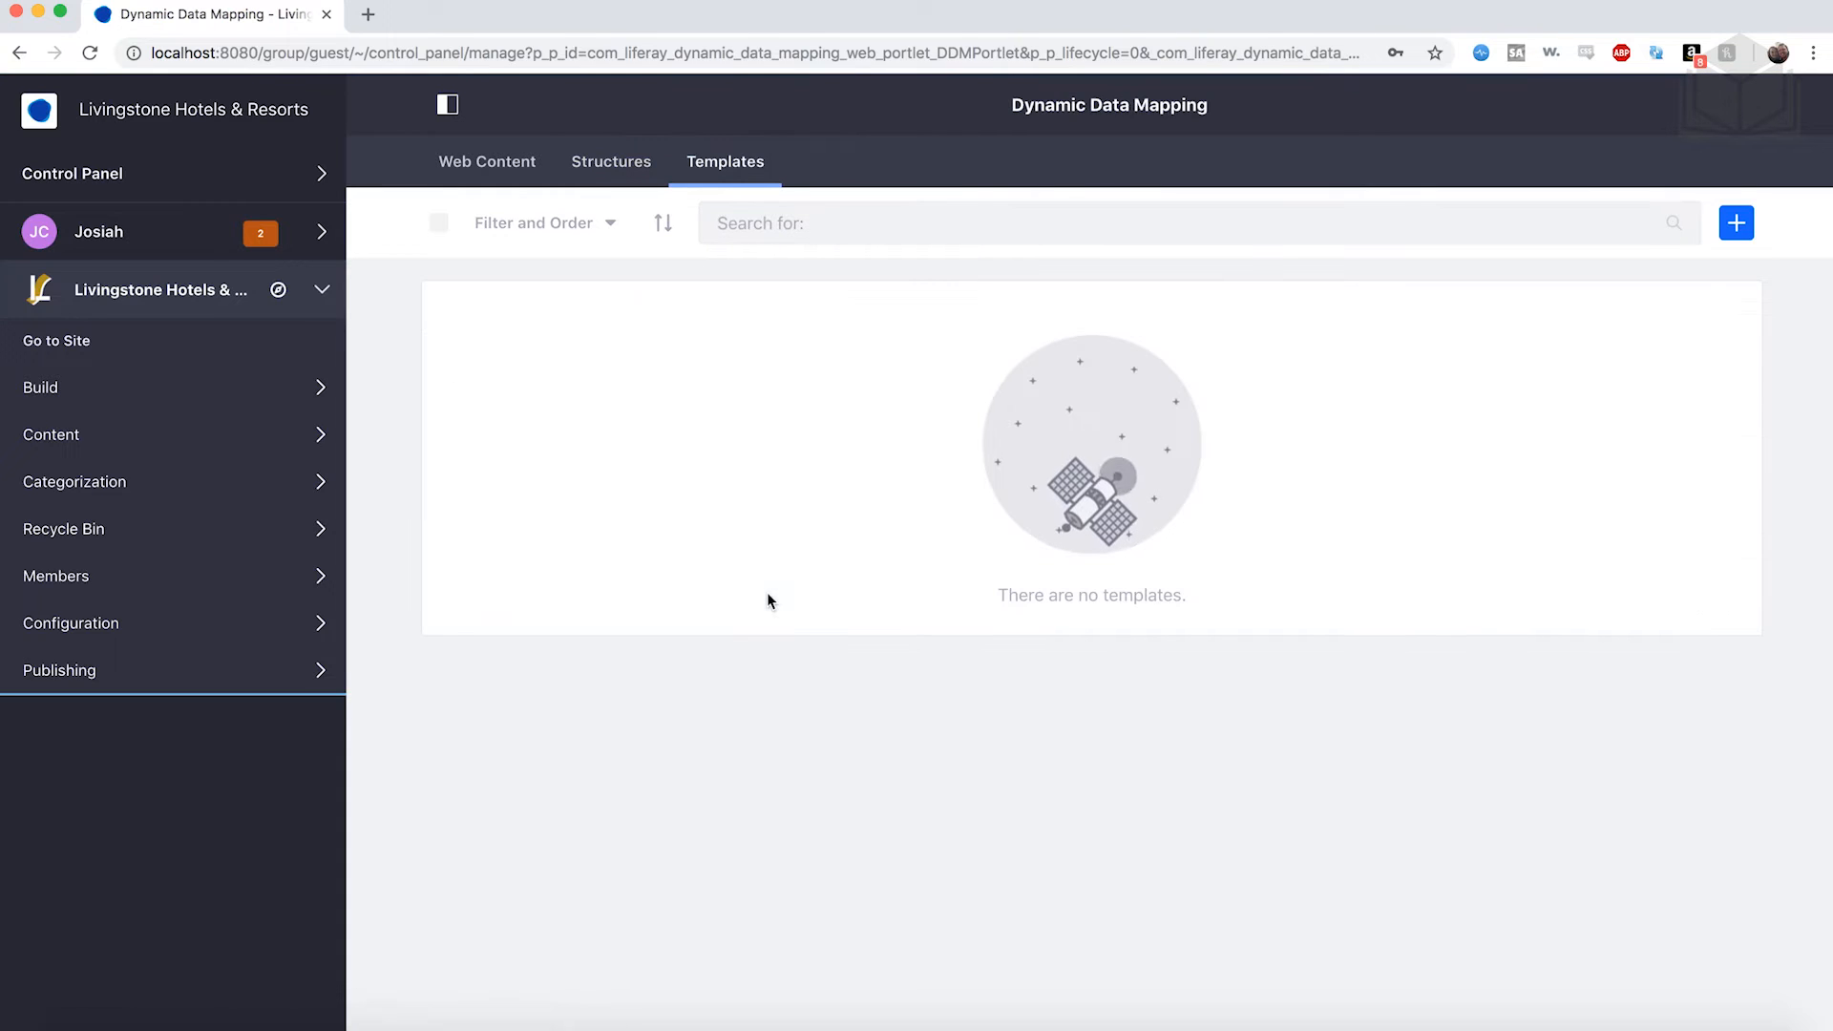
Create and save a FreeMarker template called News Template, then return to Web Content.
{"action": "left_click", "coordinate": [1743, 233]}
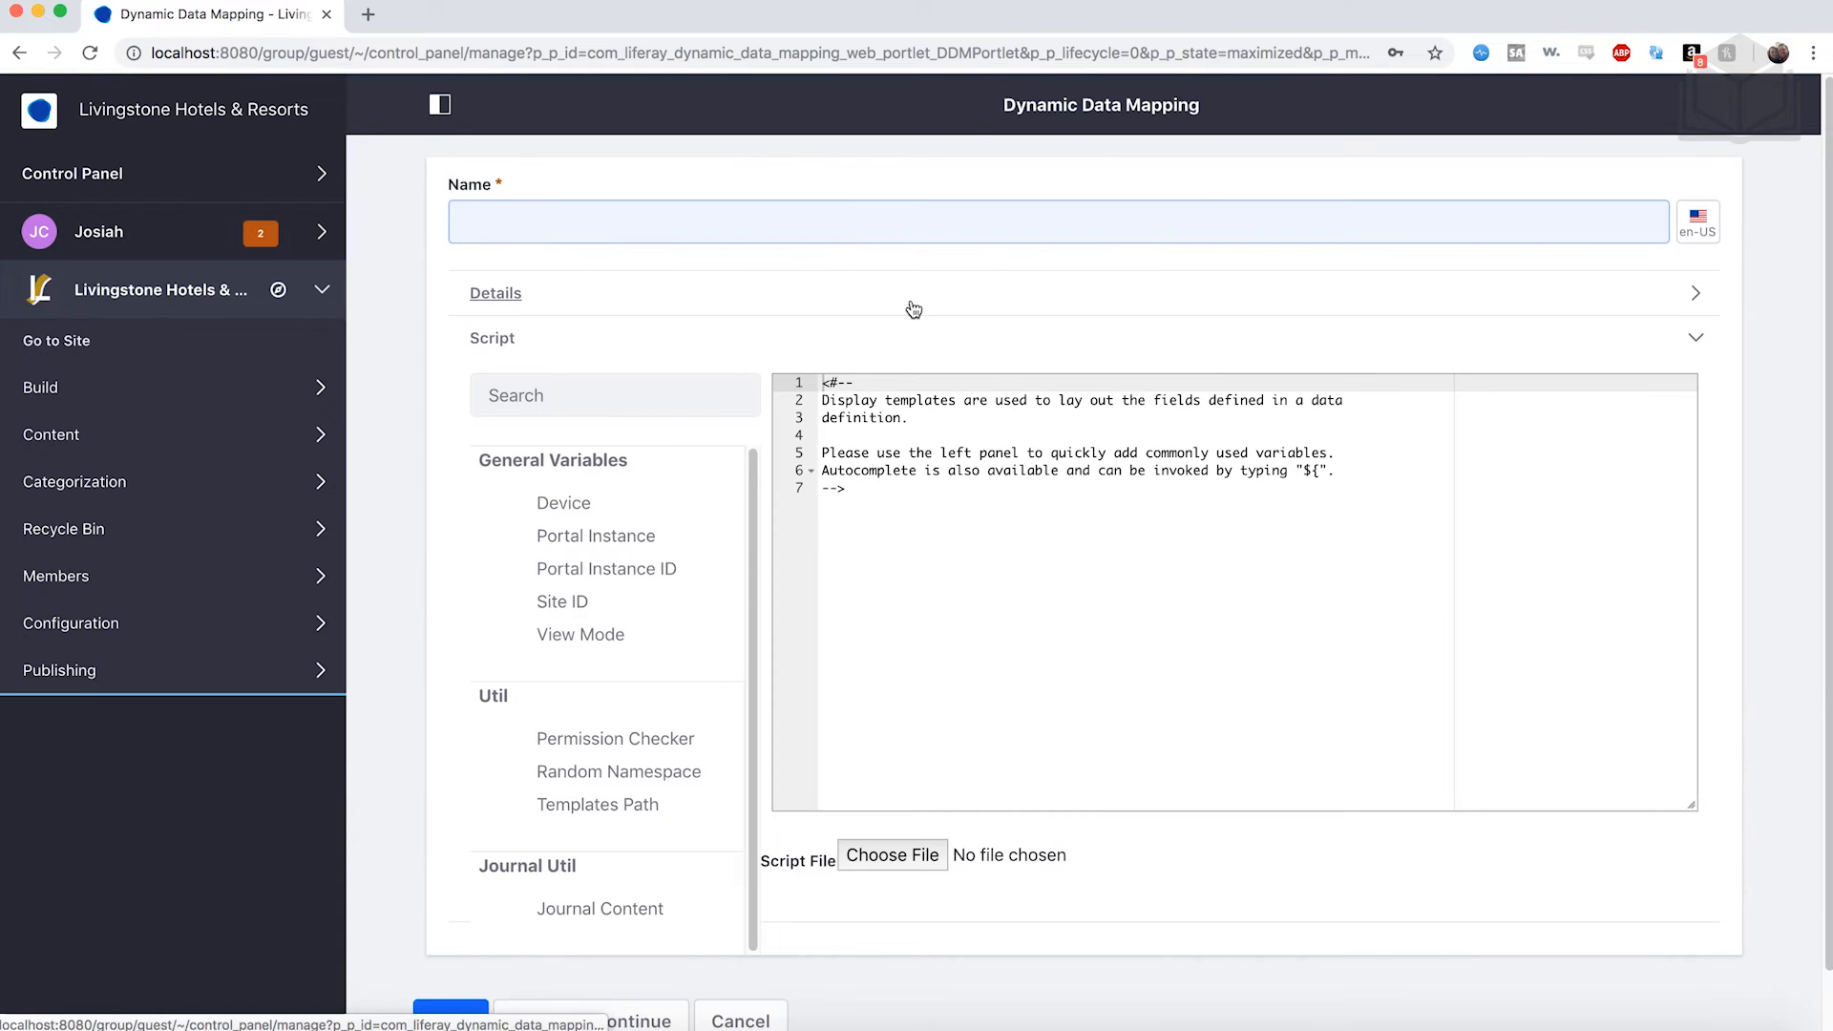
{"action": "type", "text": "News"}
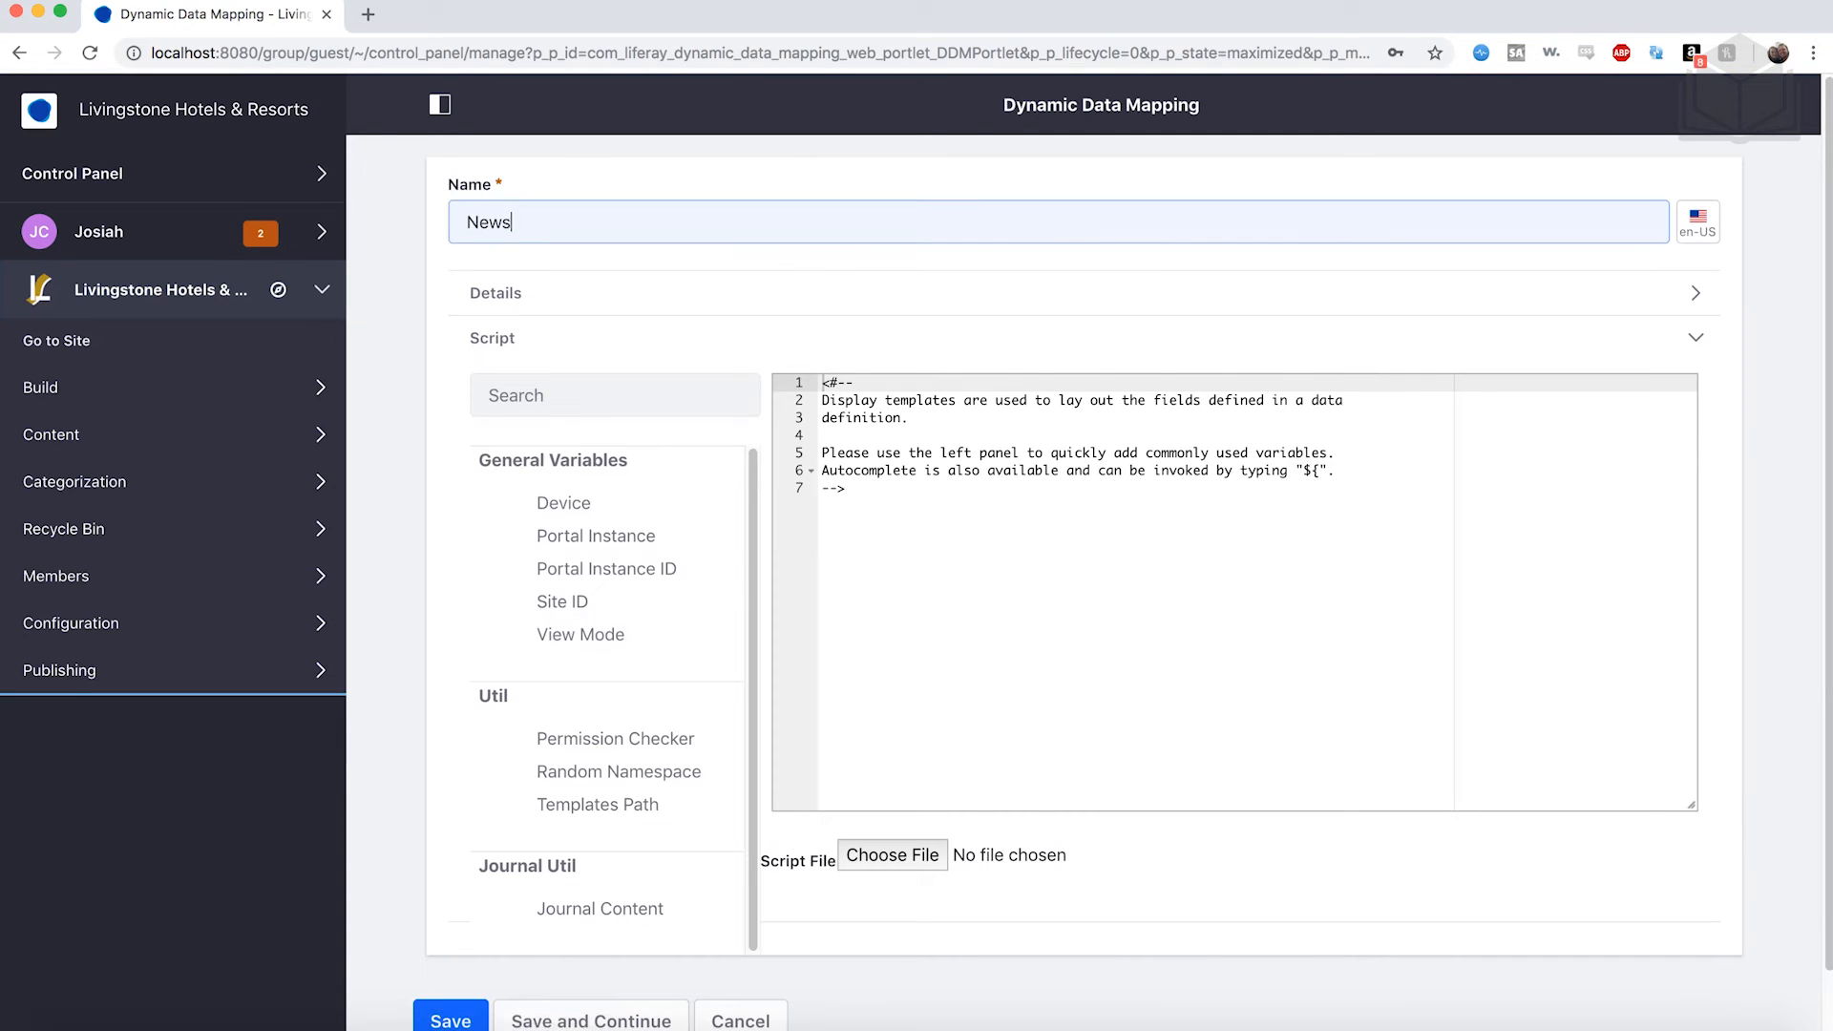
{"action": "type", "text": " Template"}
{"action": "left_click", "coordinate": [856, 421]}
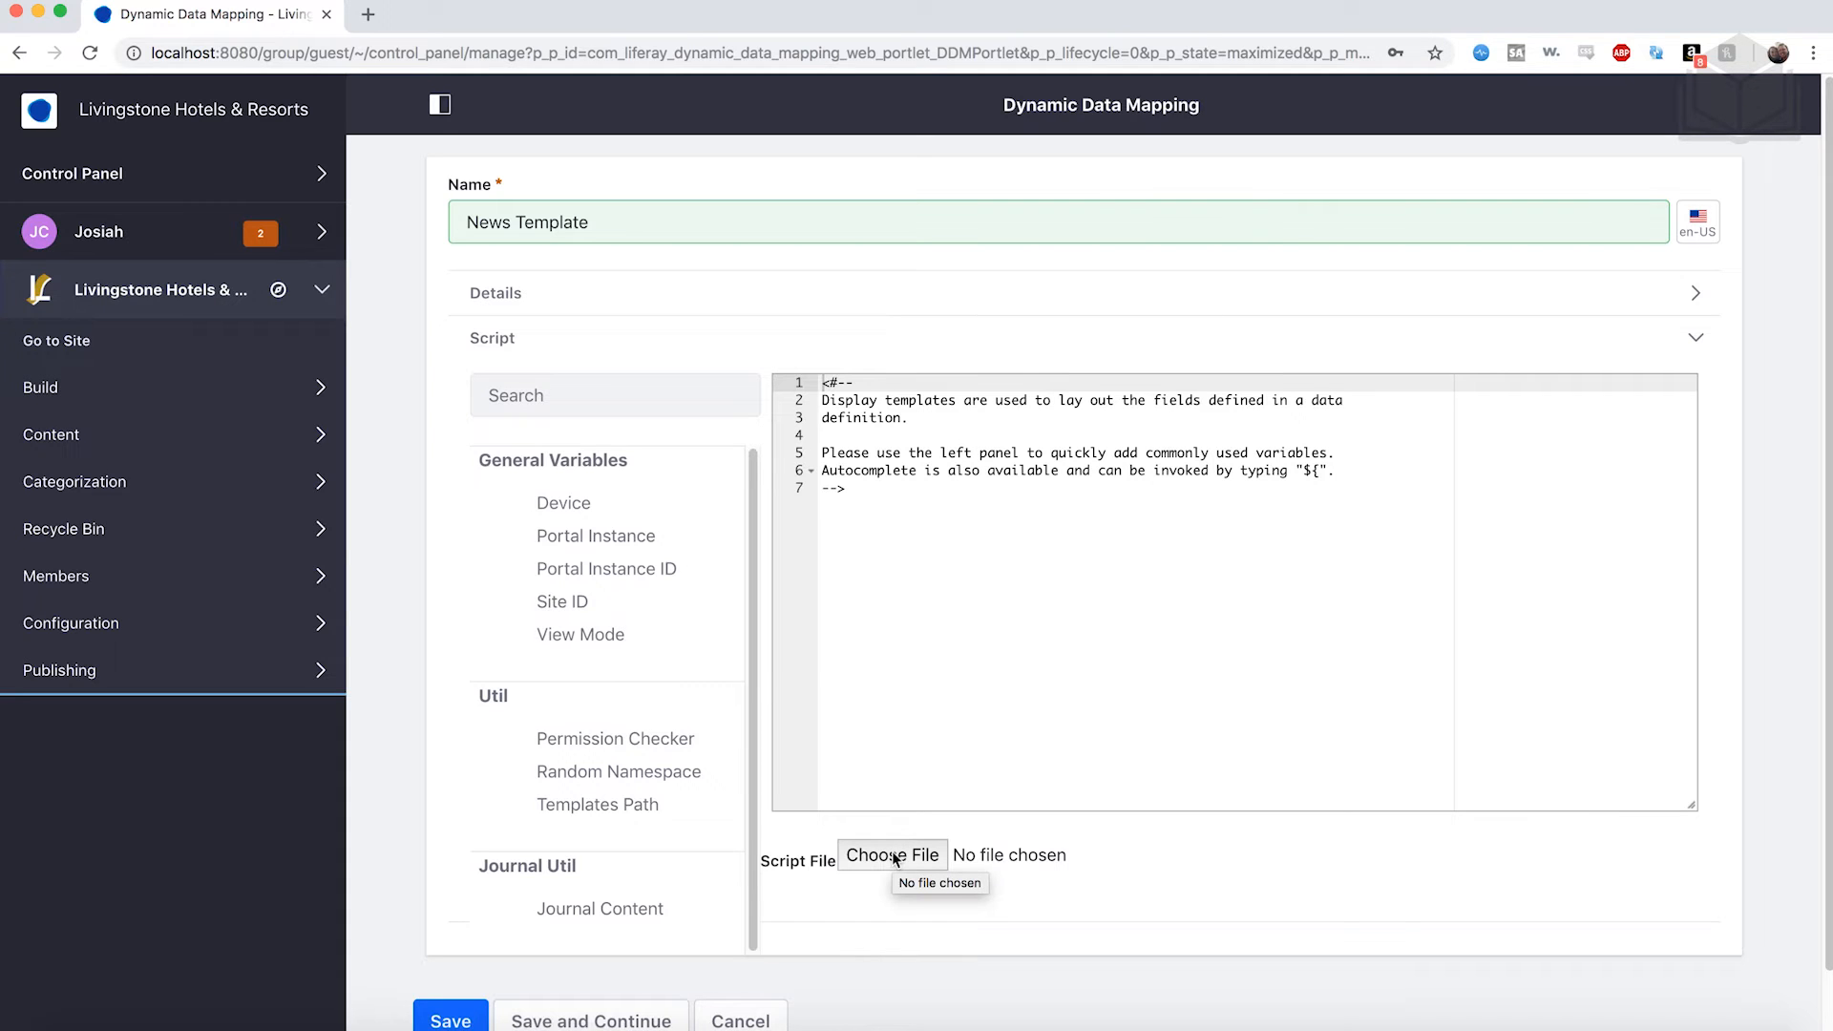
{"action": "scroll", "coordinate": [903, 920], "scroll_direction": "down", "scroll_amount": 2}
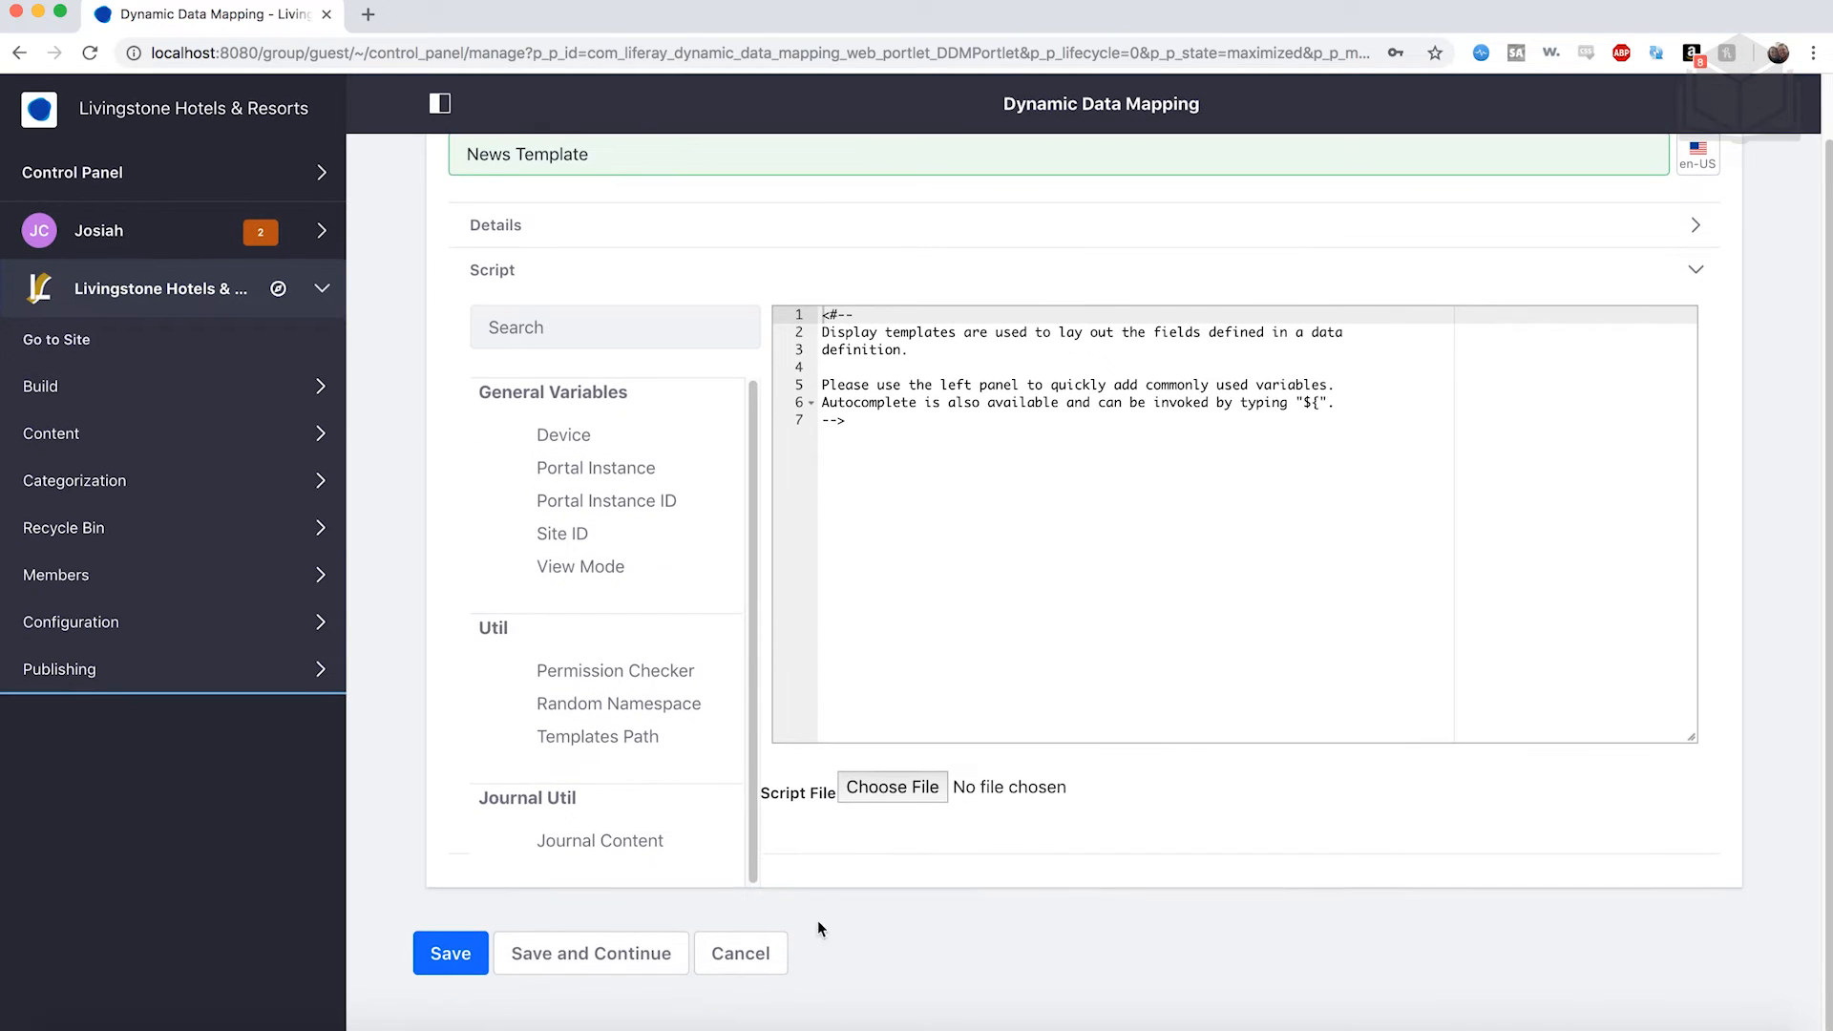
{"action": "left_click", "coordinate": [450, 960]}
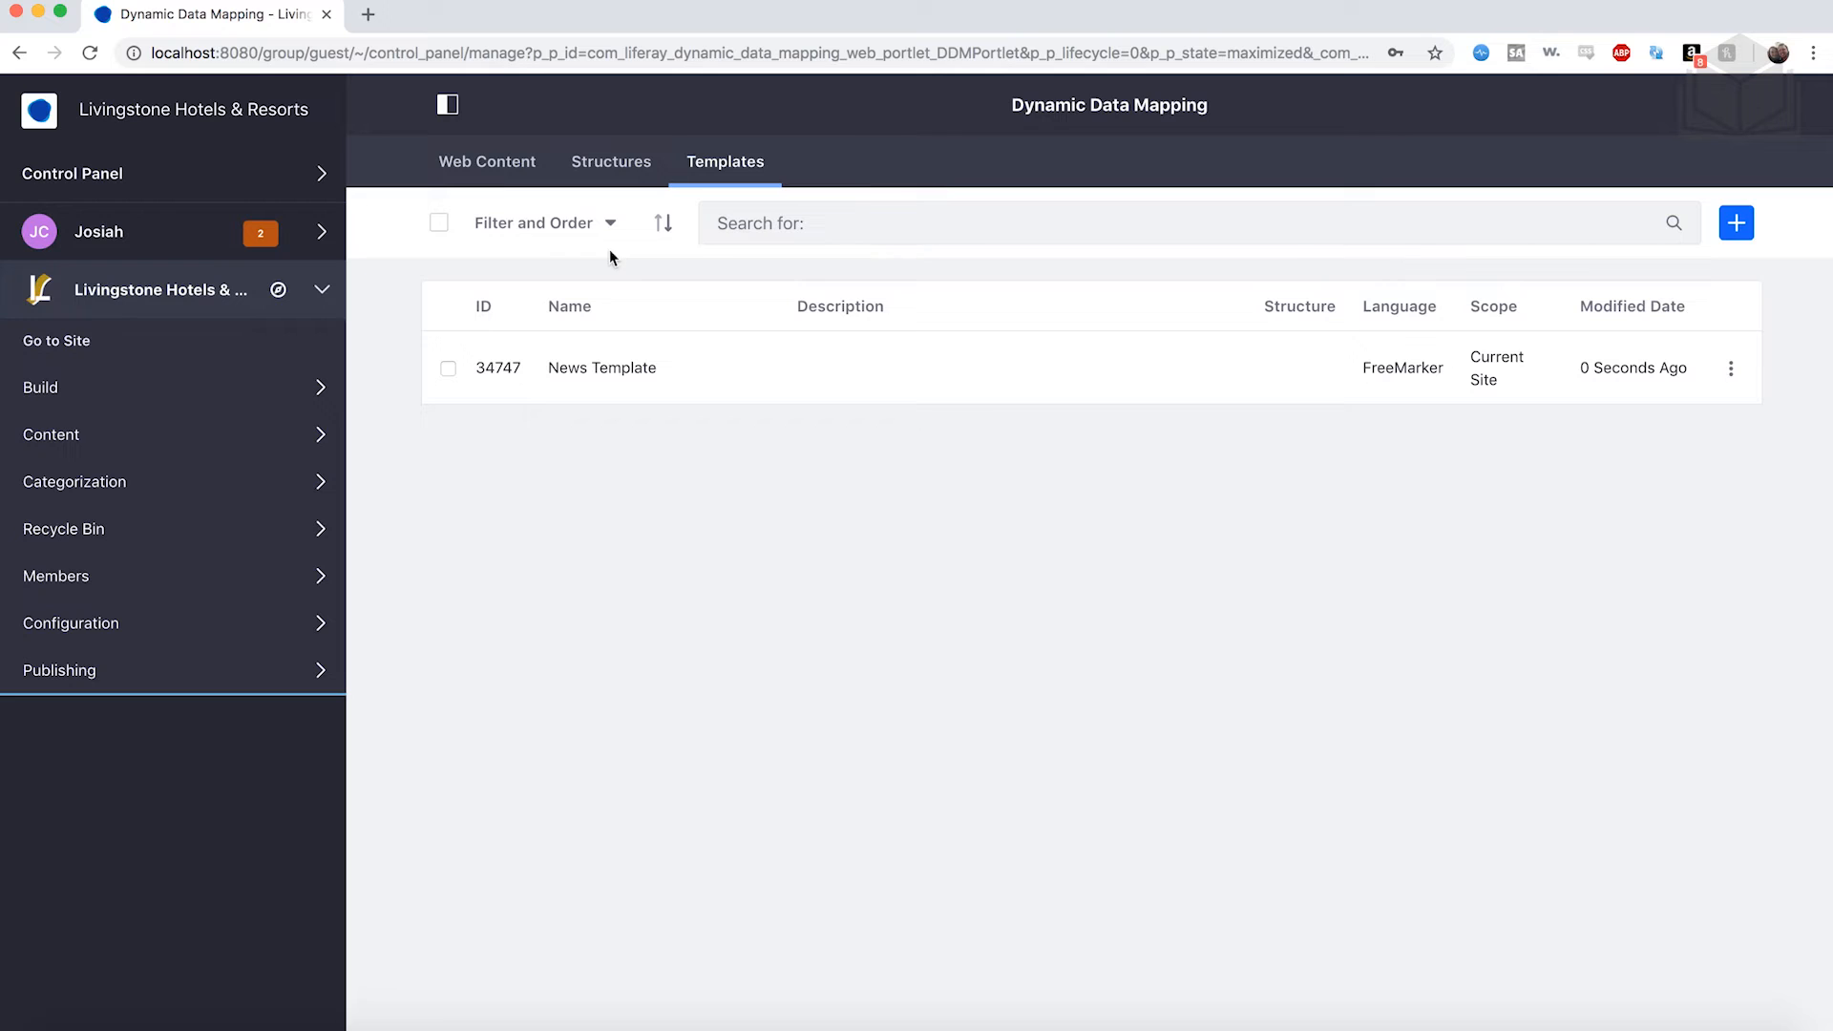
{"action": "left_click", "coordinate": [486, 165]}
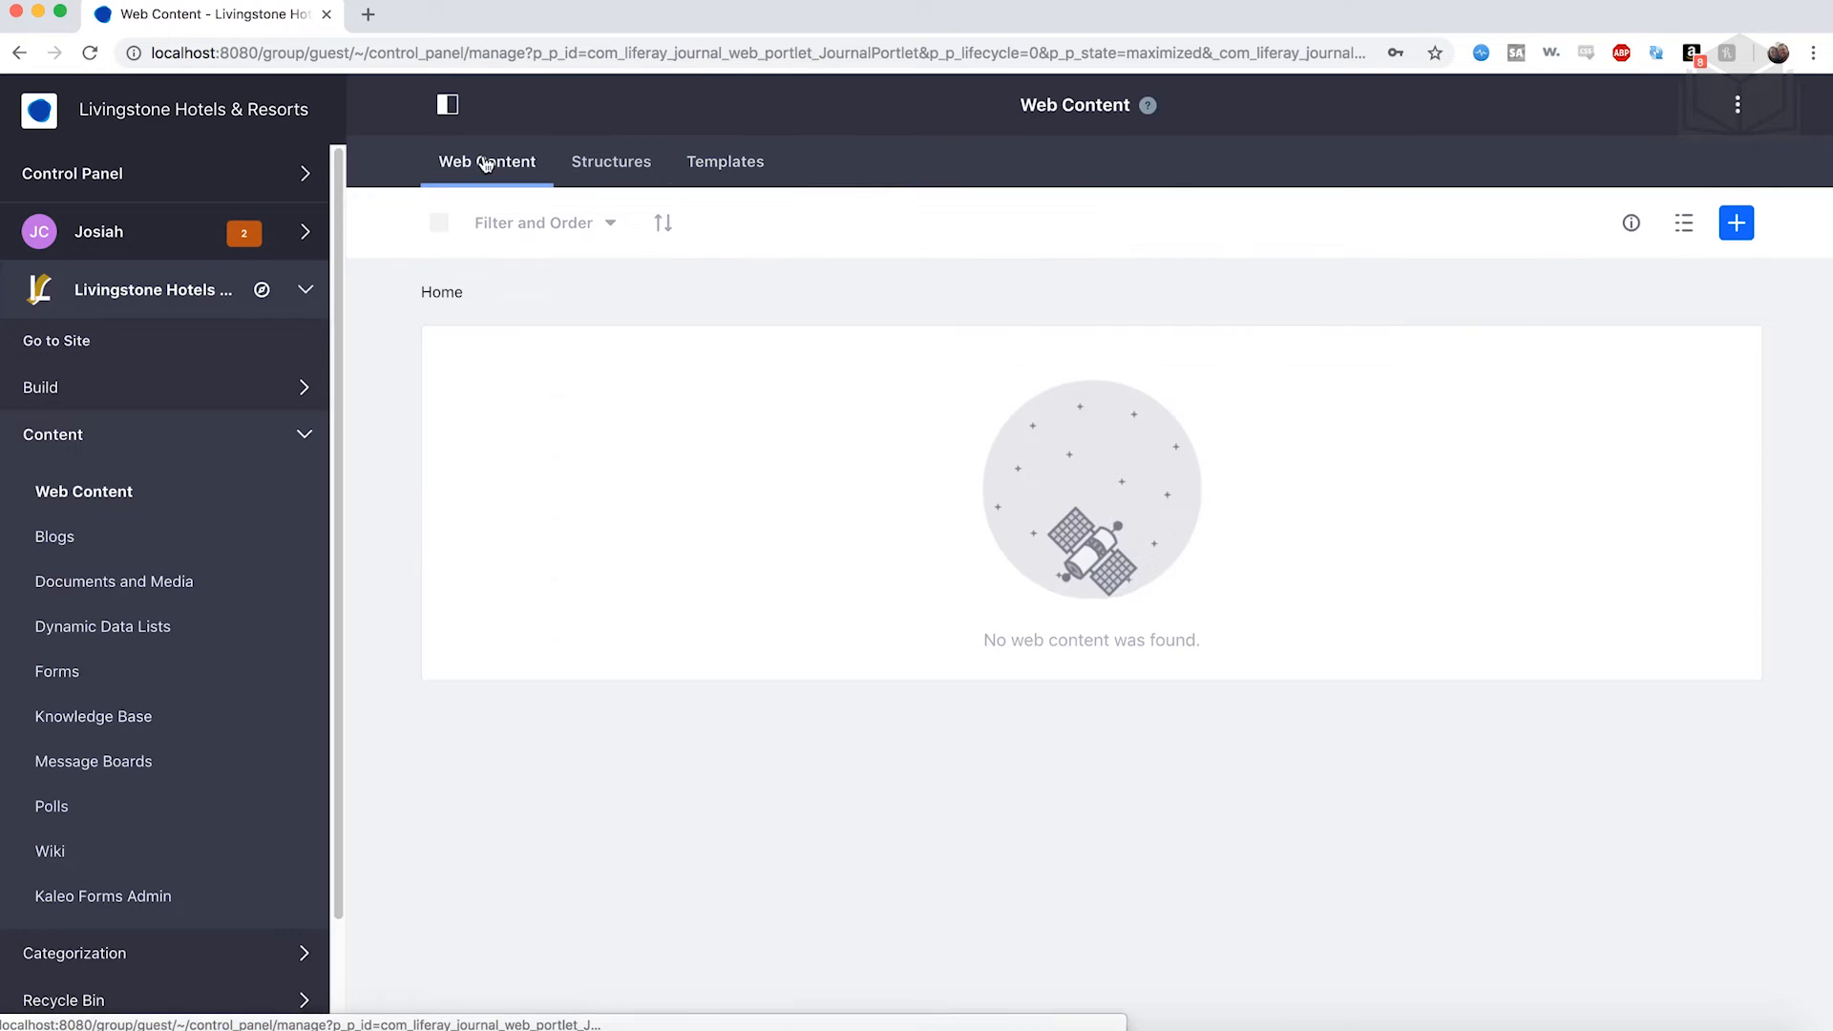
Import structures-templates.lar via Web Content Export / Import, then view the Structures list.
{"action": "left_click", "coordinate": [1738, 107]}
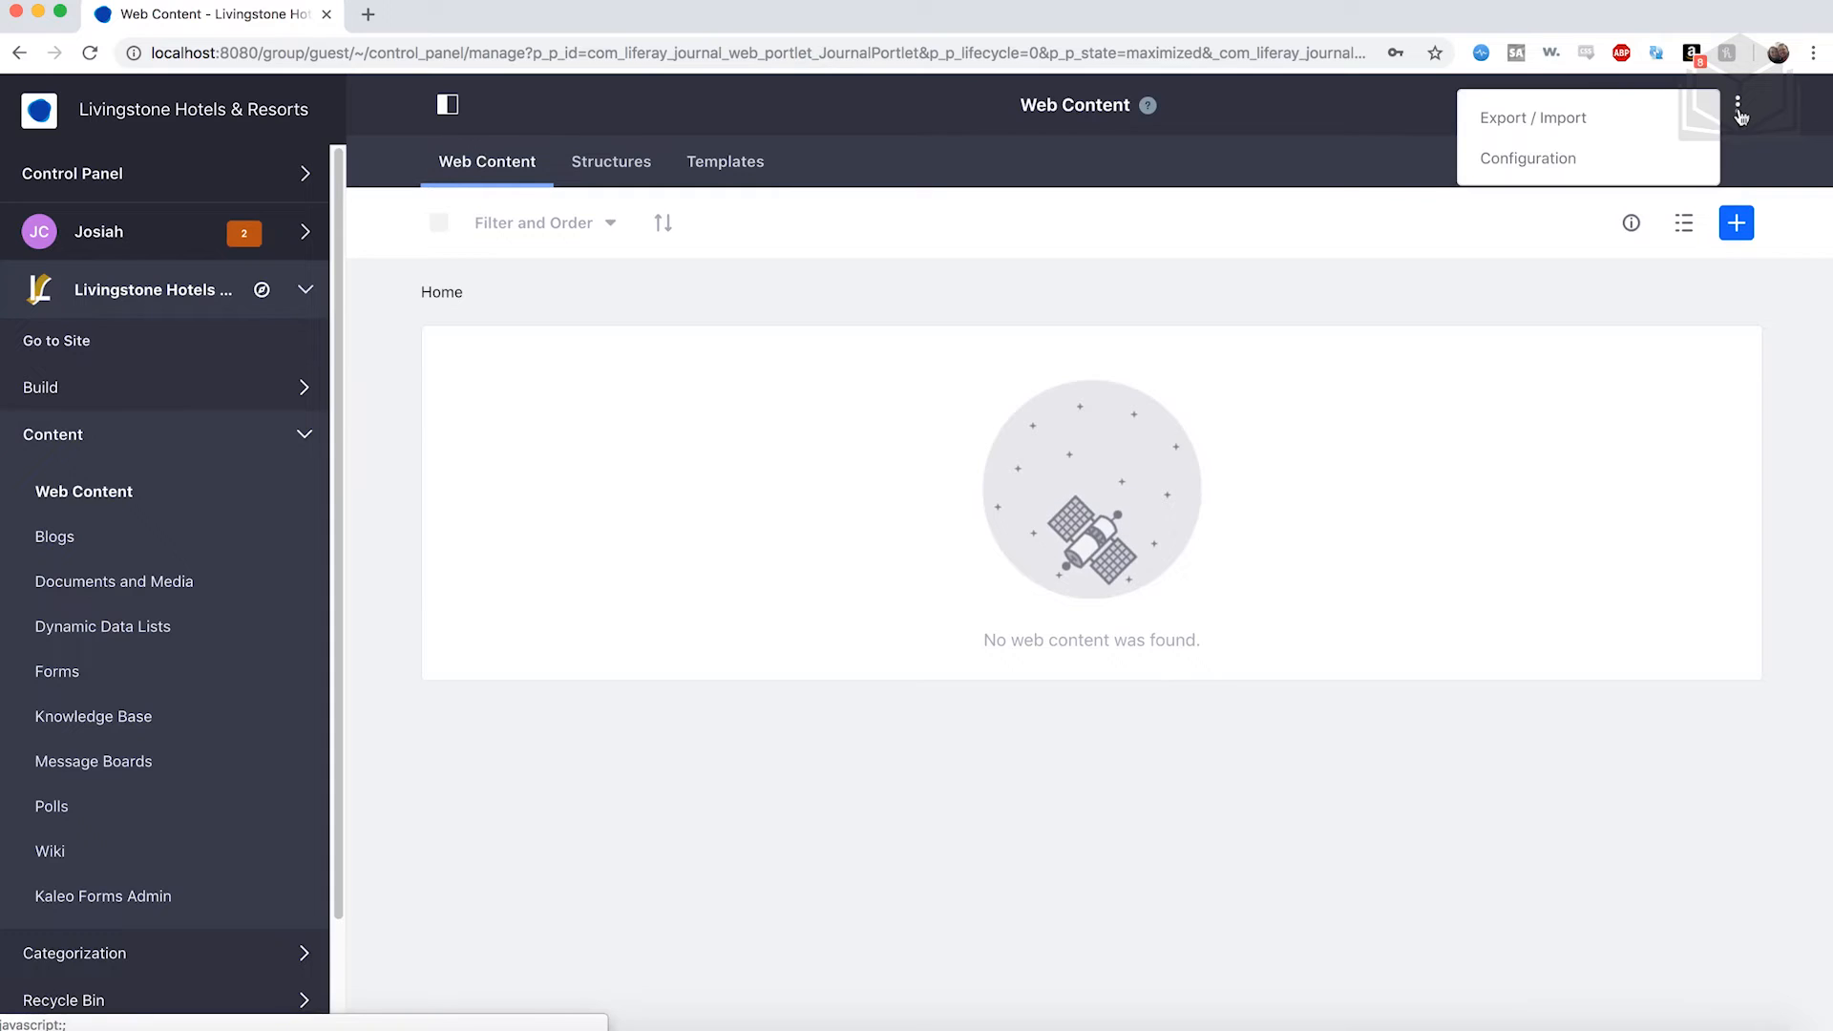
{"action": "left_click", "coordinate": [1641, 142]}
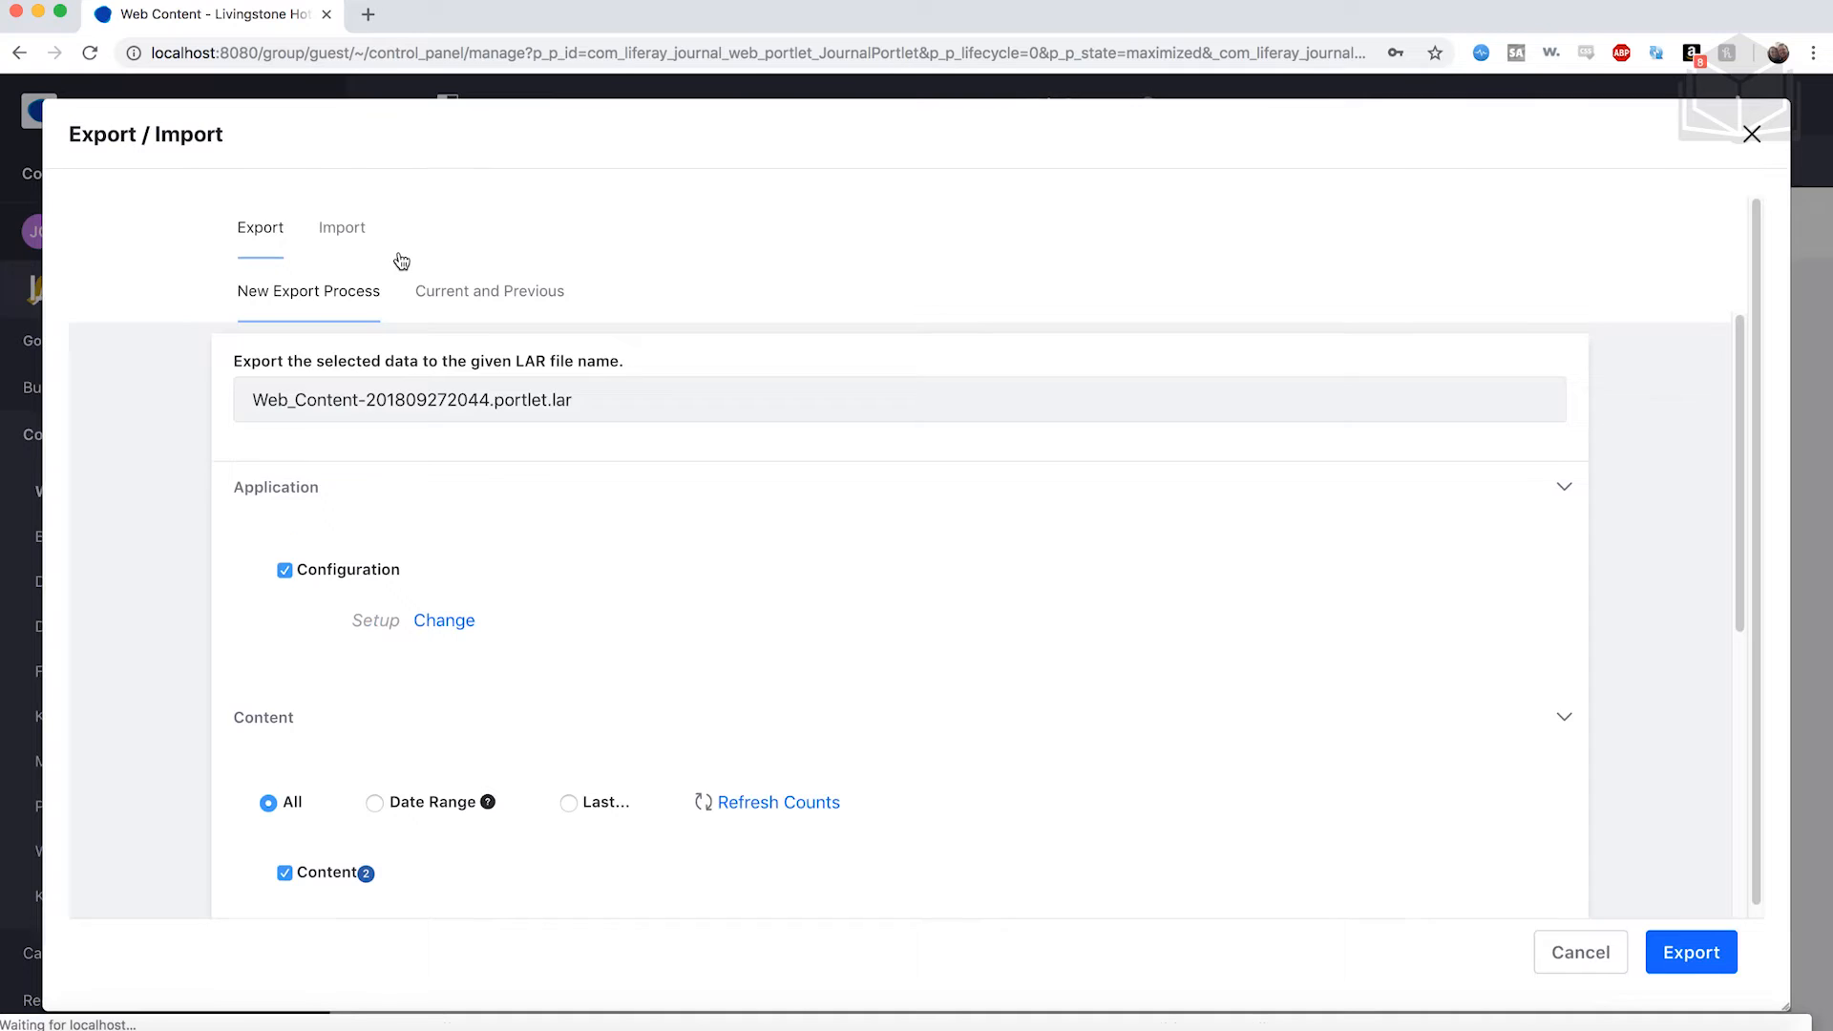
{"action": "left_click", "coordinate": [350, 216]}
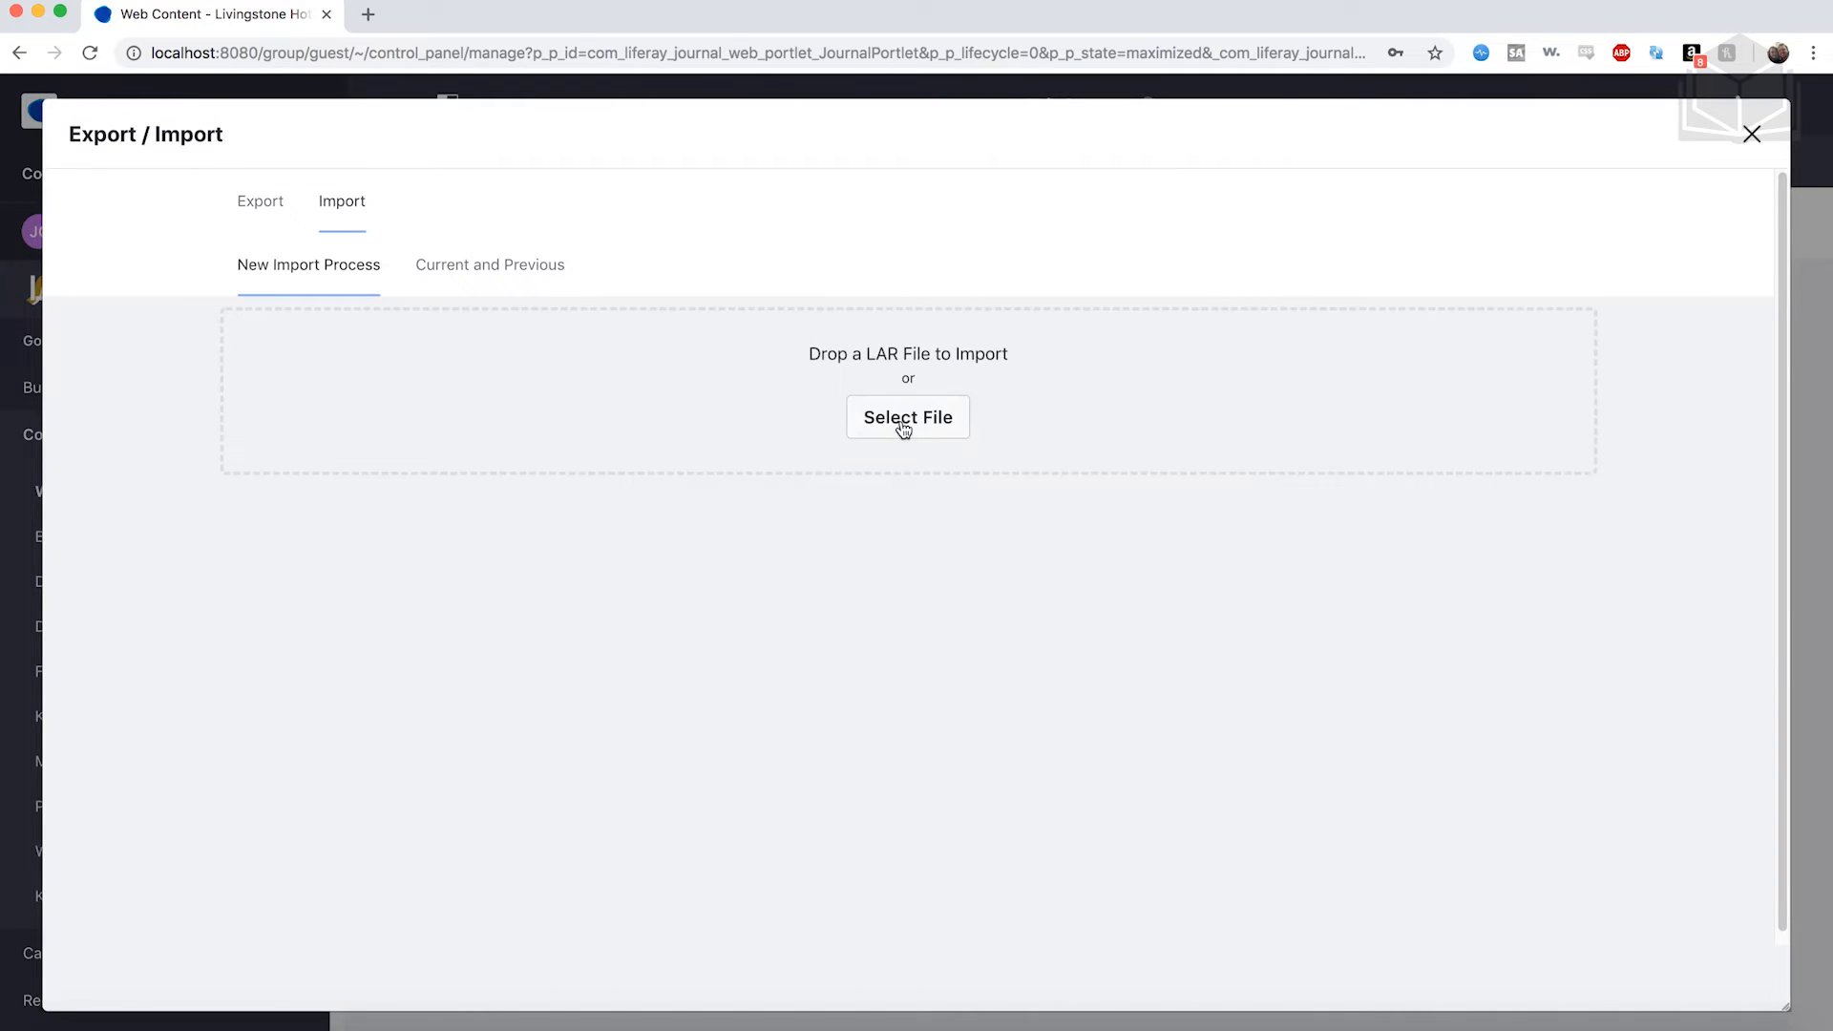
{"action": "left_click", "coordinate": [902, 430]}
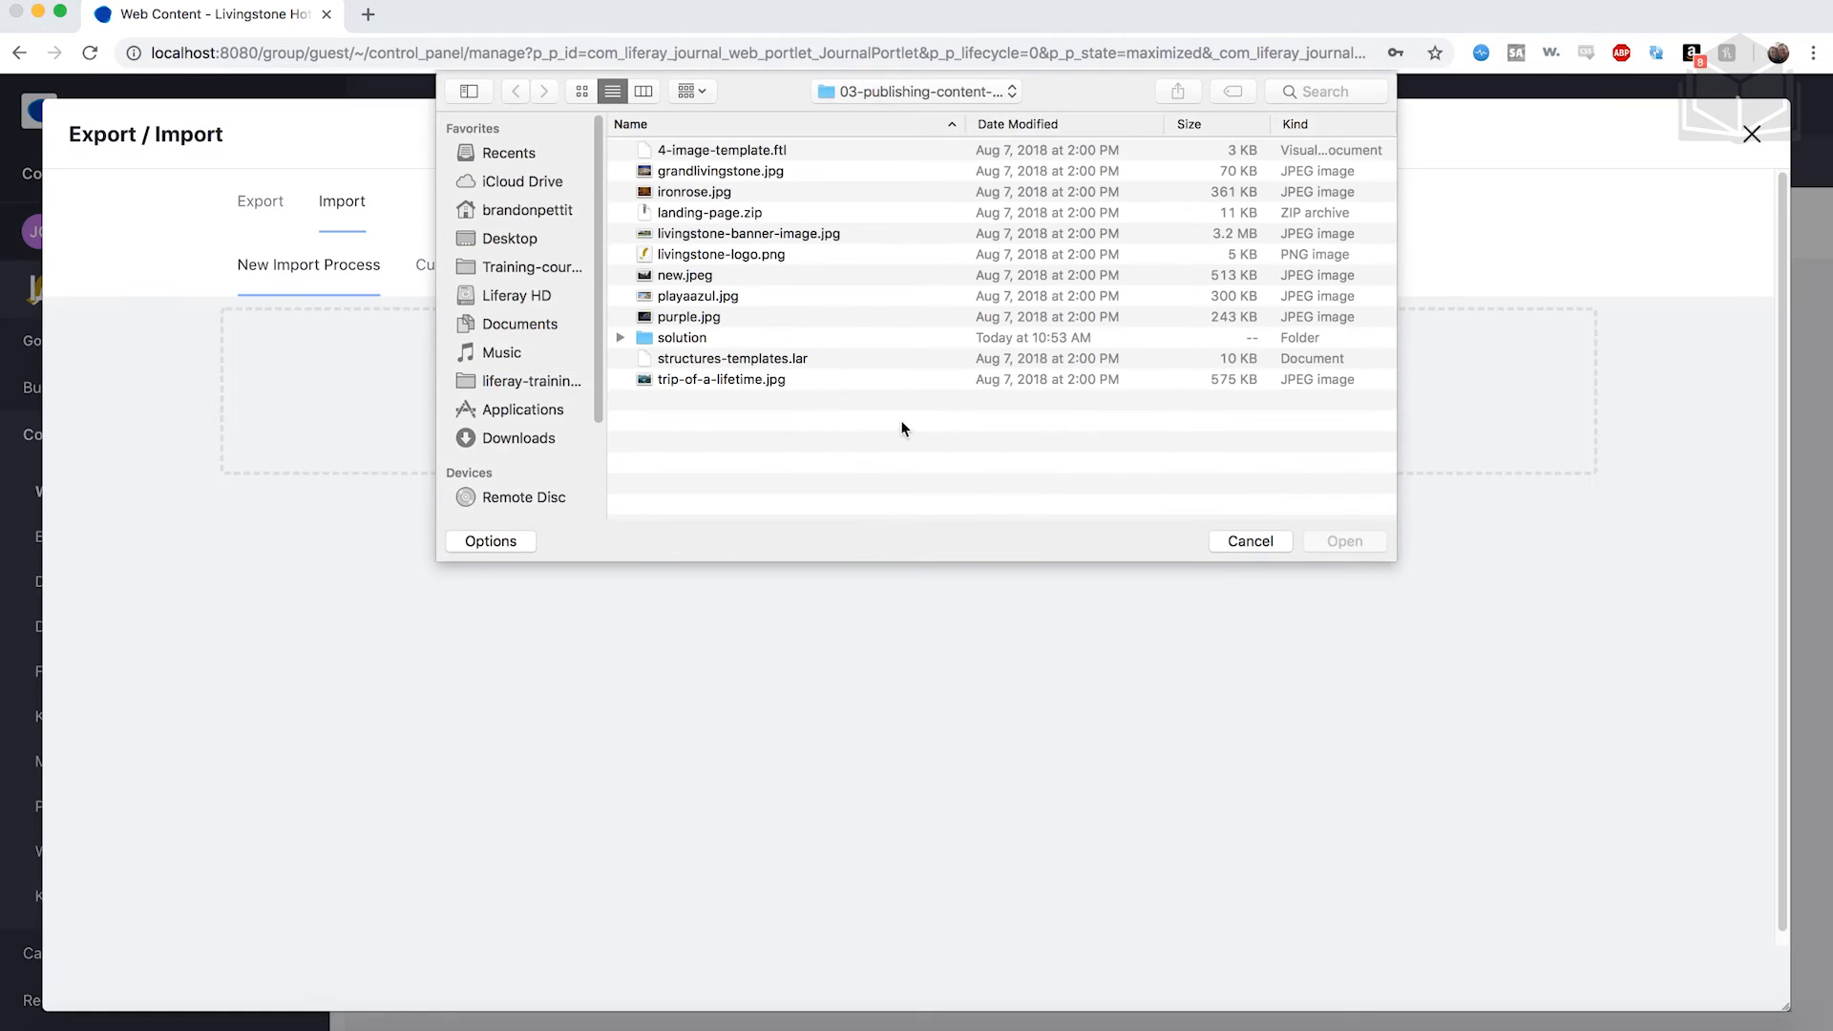
{"action": "left_click", "coordinate": [750, 361]}
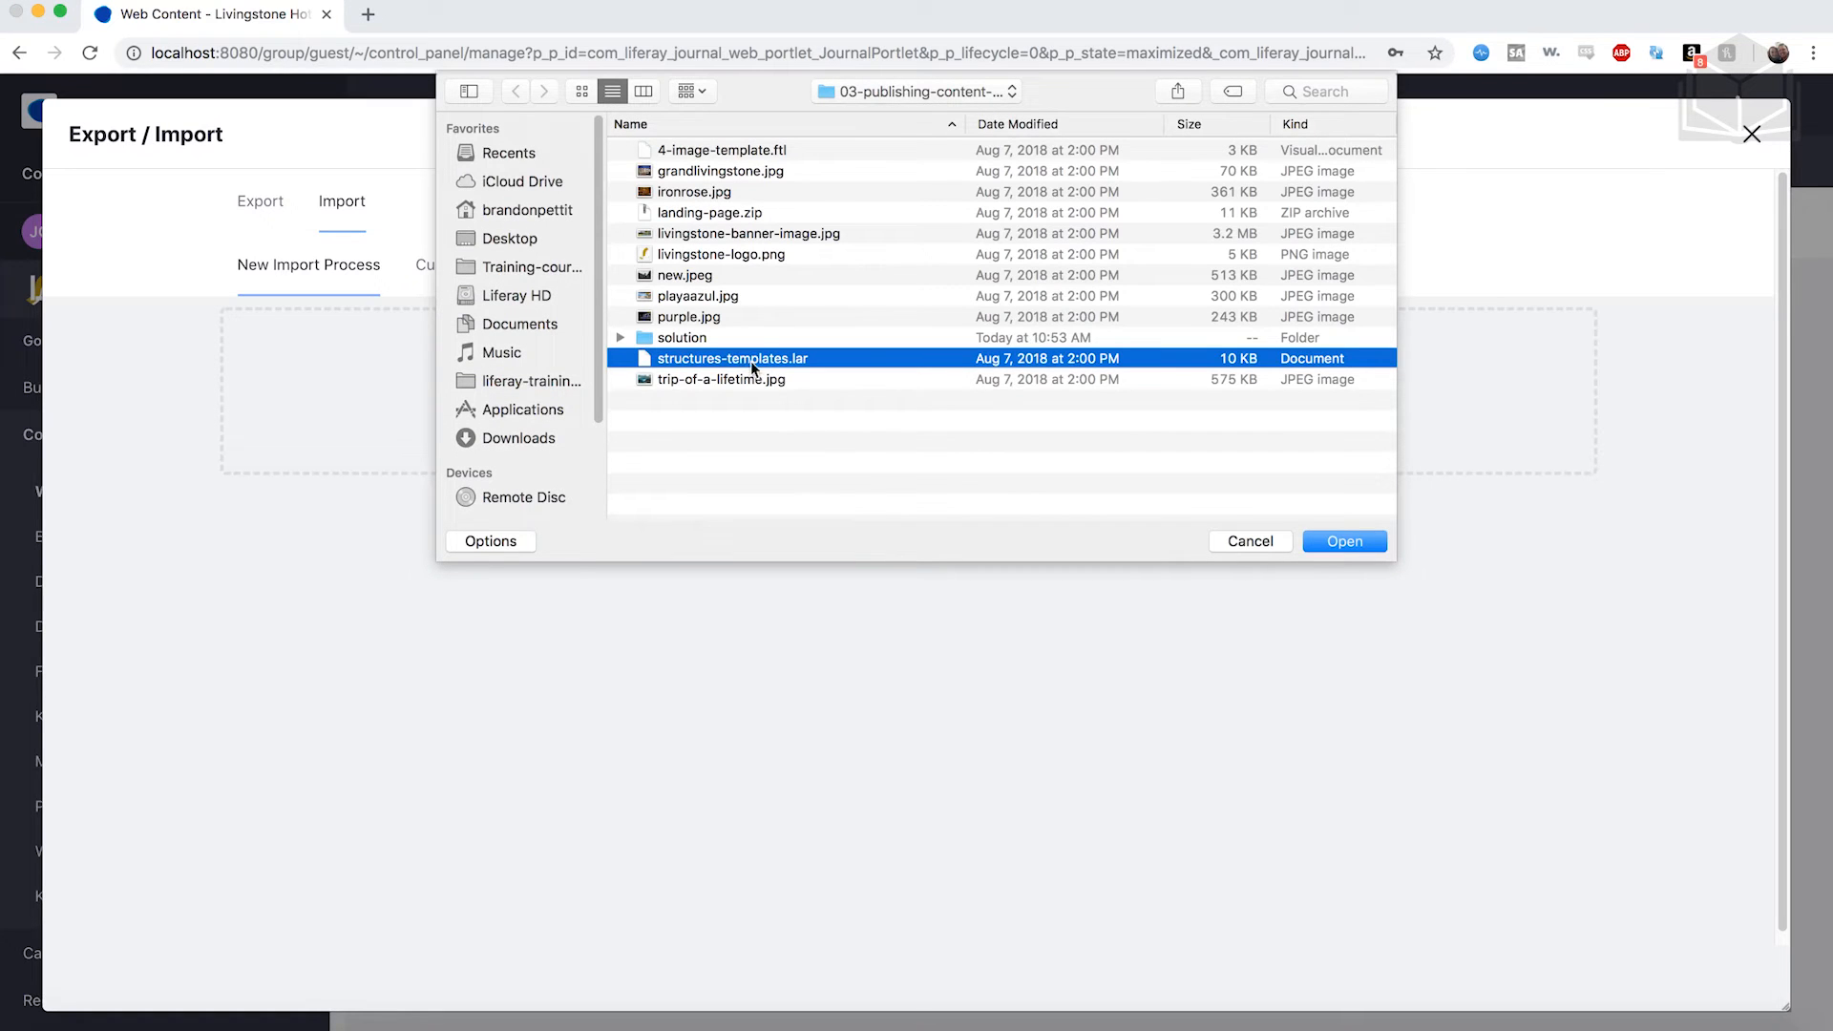
{"action": "left_click", "coordinate": [1343, 540]}
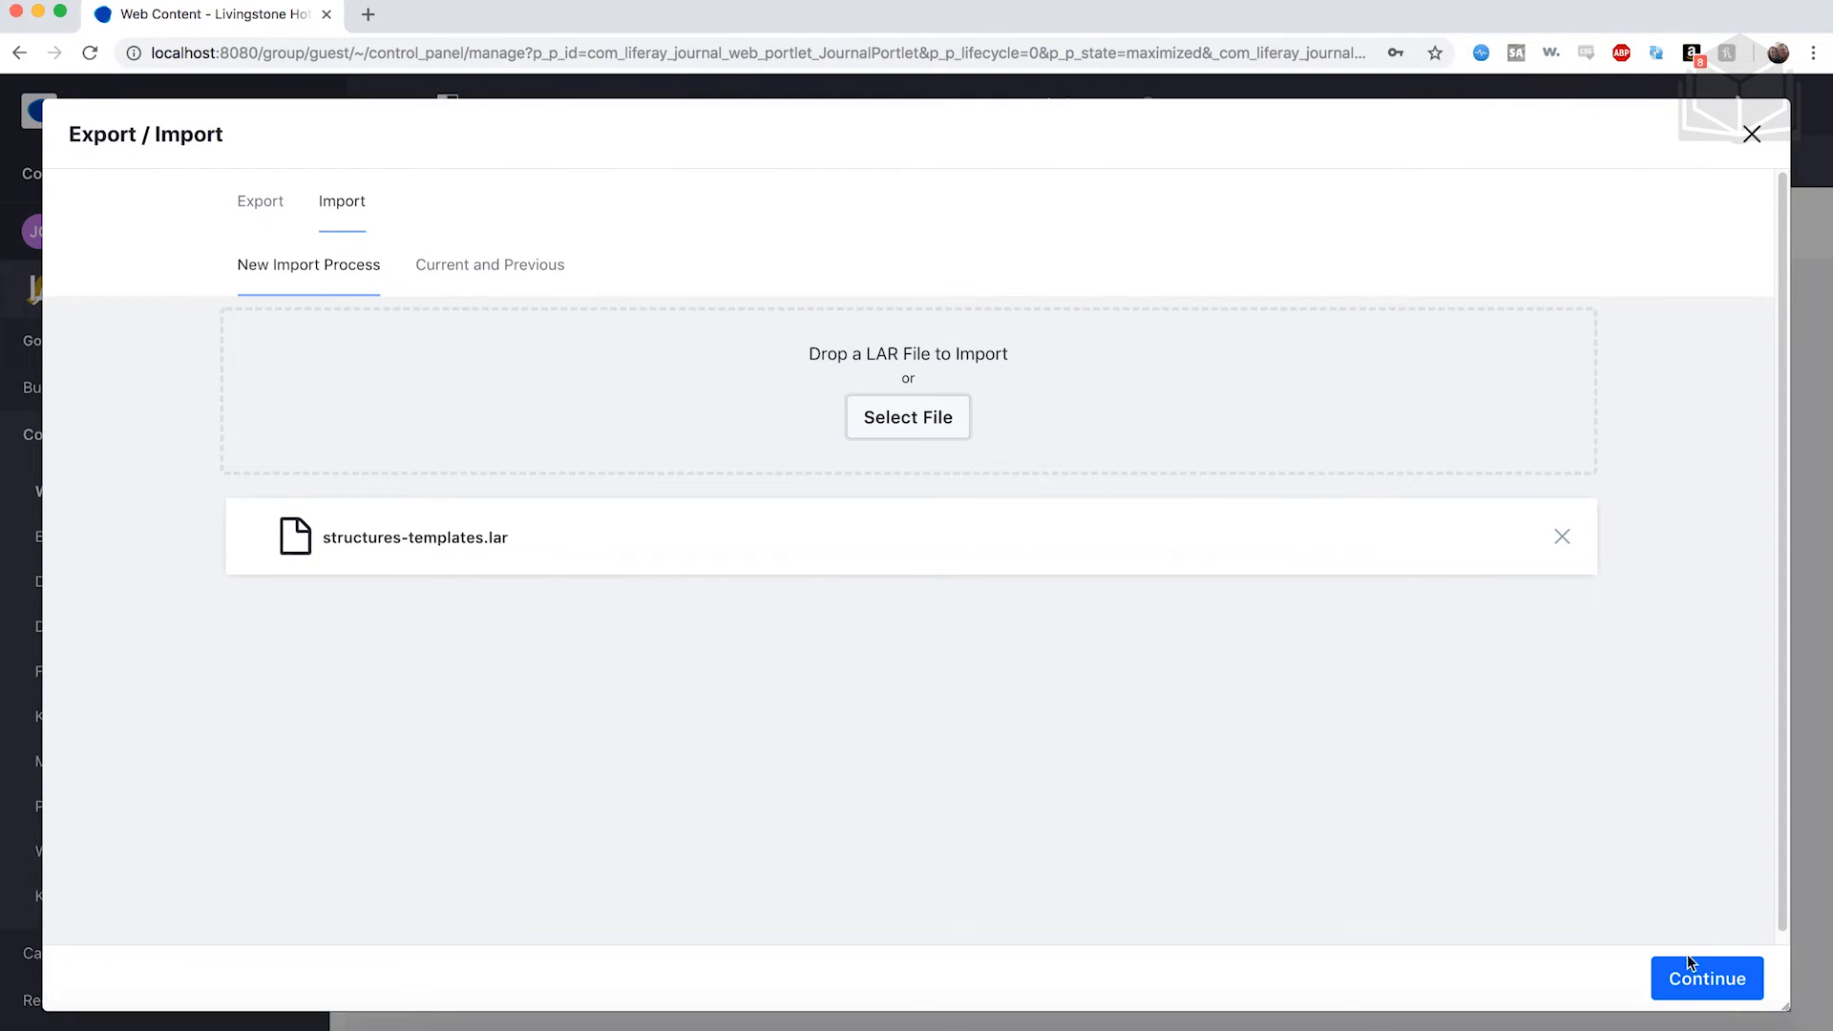
{"action": "left_click", "coordinate": [1699, 977]}
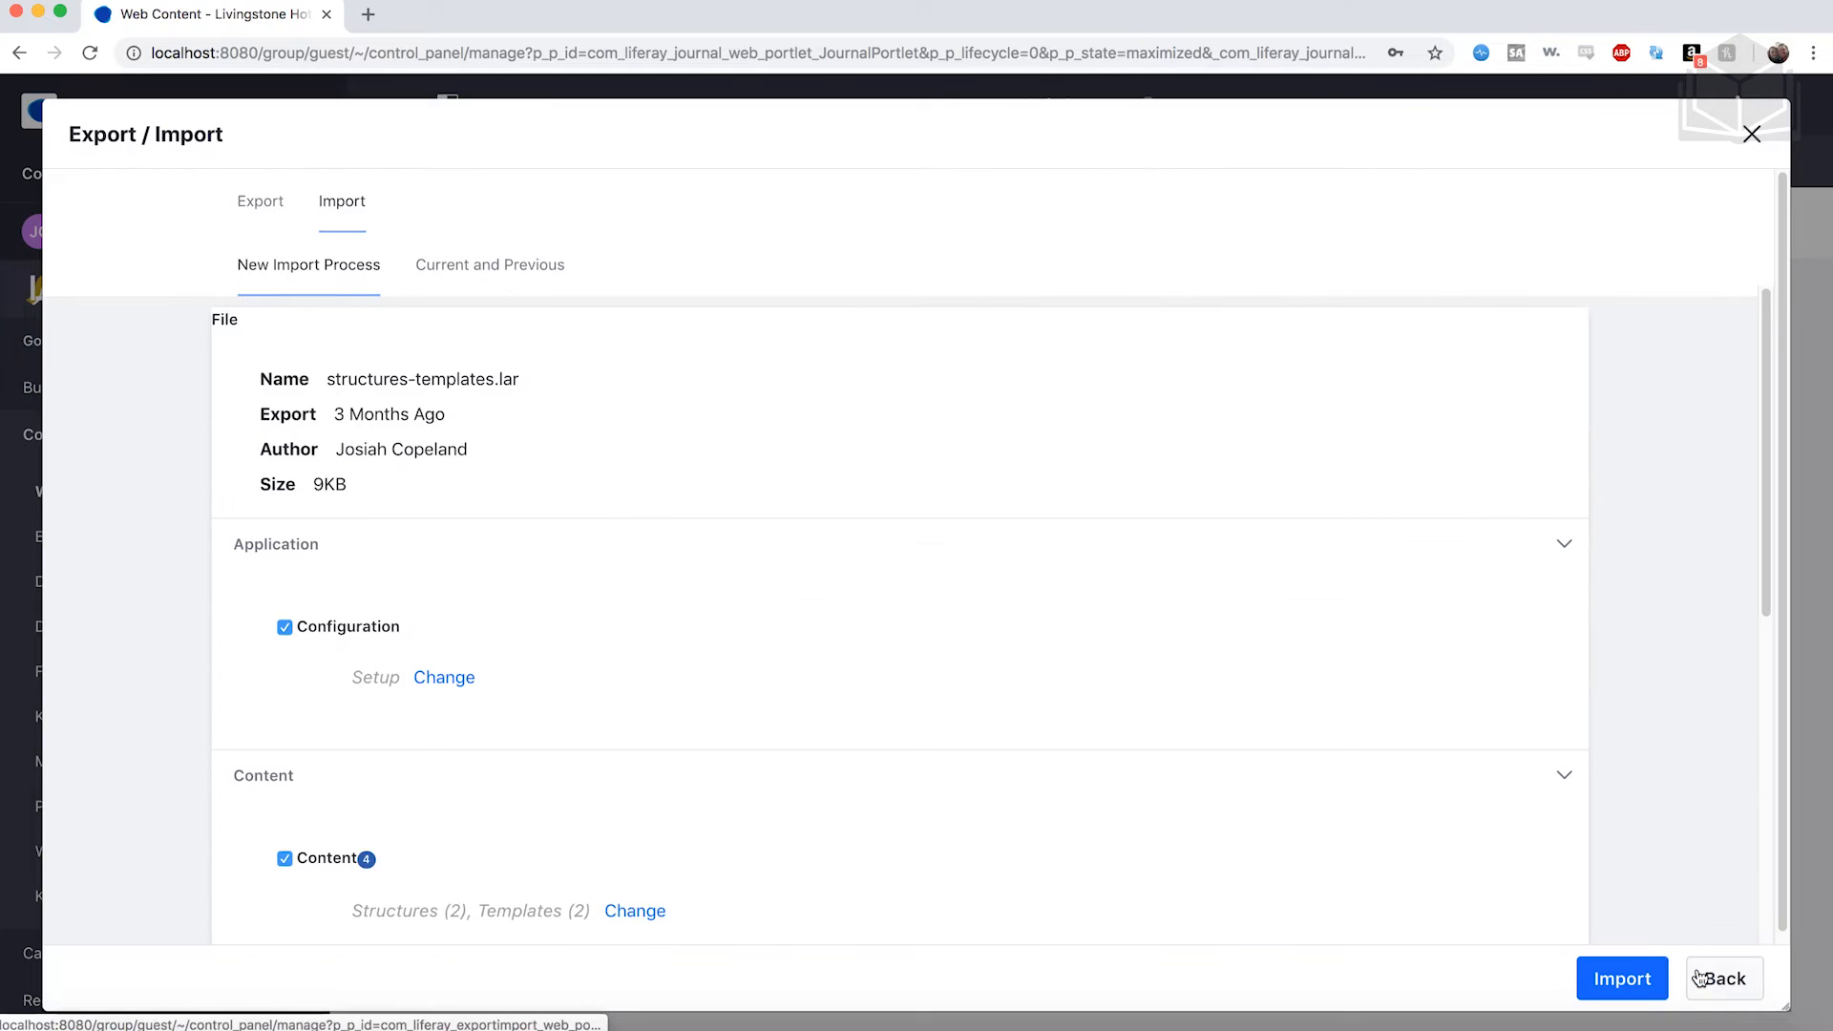
{"action": "left_click", "coordinate": [1649, 981]}
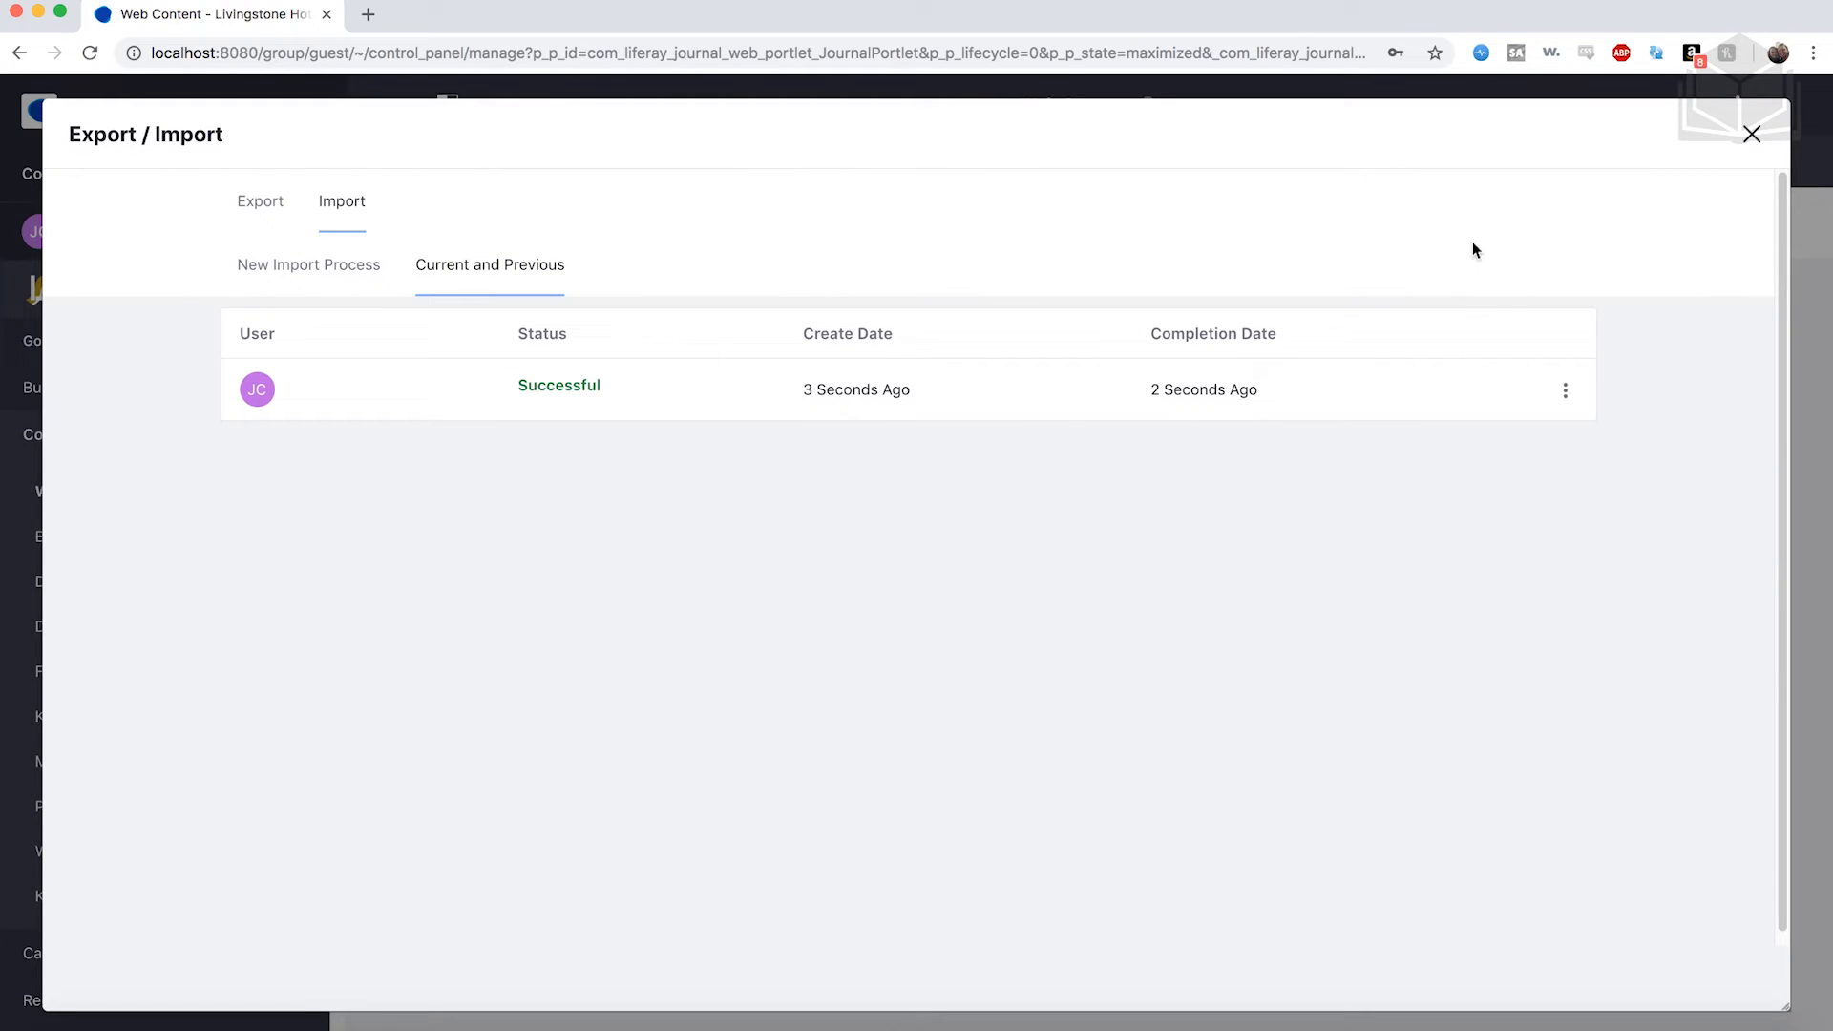
{"action": "left_click", "coordinate": [1752, 133]}
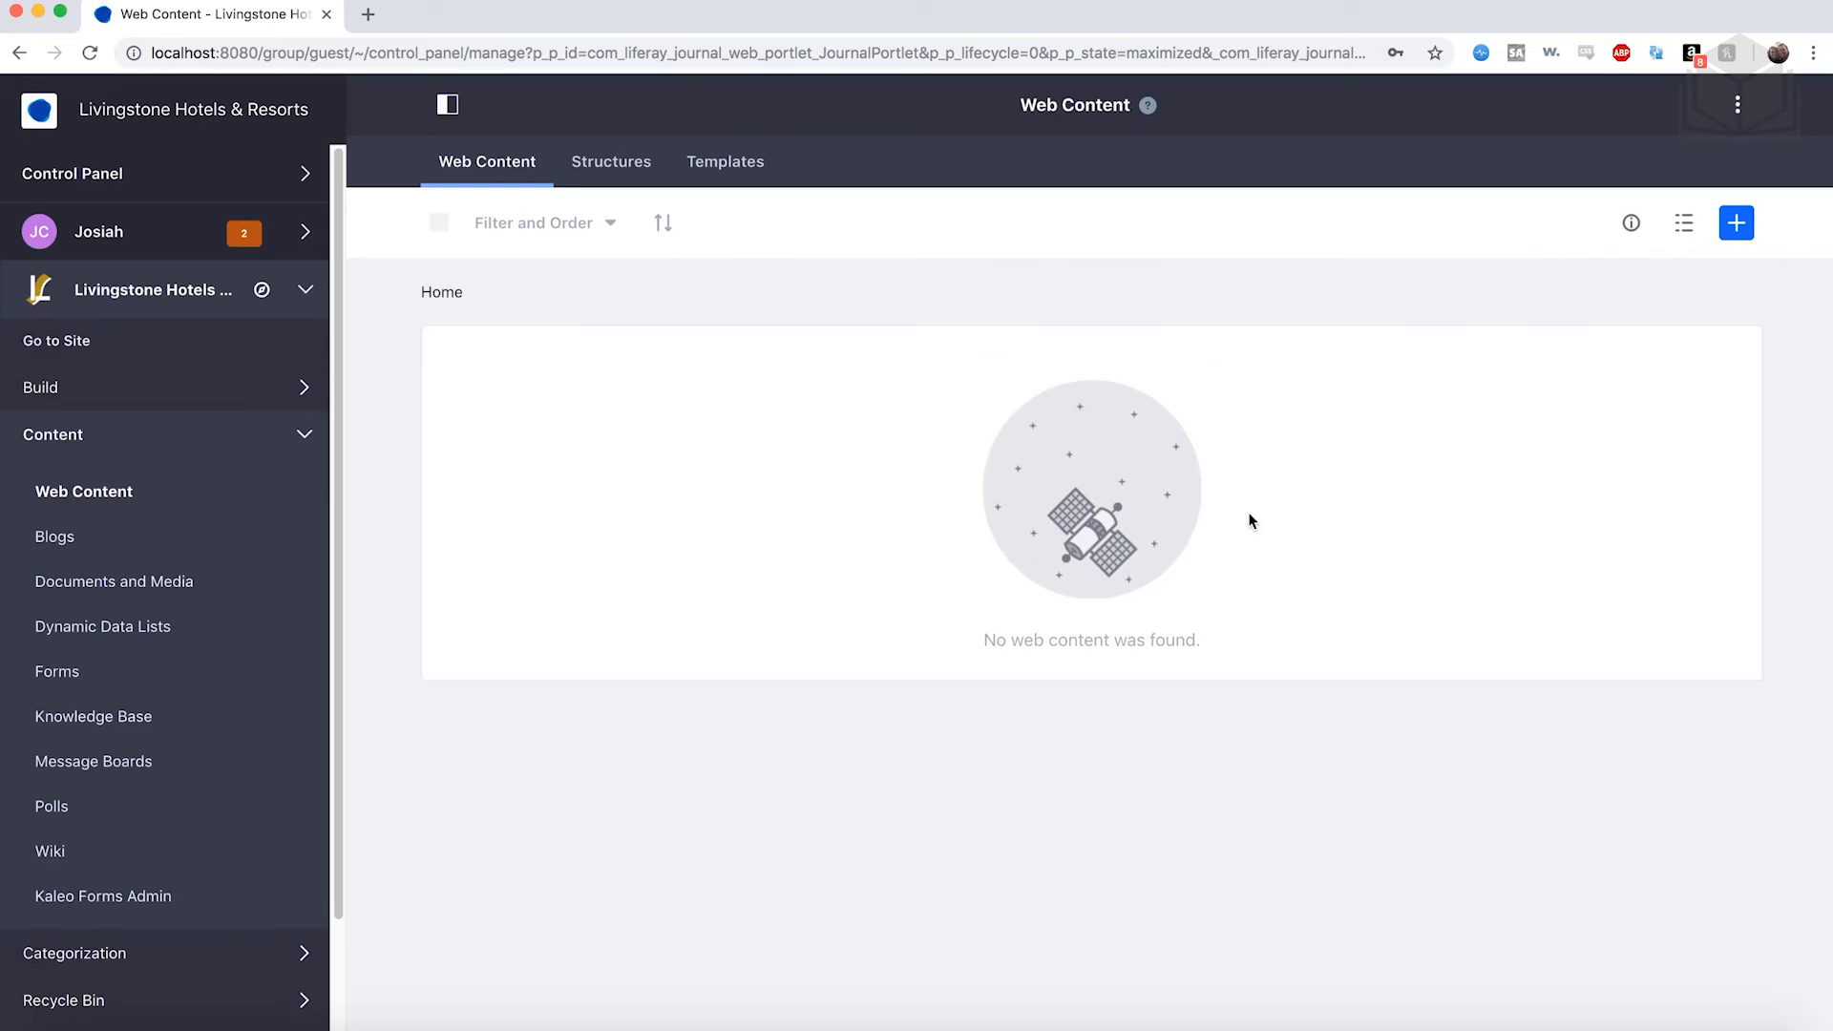
{"action": "left_click", "coordinate": [594, 164]}
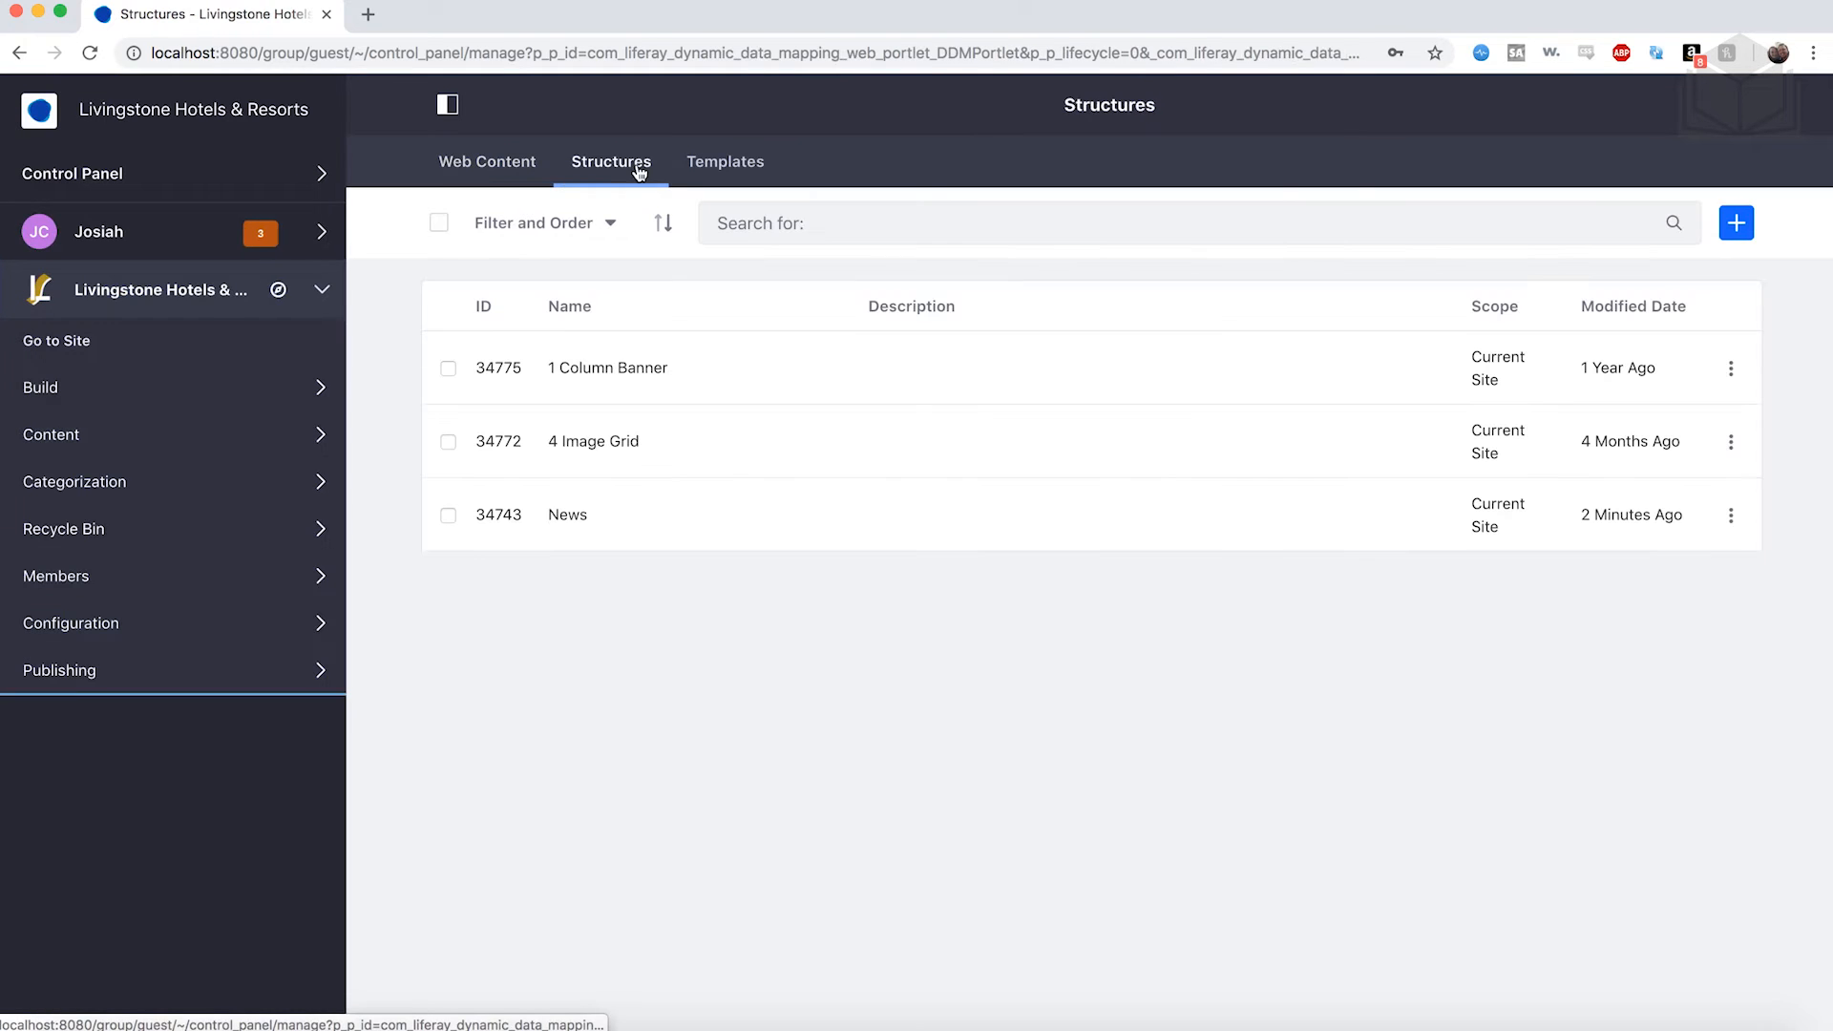
Switch between Structures and Templates to see the imported 4 Image Grid and 1 Column Banner templates.
{"action": "left_click", "coordinate": [716, 165]}
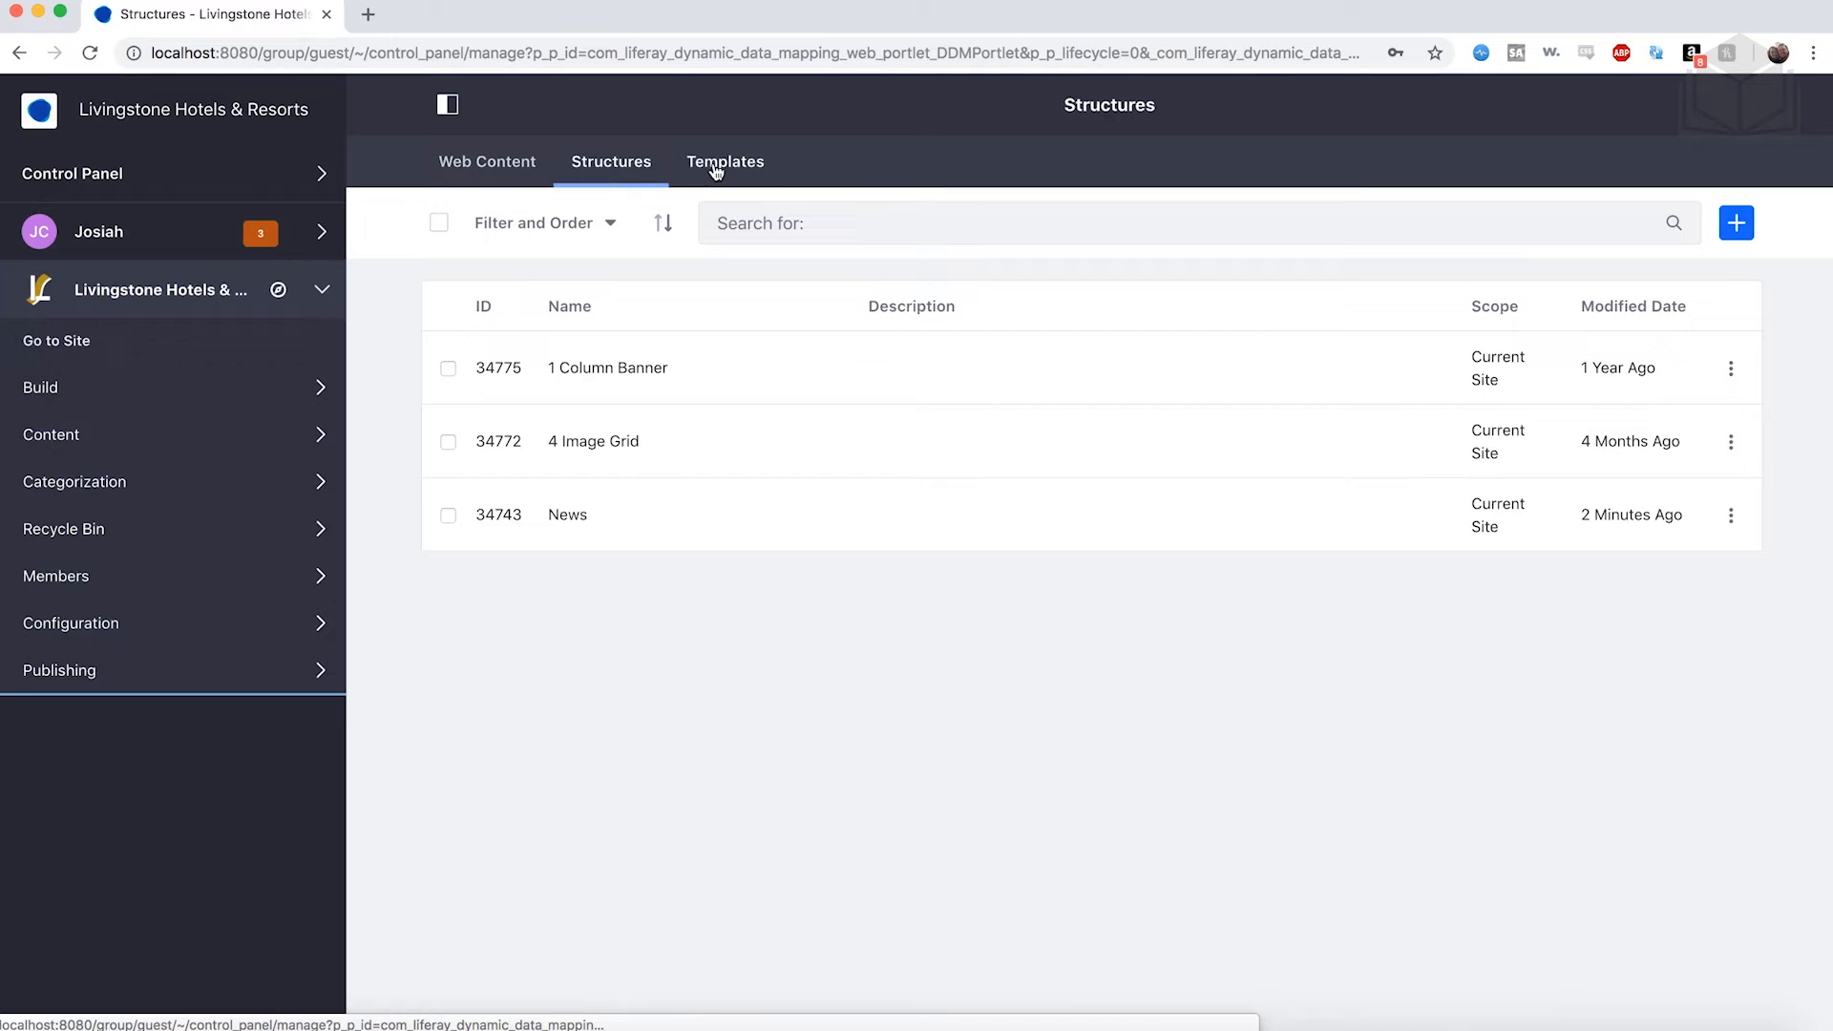
{"action": "left_click", "coordinate": [620, 169]}
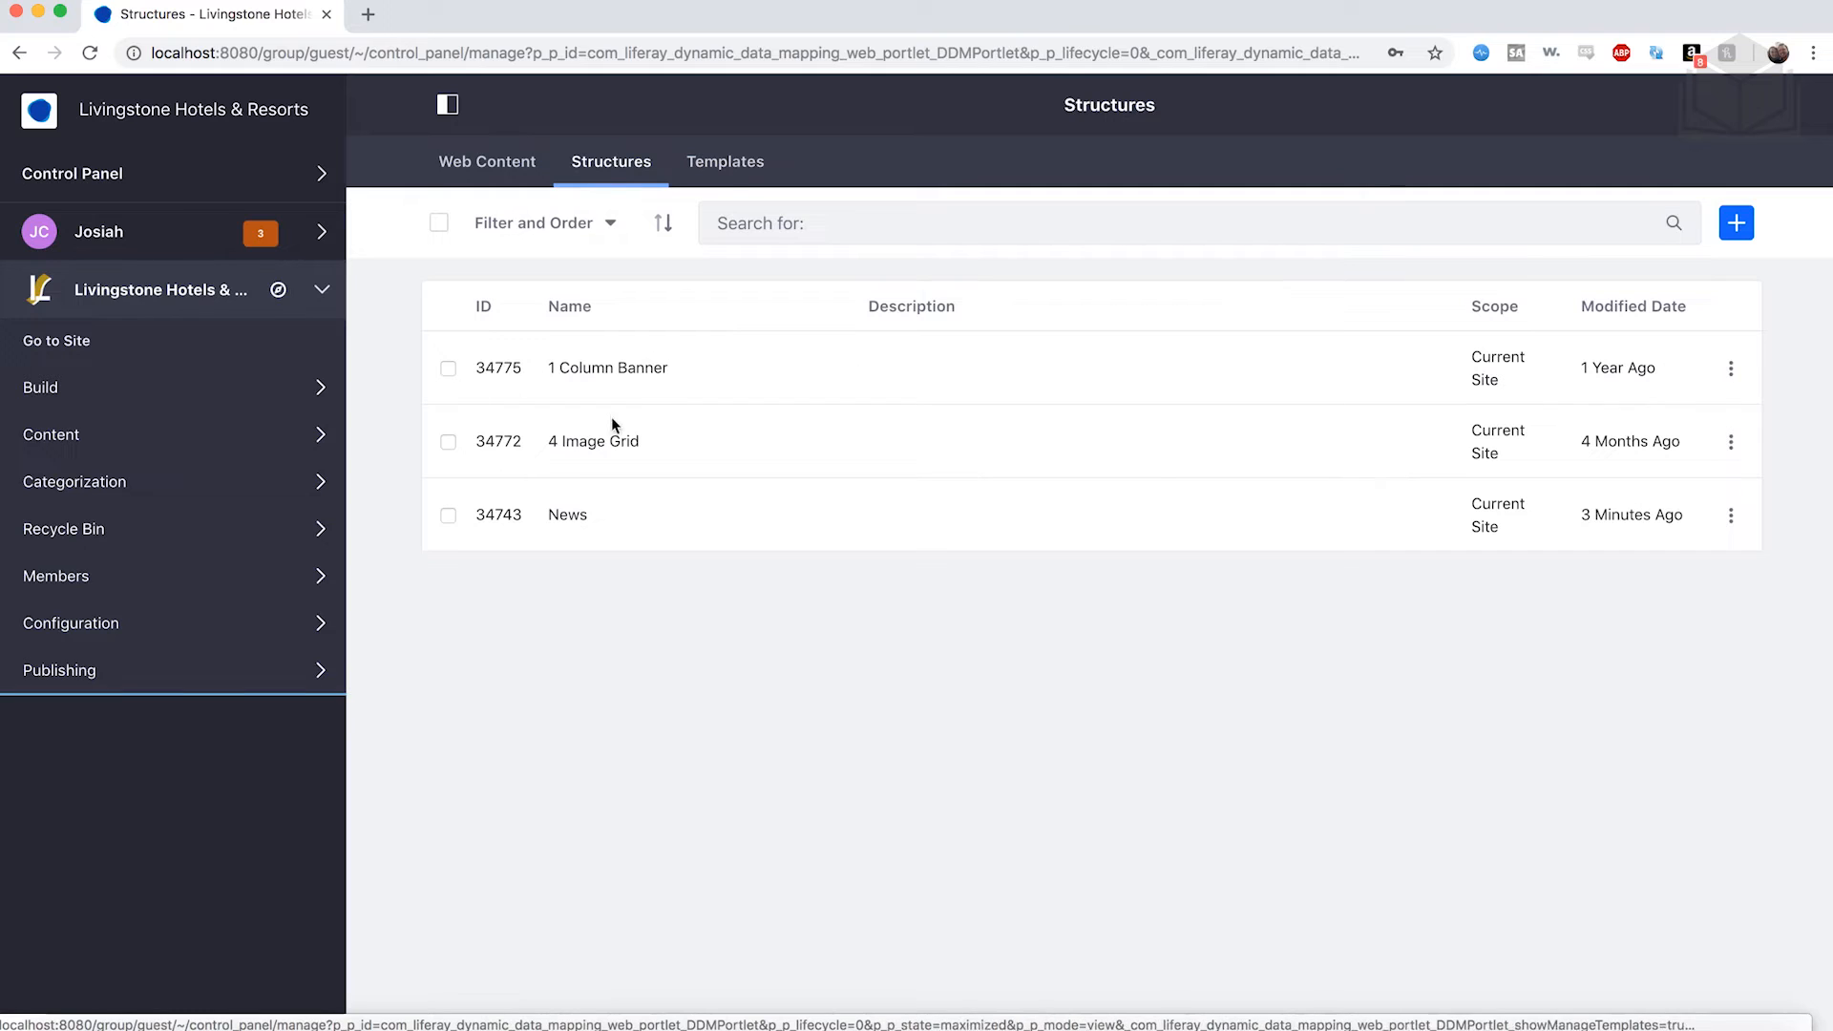
{"action": "left_click", "coordinate": [757, 170]}
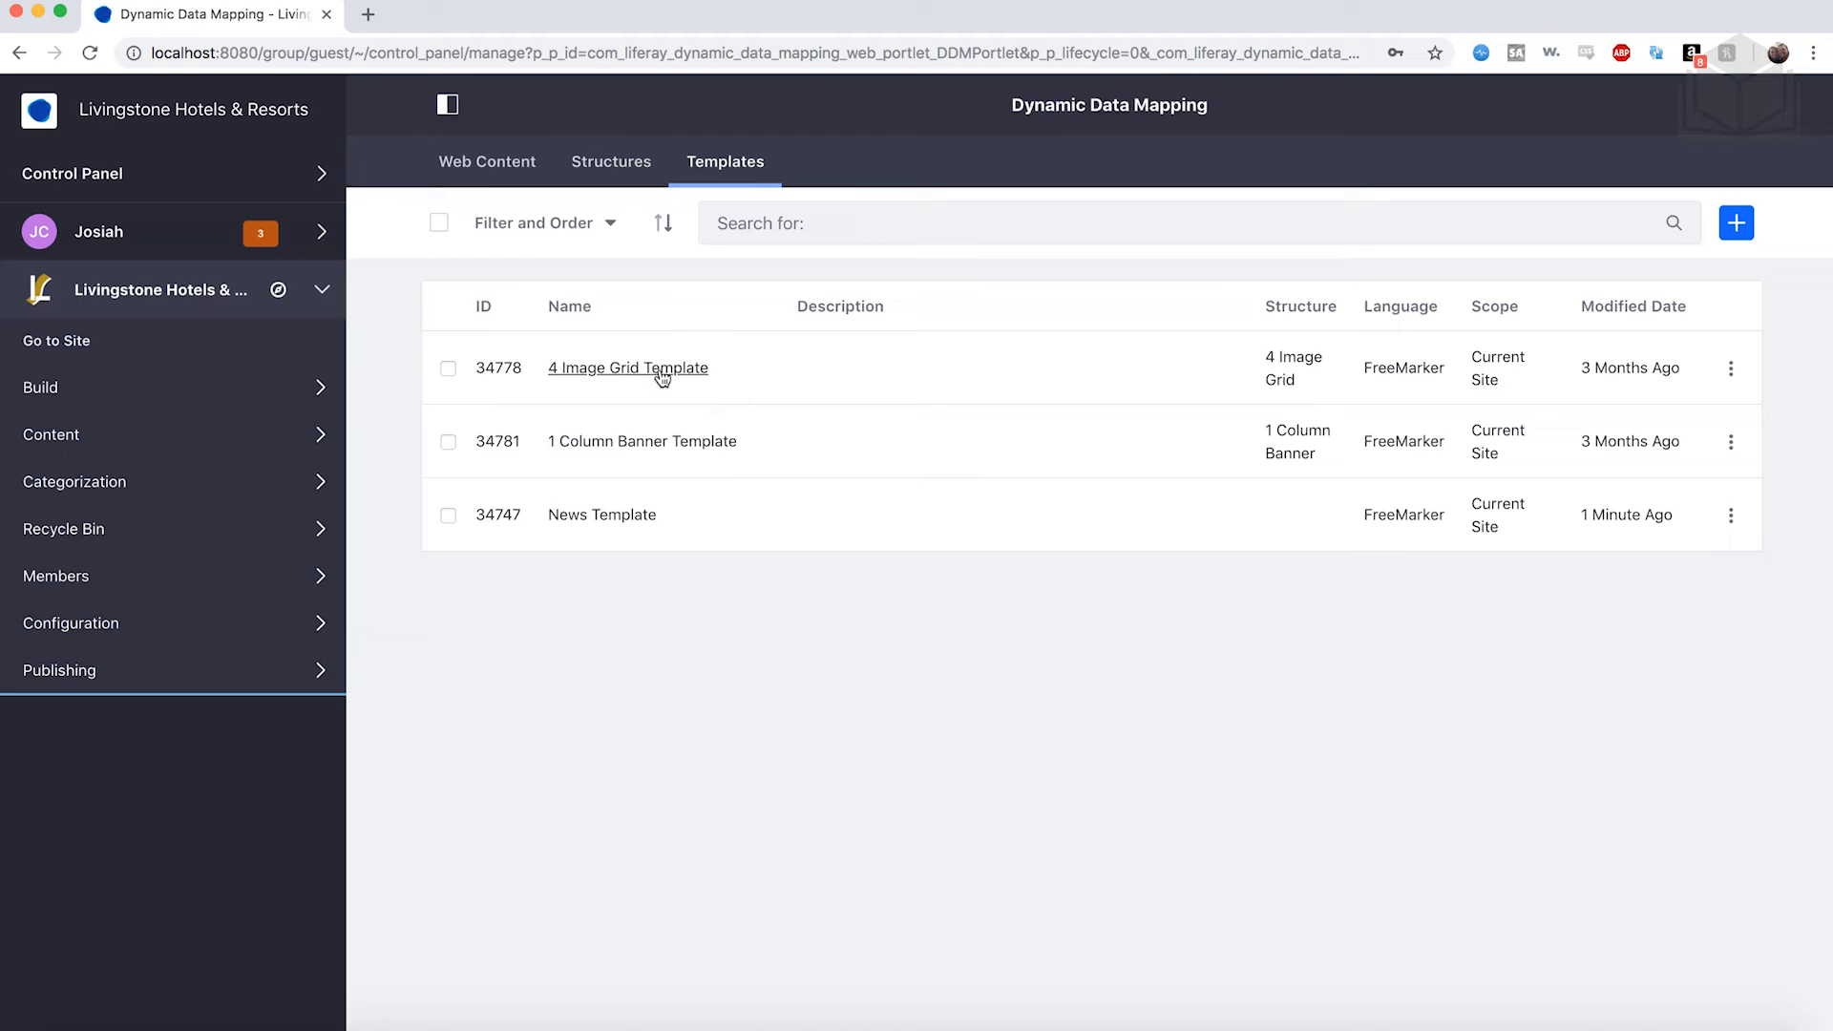
Load 4-image-template.ftl as the 4 Image Grid Template's script, save, and reopen it.
{"action": "left_click", "coordinate": [661, 376]}
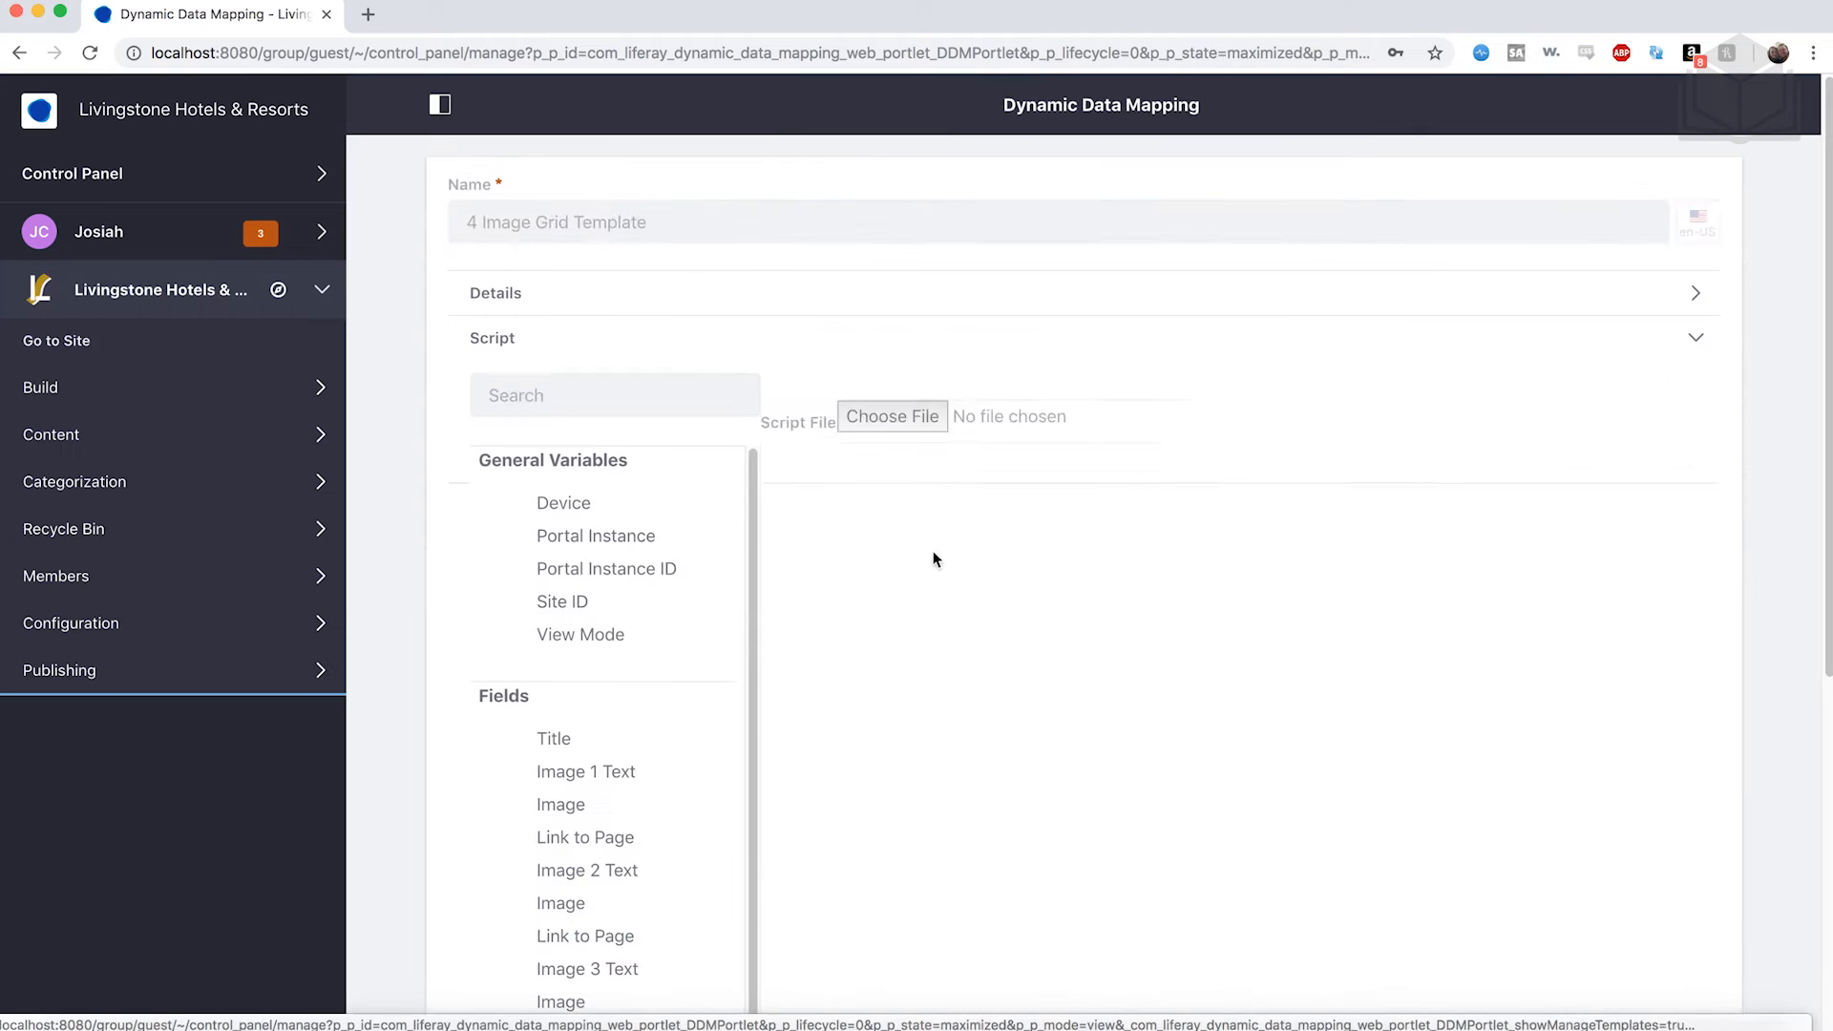
{"action": "scroll", "coordinate": [932, 552], "scroll_direction": "down", "scroll_amount": 2}
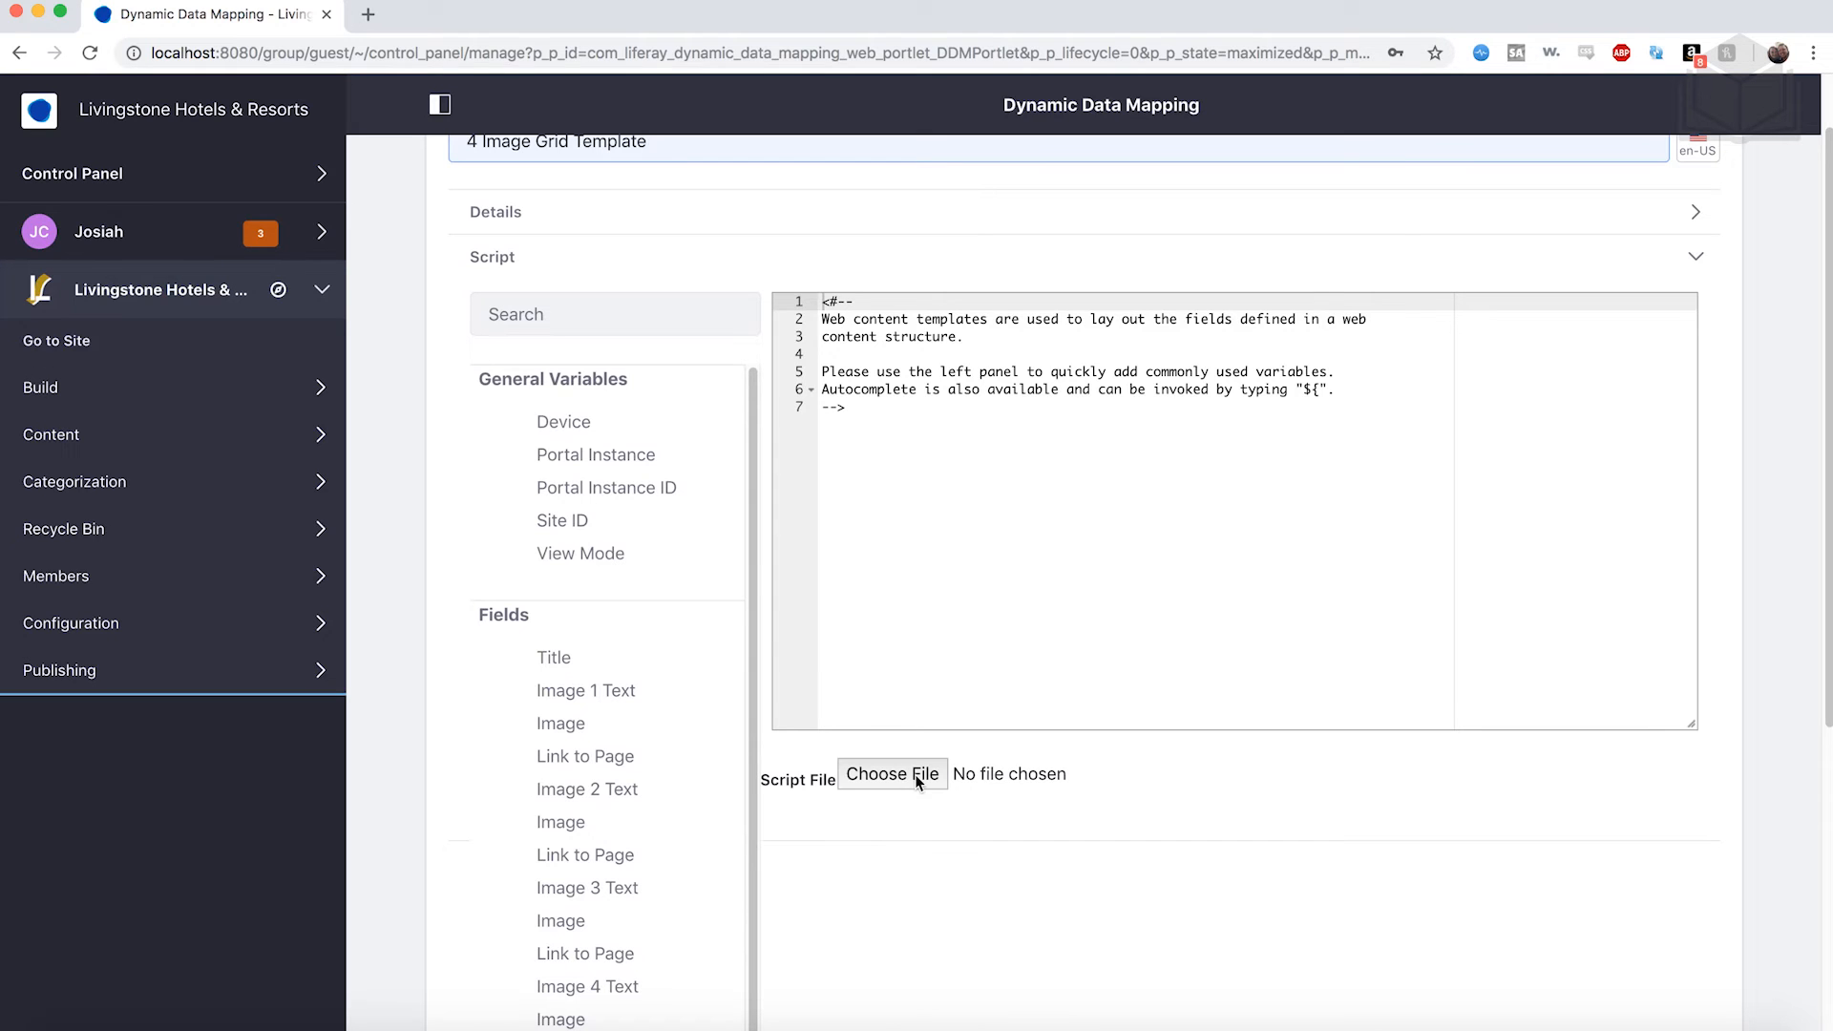
{"action": "left_click", "coordinate": [917, 781]}
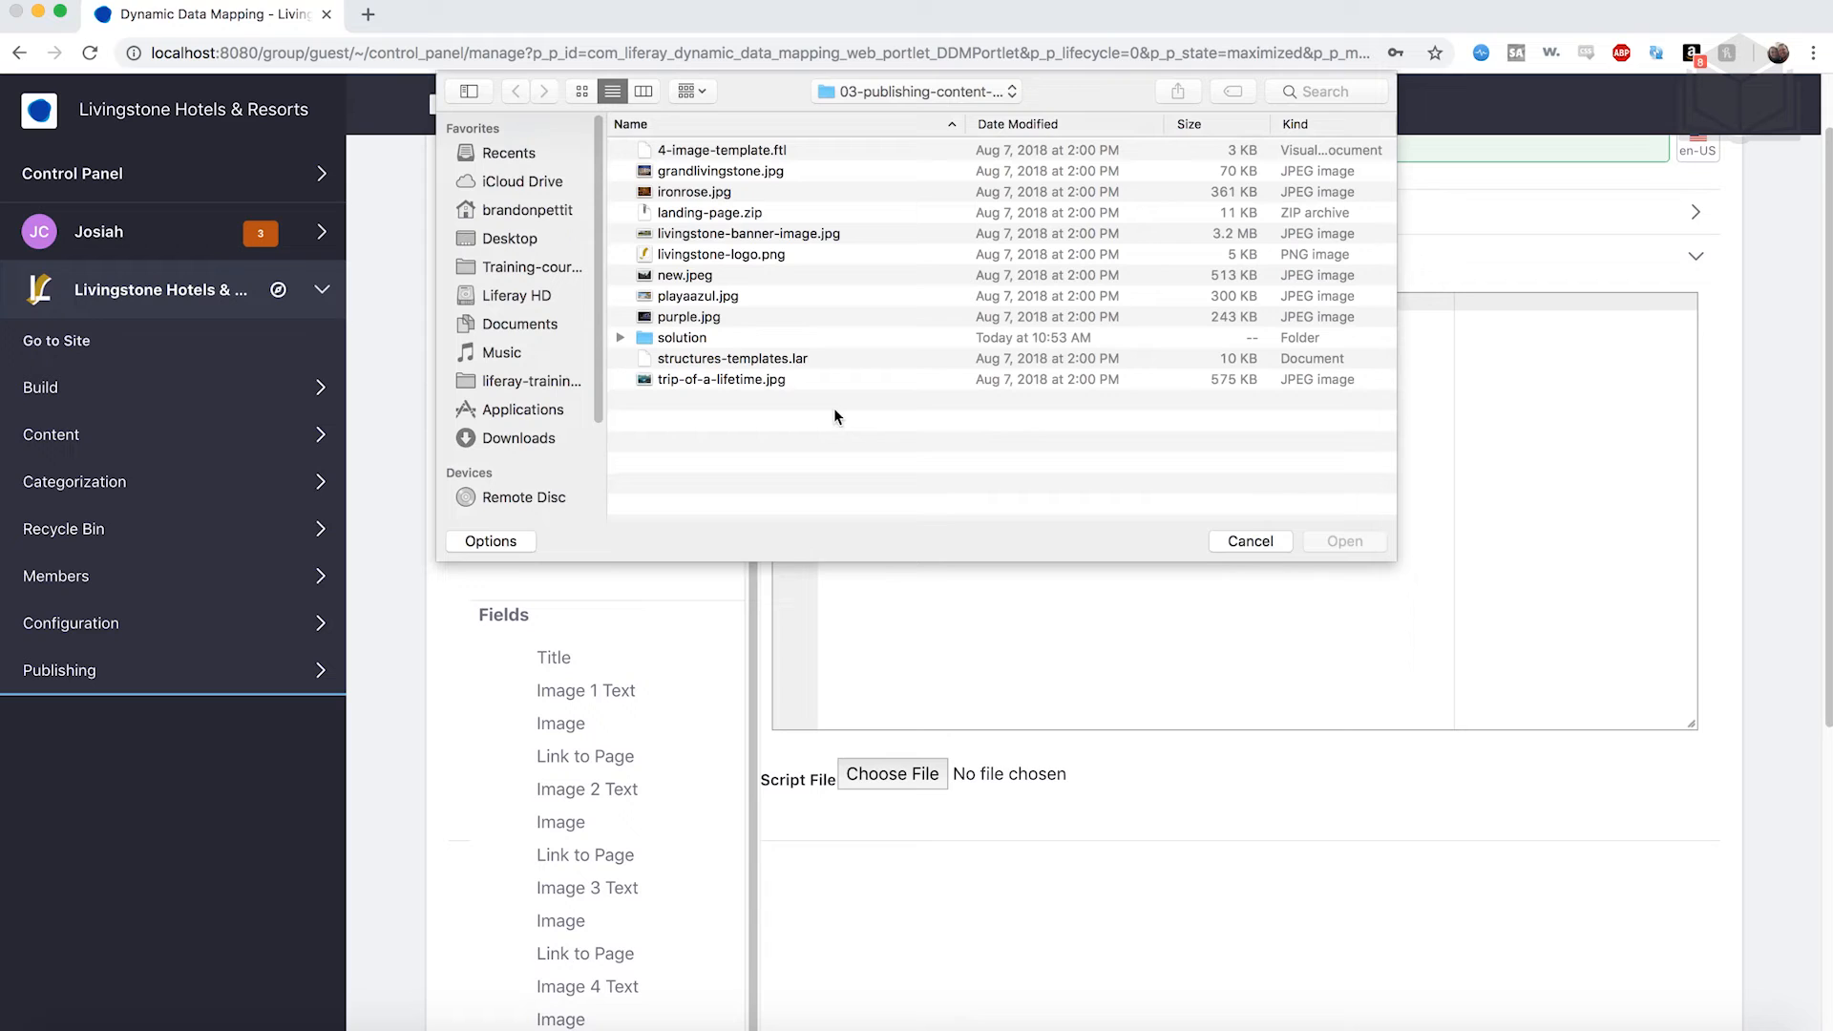
{"action": "left_click", "coordinate": [706, 150]}
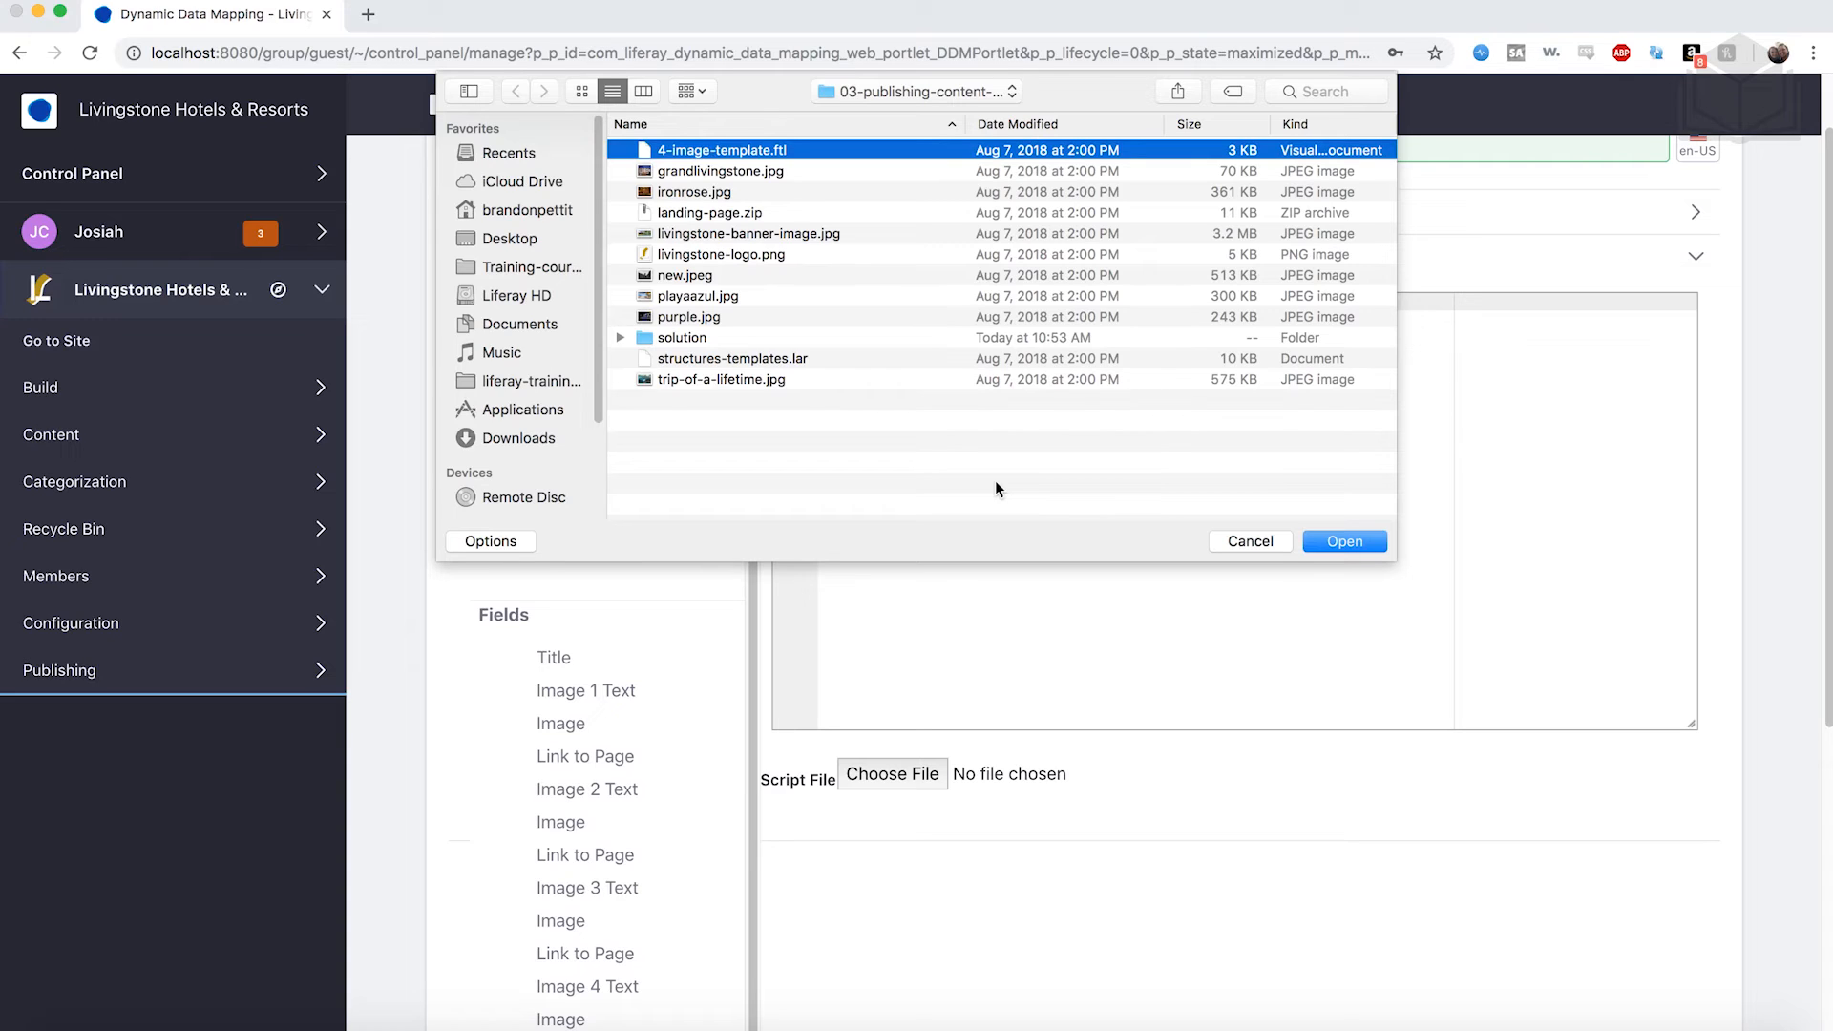
{"action": "left_click", "coordinate": [1346, 541]}
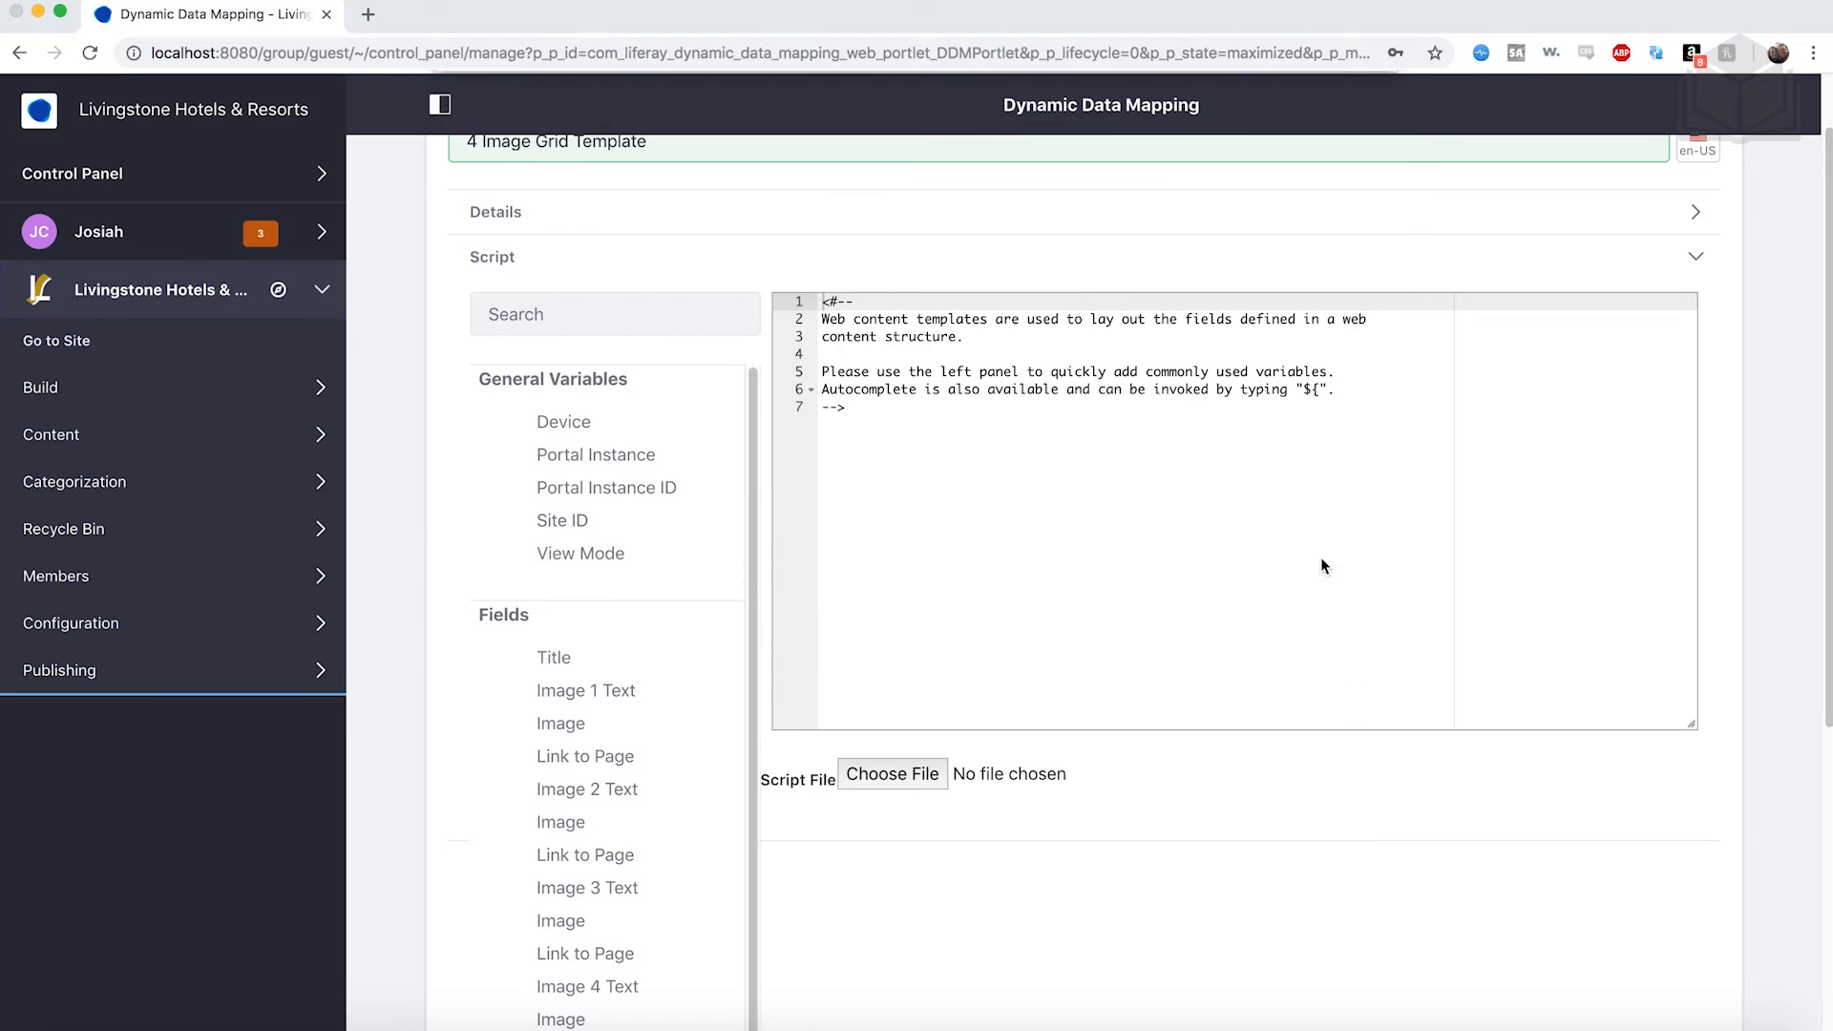
{"action": "scroll", "coordinate": [847, 867], "scroll_direction": "down", "scroll_amount": 5}
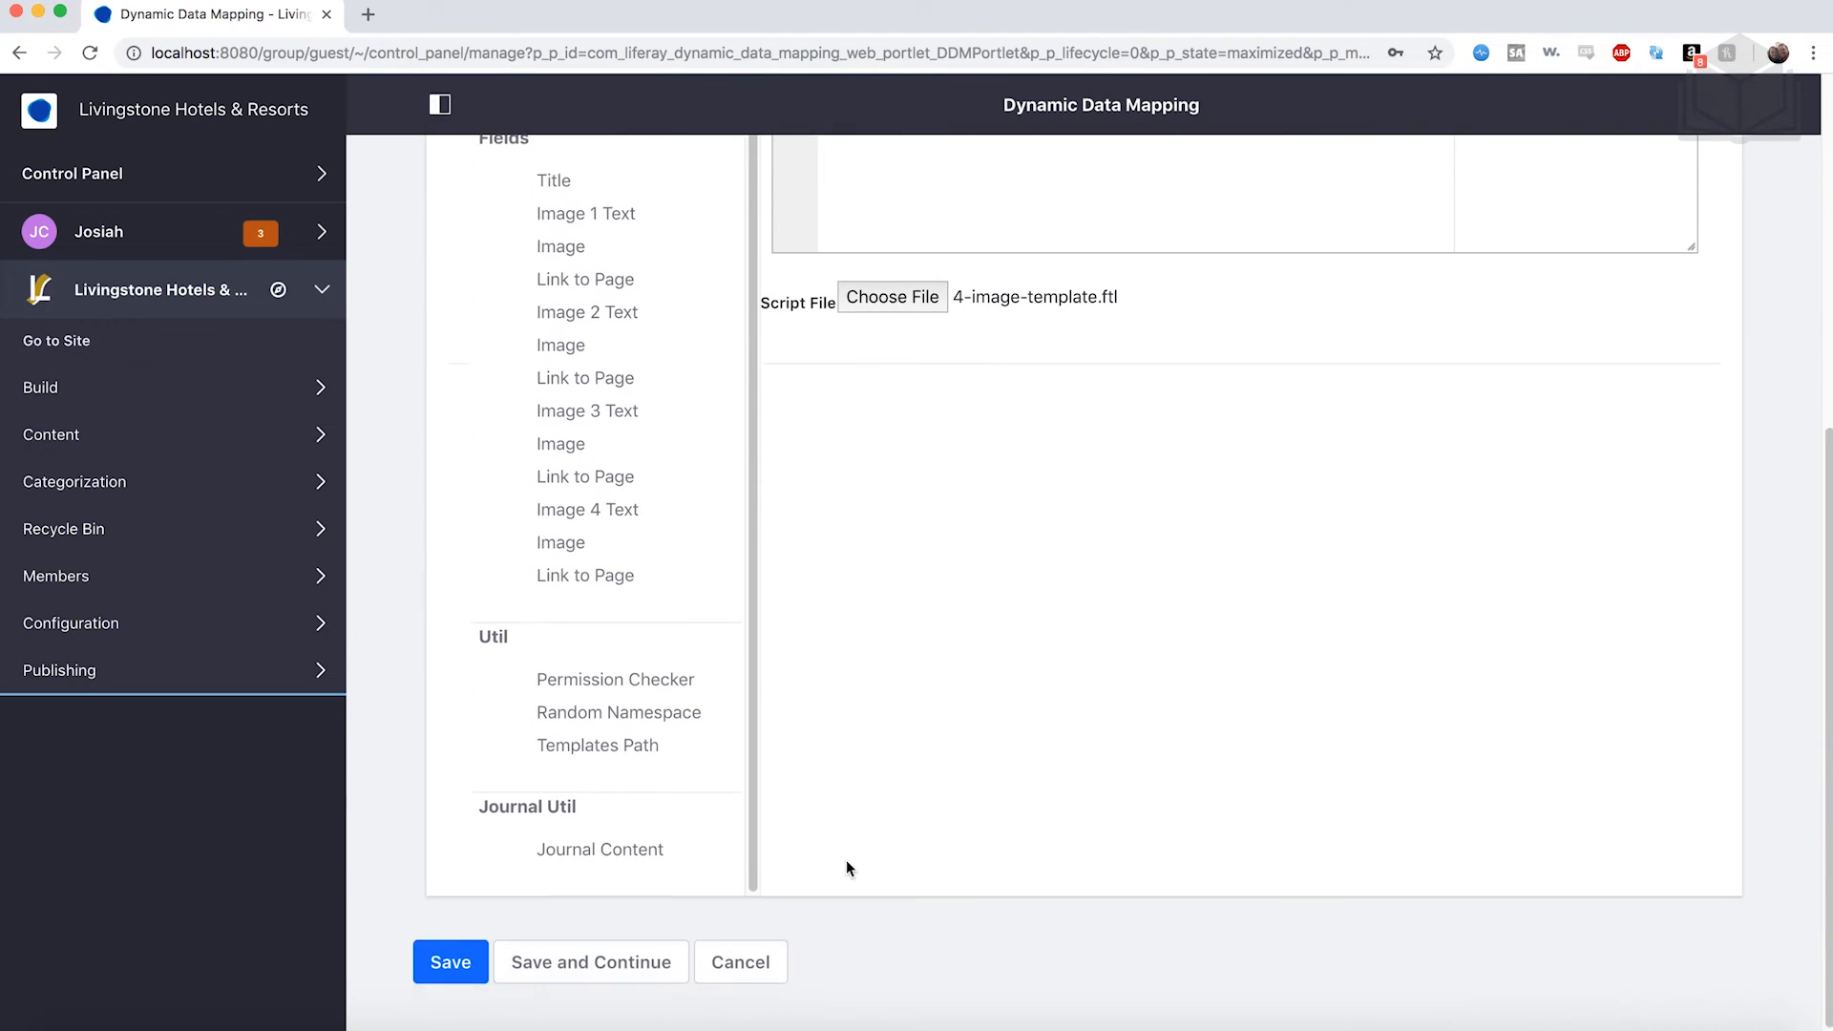
{"action": "left_click", "coordinate": [450, 952]}
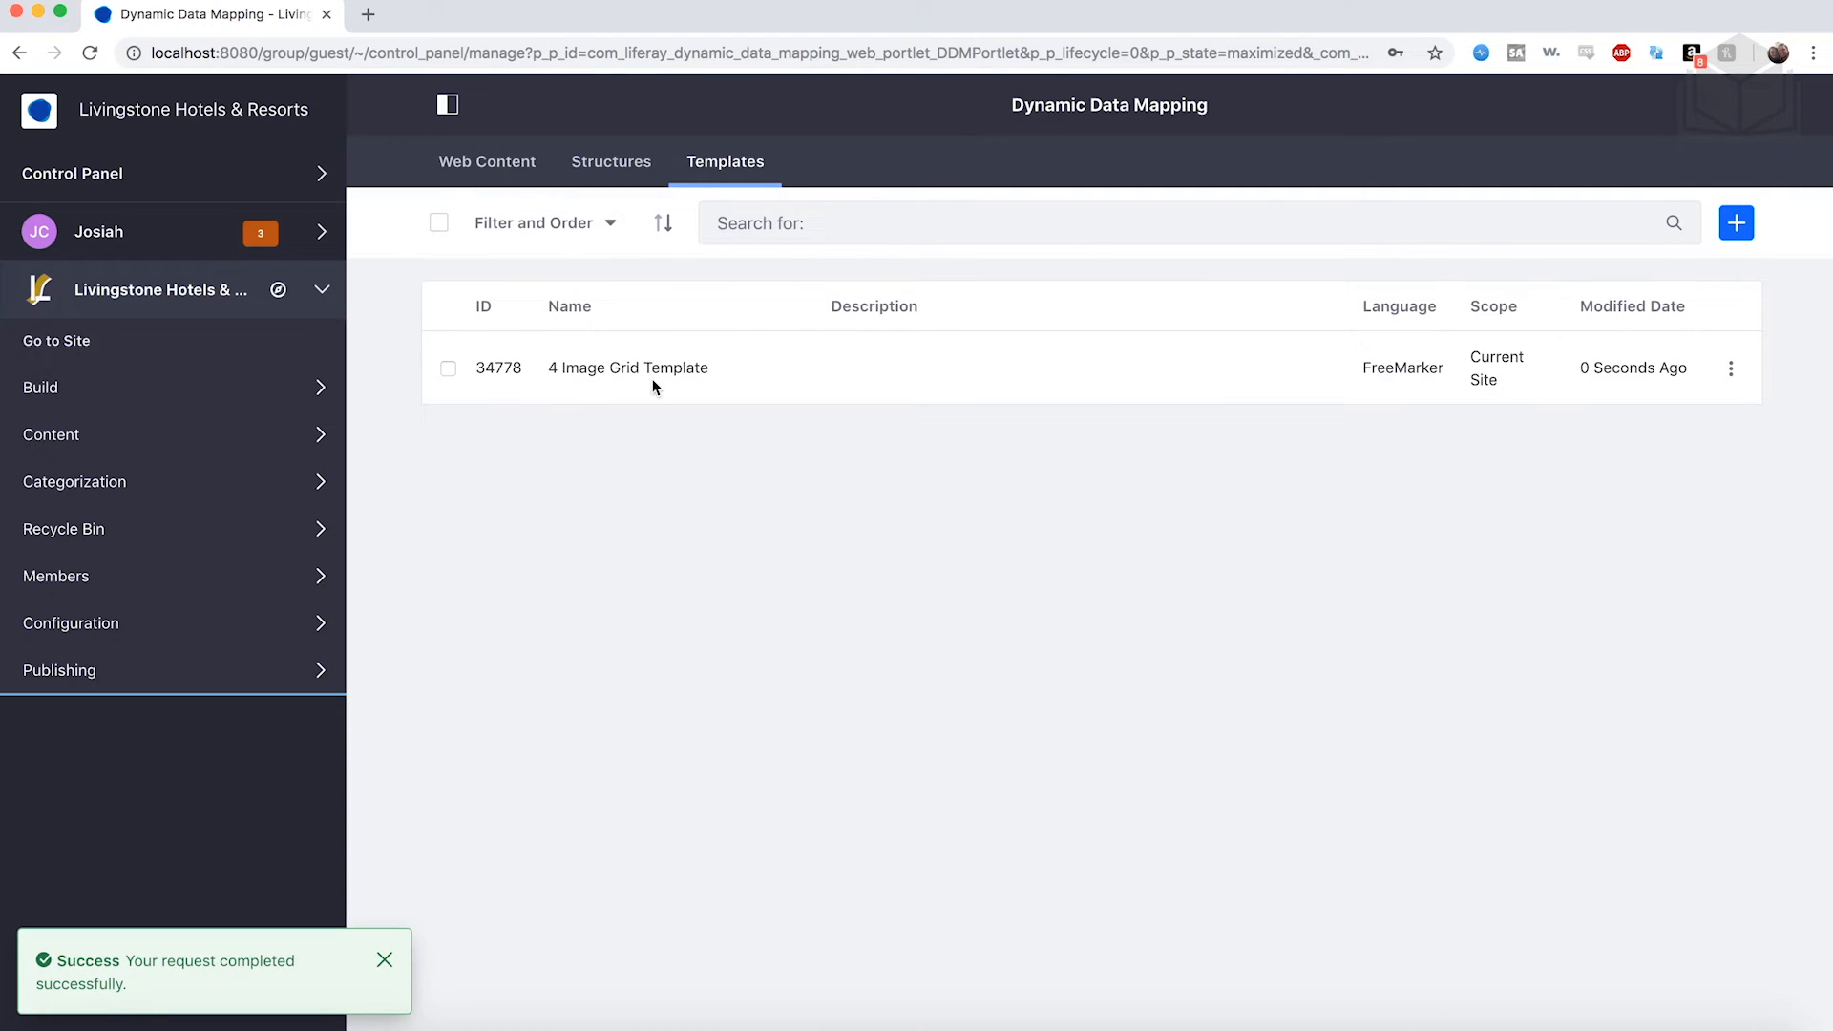
{"action": "left_click", "coordinate": [626, 370]}
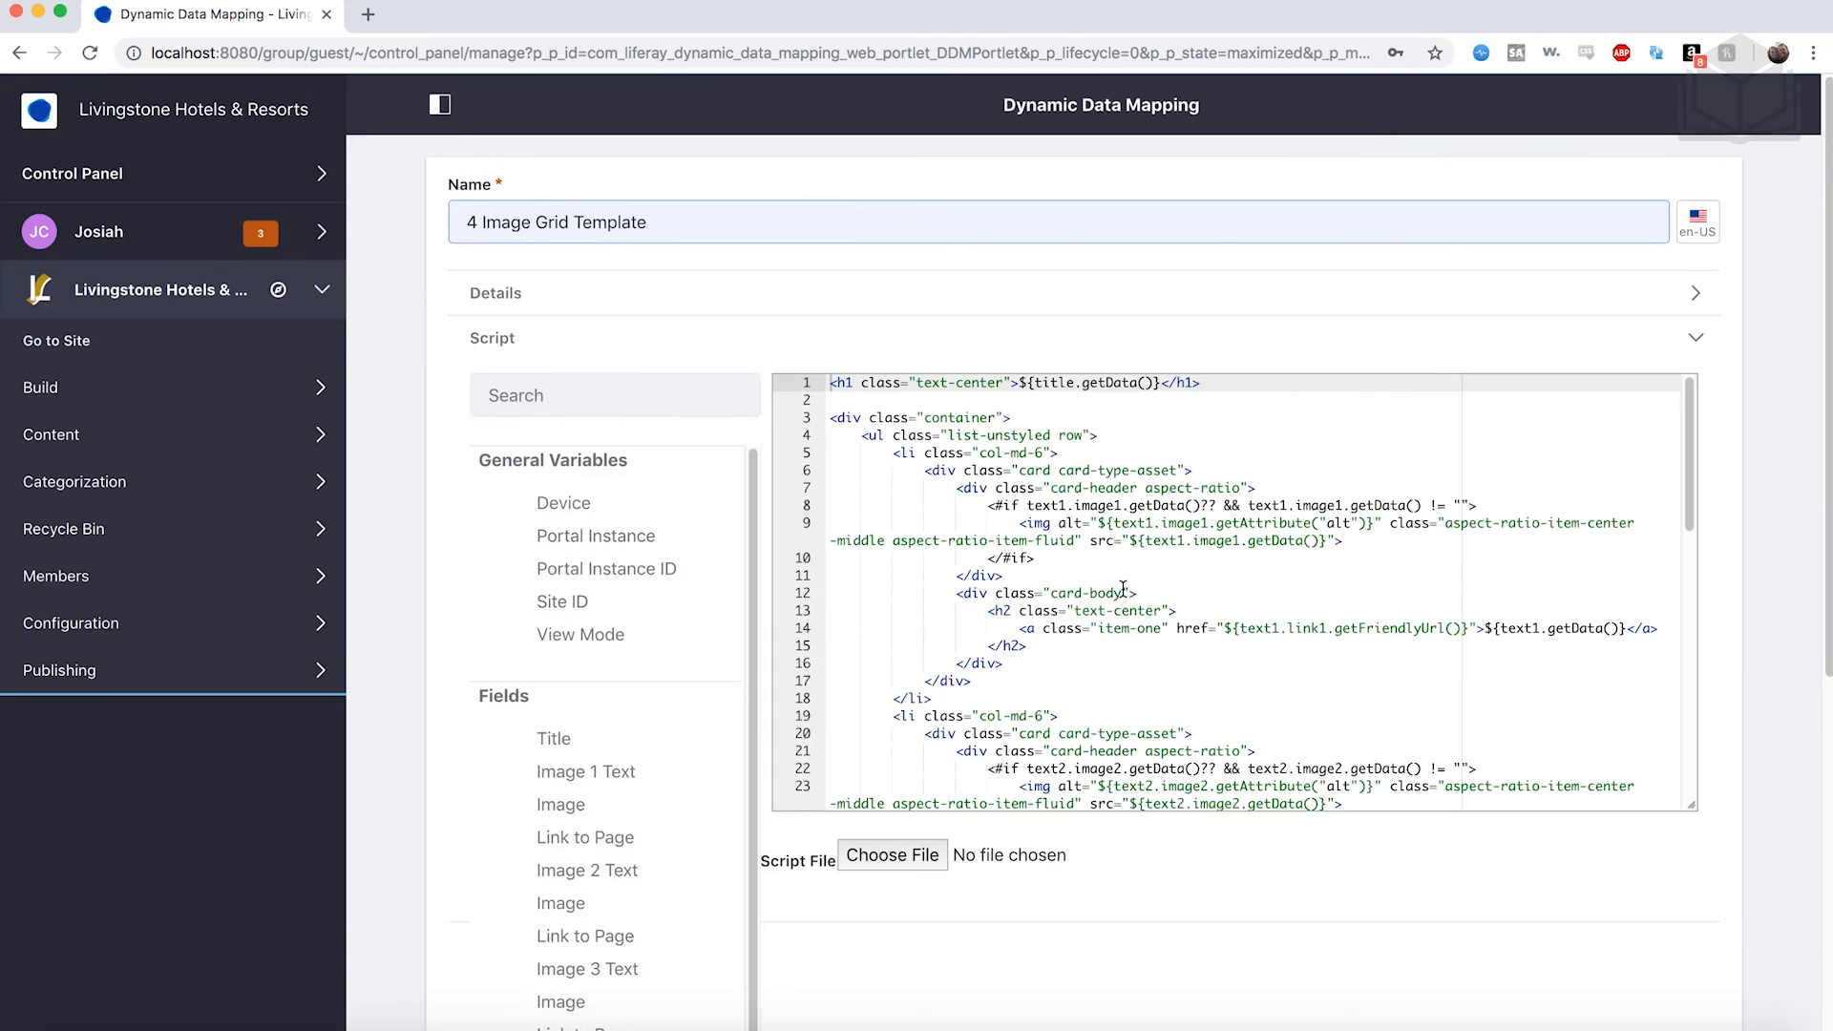
Review the saved template's script, then go to Content > Web Content.
{"action": "scroll", "coordinate": [1123, 589], "scroll_direction": "down", "scroll_amount": 5}
{"action": "scroll", "coordinate": [1123, 589], "scroll_direction": "down", "scroll_amount": 3}
{"action": "scroll", "coordinate": [1123, 589], "scroll_direction": "up", "scroll_amount": 10}
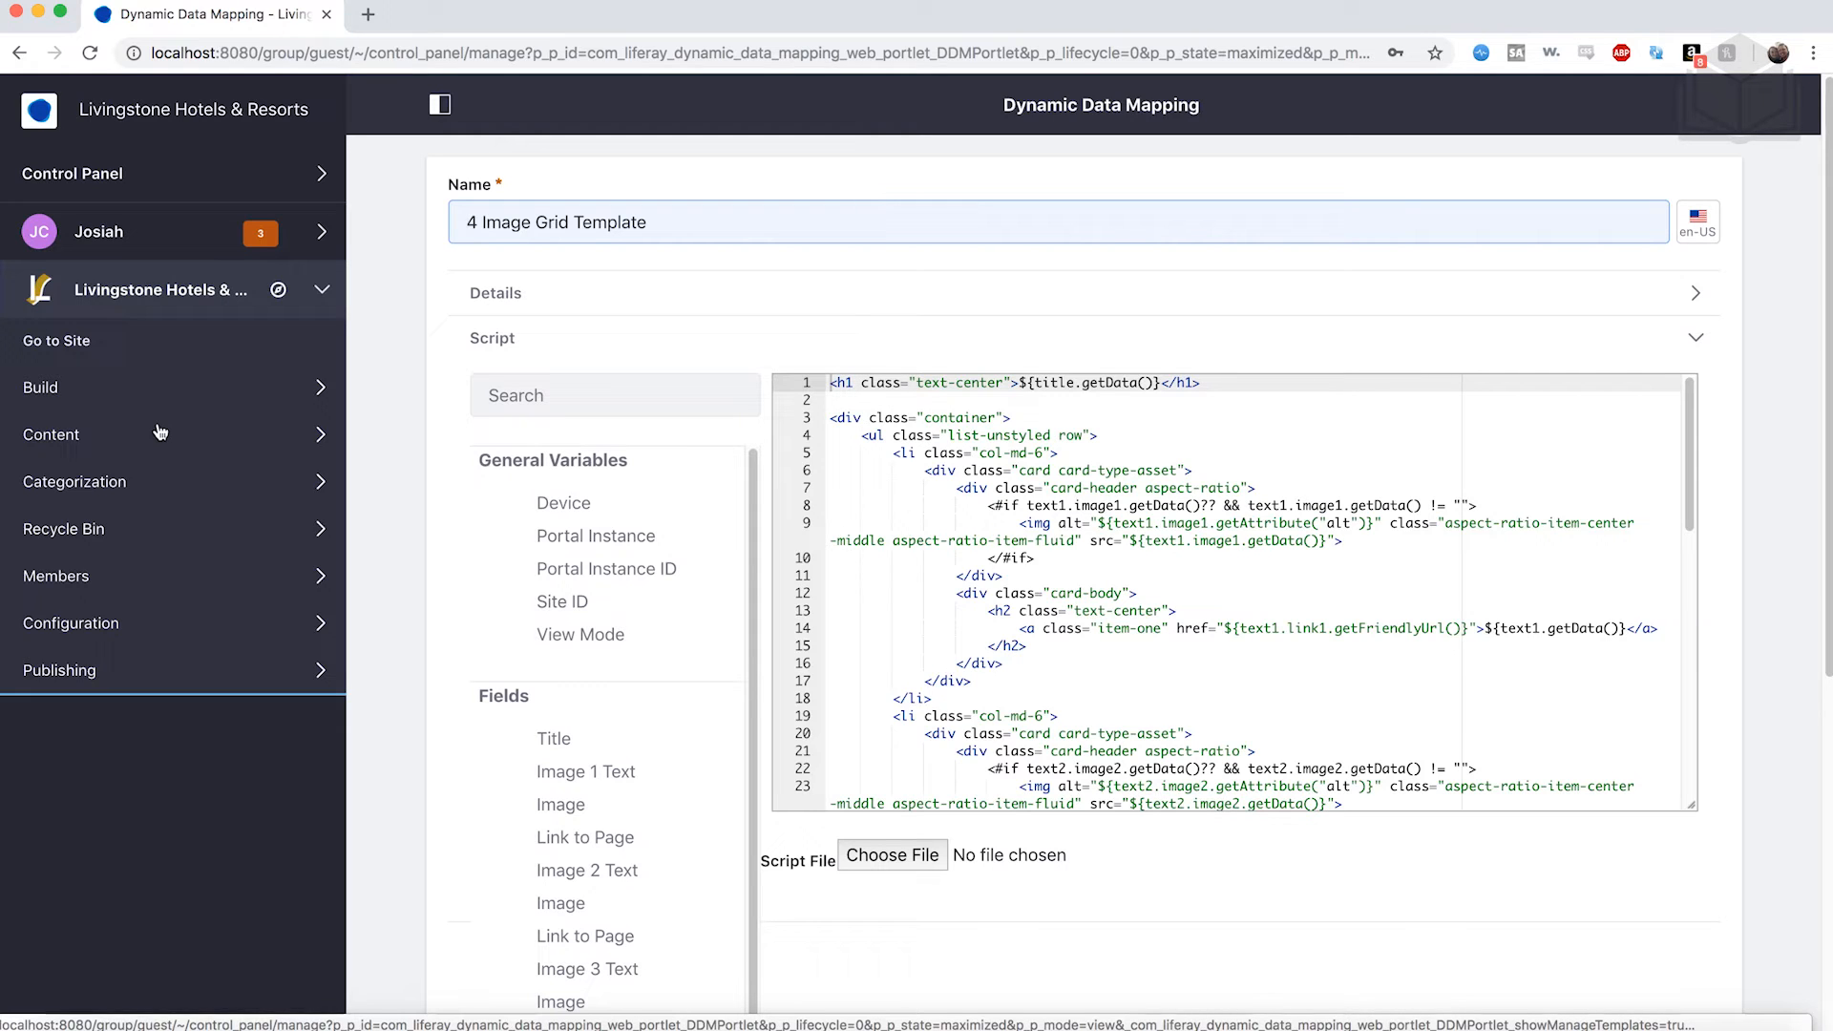
{"action": "left_click", "coordinate": [86, 445]}
{"action": "left_click", "coordinate": [108, 490]}
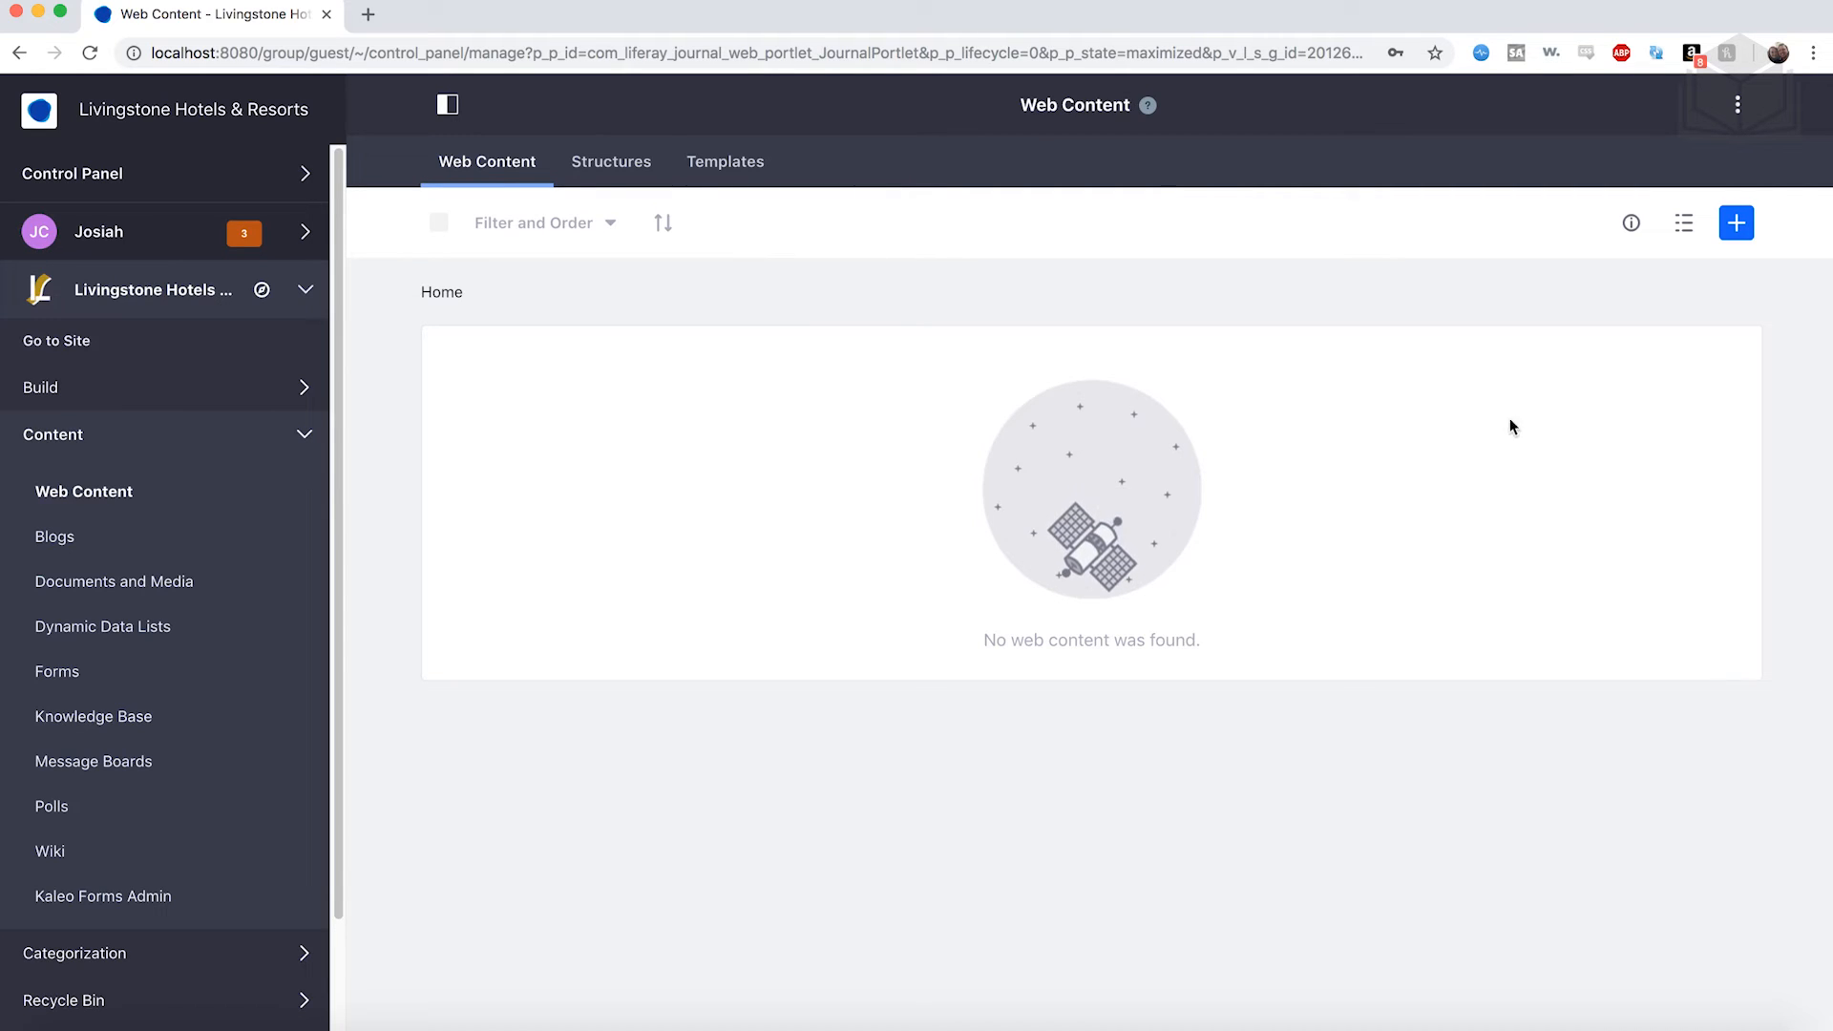
Choose 4 Image Grid from the add menu to start a new web content article.
{"action": "left_click", "coordinate": [1738, 223]}
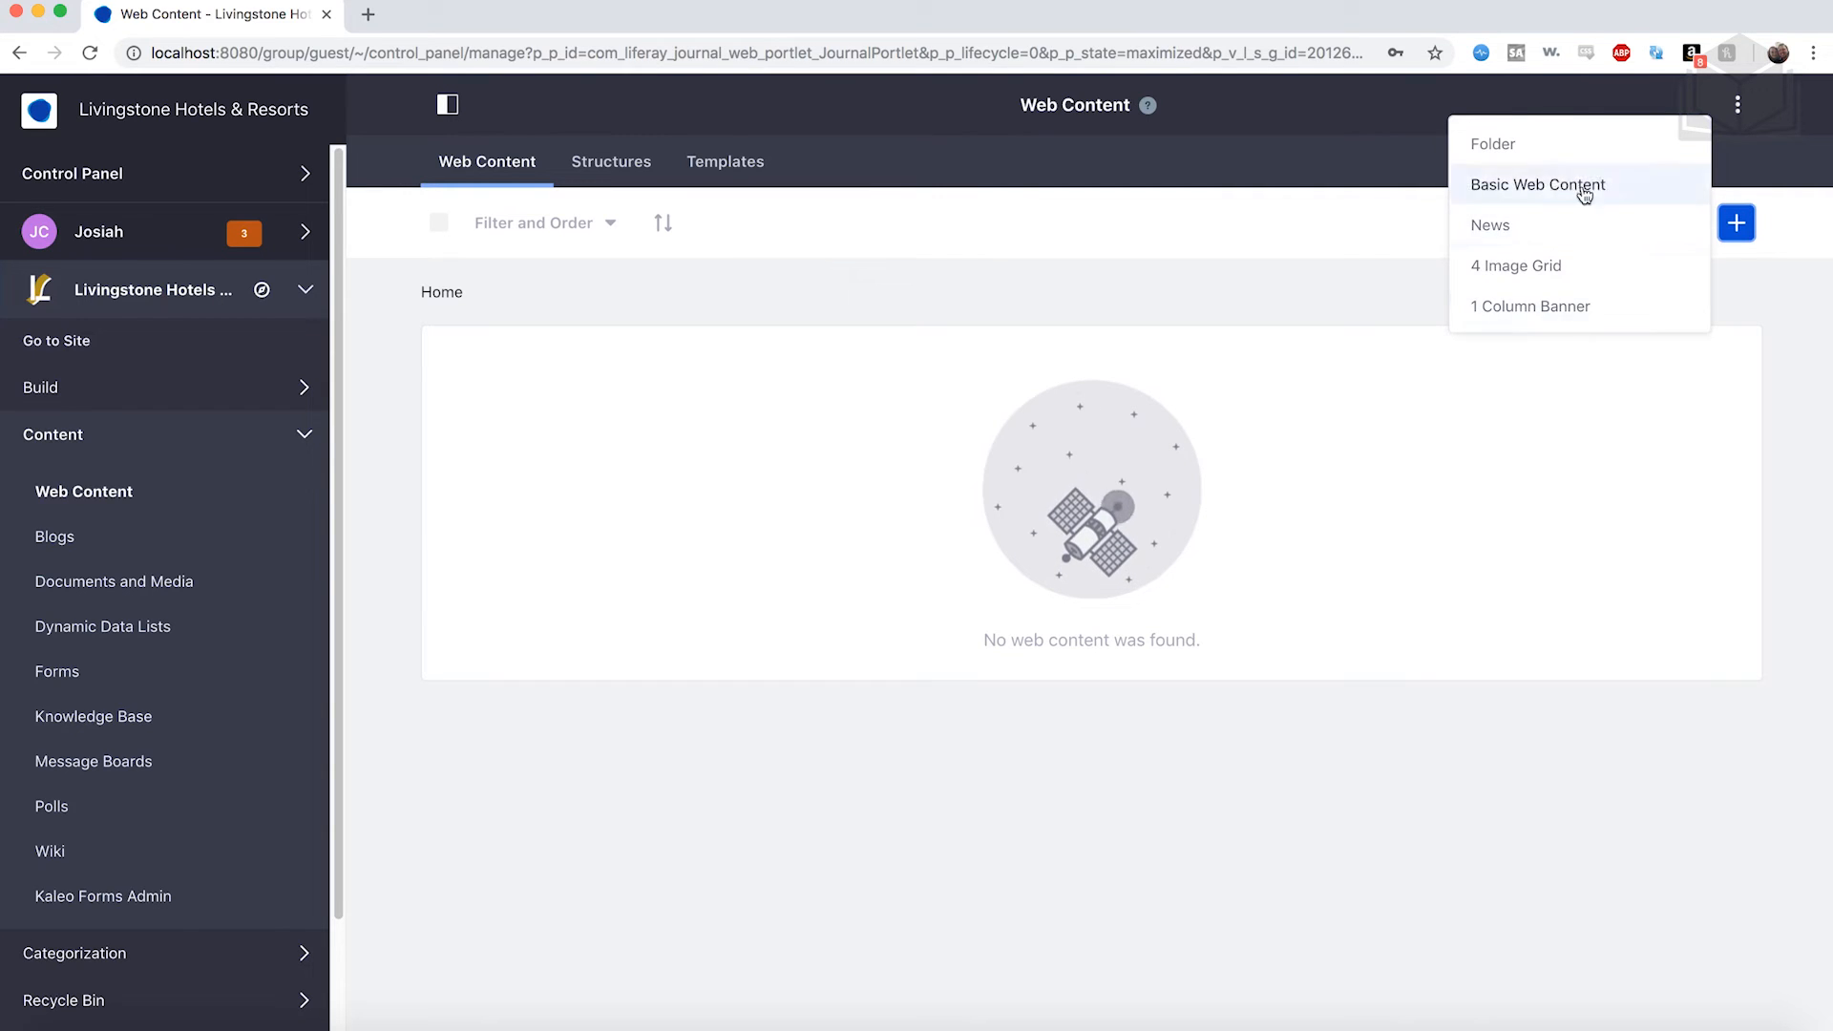
{"action": "left_click", "coordinate": [1589, 276]}
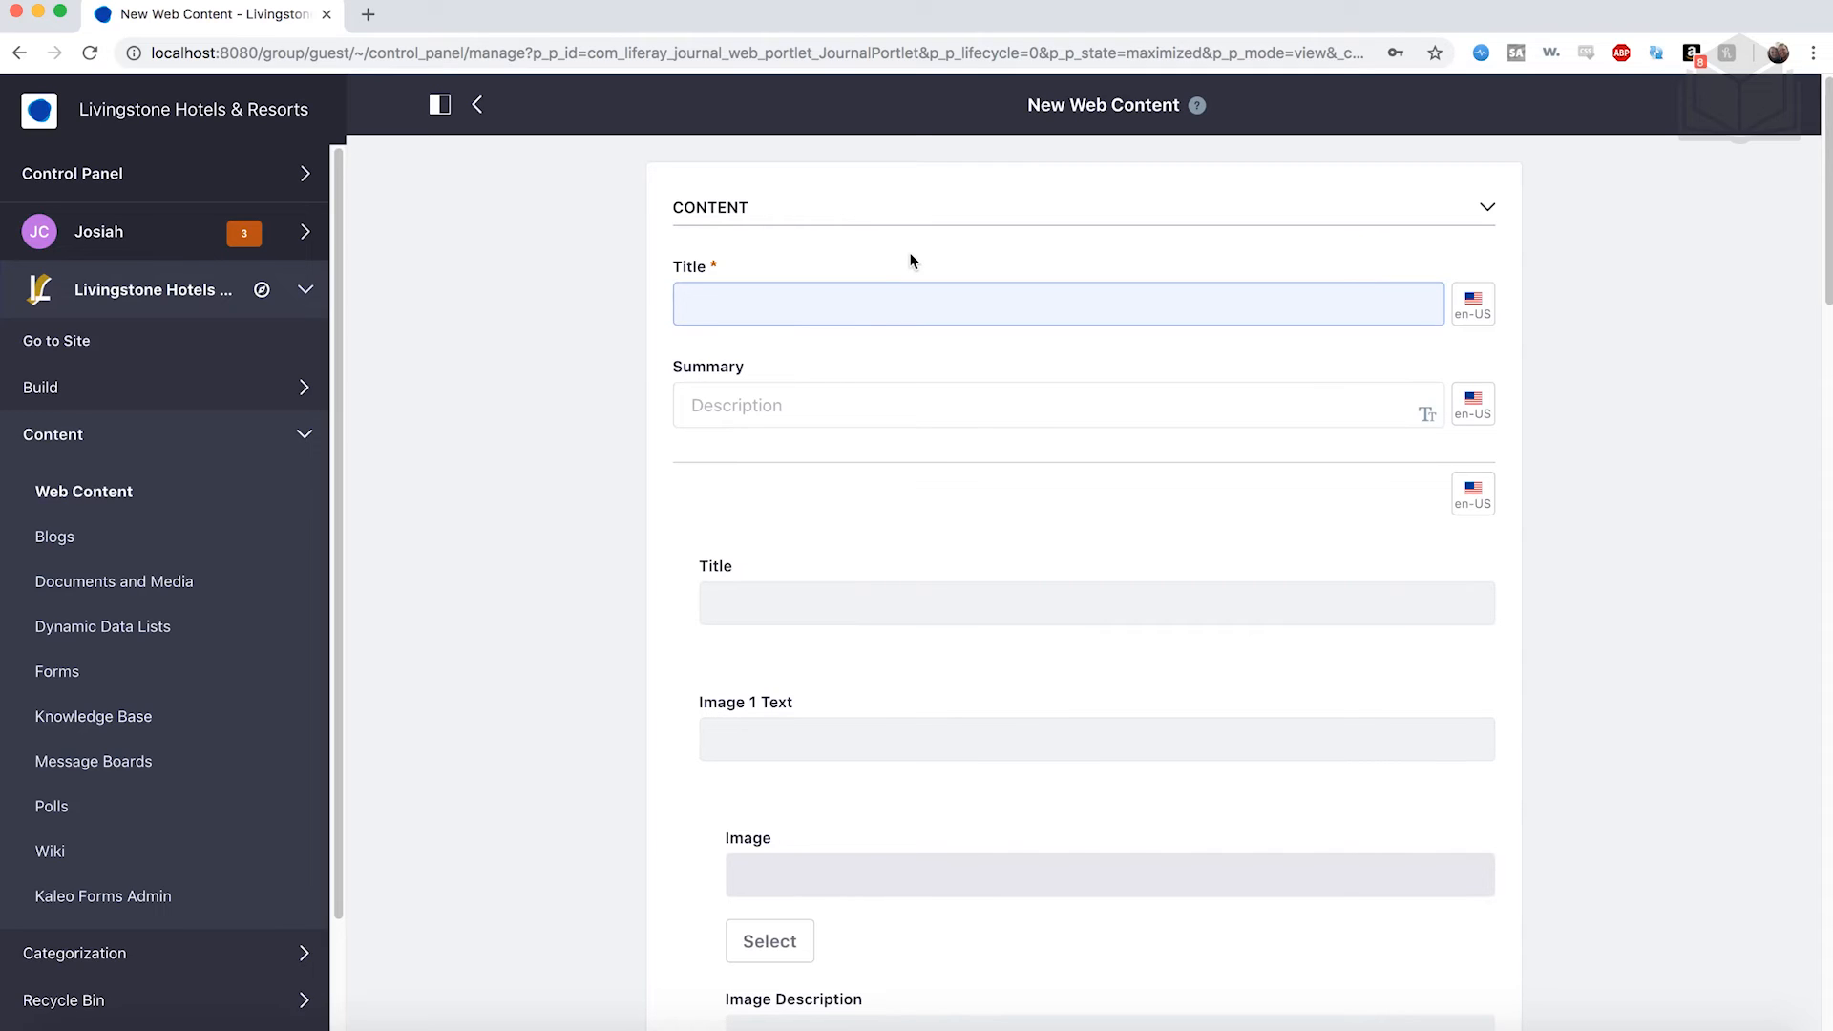
Title the article 'Featured Hotels'.
{"action": "type", "text": "Feature"}
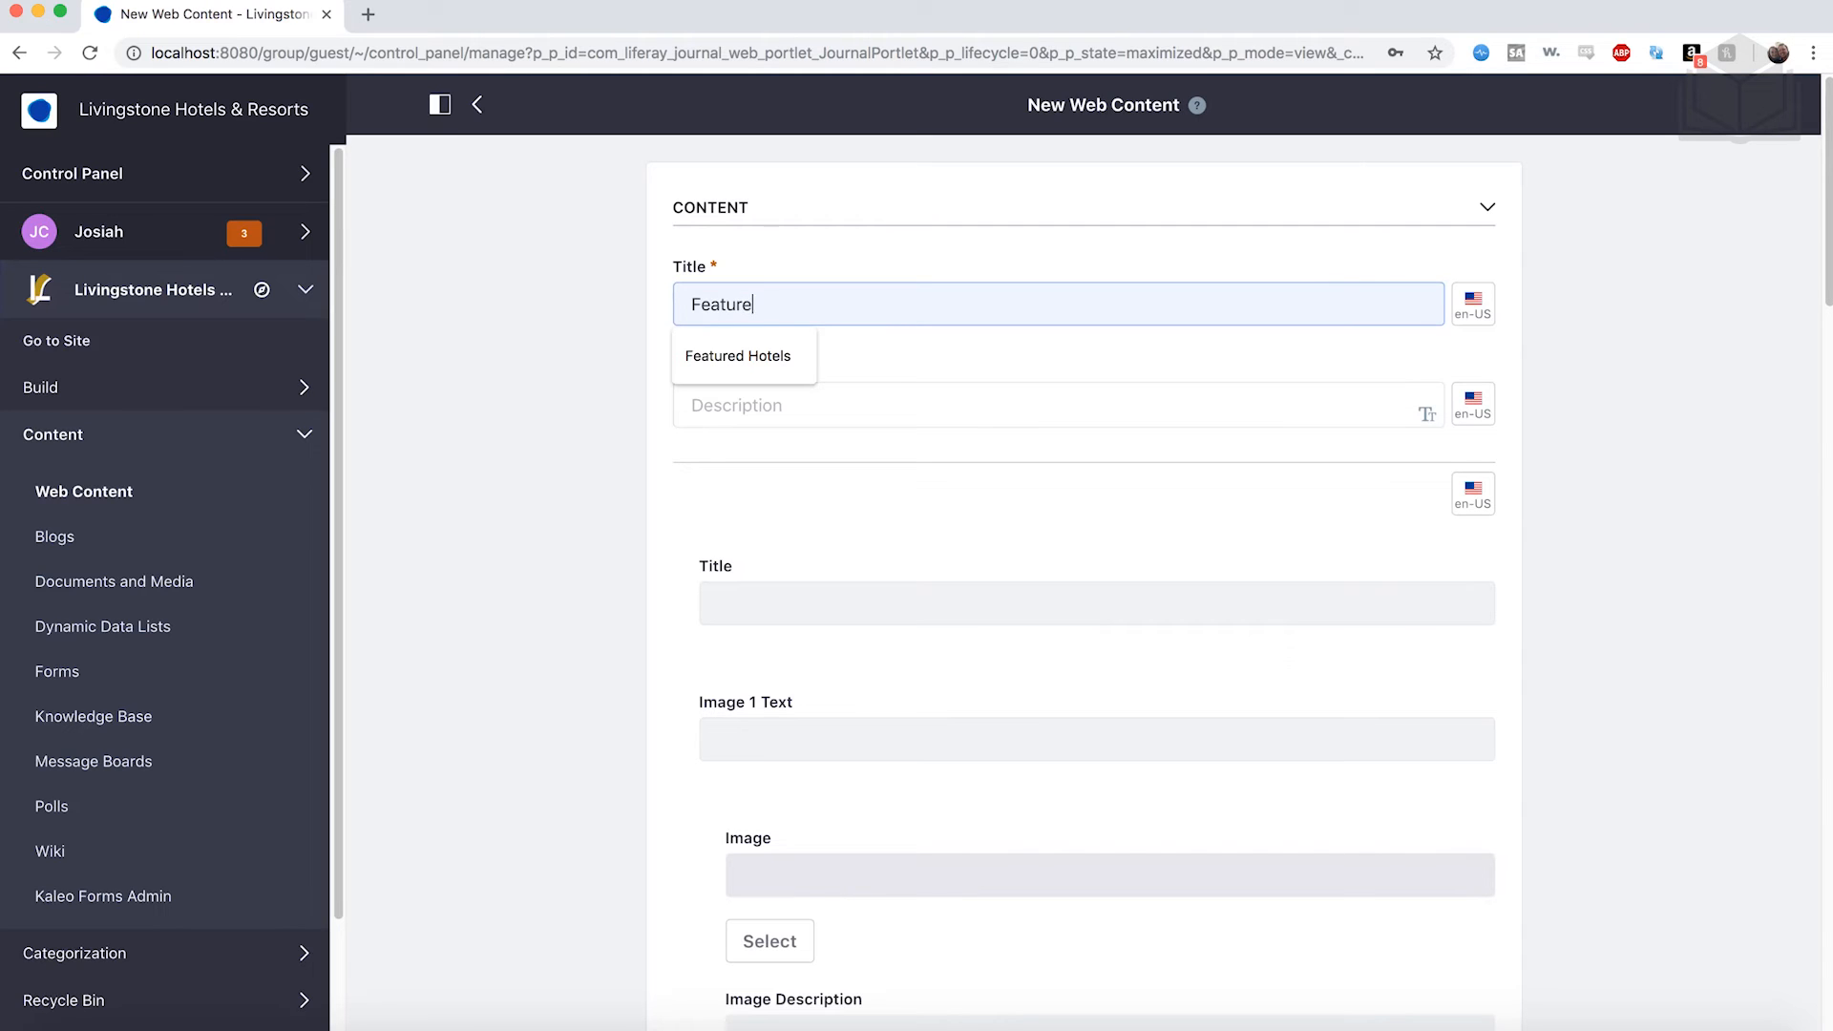
{"action": "type", "text": "d Hotels"}
{"action": "left_click", "coordinate": [764, 368]}
{"action": "scroll", "coordinate": [893, 502], "scroll_direction": "down", "scroll_amount": 3}
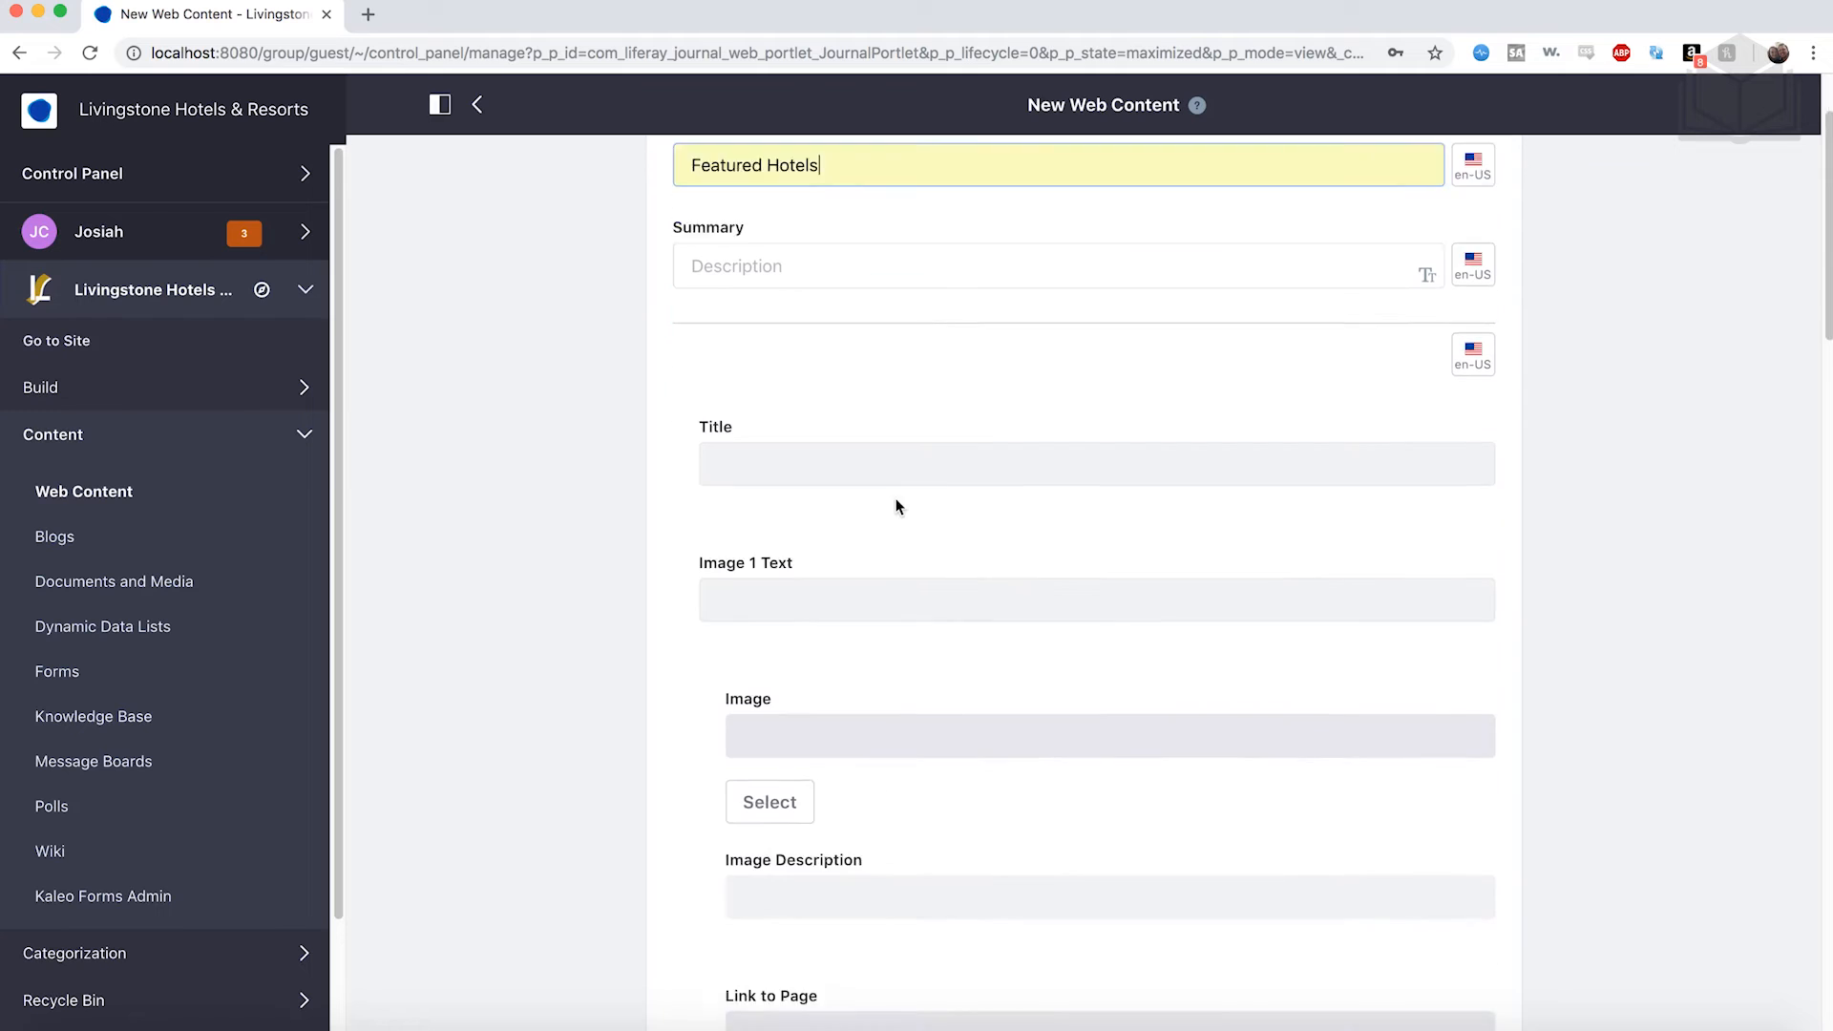
{"action": "scroll", "coordinate": [859, 440], "scroll_direction": "down", "scroll_amount": 3}
{"action": "scroll", "coordinate": [830, 341], "scroll_direction": "down", "scroll_amount": 1}
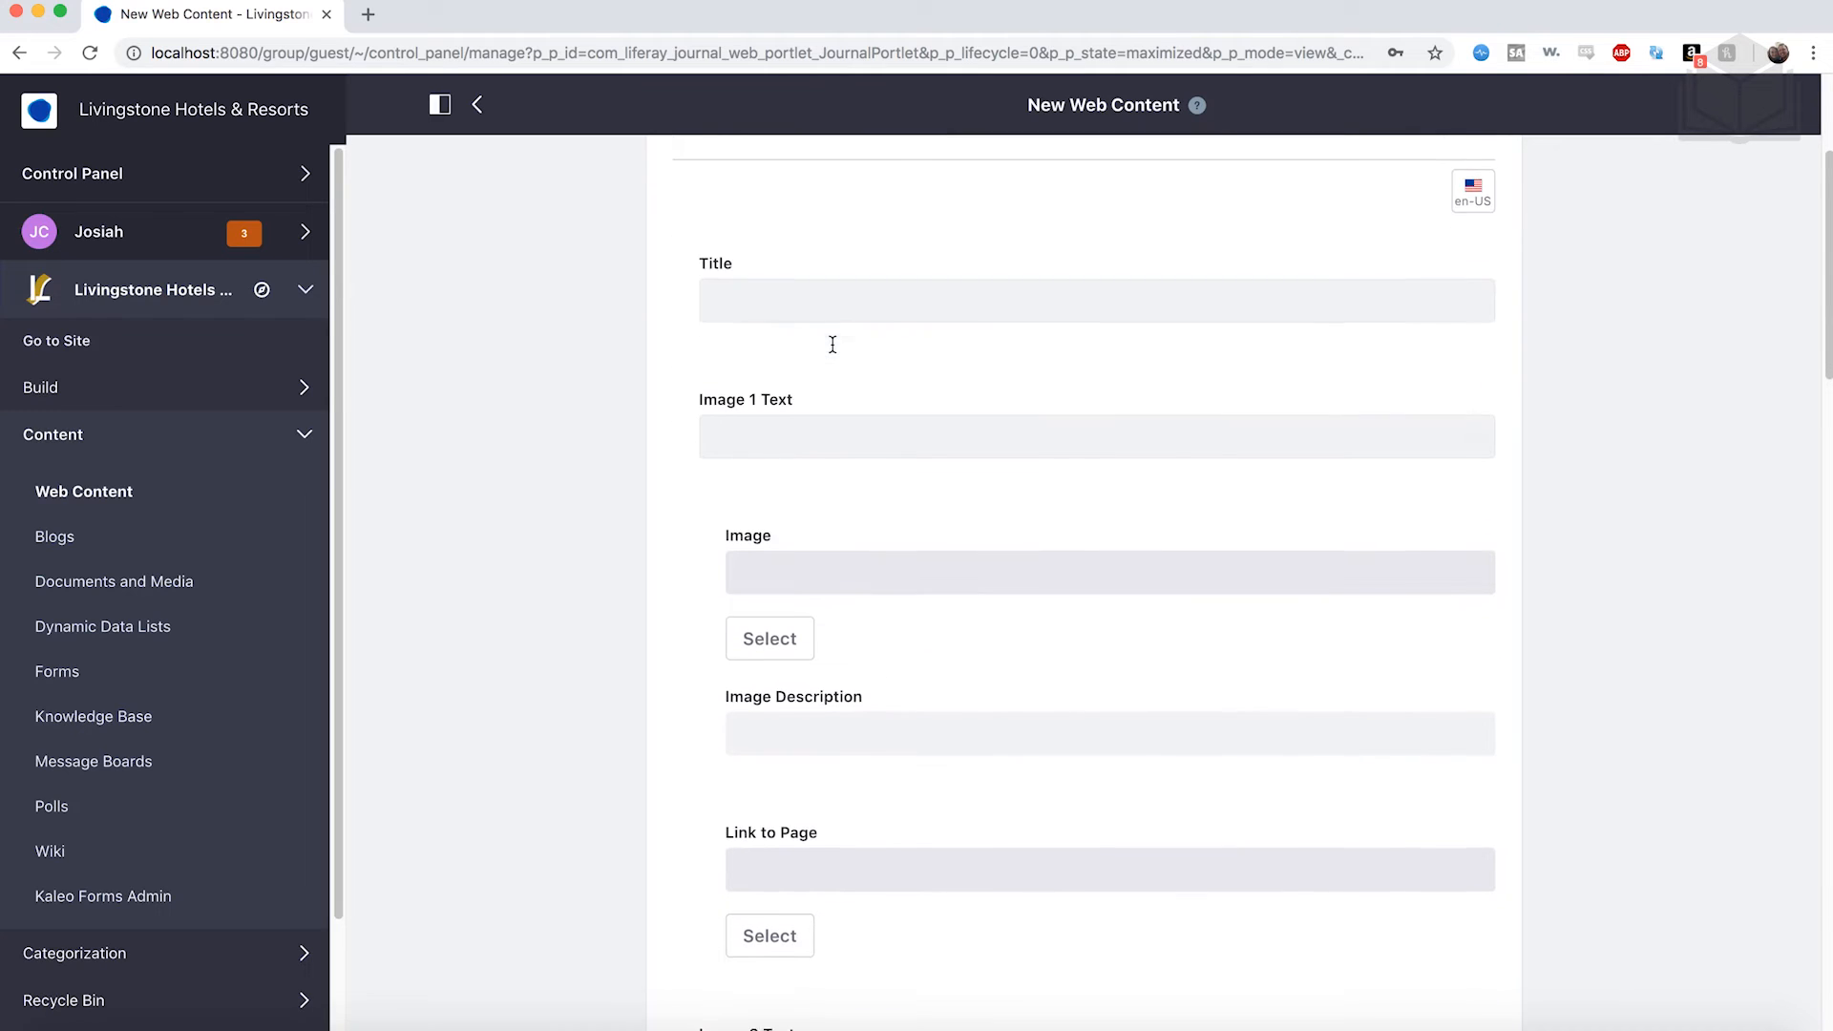
{"action": "scroll", "coordinate": [832, 343], "scroll_direction": "down", "scroll_amount": 15}
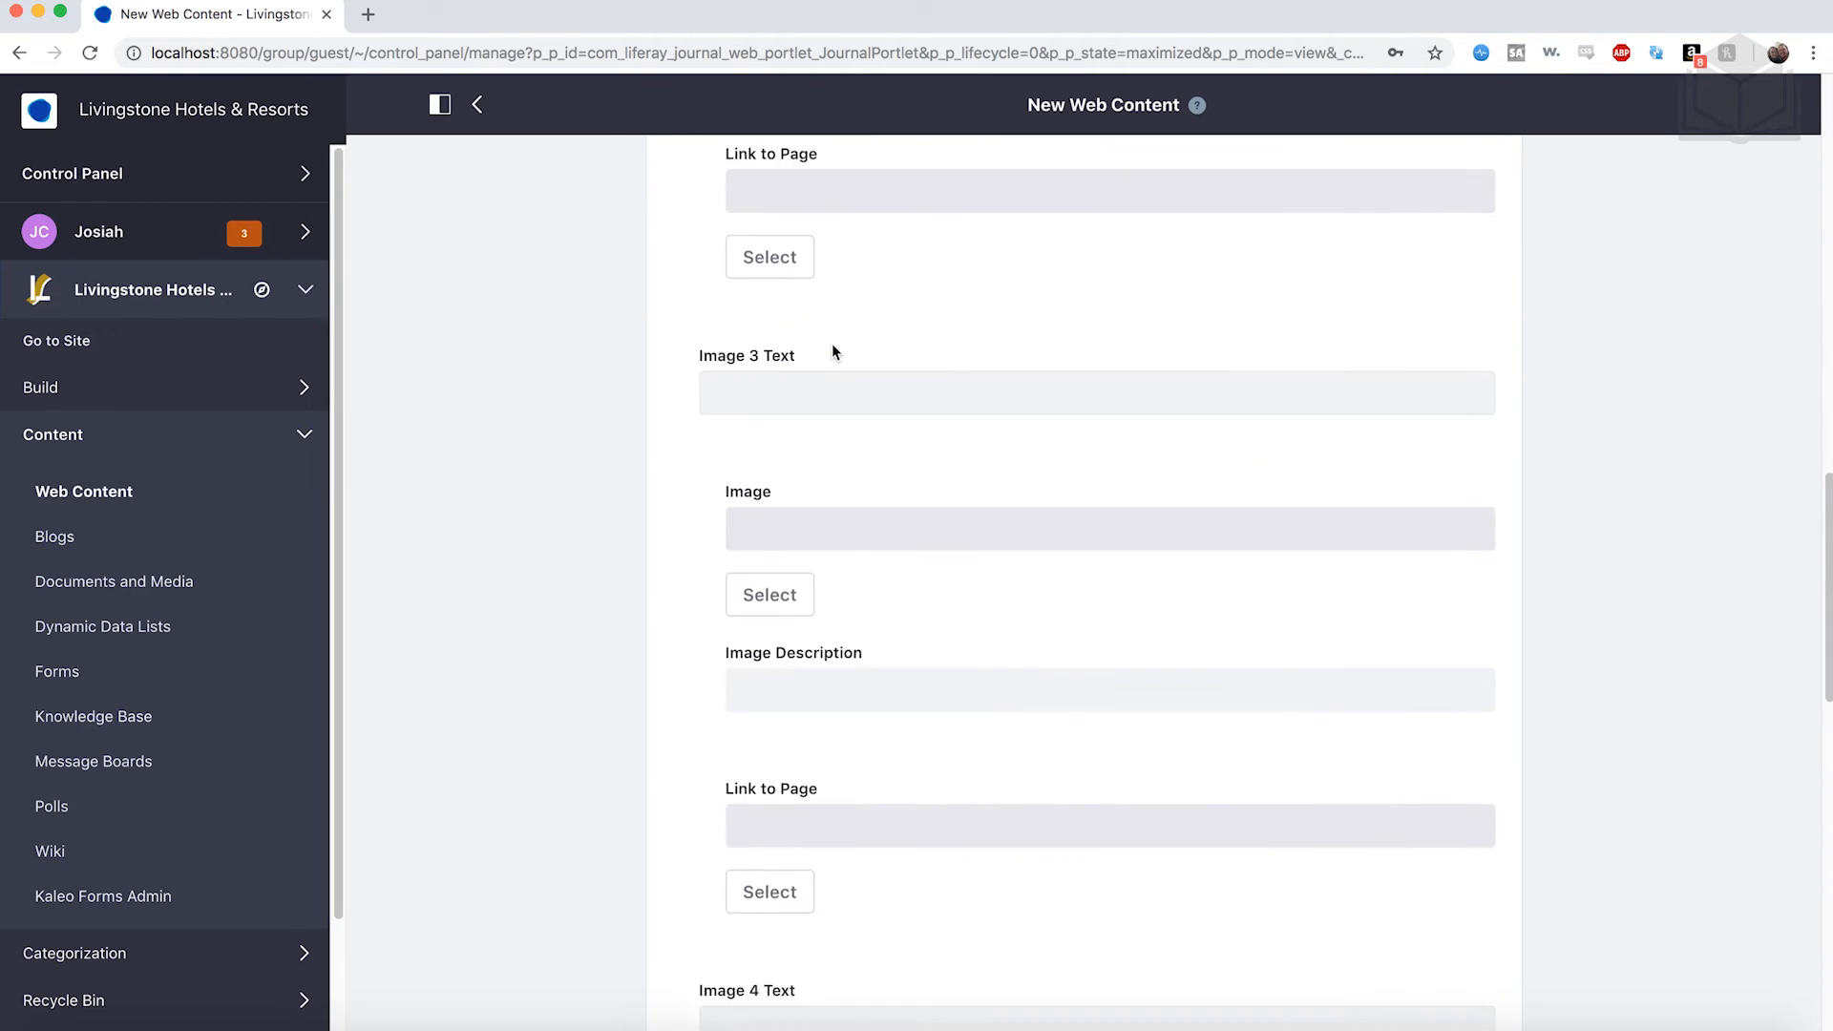
{"action": "scroll", "coordinate": [833, 351], "scroll_direction": "down", "scroll_amount": 8}
{"action": "scroll", "coordinate": [937, 559], "scroll_direction": "up", "scroll_amount": 3}
{"action": "scroll", "coordinate": [936, 559], "scroll_direction": "up", "scroll_amount": 14}
{"action": "scroll", "coordinate": [936, 552], "scroll_direction": "up", "scroll_amount": 5}
Enter 'Livingstone Group Hotels' in the grid's own Title field.
{"action": "left_click", "coordinate": [800, 334]}
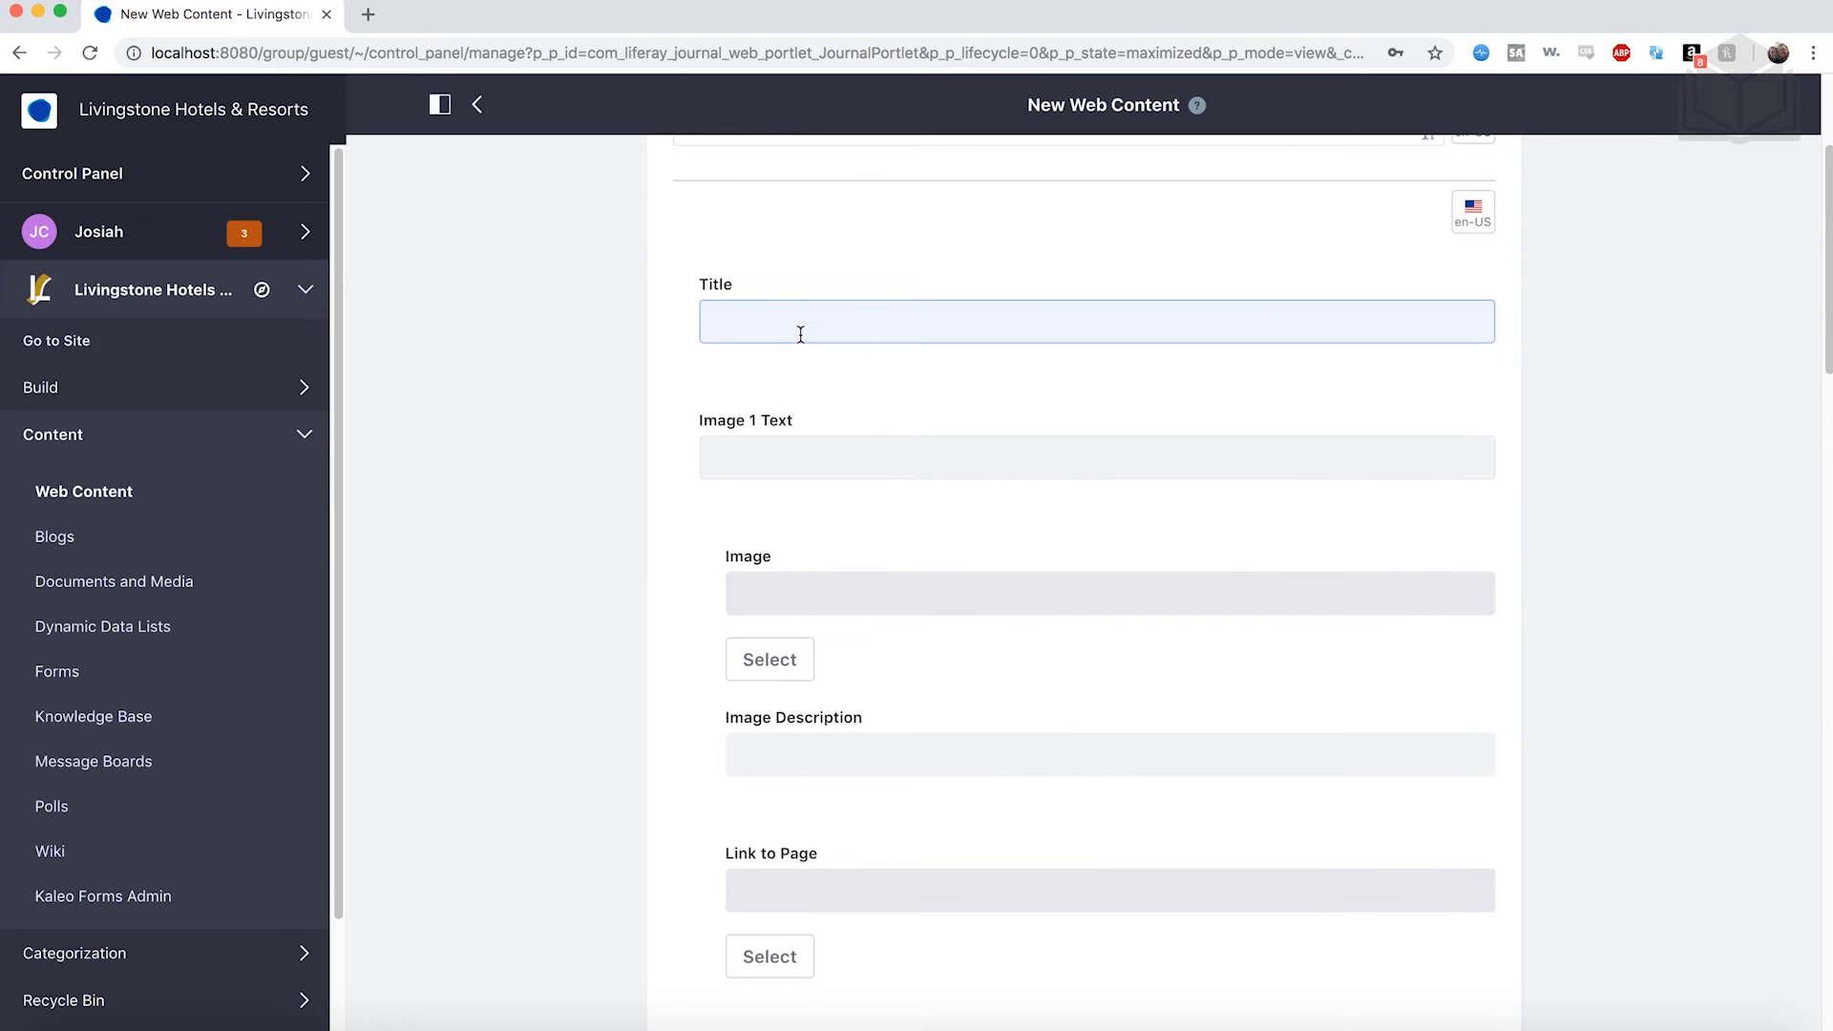
{"action": "scroll", "coordinate": [800, 334], "scroll_direction": "up", "scroll_amount": 2}
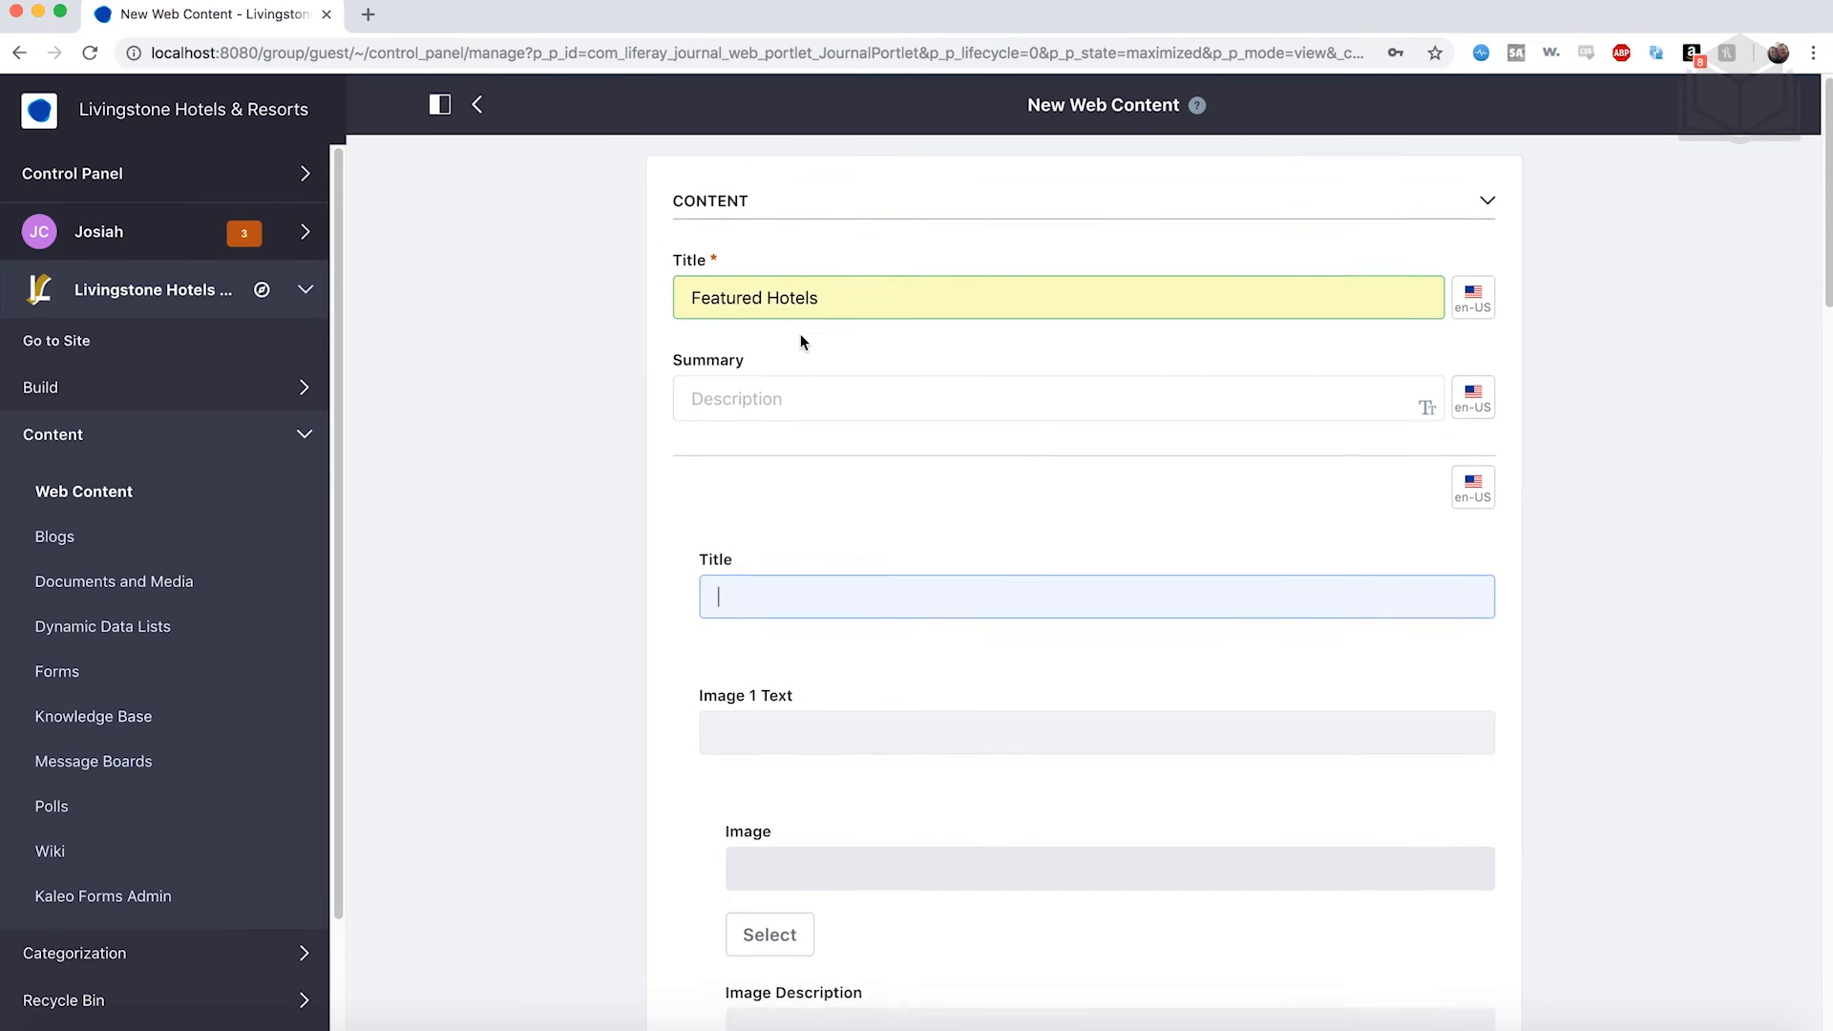
{"action": "type", "text": "Livingstone Group Hotels"}
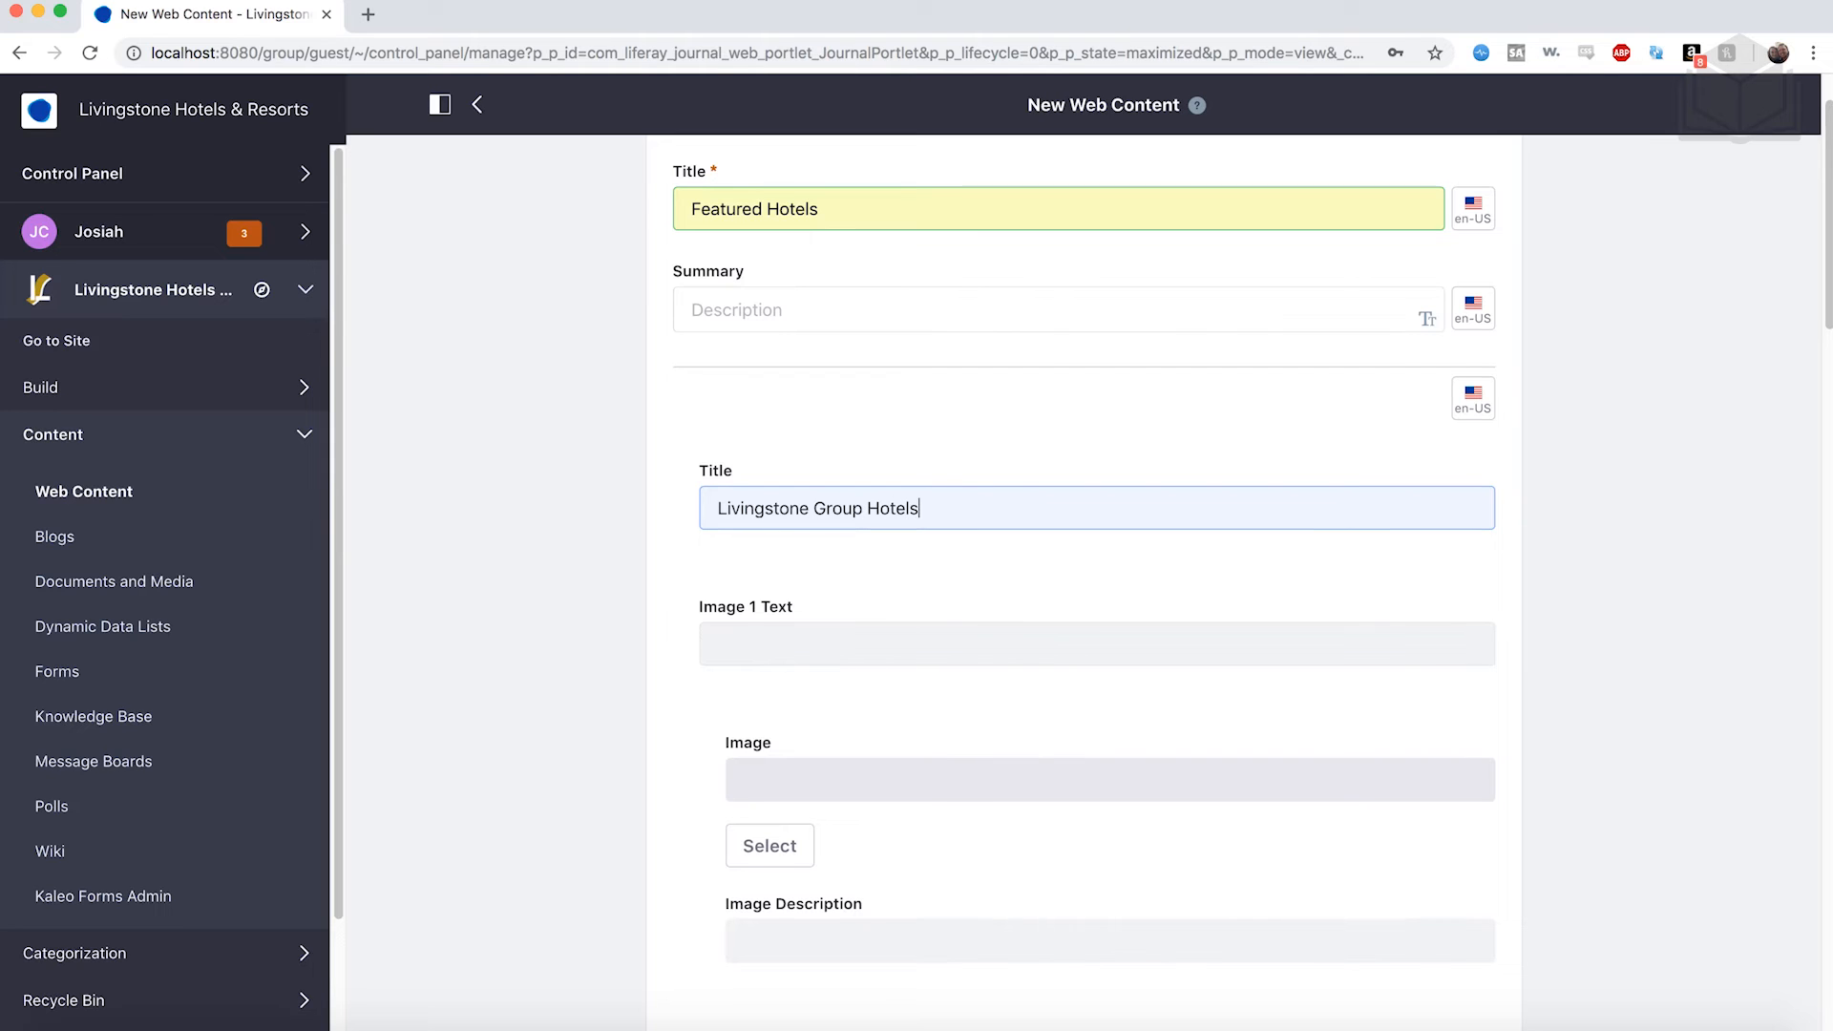
{"action": "scroll", "coordinate": [817, 462], "scroll_direction": "down", "scroll_amount": 2}
{"action": "scroll", "coordinate": [796, 435], "scroll_direction": "down", "scroll_amount": 3}
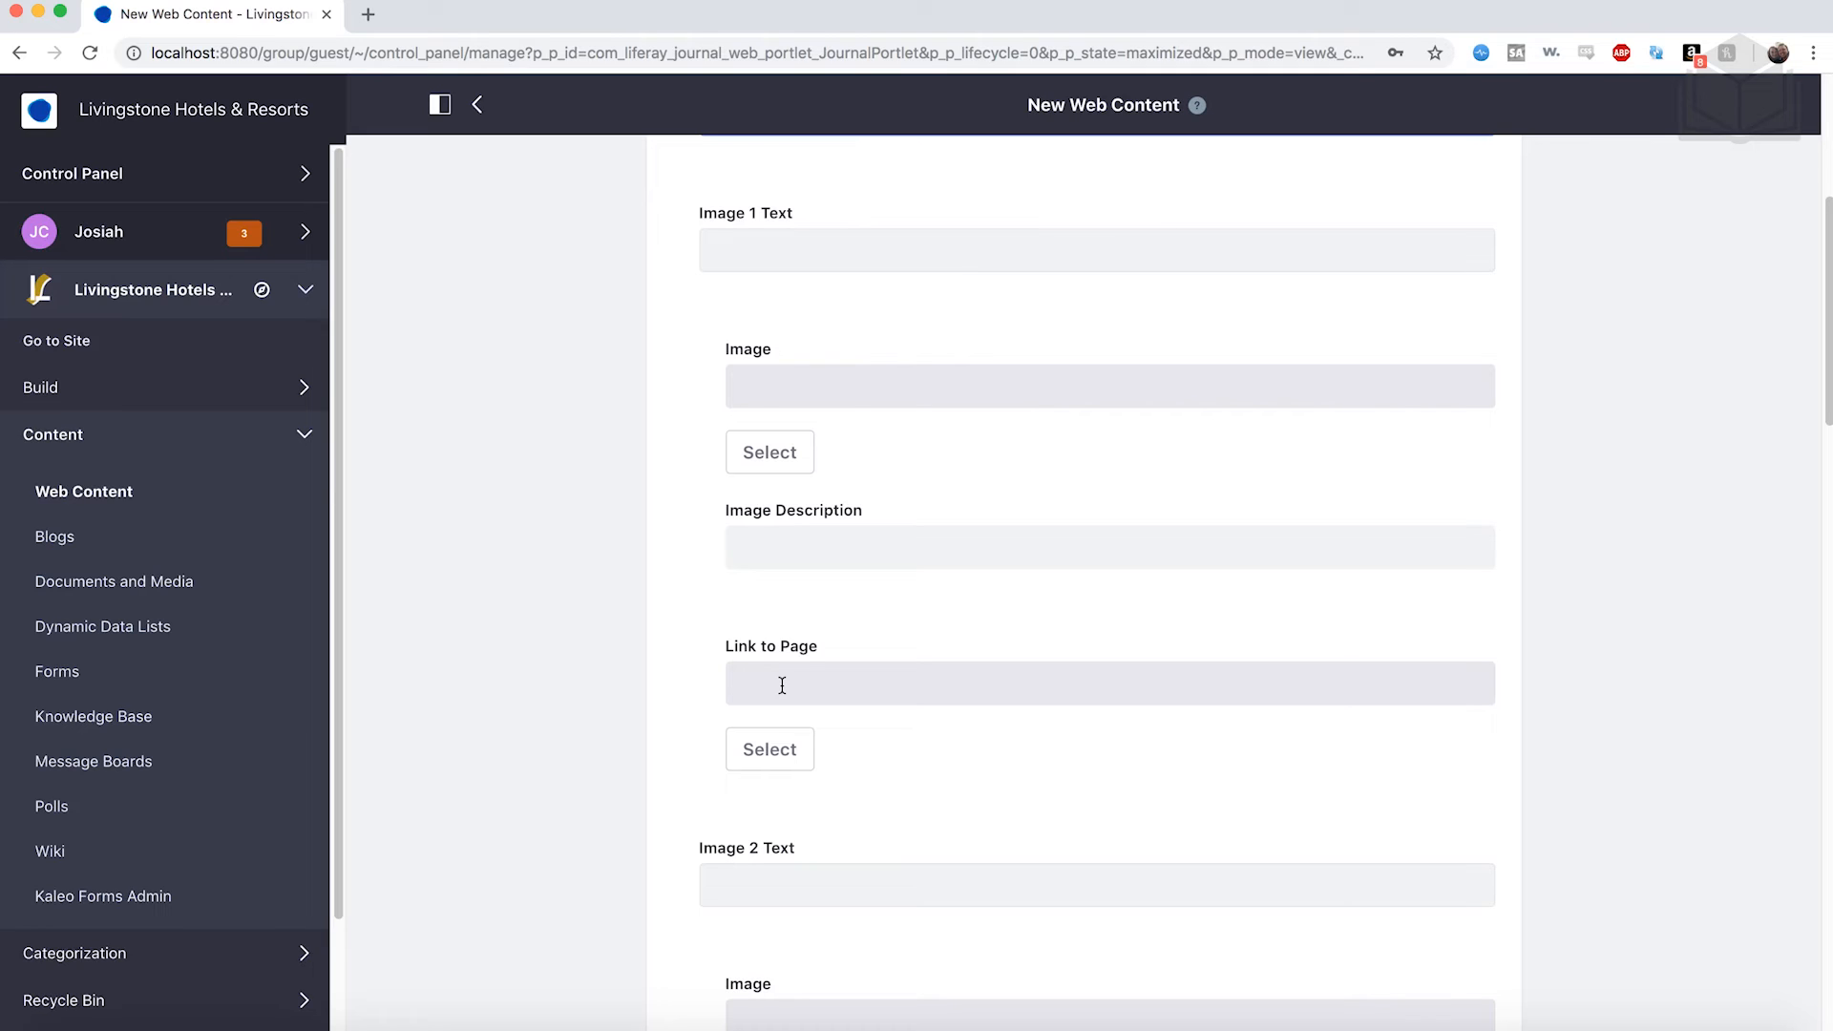
Enter 'Playa Azul Hotel' as the Image 1 Text.
{"action": "left_click", "coordinate": [759, 249]}
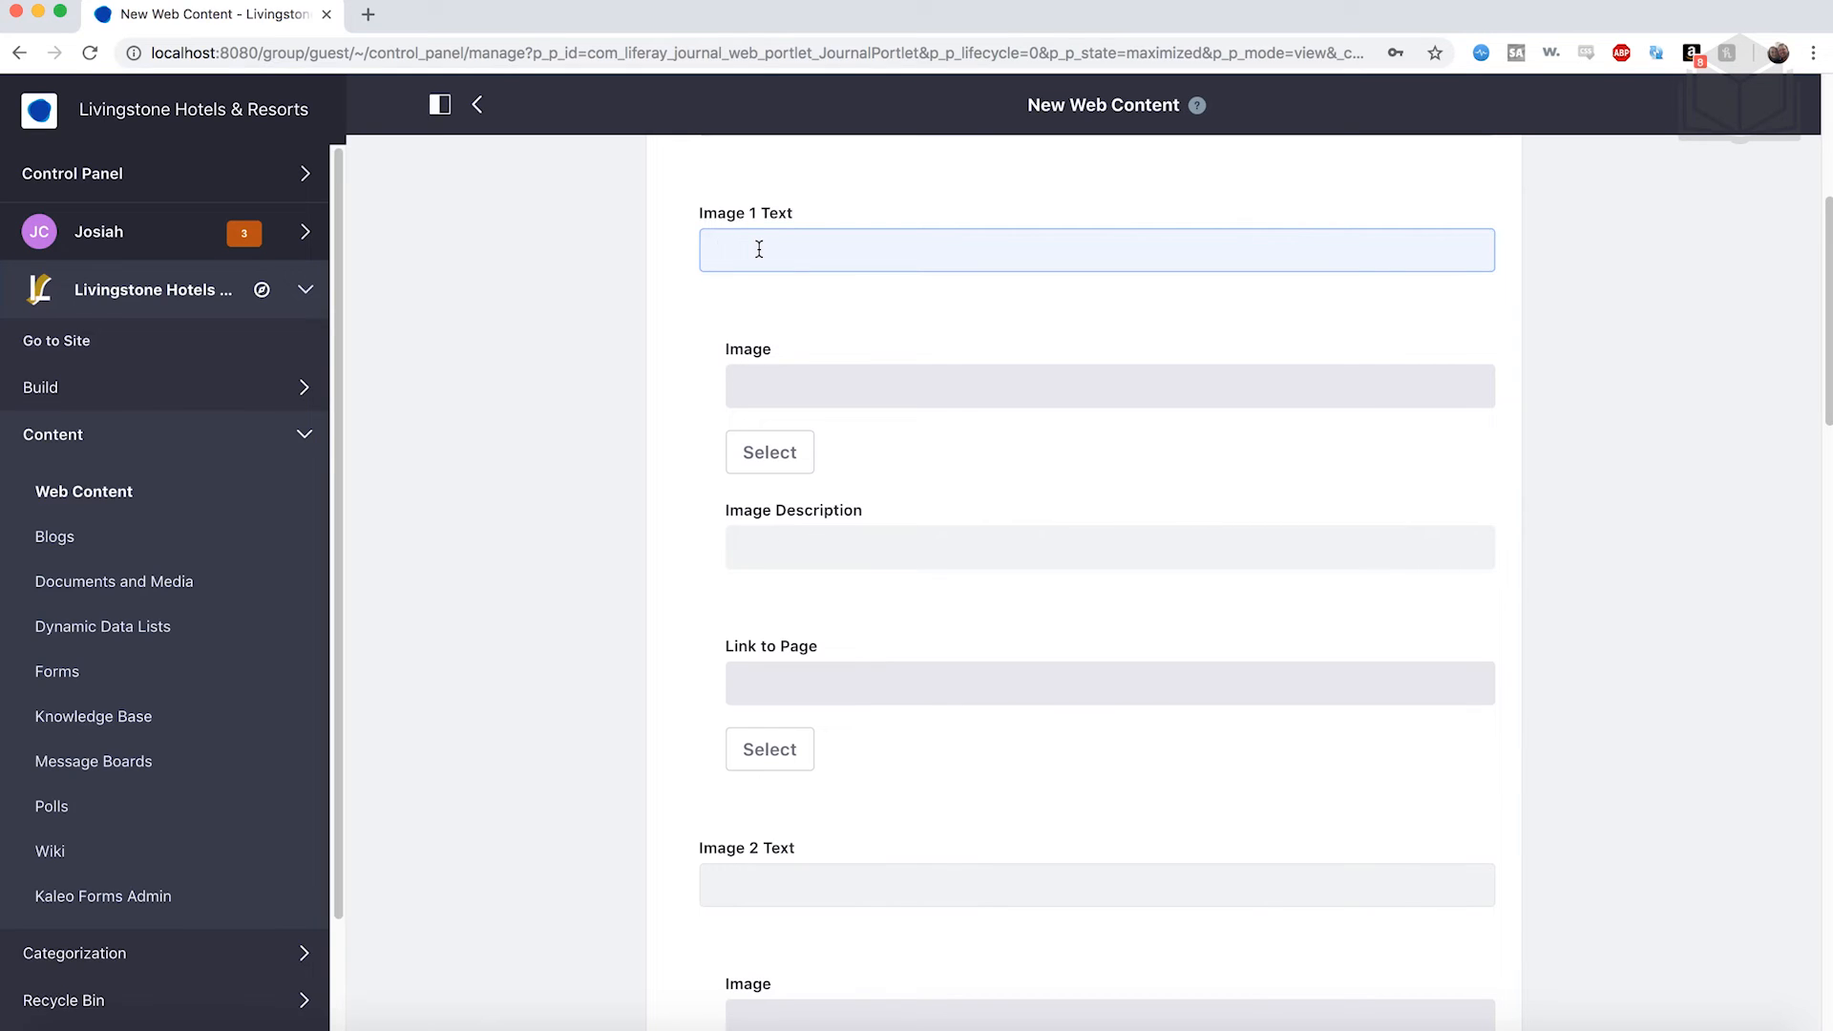
{"action": "type", "text": "Playa Azul Hotel"}
{"action": "scroll", "coordinate": [823, 306], "scroll_direction": "down", "scroll_amount": 1}
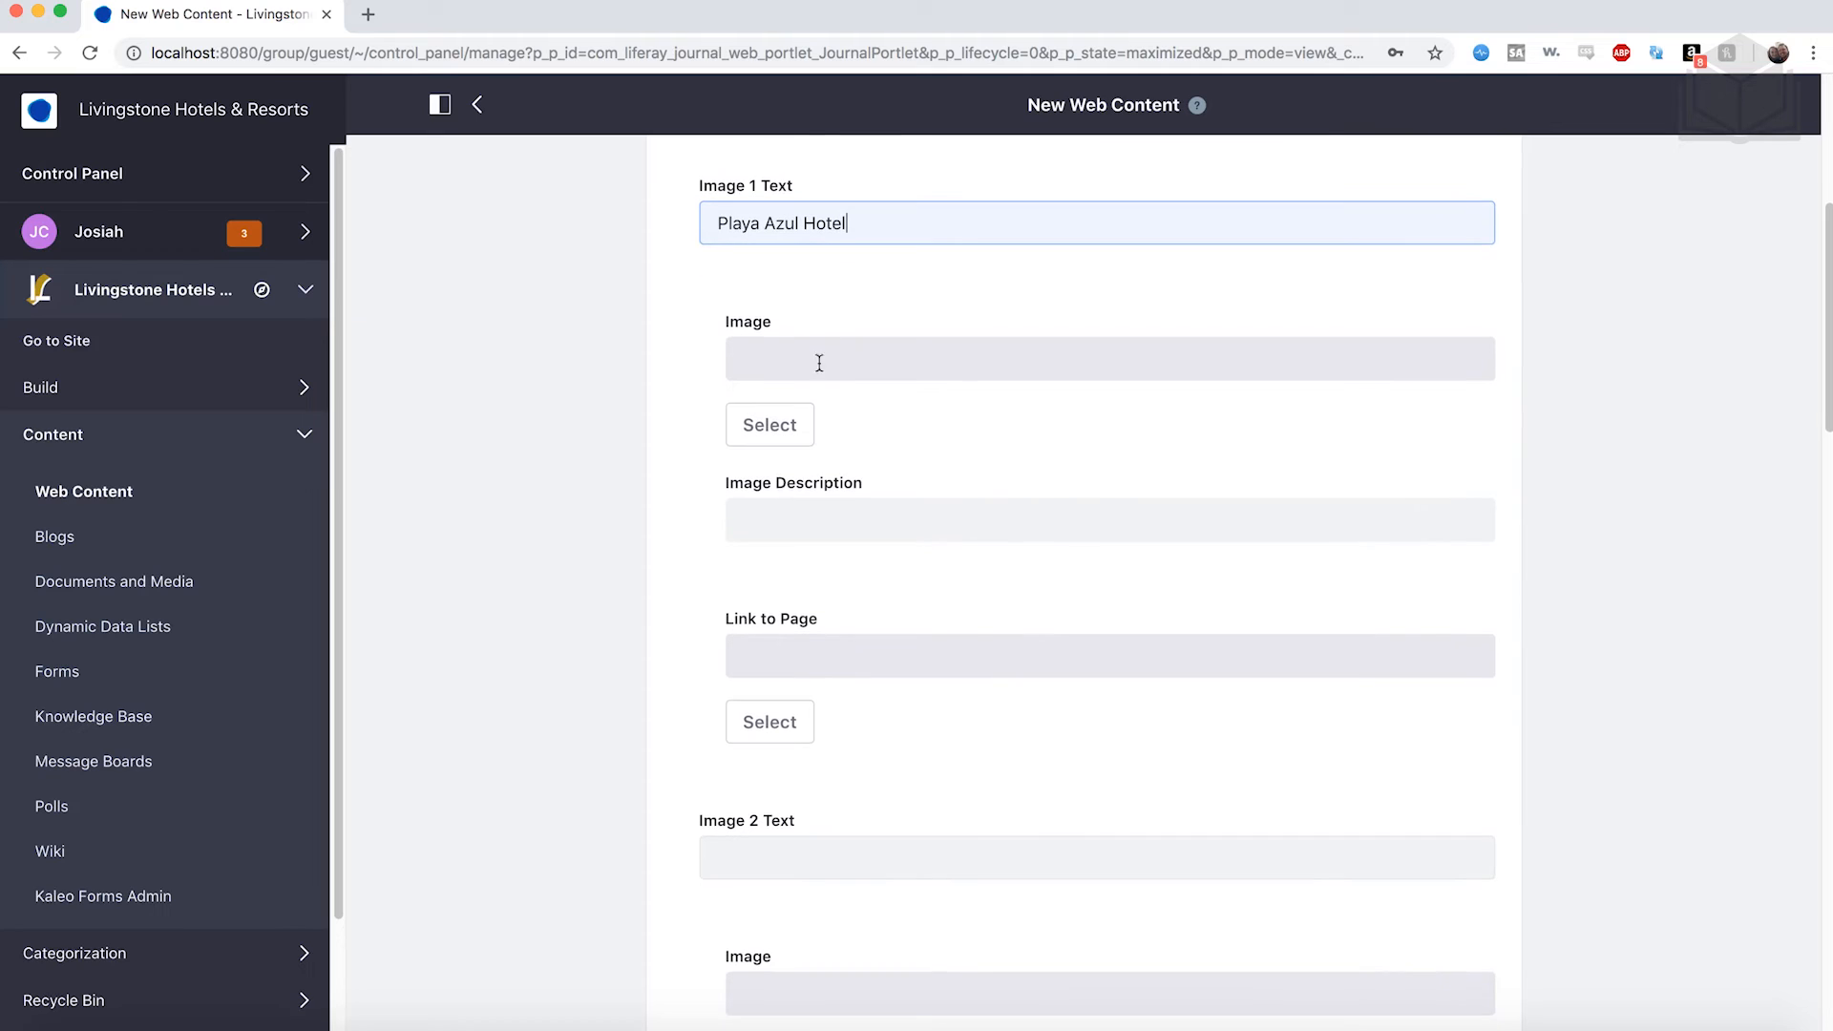
Upload playaazul.jpg and attach it as the first grid image.
{"action": "left_click", "coordinate": [791, 439]}
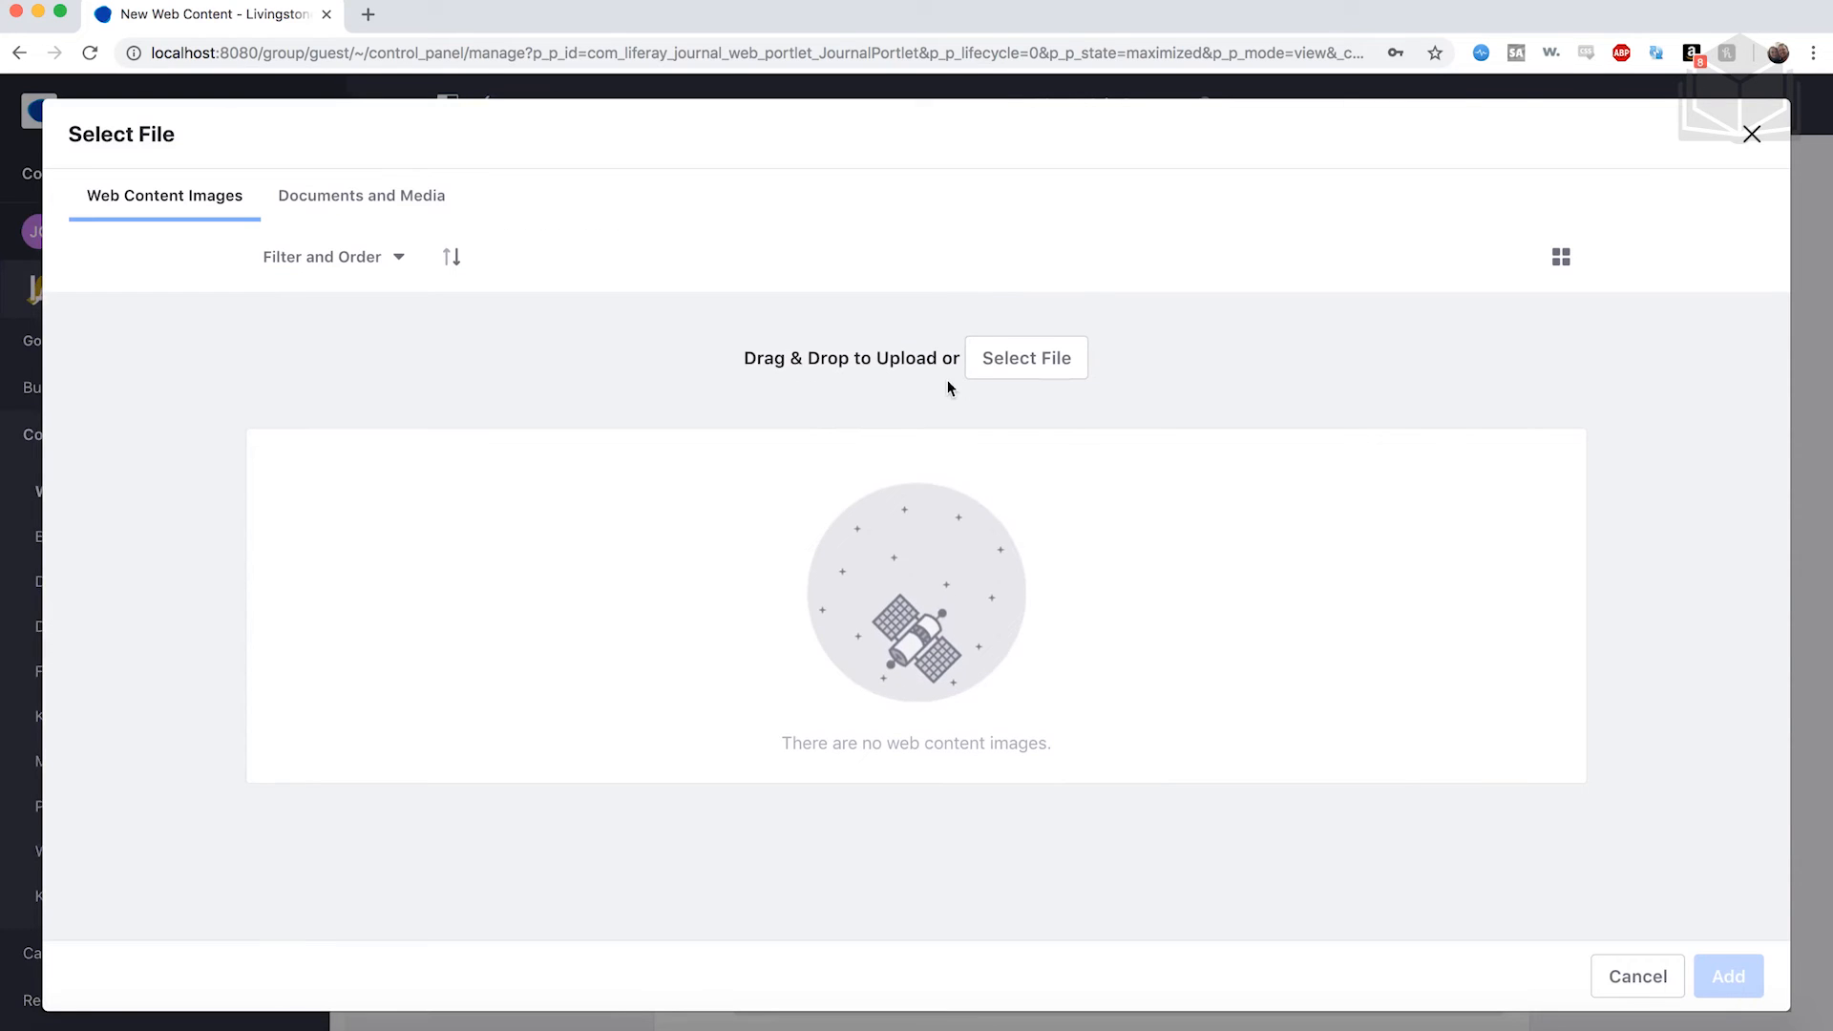
{"action": "left_click", "coordinate": [1045, 363]}
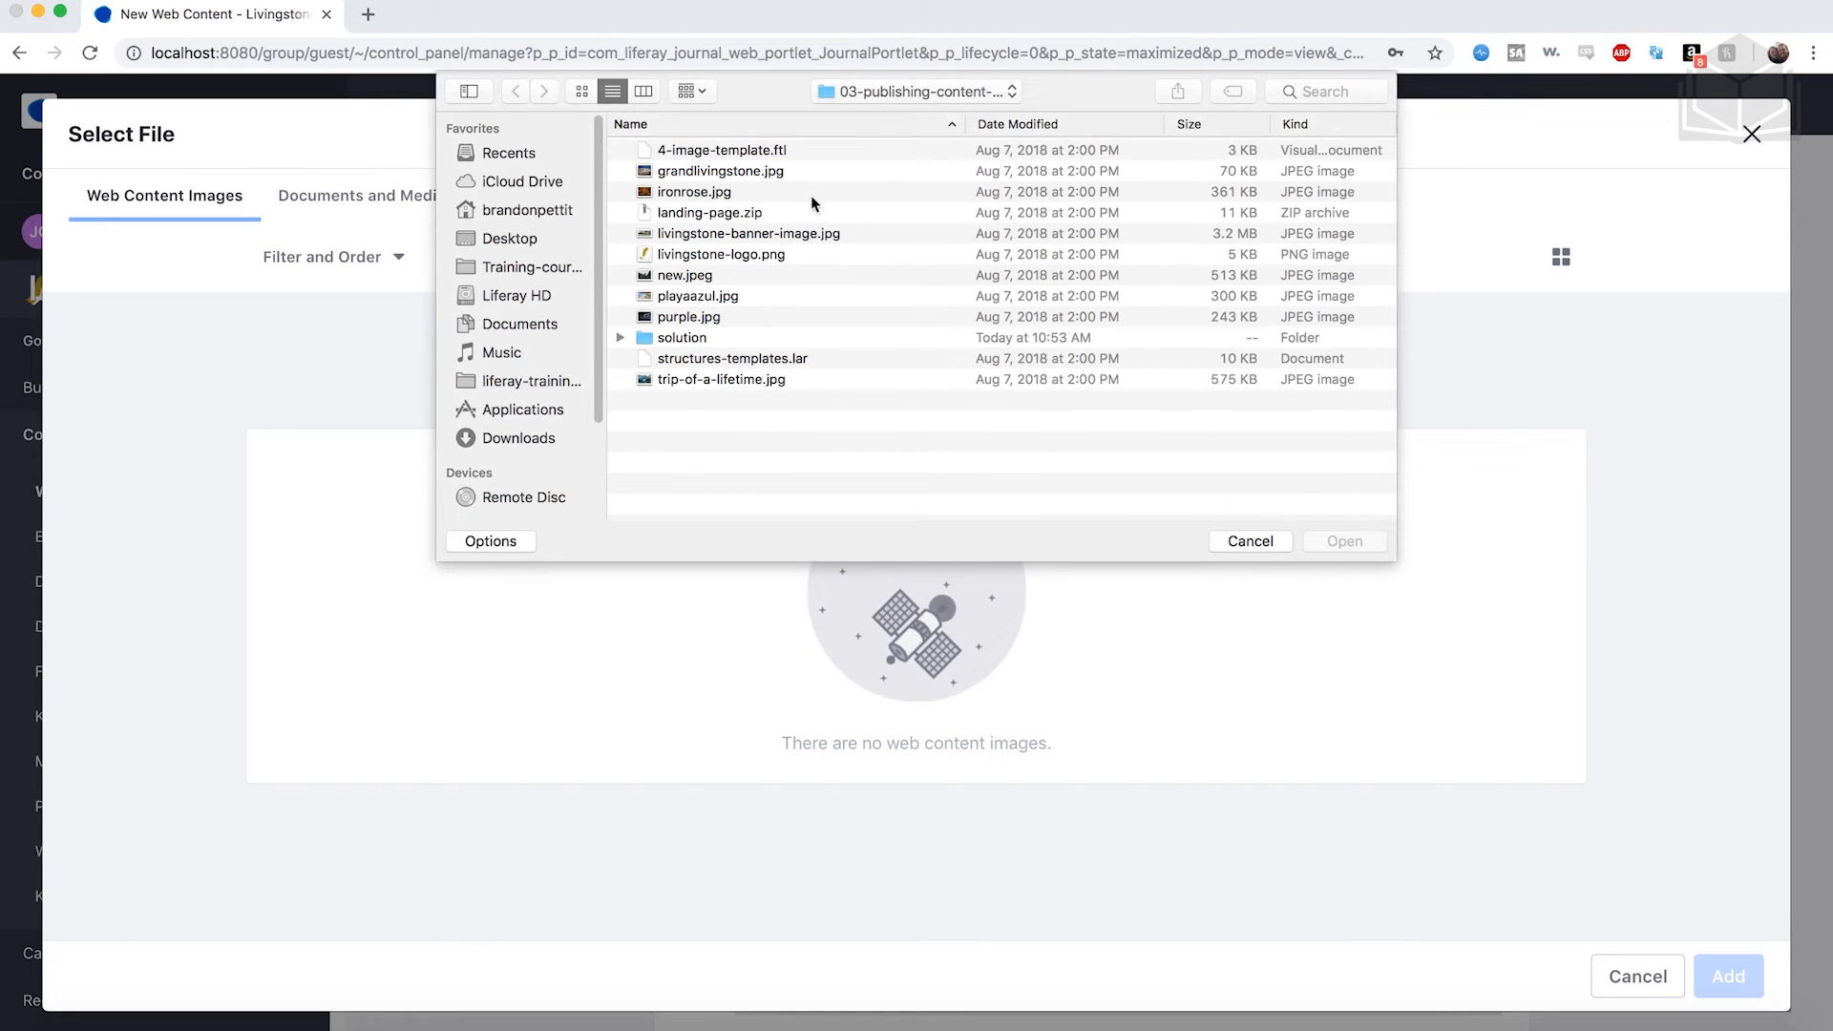
{"action": "left_click", "coordinate": [720, 299]}
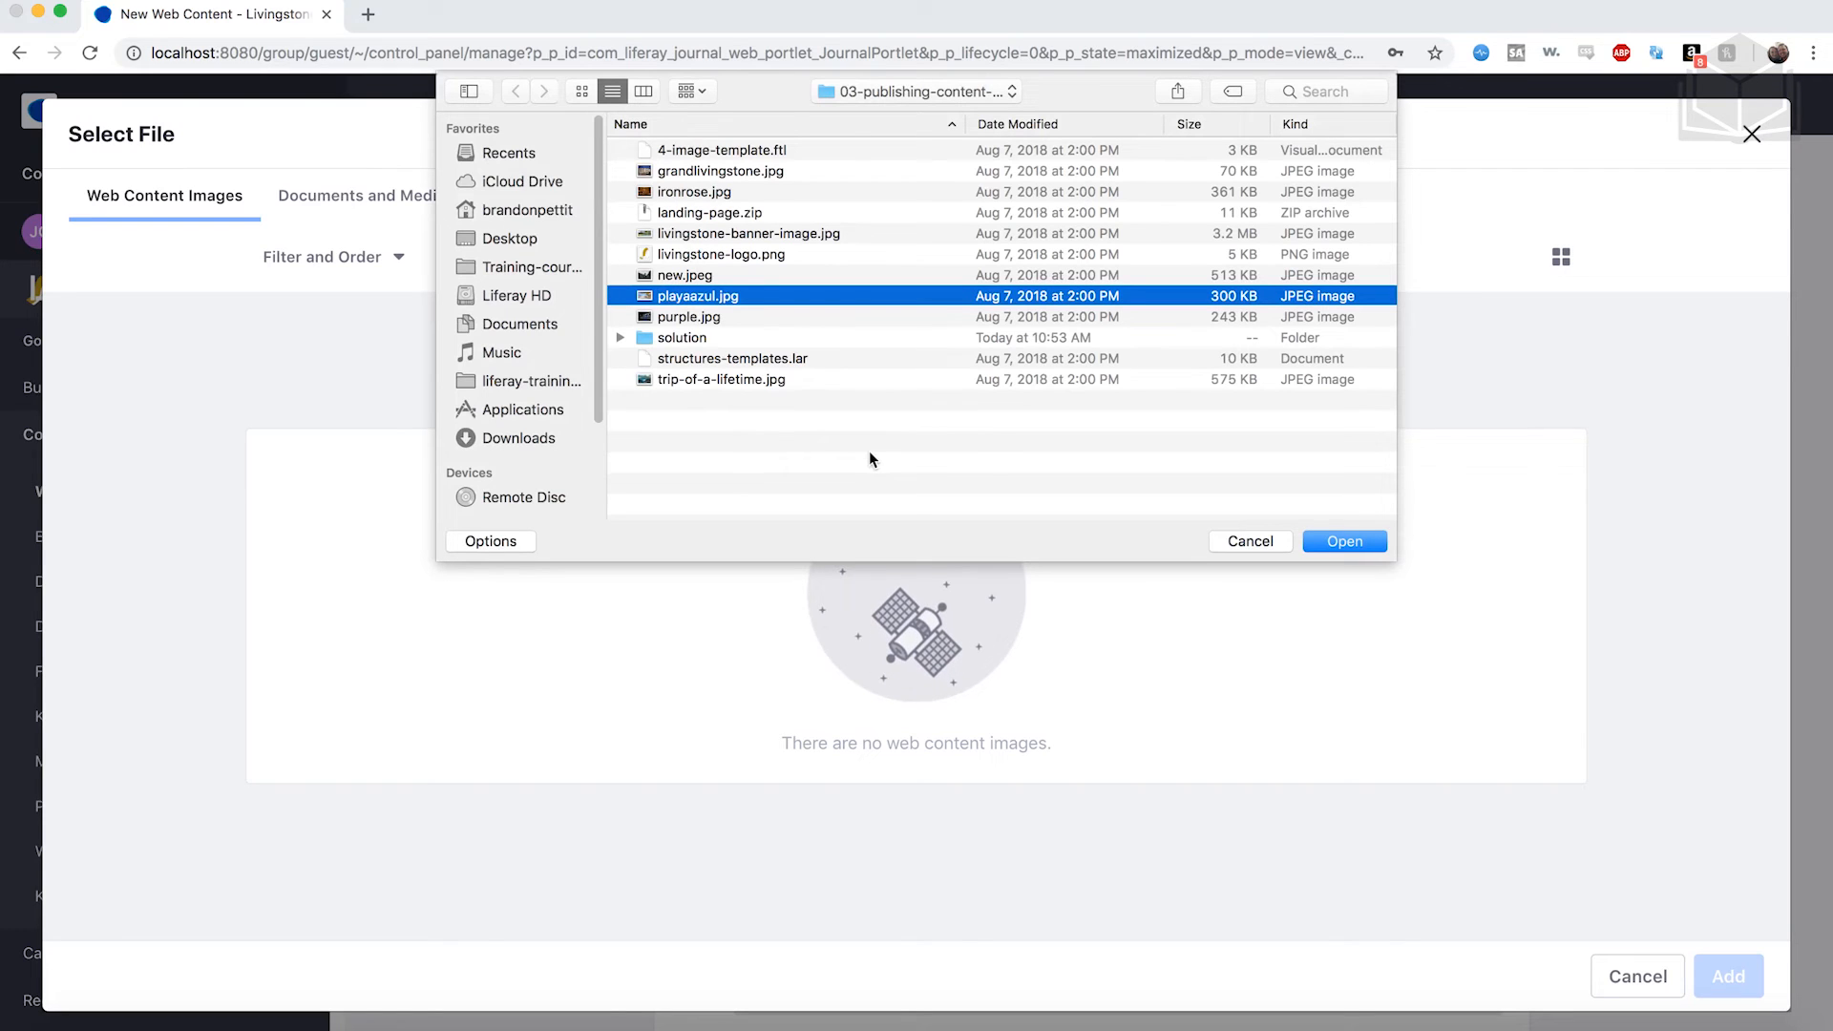
{"action": "left_click", "coordinate": [1334, 540]}
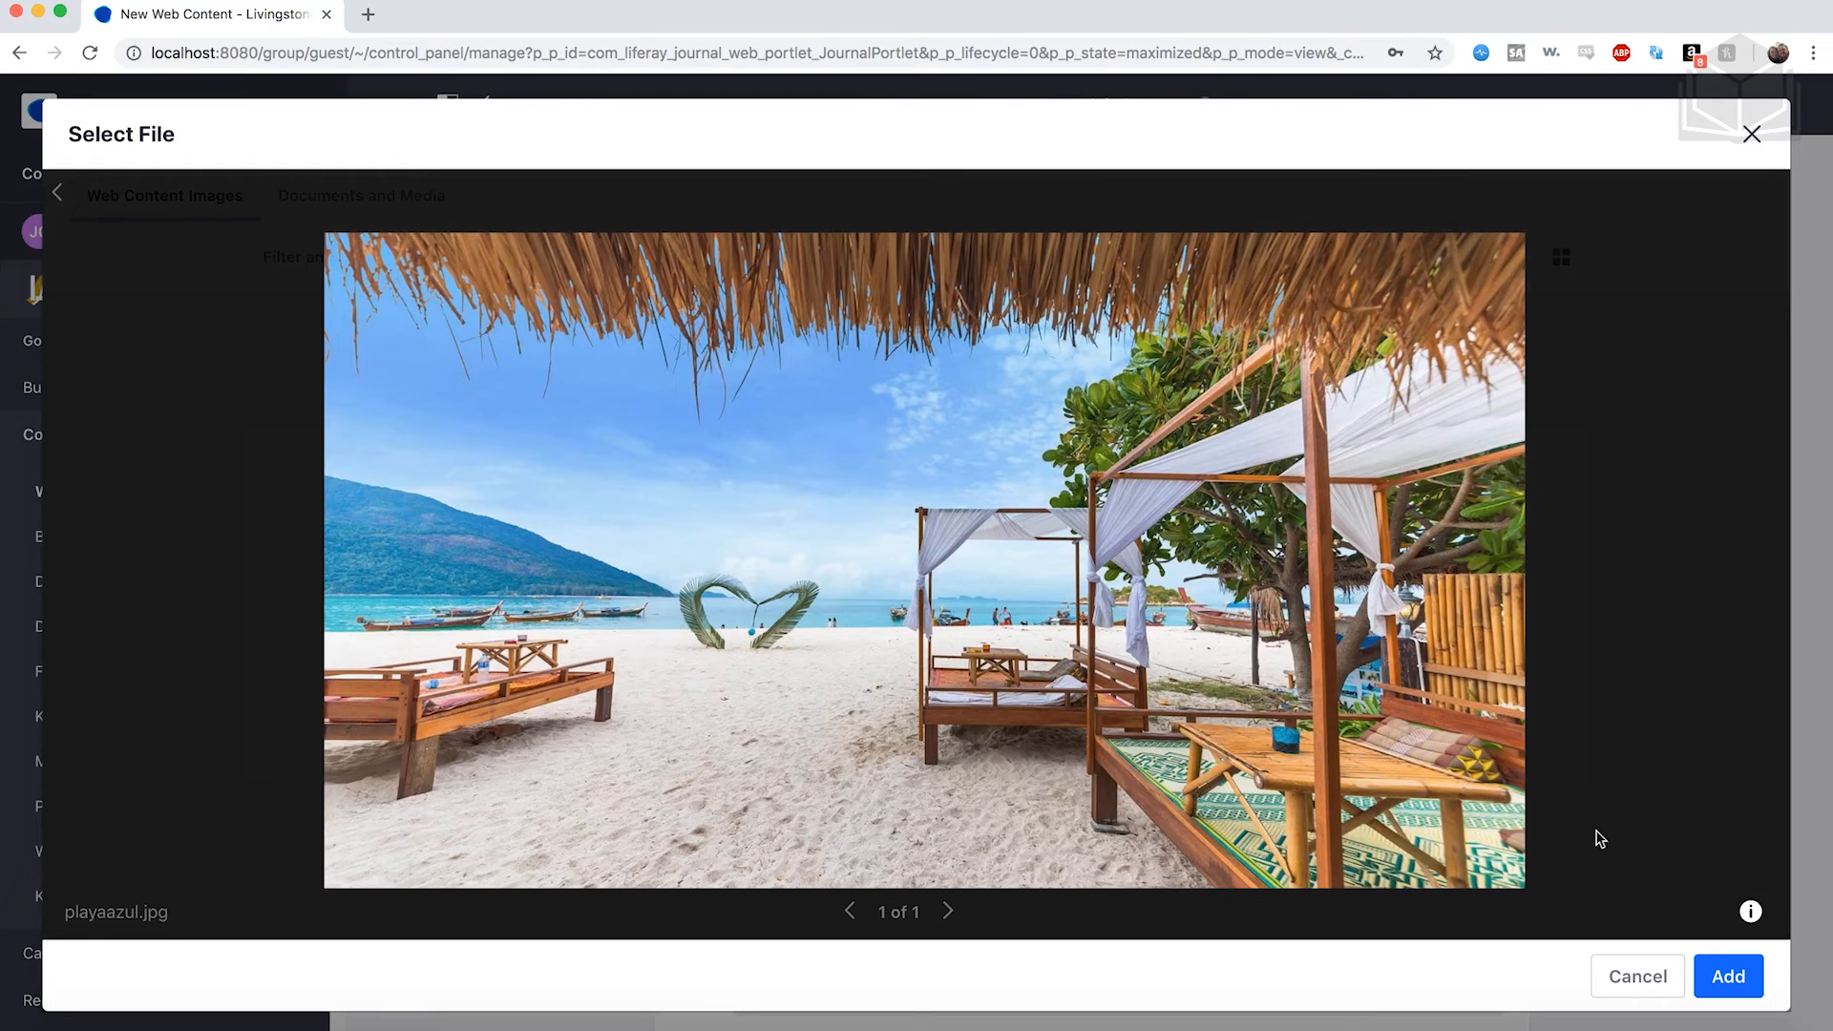
{"action": "left_click", "coordinate": [1725, 983]}
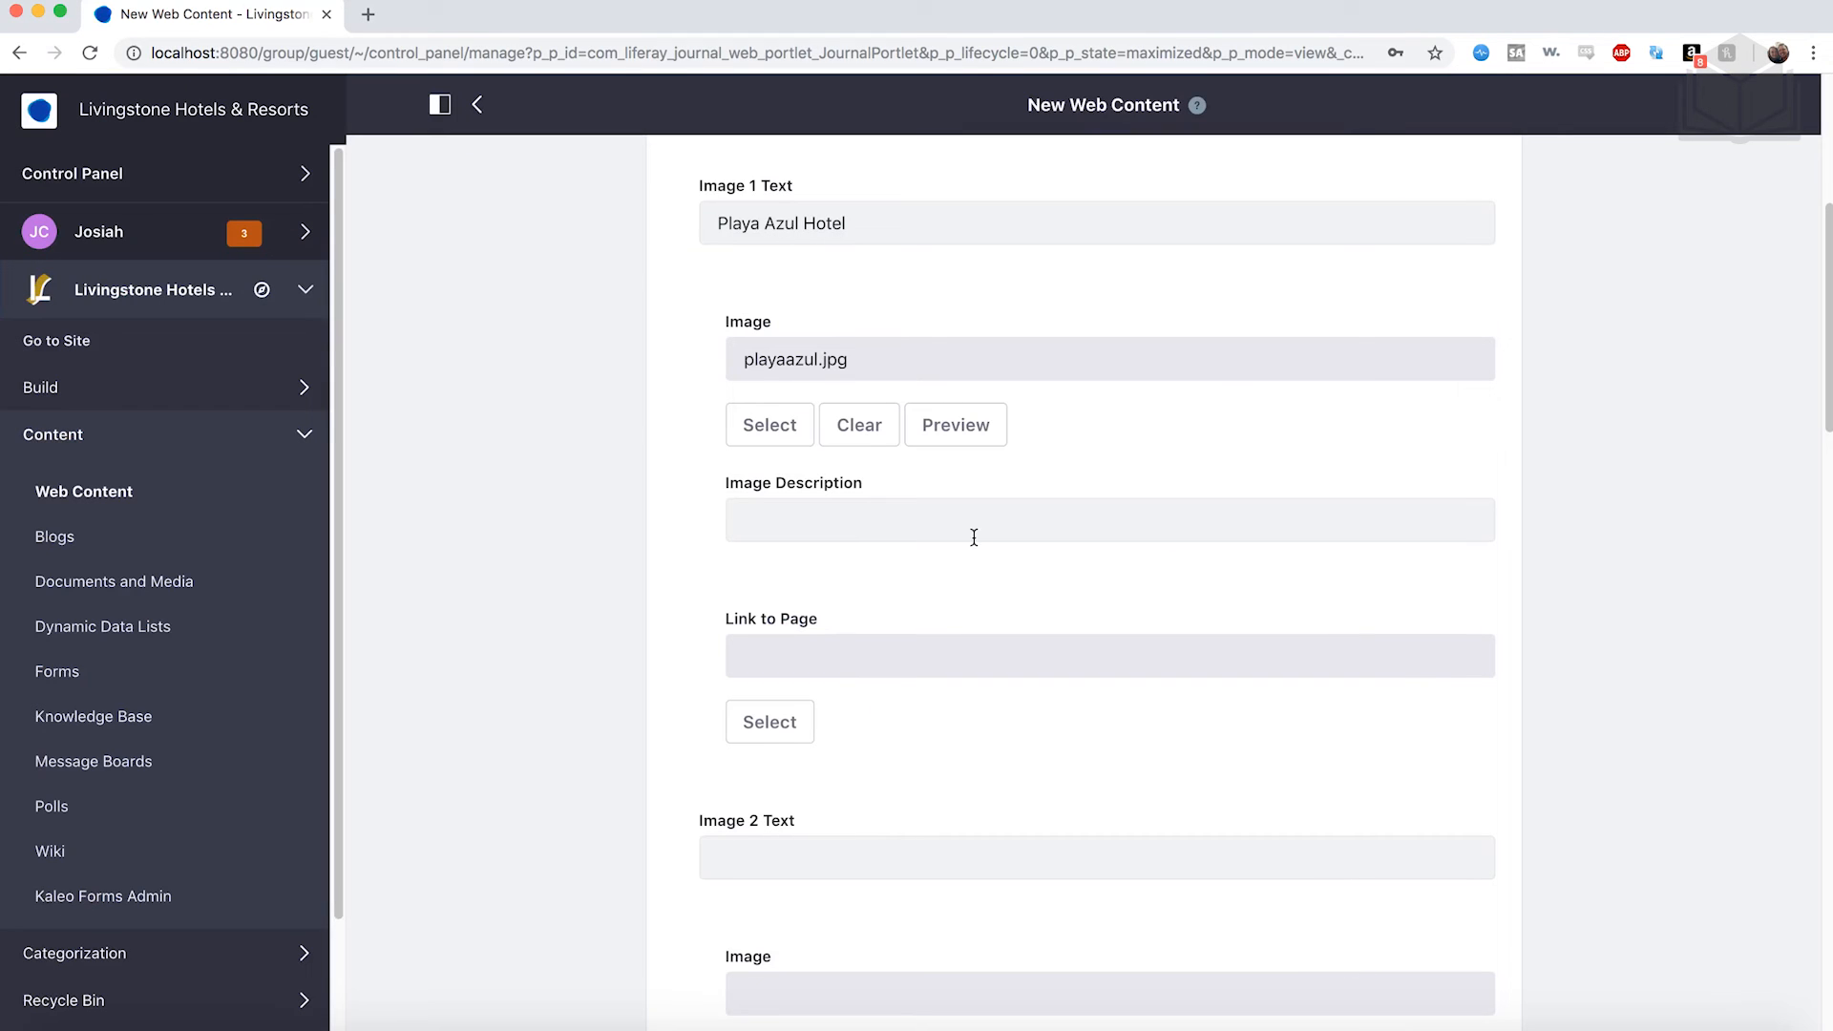
{"action": "scroll", "coordinate": [974, 537], "scroll_direction": "down", "scroll_amount": 2}
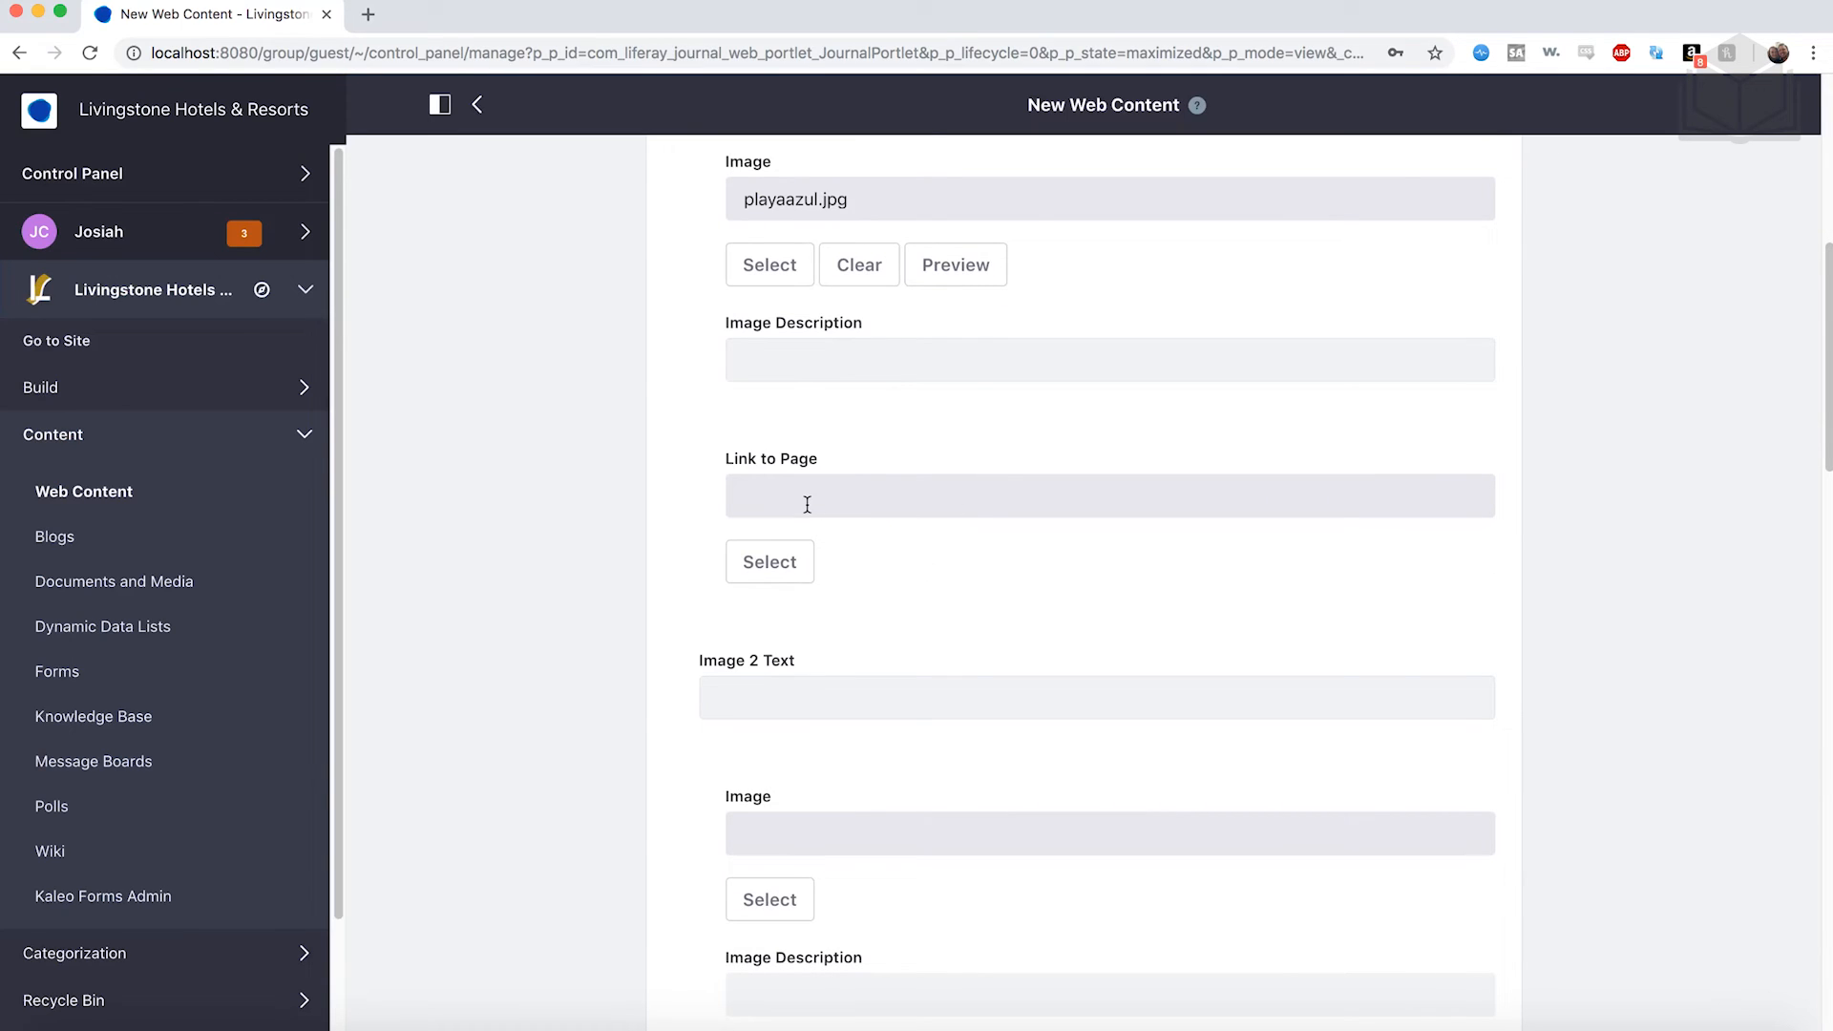
Enter 'Grand Livingstone Hotel' as the Image 2 Text.
{"action": "scroll", "coordinate": [806, 504], "scroll_direction": "down", "scroll_amount": 4}
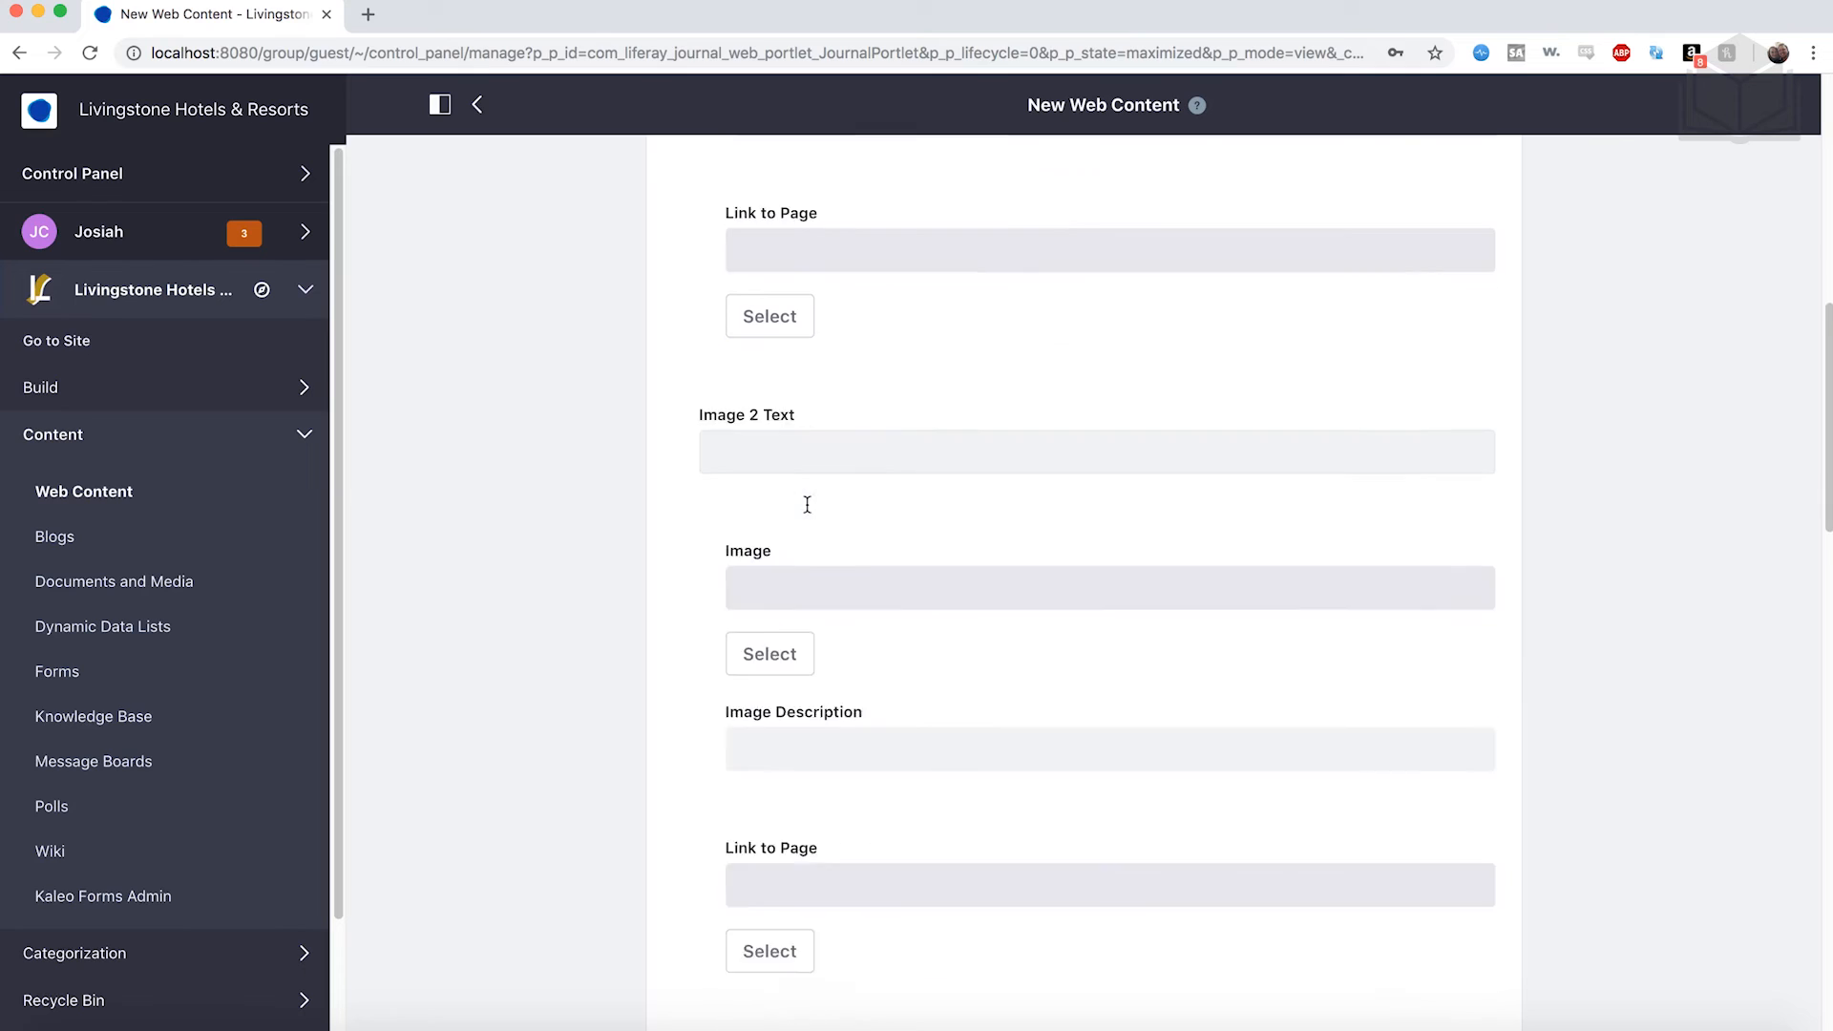
{"action": "left_click", "coordinate": [776, 334]}
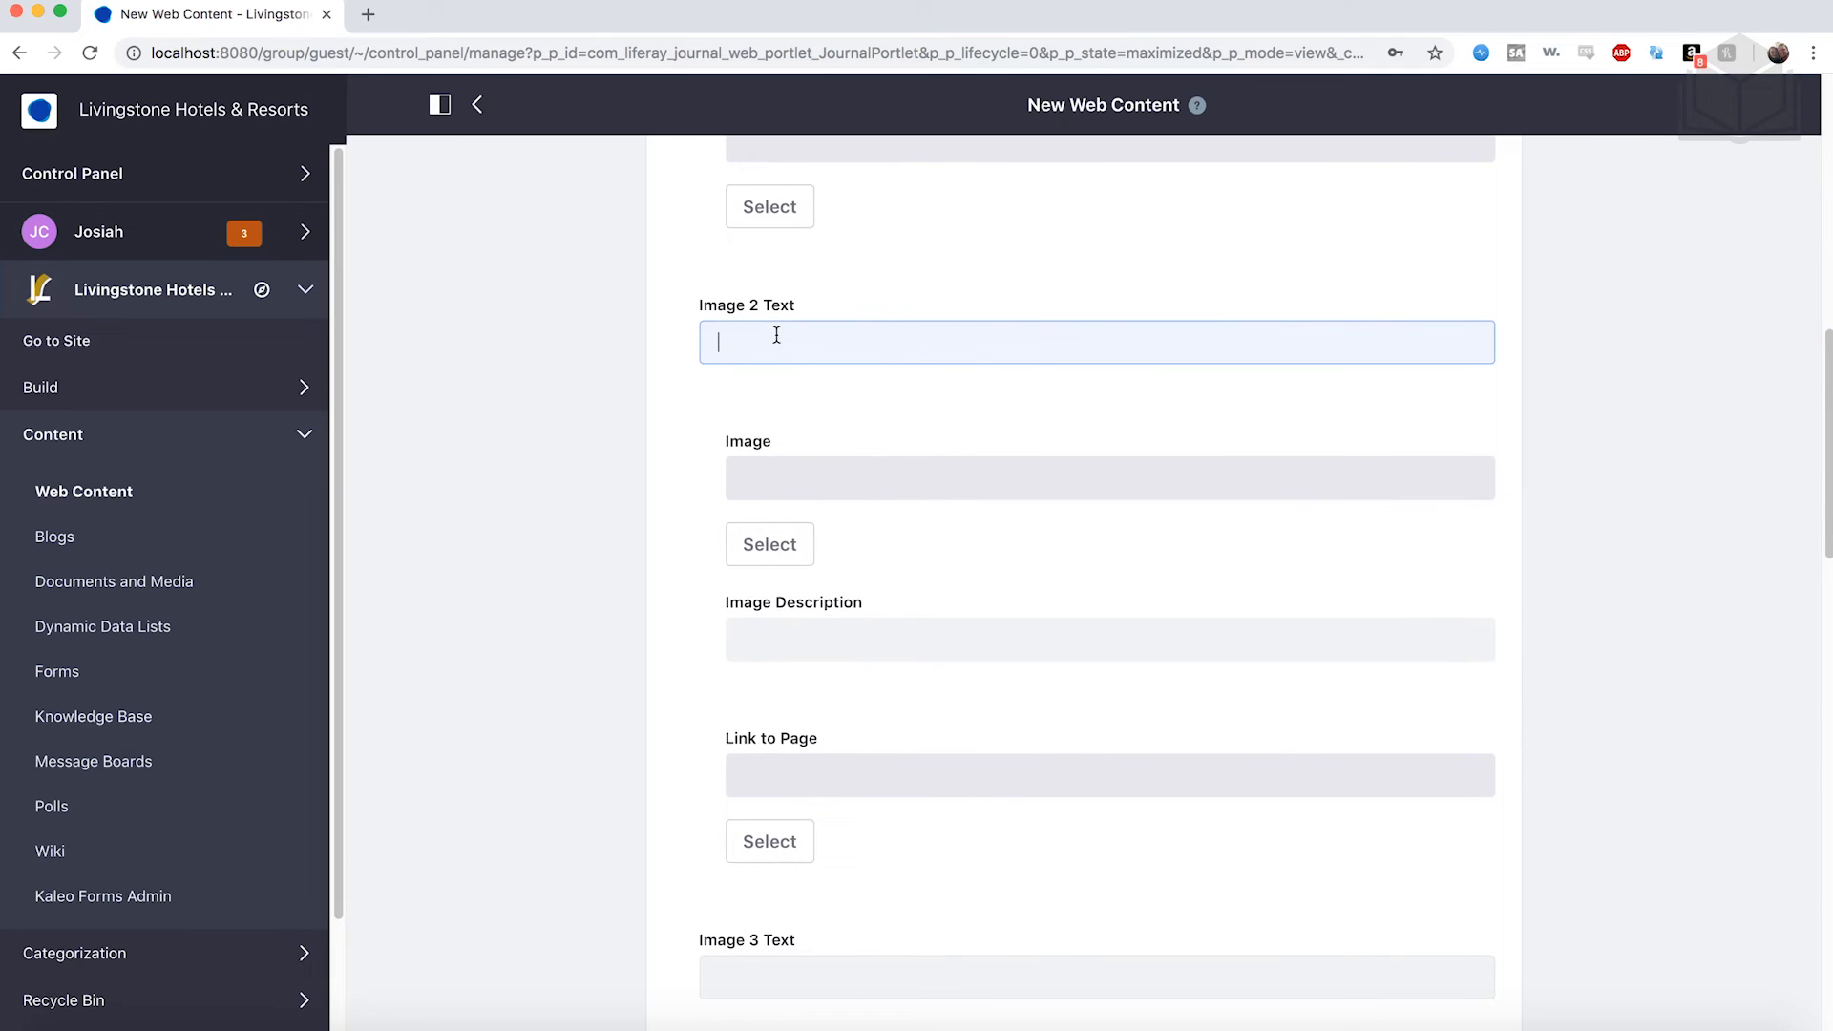
{"action": "type", "text": "Grand Livingstone Hotel"}
Upload grandlivingstone.jpg and attach it as the second grid image.
{"action": "left_click", "coordinate": [790, 557]}
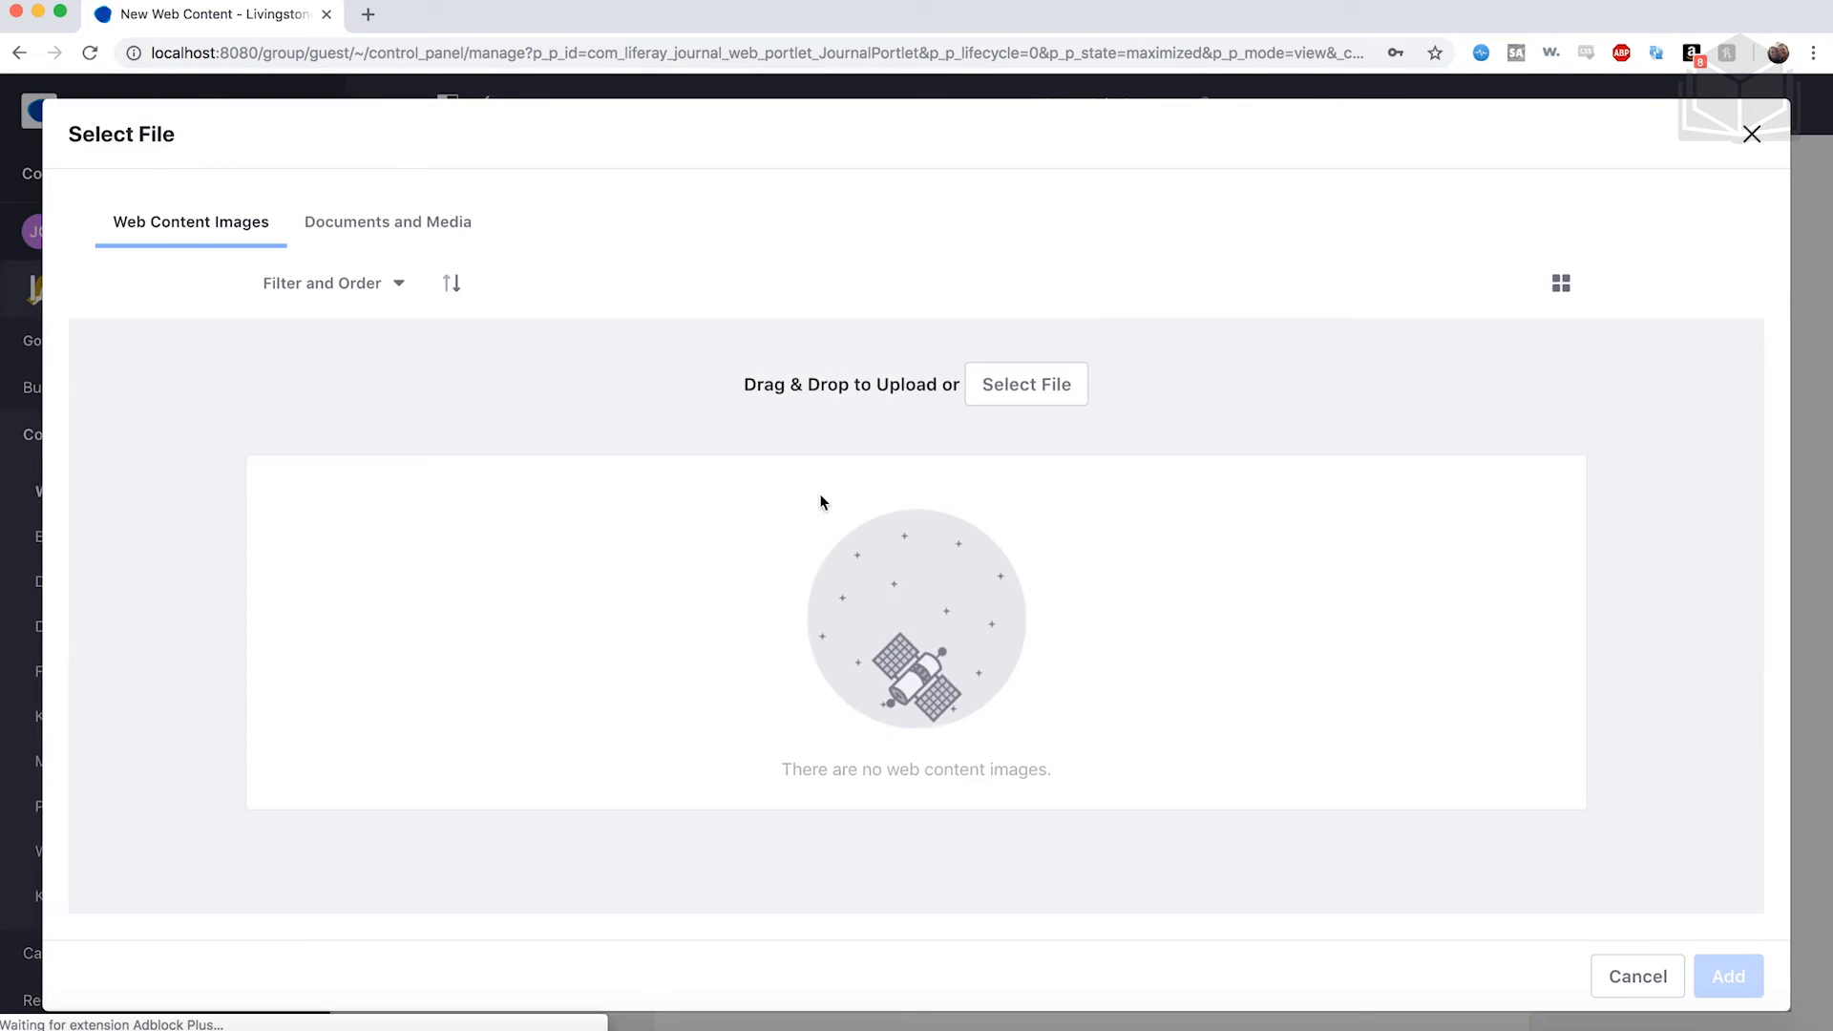
{"action": "left_click", "coordinate": [1064, 372]}
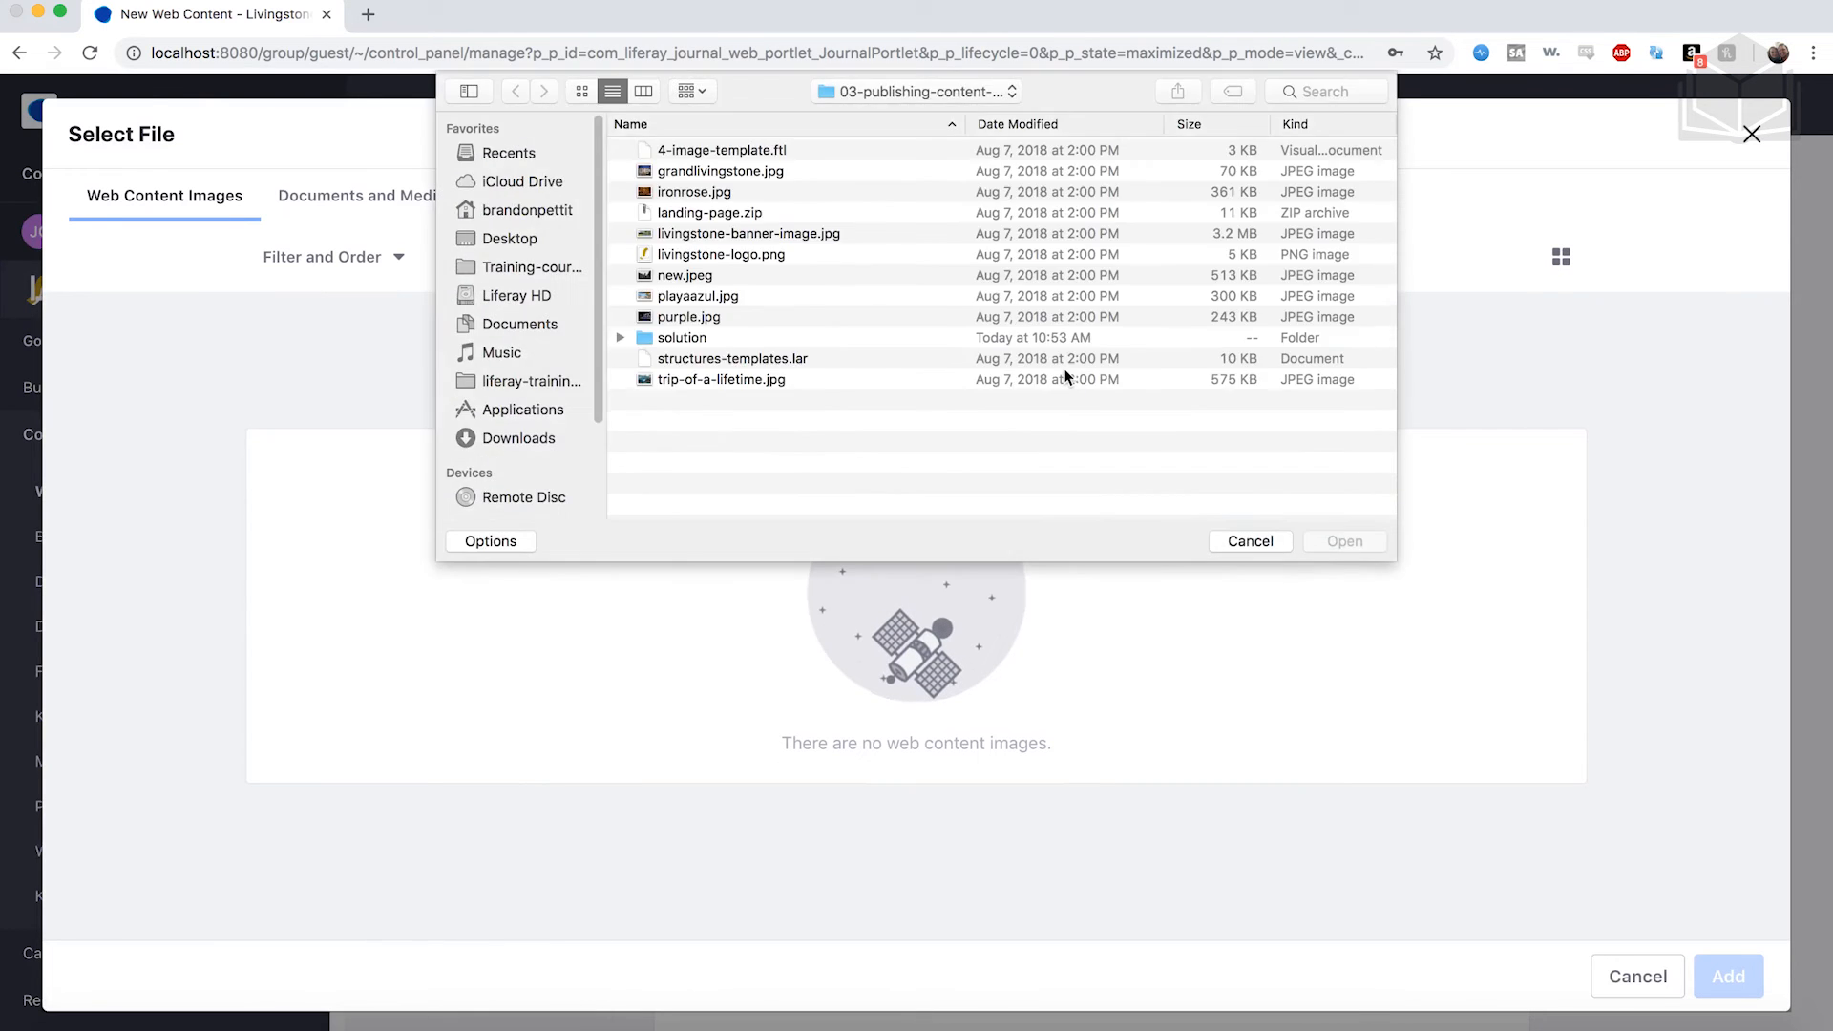
{"action": "left_click", "coordinate": [748, 171]}
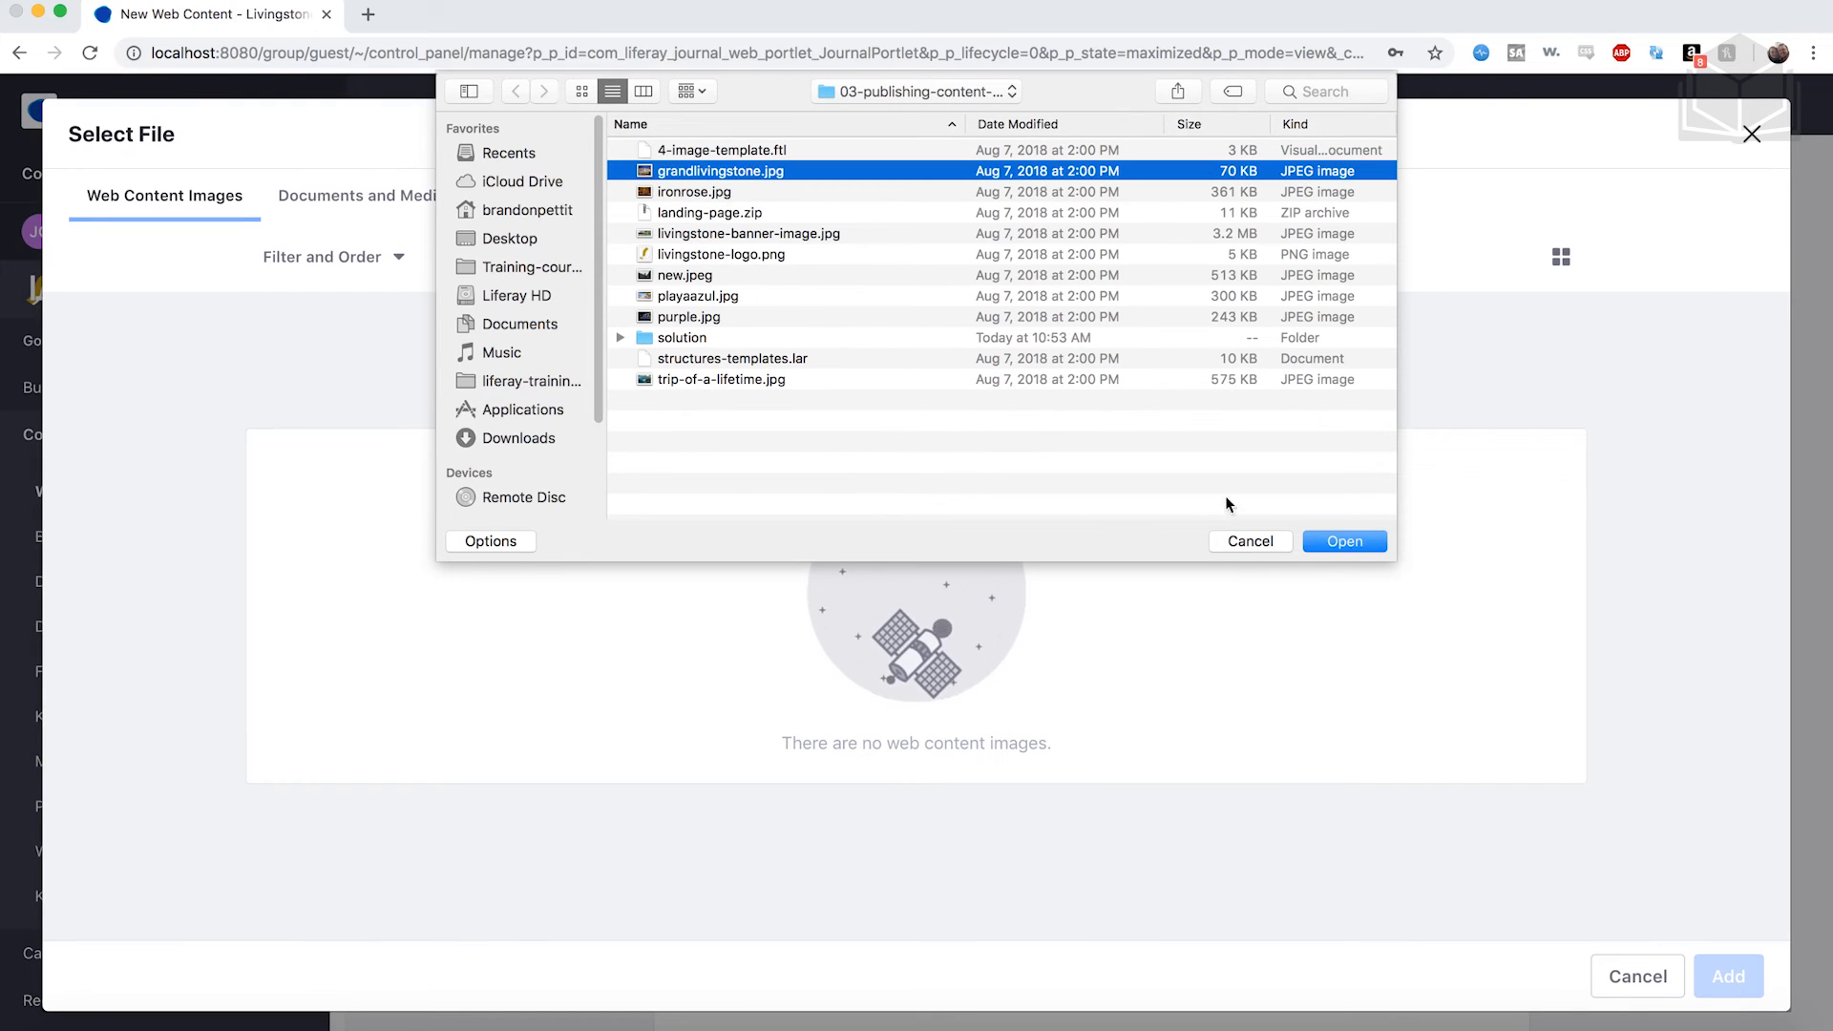
{"action": "left_click", "coordinate": [1344, 541]}
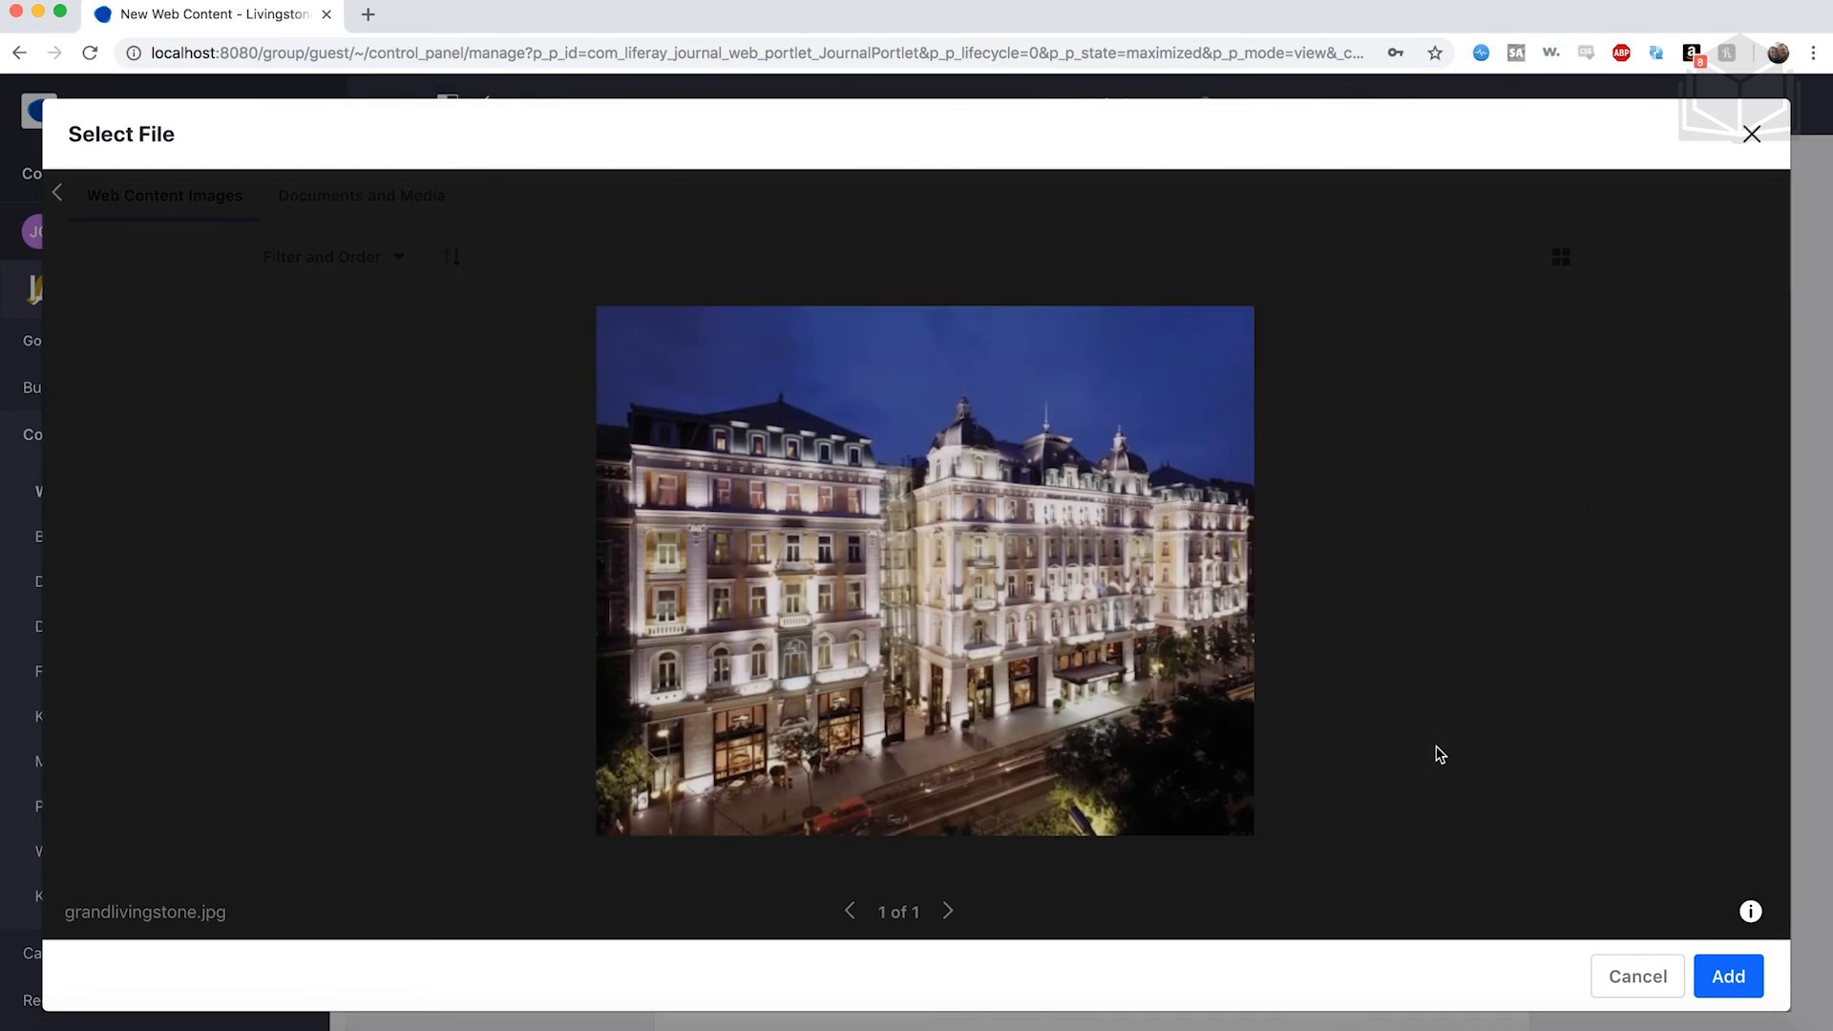
{"action": "left_click", "coordinate": [1724, 977]}
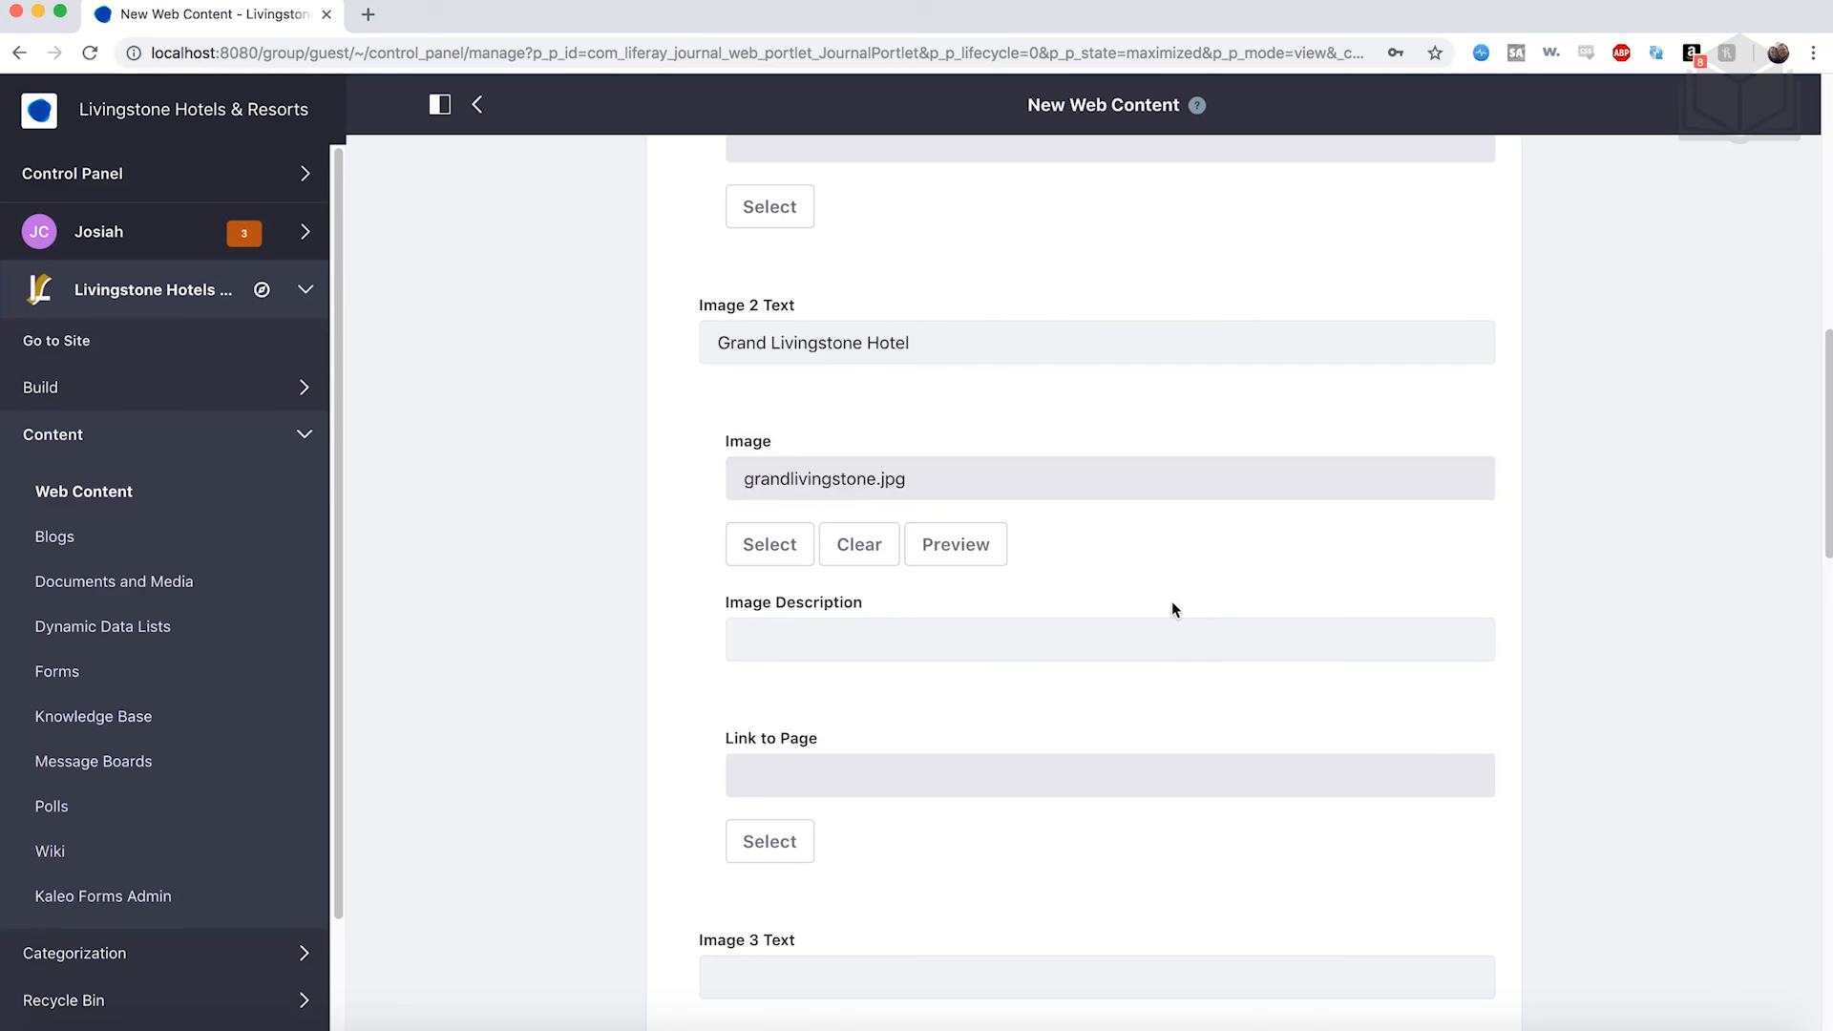
{"action": "scroll", "coordinate": [1171, 600], "scroll_direction": "down", "scroll_amount": 5}
{"action": "scroll", "coordinate": [1144, 550], "scroll_direction": "down", "scroll_amount": 2}
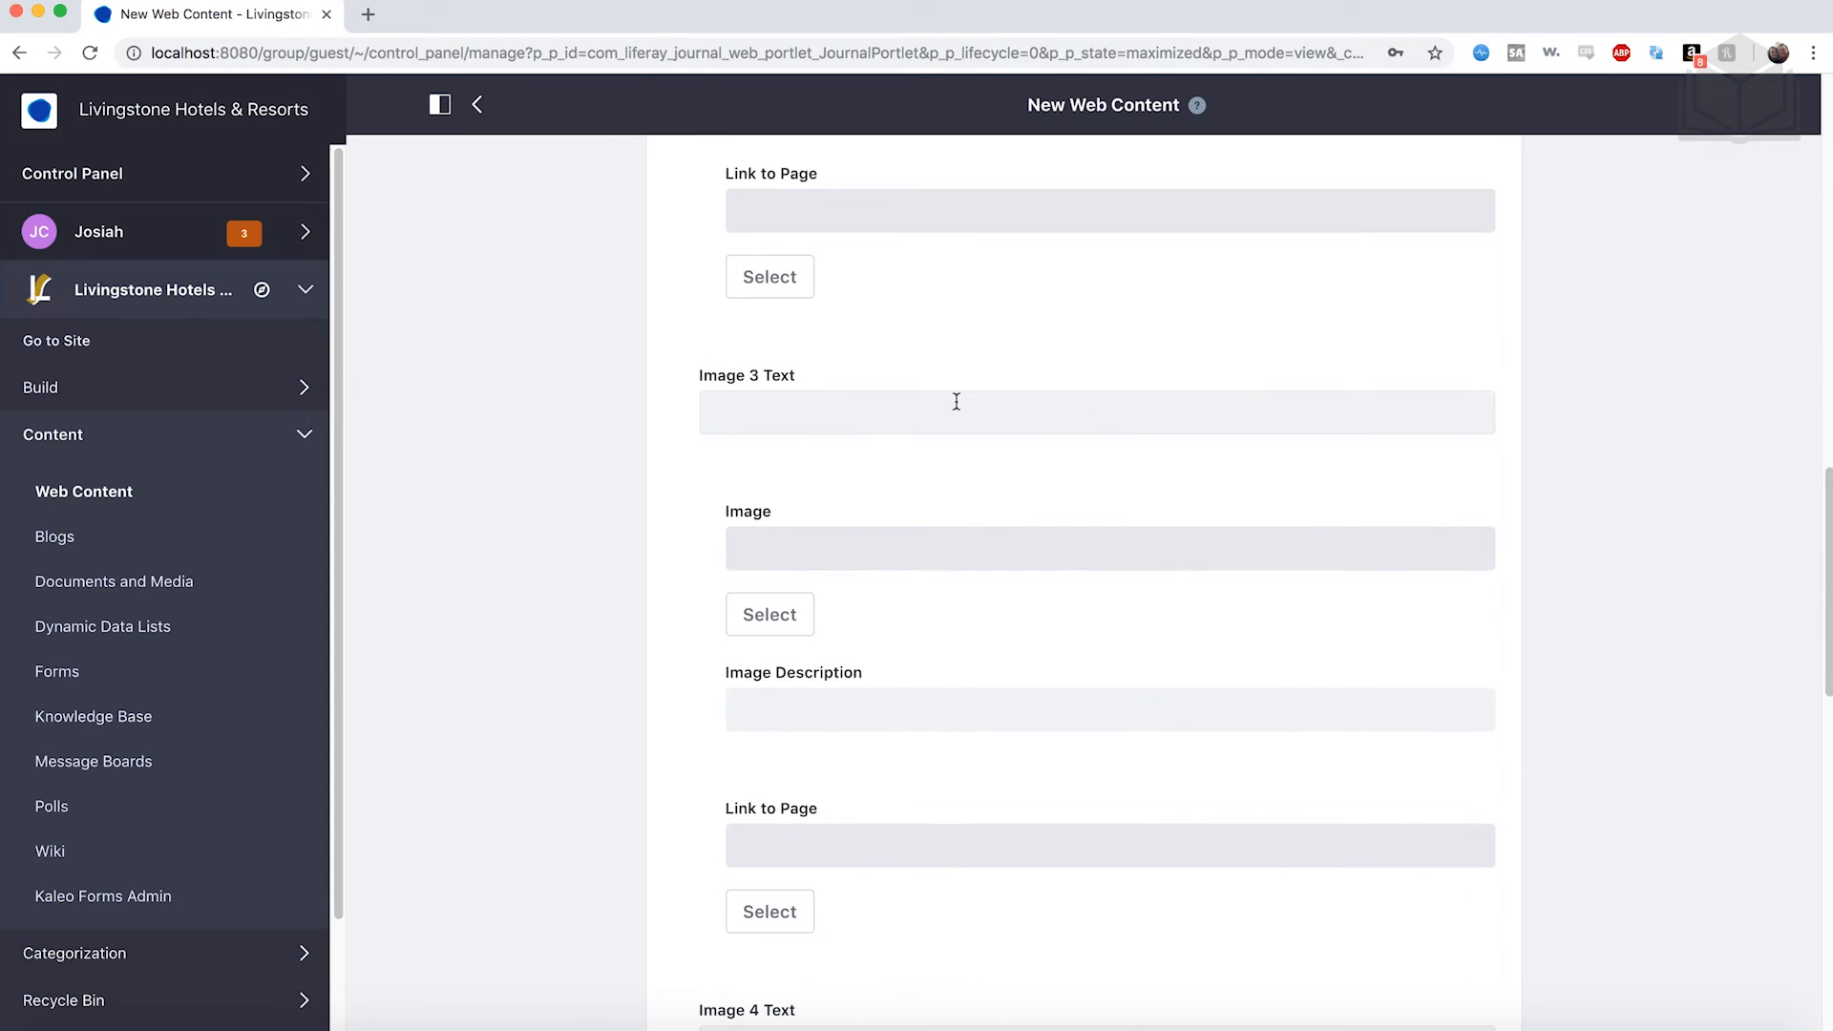
Enter 'The Iron Rose' as the Image 3 Text.
{"action": "left_click", "coordinate": [956, 402]}
{"action": "type", "text": "Iron Rose"}
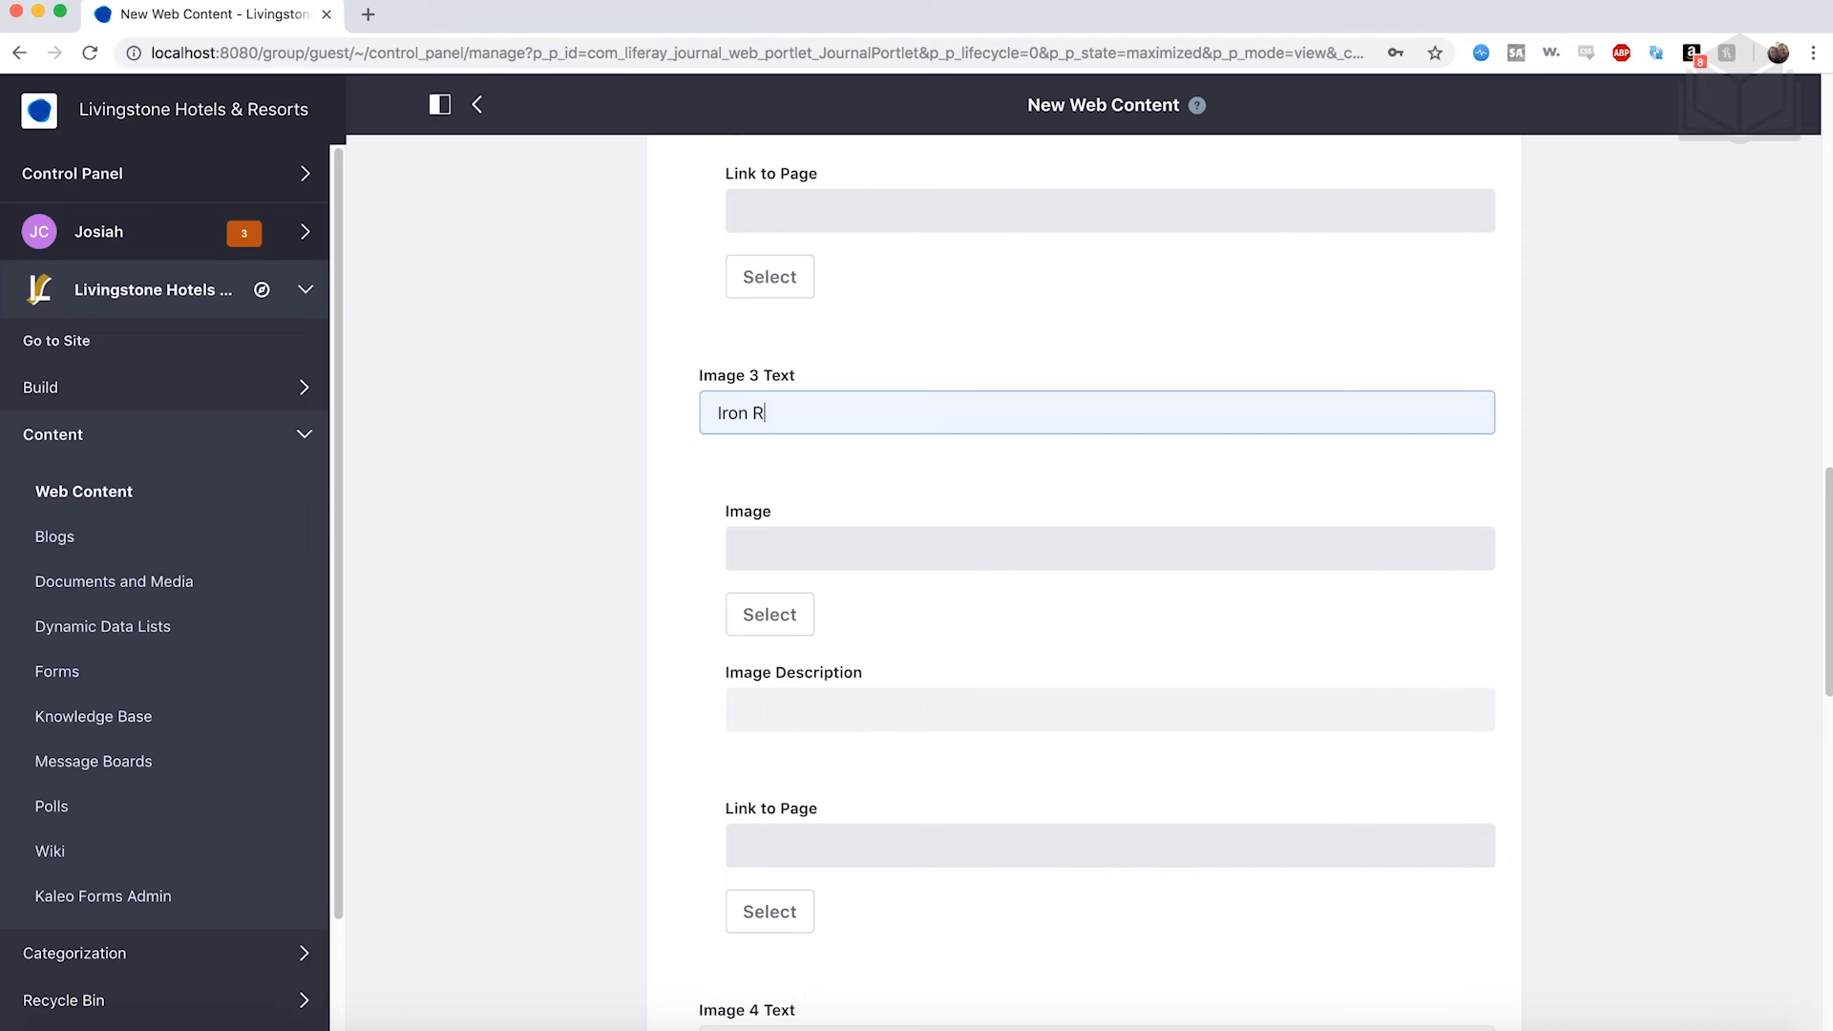
{"action": "left_click", "coordinate": [712, 412]}
{"action": "type", "text": "The"}
{"action": "scroll", "coordinate": [896, 520], "scroll_direction": "down", "scroll_amount": 2}
Upload ironrose.jpg and attach it as the third grid image.
{"action": "left_click", "coordinate": [768, 539]}
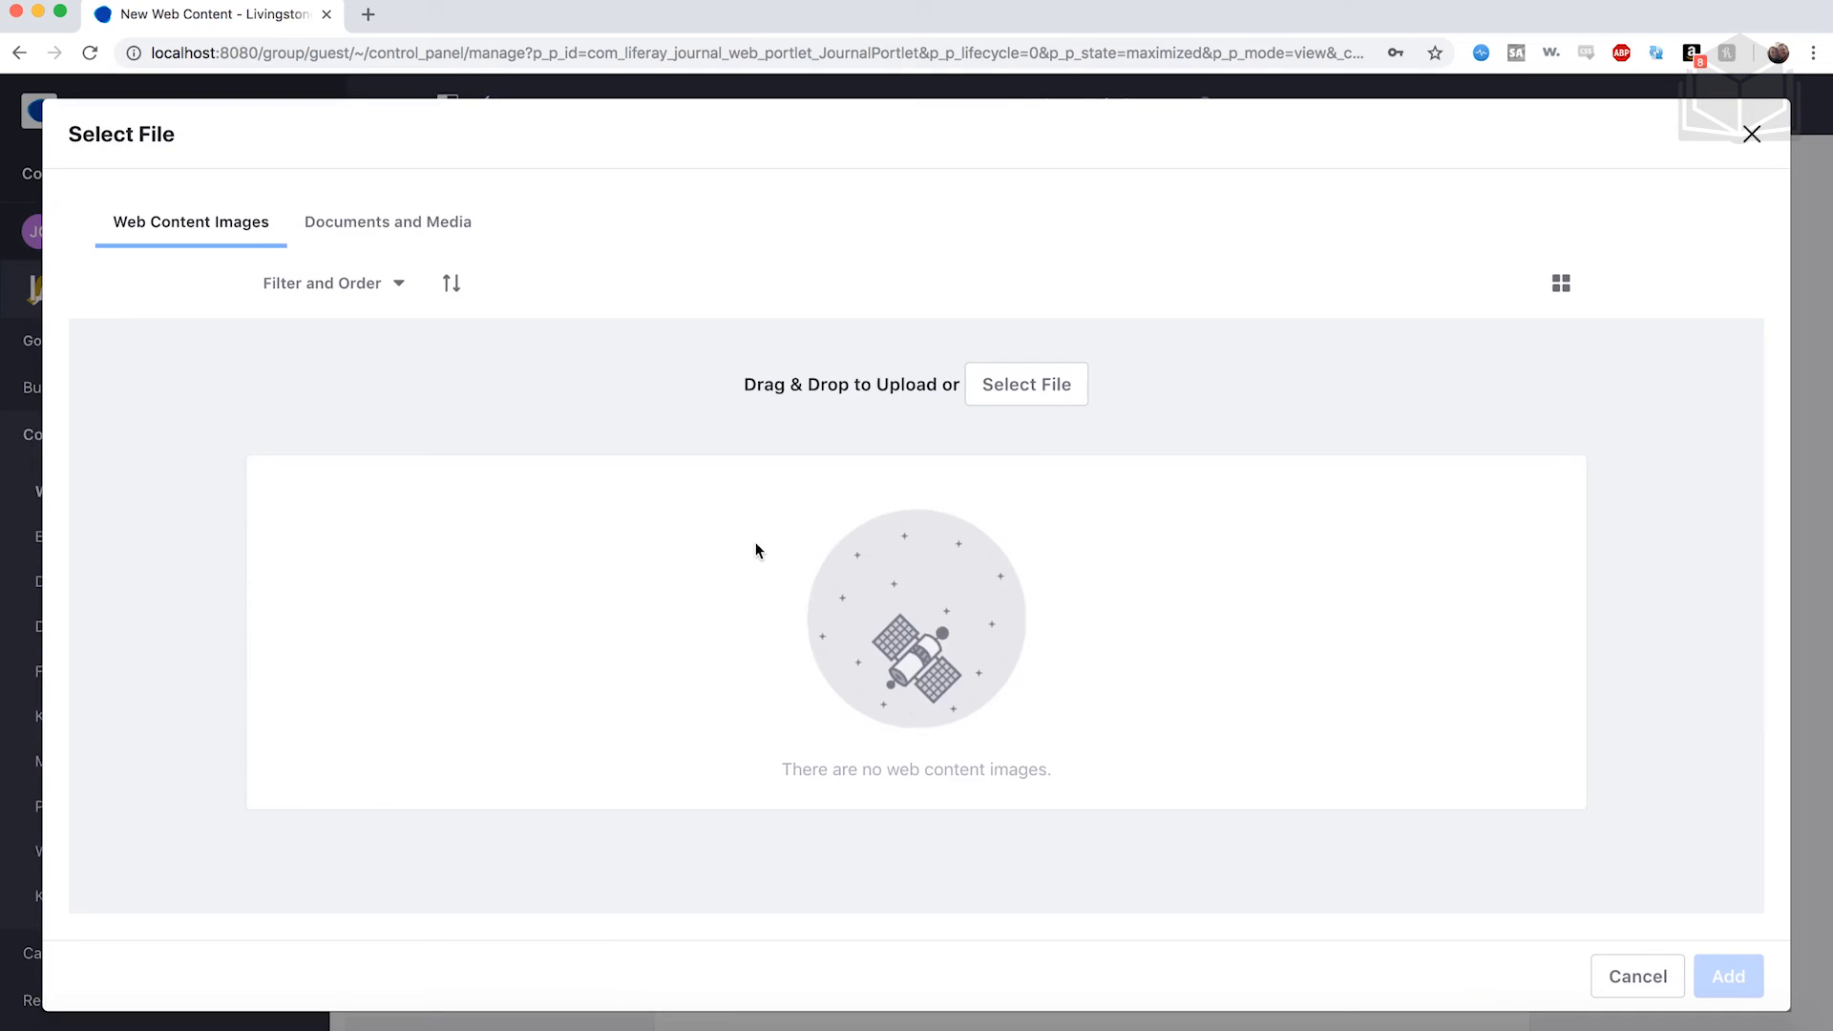
{"action": "left_click", "coordinate": [1050, 361]}
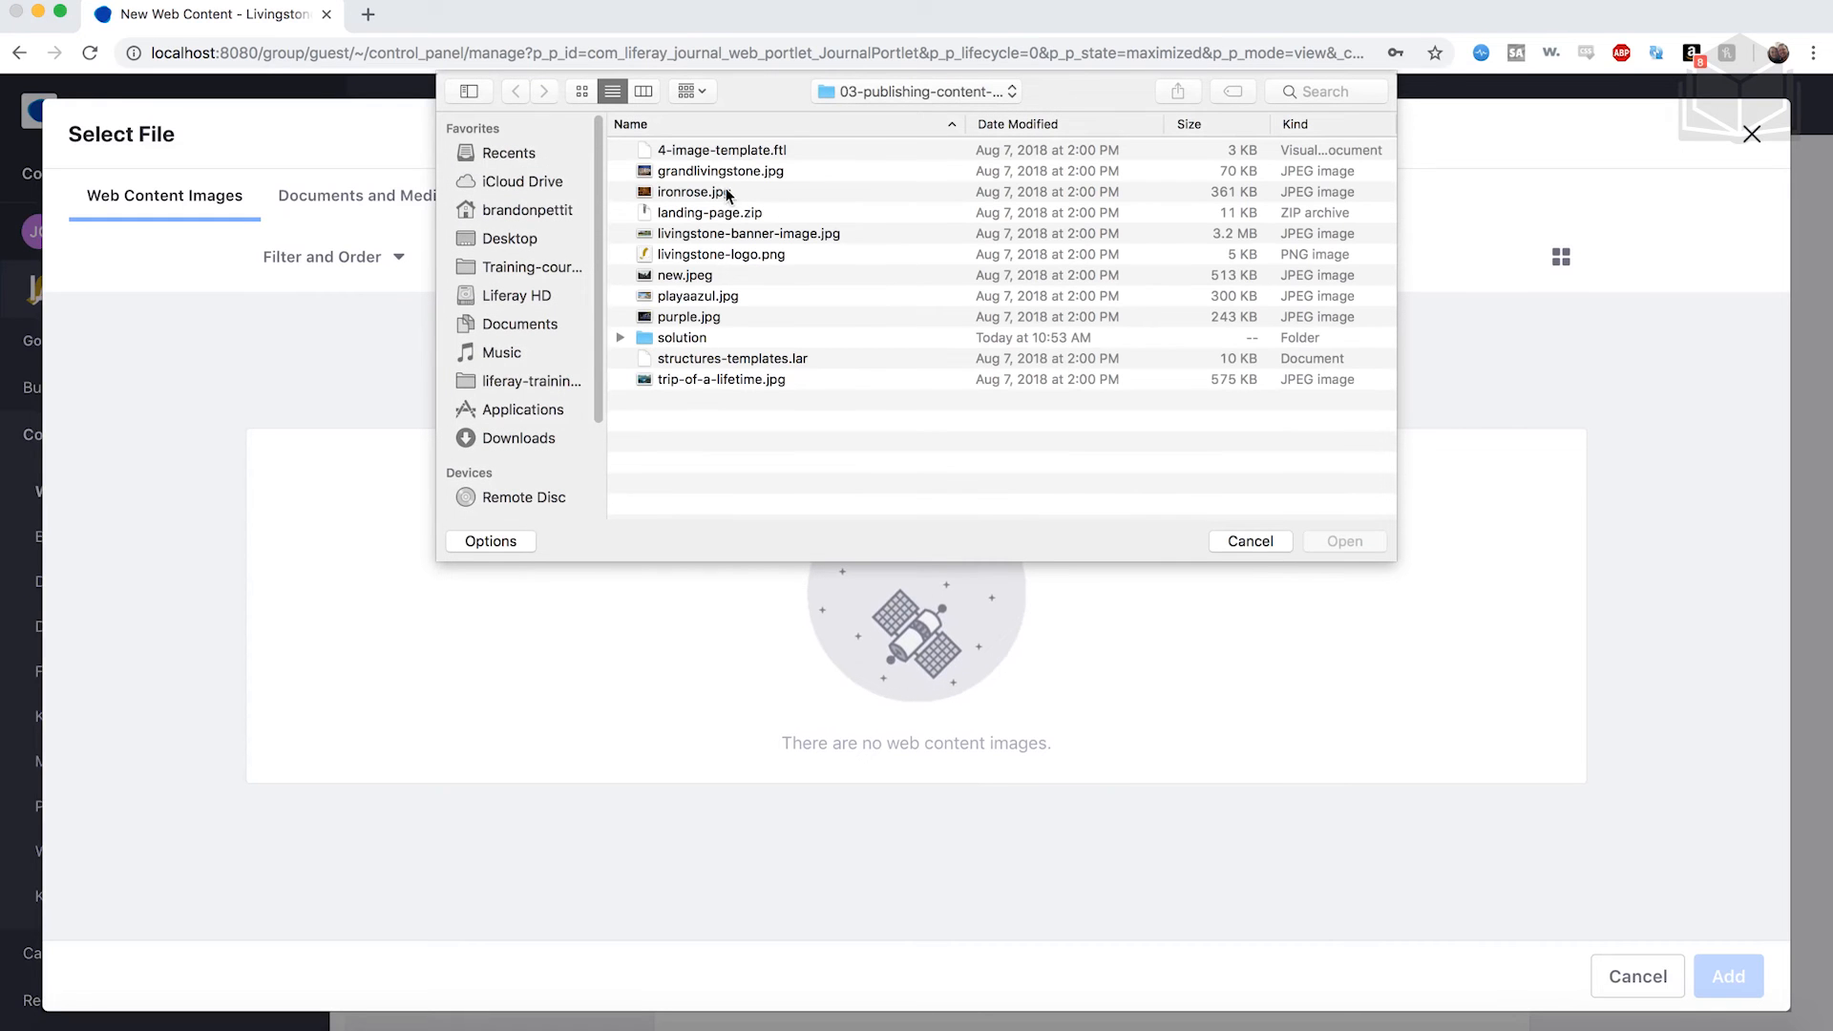
{"action": "left_click", "coordinate": [733, 193]}
{"action": "left_click", "coordinate": [1326, 541]}
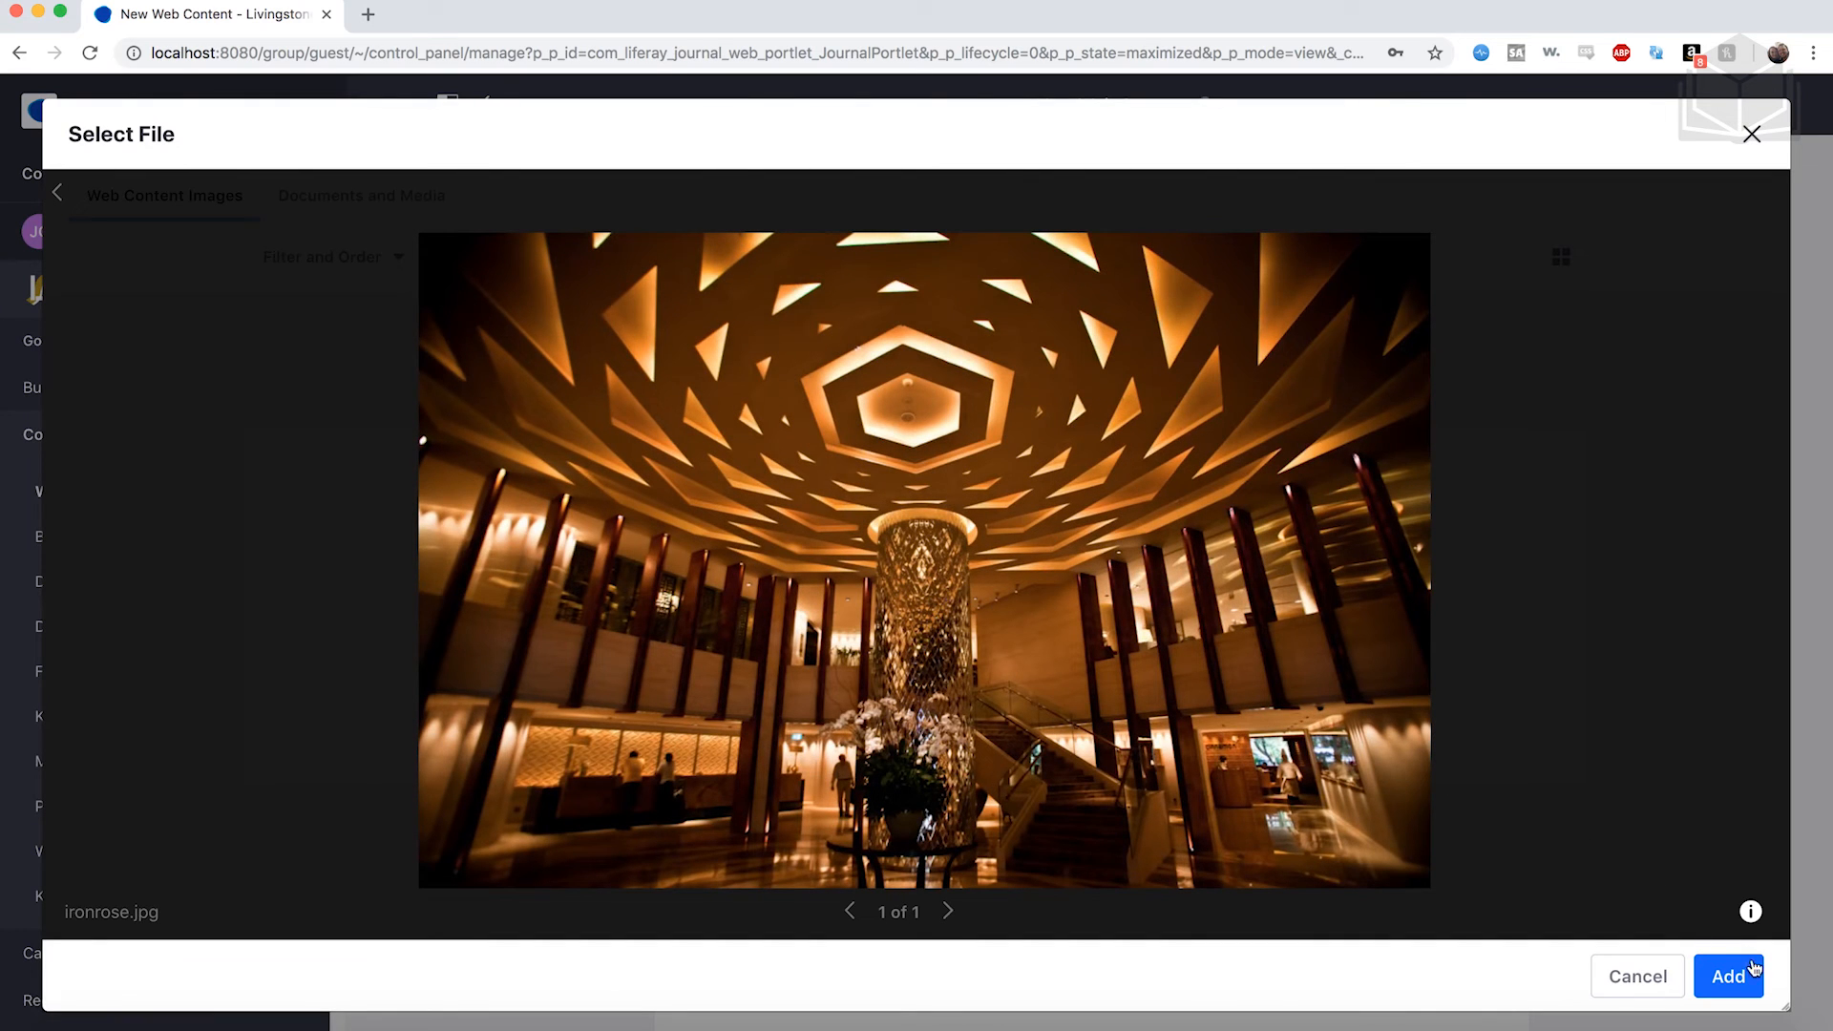
{"action": "left_click", "coordinate": [1729, 976]}
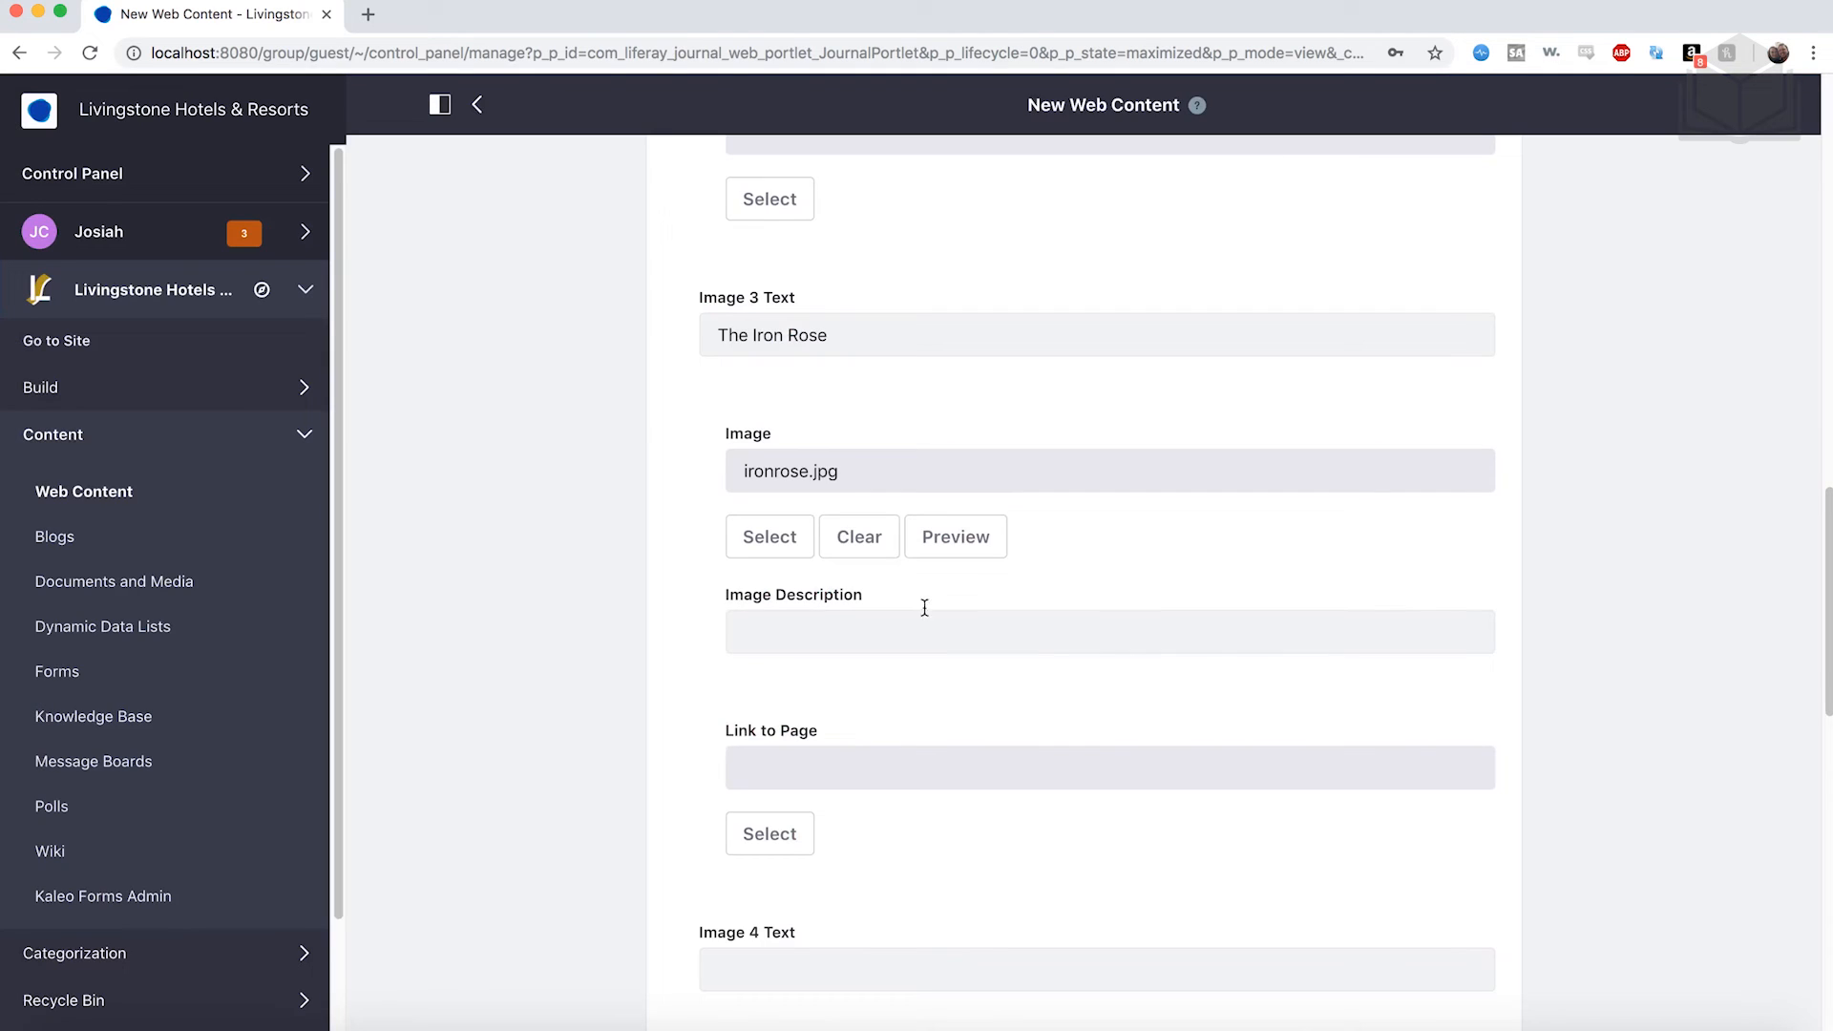
{"action": "scroll", "coordinate": [925, 615], "scroll_direction": "down", "scroll_amount": 2}
{"action": "scroll", "coordinate": [926, 615], "scroll_direction": "down", "scroll_amount": 3}
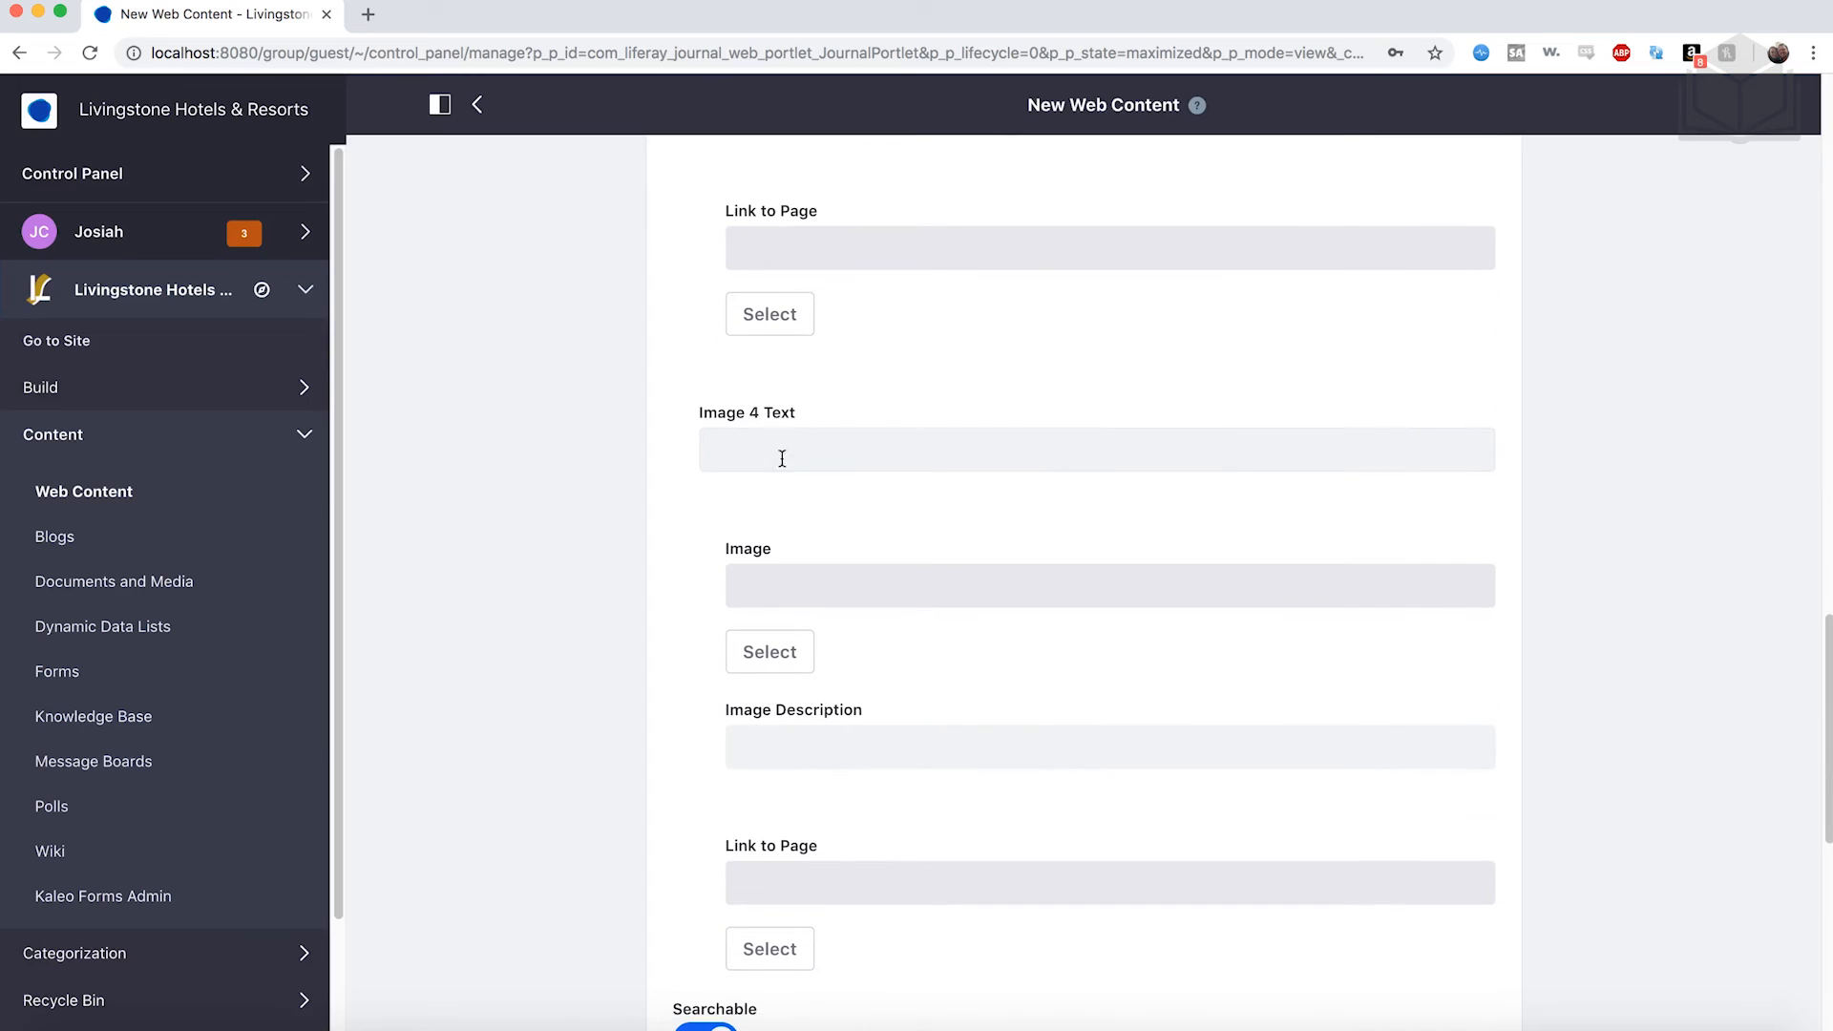
{"action": "left_click", "coordinate": [774, 452]}
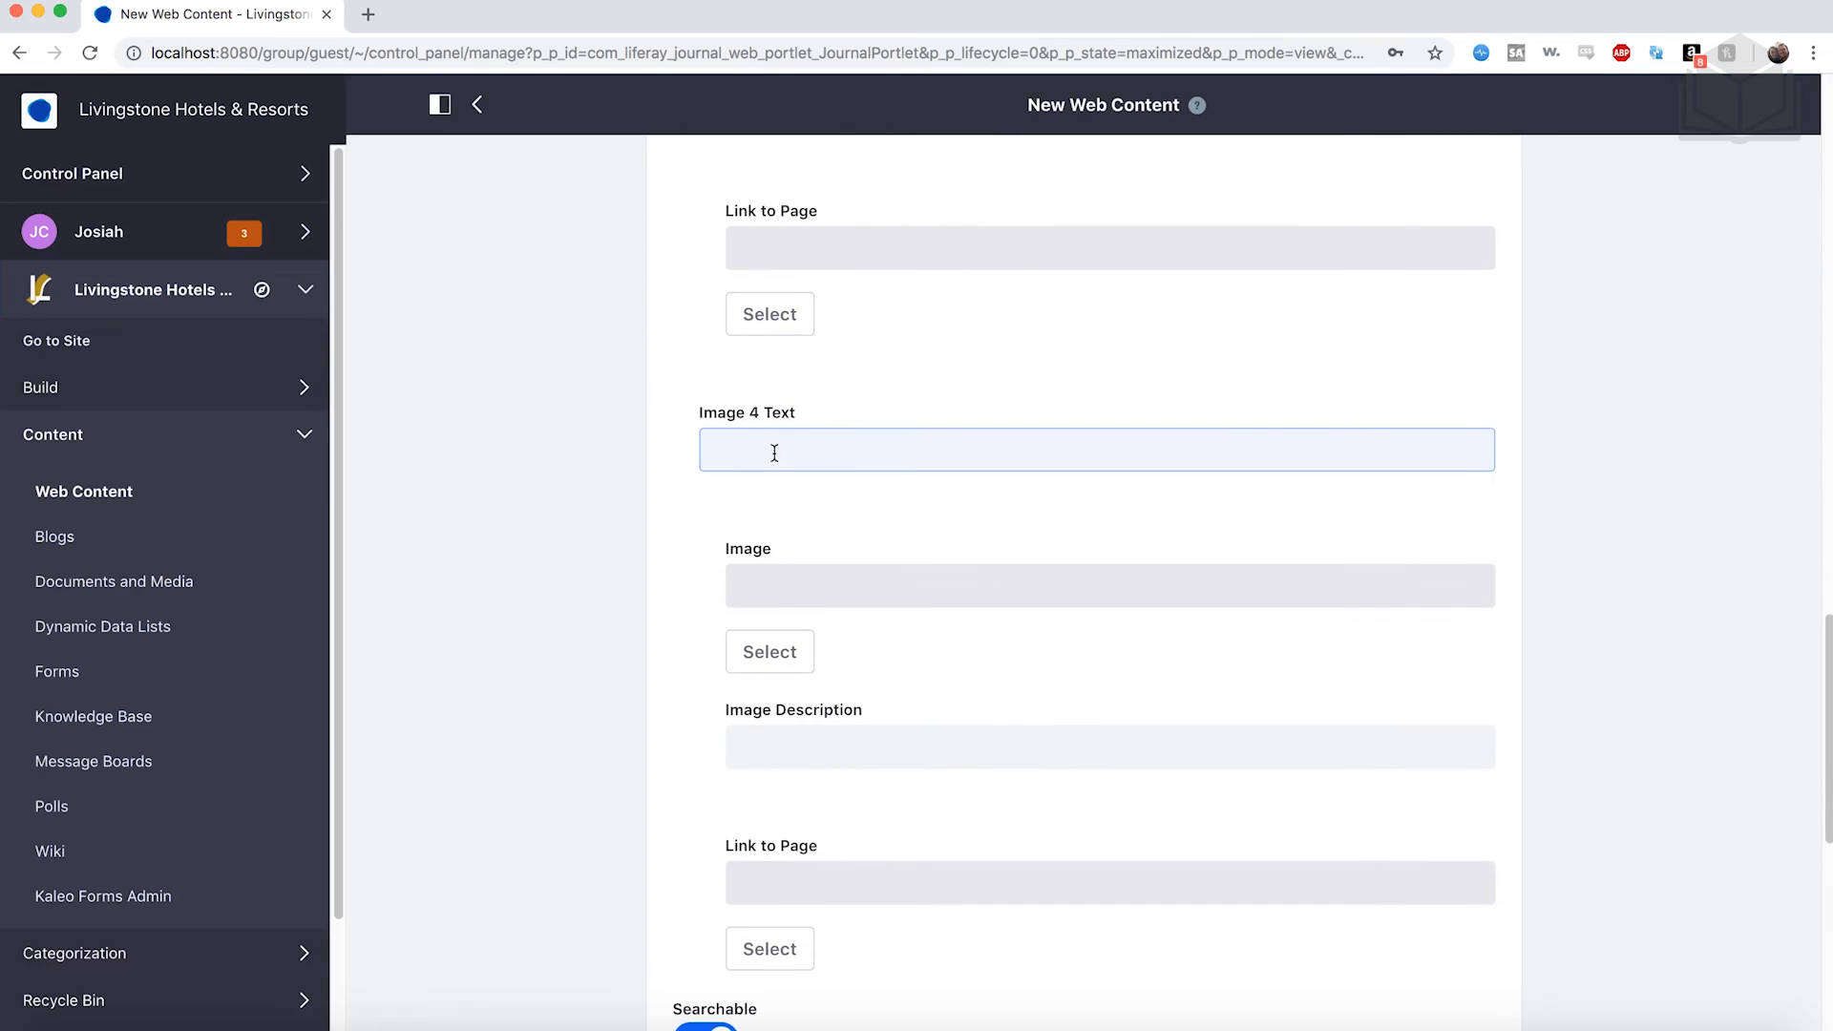
Enter 'Purple Palace Hotel' as the Image 4 Text.
{"action": "type", "text": "Purple Palace Hotel"}
{"action": "scroll", "coordinate": [773, 458], "scroll_direction": "down", "scroll_amount": 2}
{"action": "scroll", "coordinate": [807, 524], "scroll_direction": "down", "scroll_amount": 1}
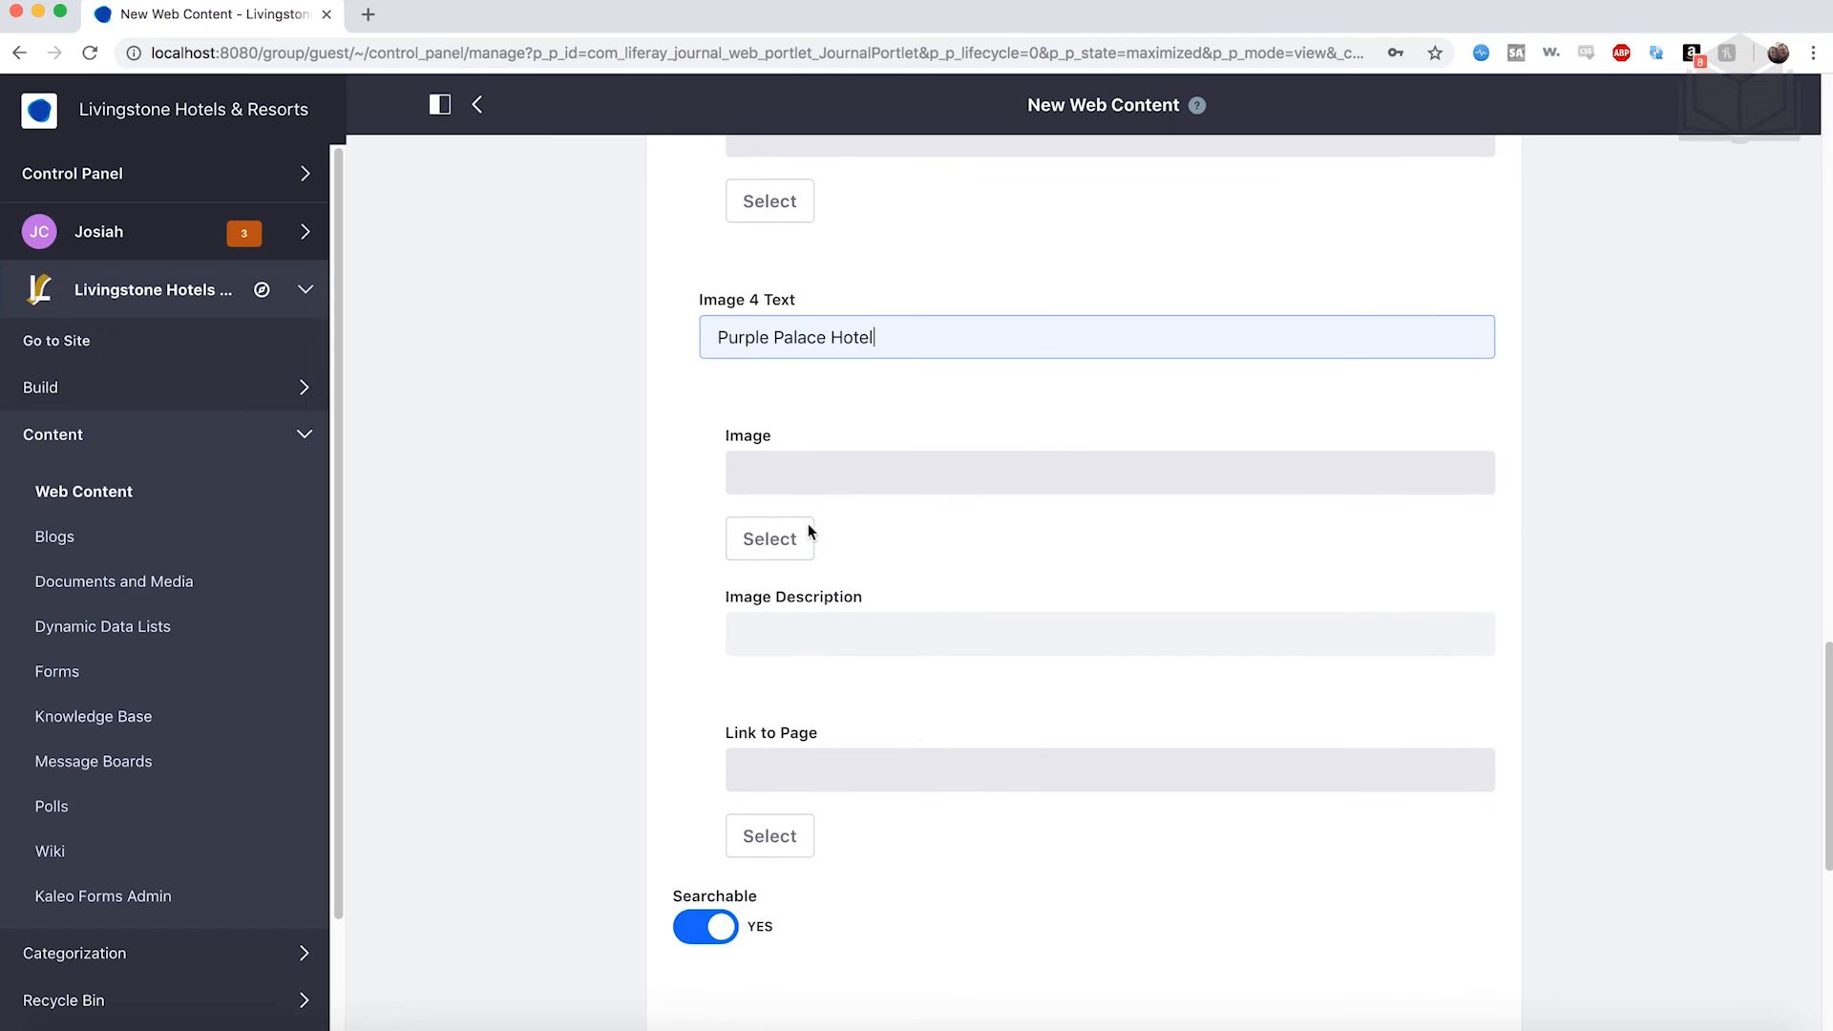
Upload purple.jpg and attach it as the fourth grid image.
{"action": "left_click", "coordinate": [791, 541]}
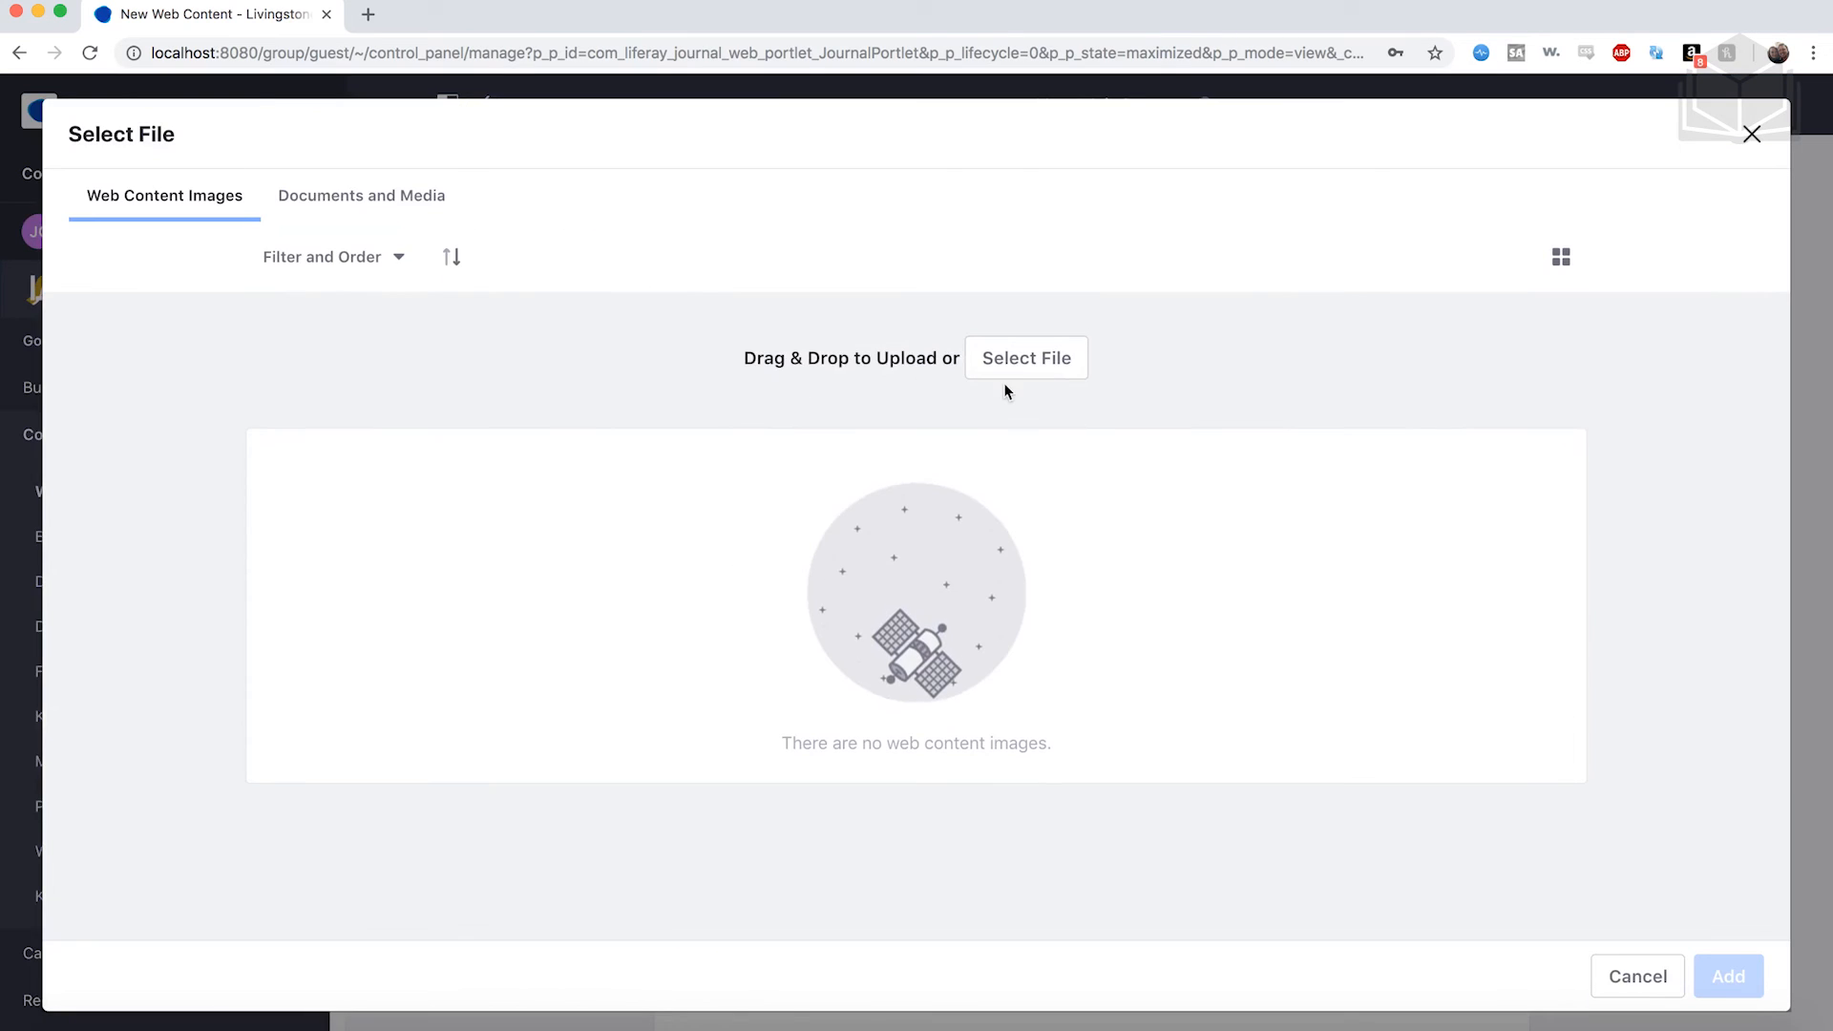
{"action": "left_click", "coordinate": [1022, 368]}
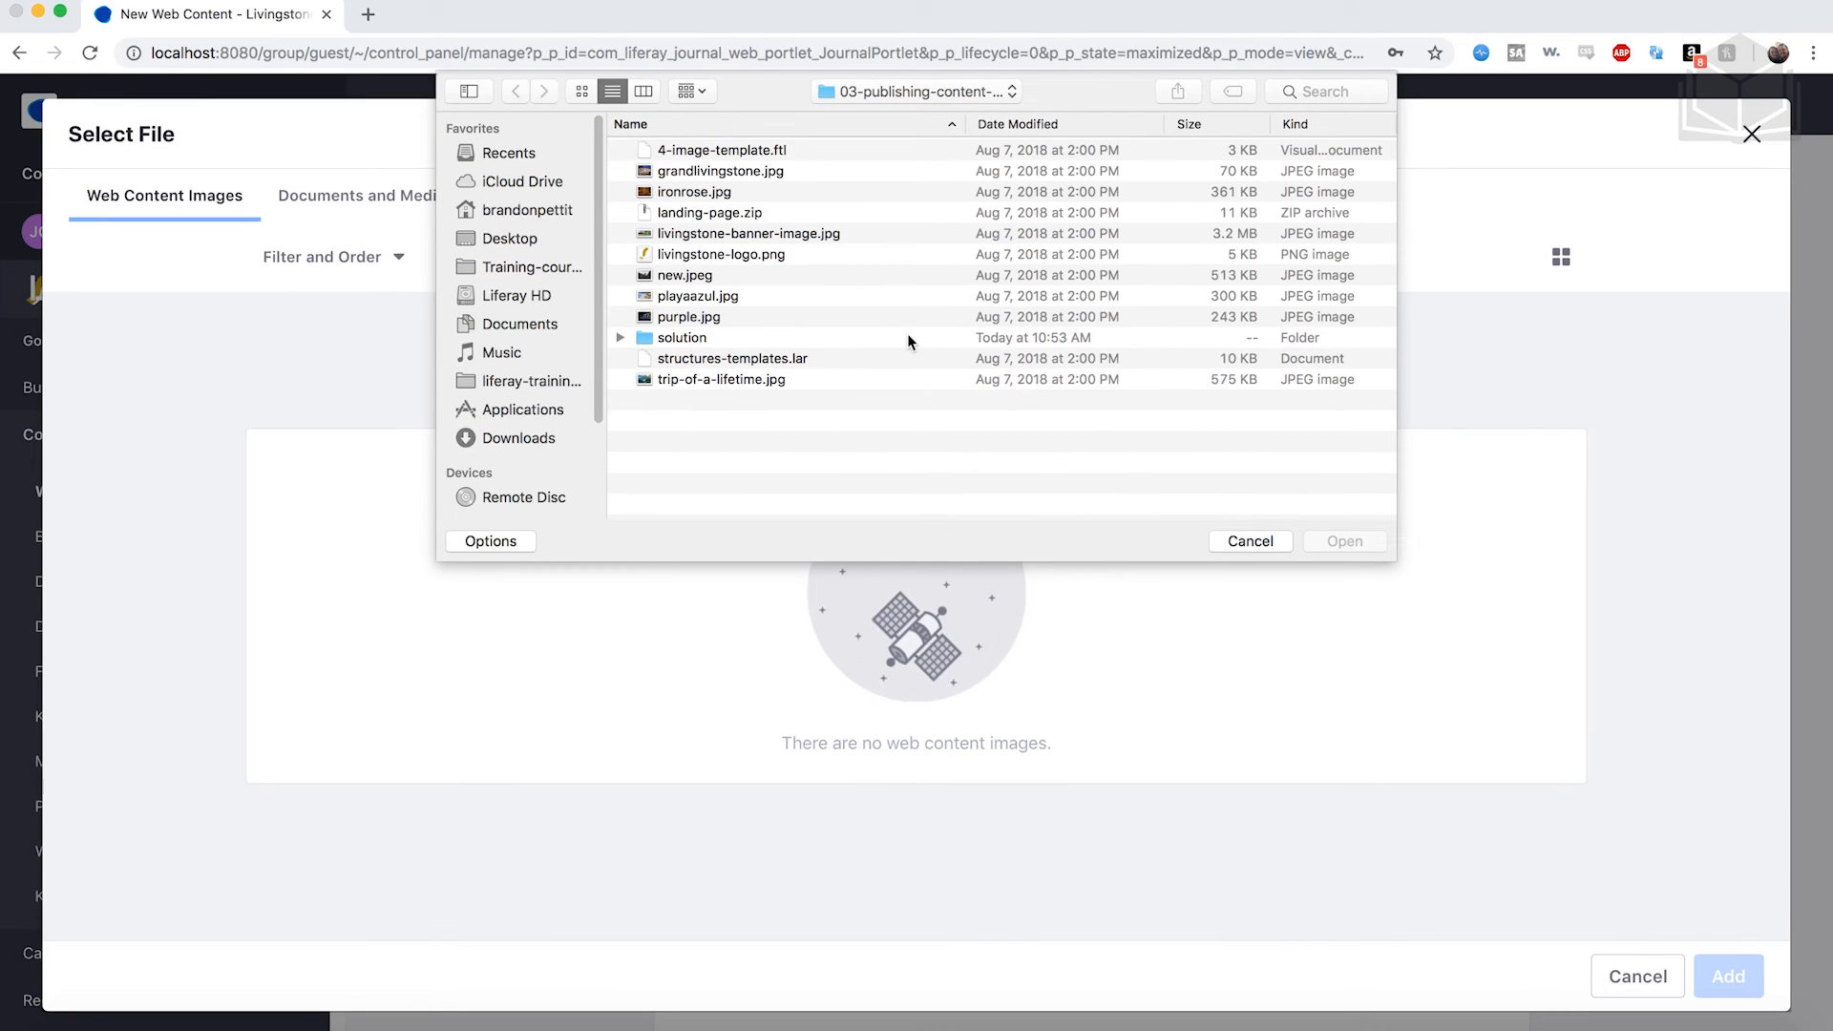
{"action": "left_click", "coordinate": [729, 315]}
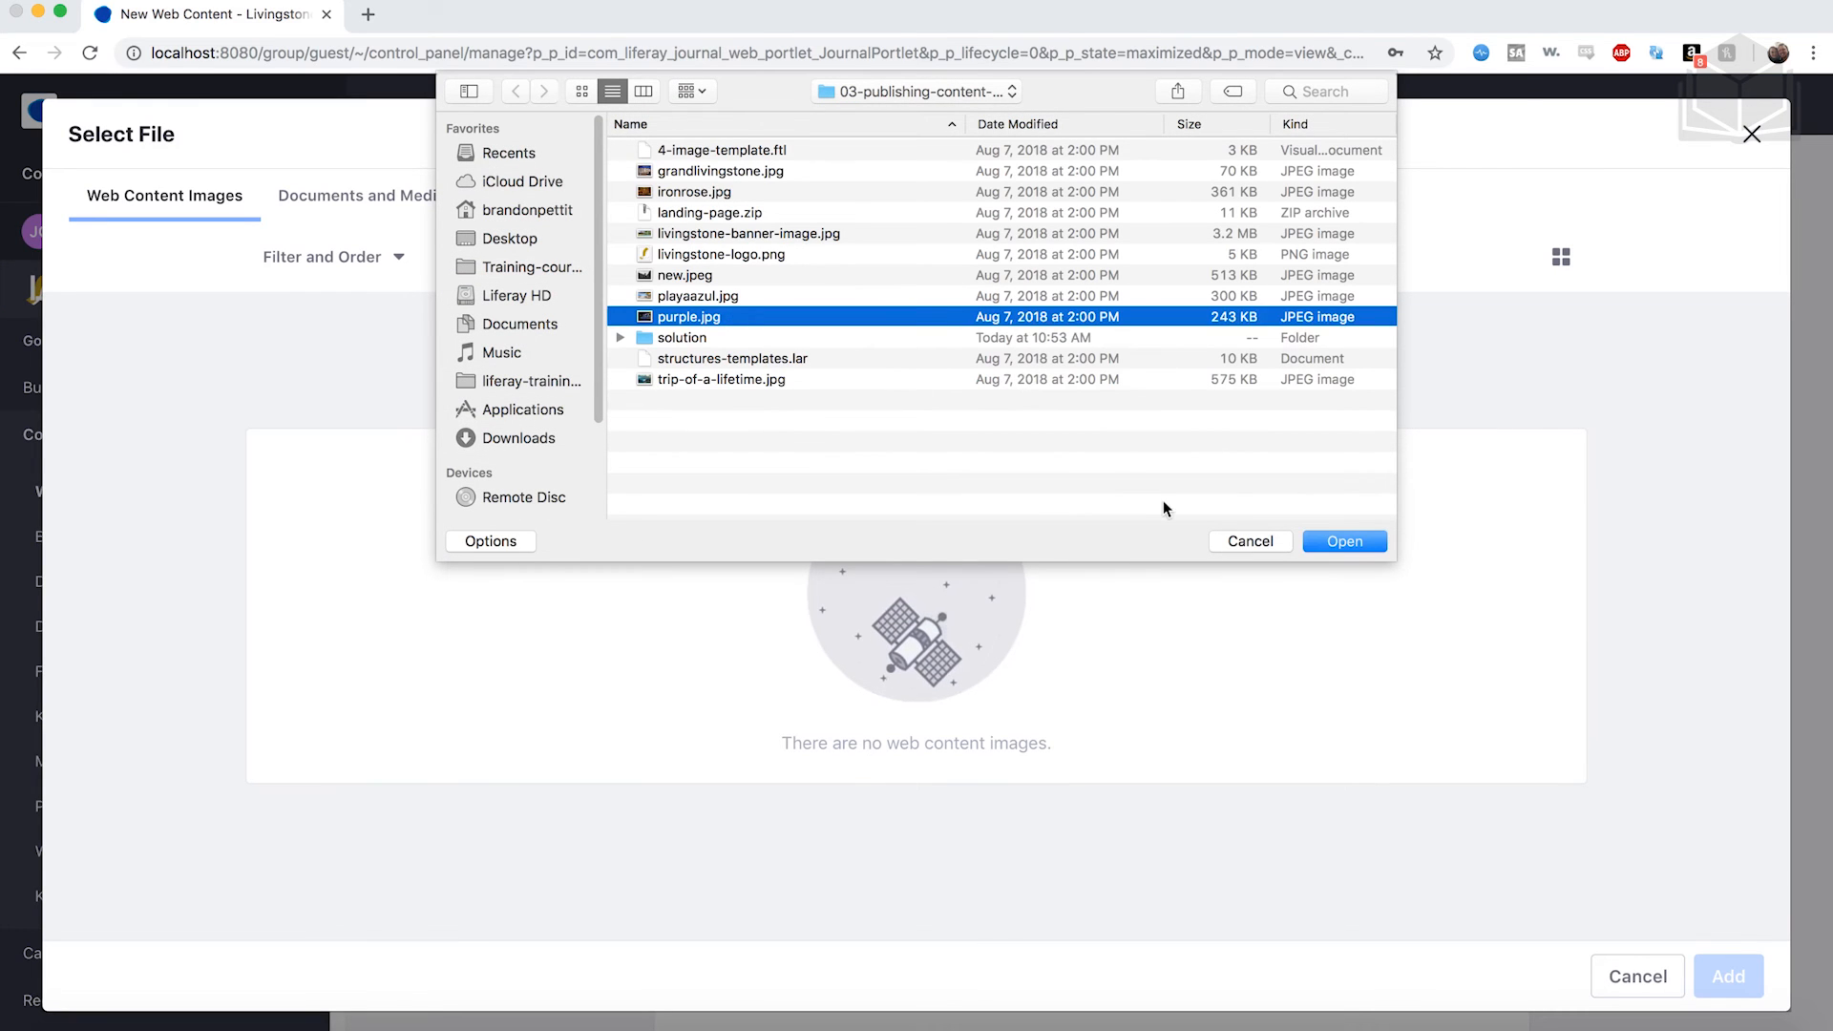
{"action": "left_click", "coordinate": [1355, 540]}
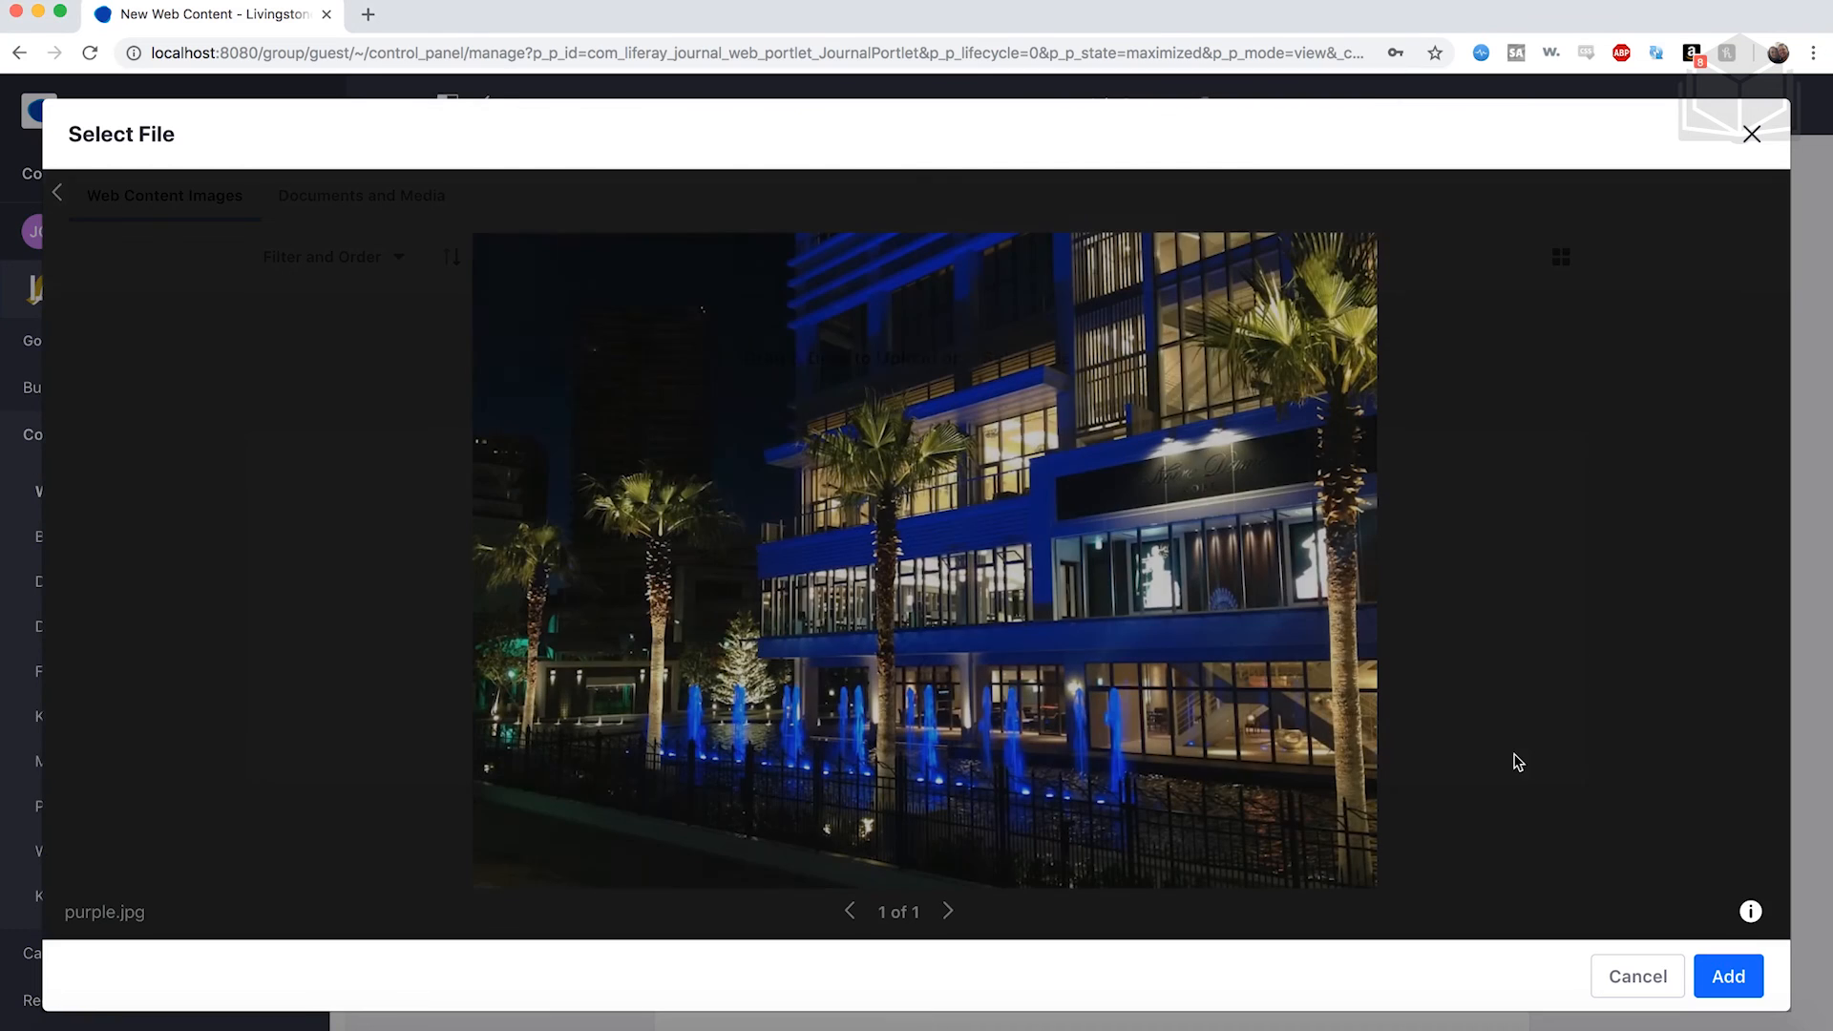
{"action": "left_click", "coordinate": [1724, 992]}
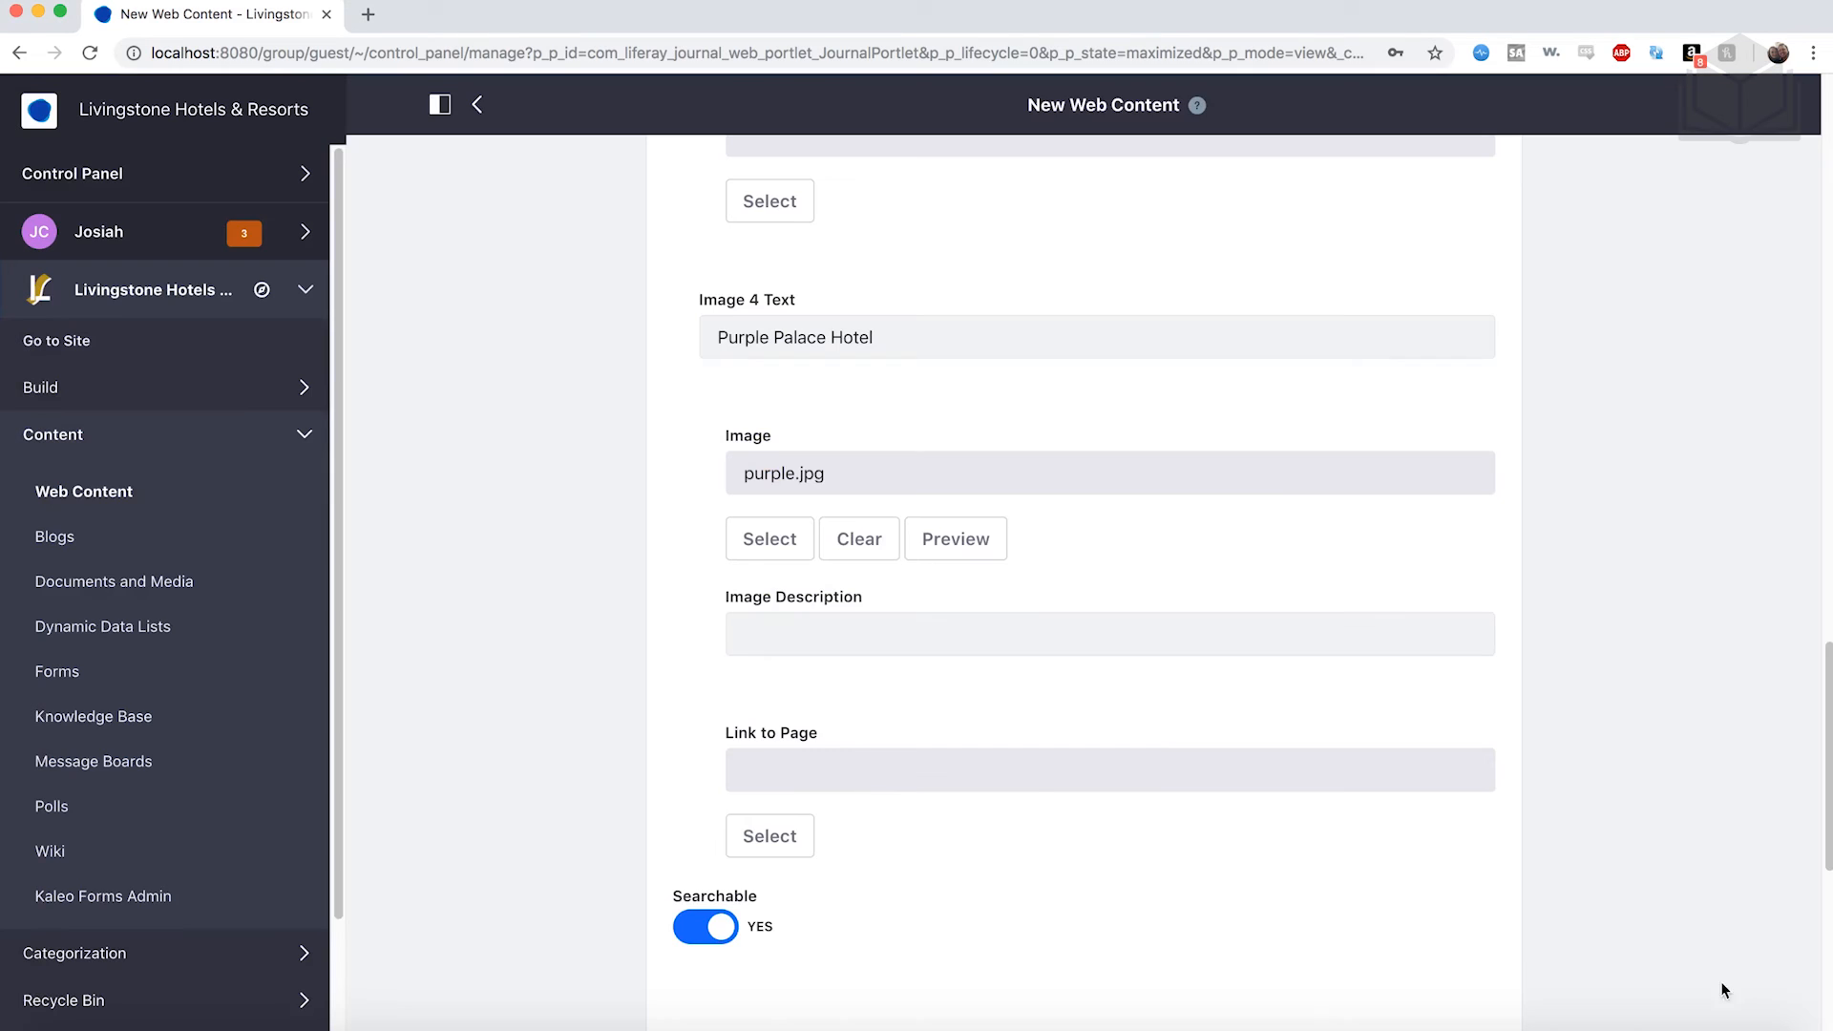
{"action": "scroll", "coordinate": [588, 725], "scroll_direction": "down", "scroll_amount": 1}
Review the Featured Hotels form and publish it so it is listed as Approved.
{"action": "scroll", "coordinate": [588, 726], "scroll_direction": "up", "scroll_amount": 8}
{"action": "scroll", "coordinate": [590, 731], "scroll_direction": "up", "scroll_amount": 12}
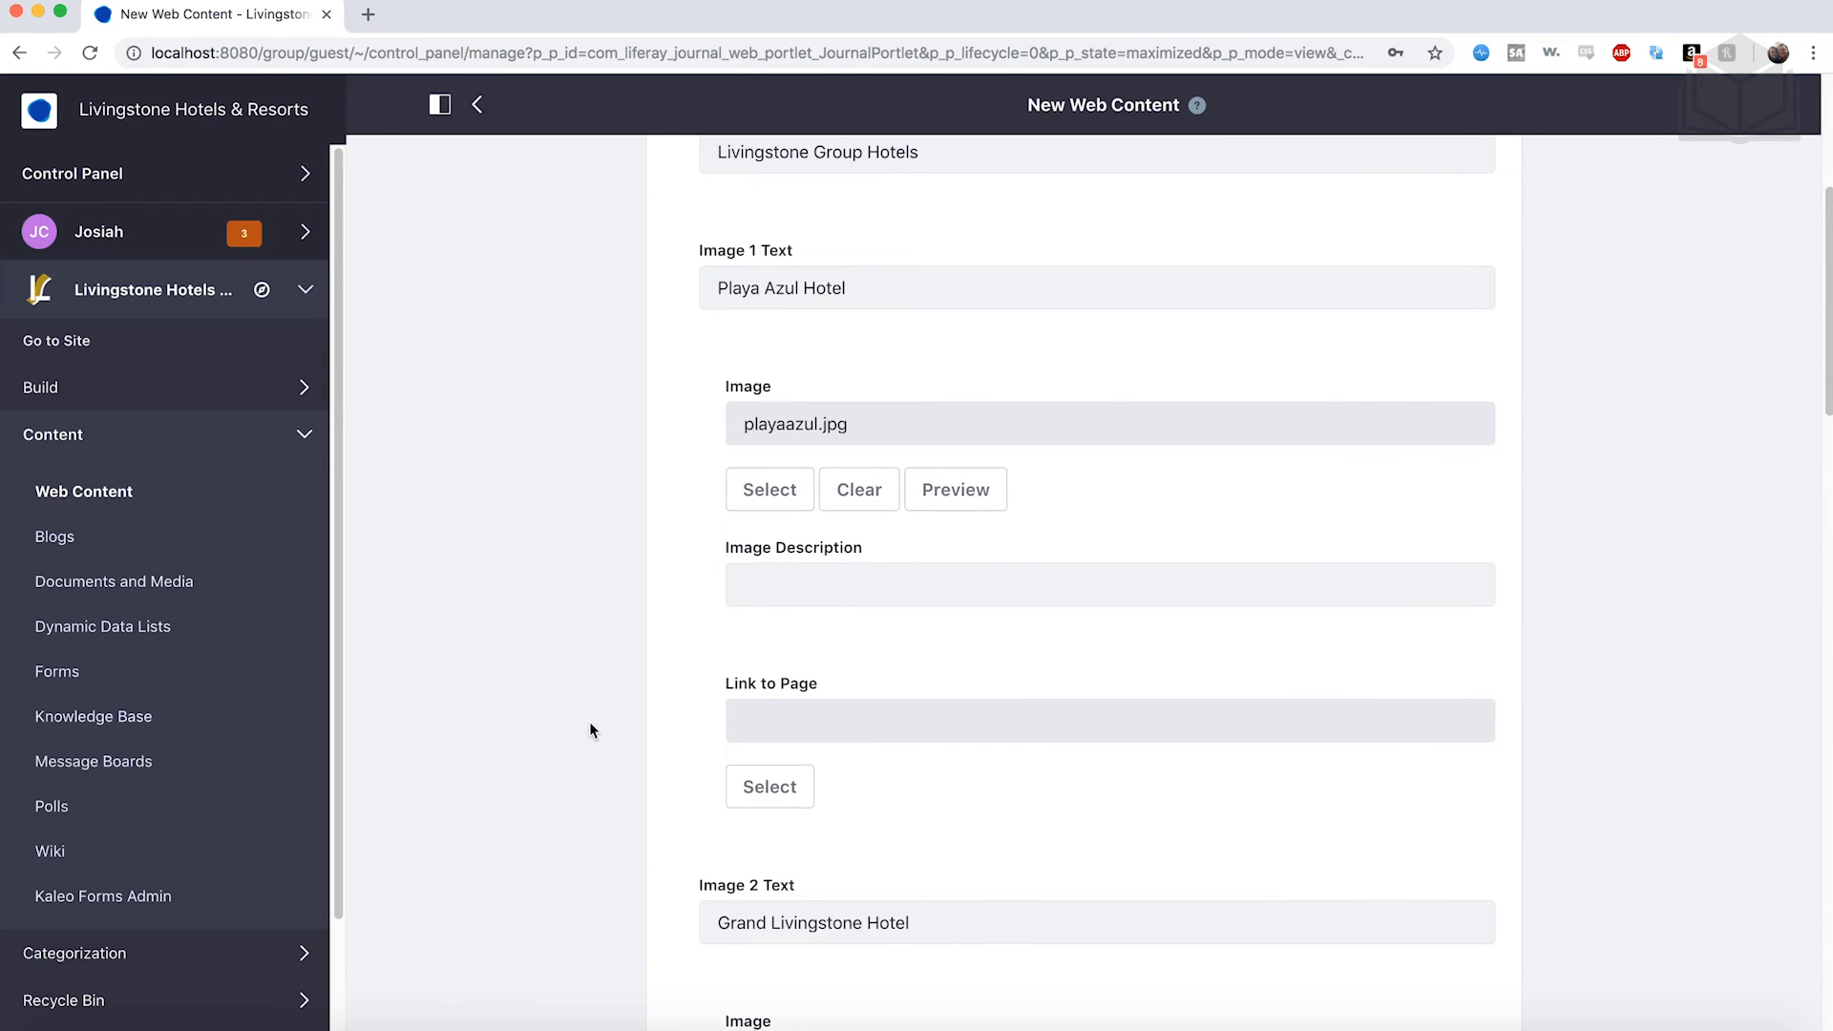
{"action": "scroll", "coordinate": [588, 722], "scroll_direction": "down", "scroll_amount": 1}
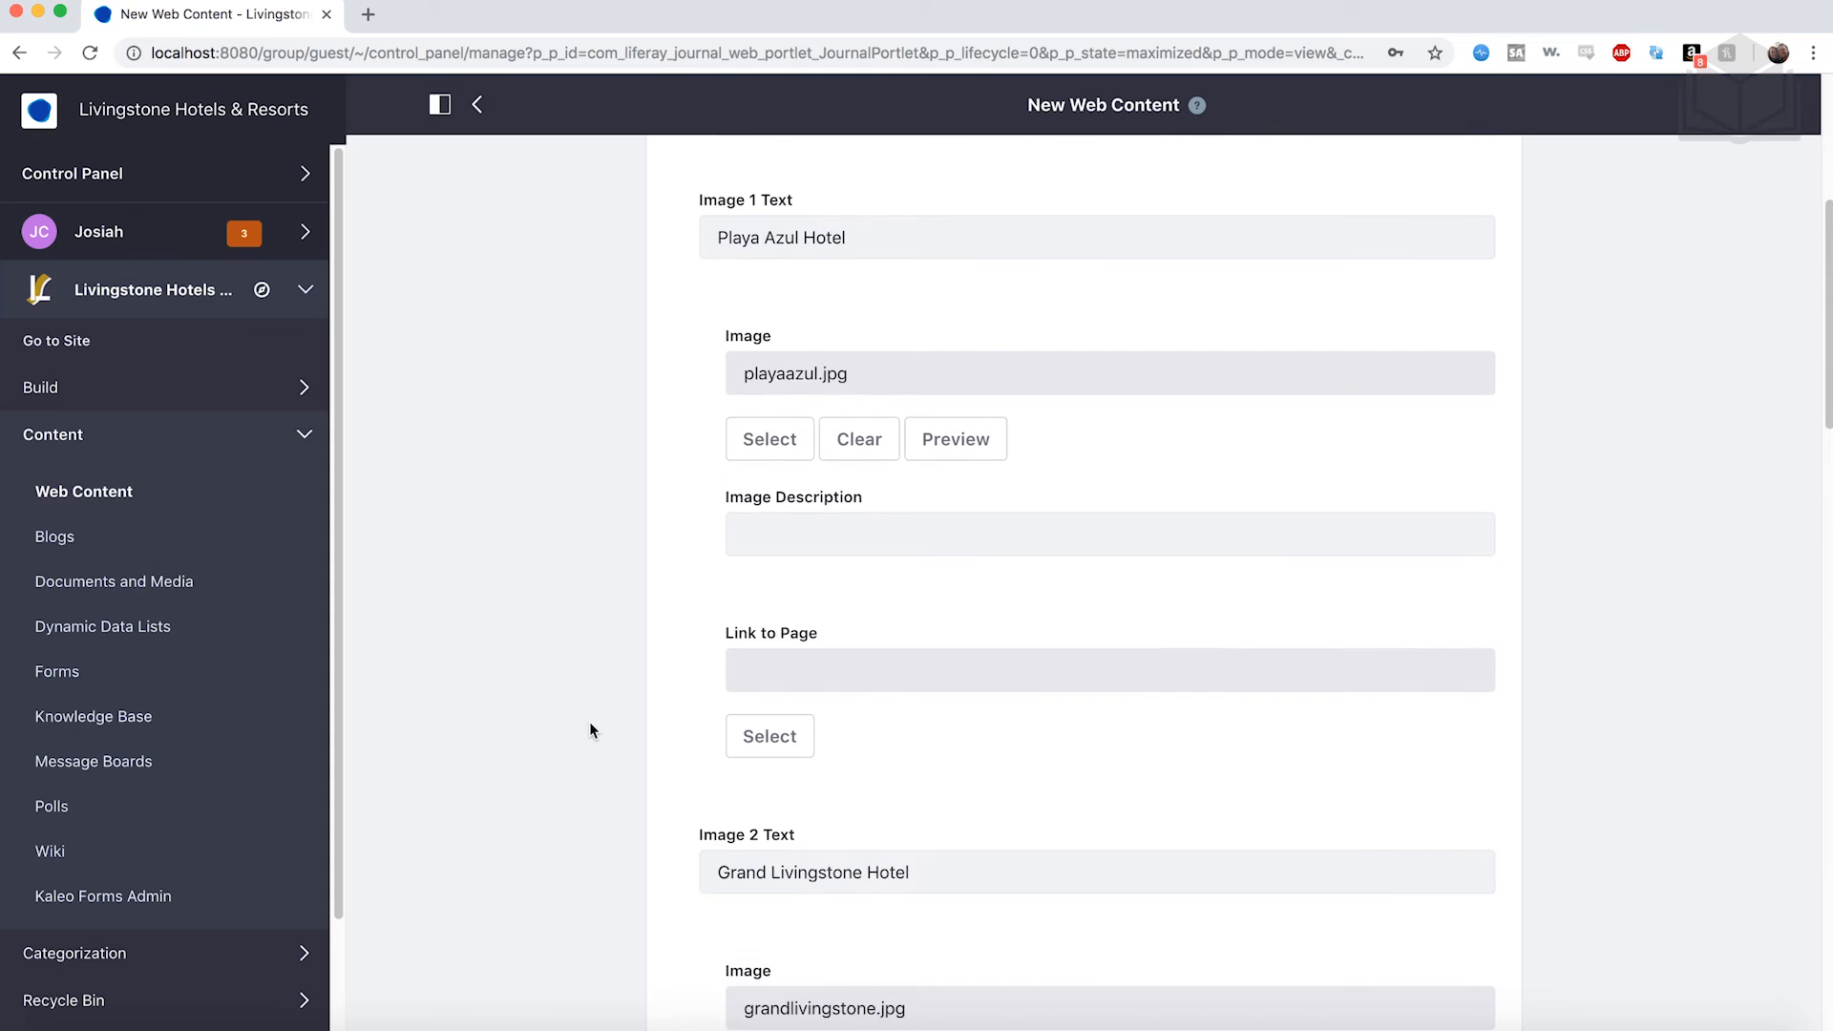
{"action": "scroll", "coordinate": [877, 684], "scroll_direction": "down", "scroll_amount": 2}
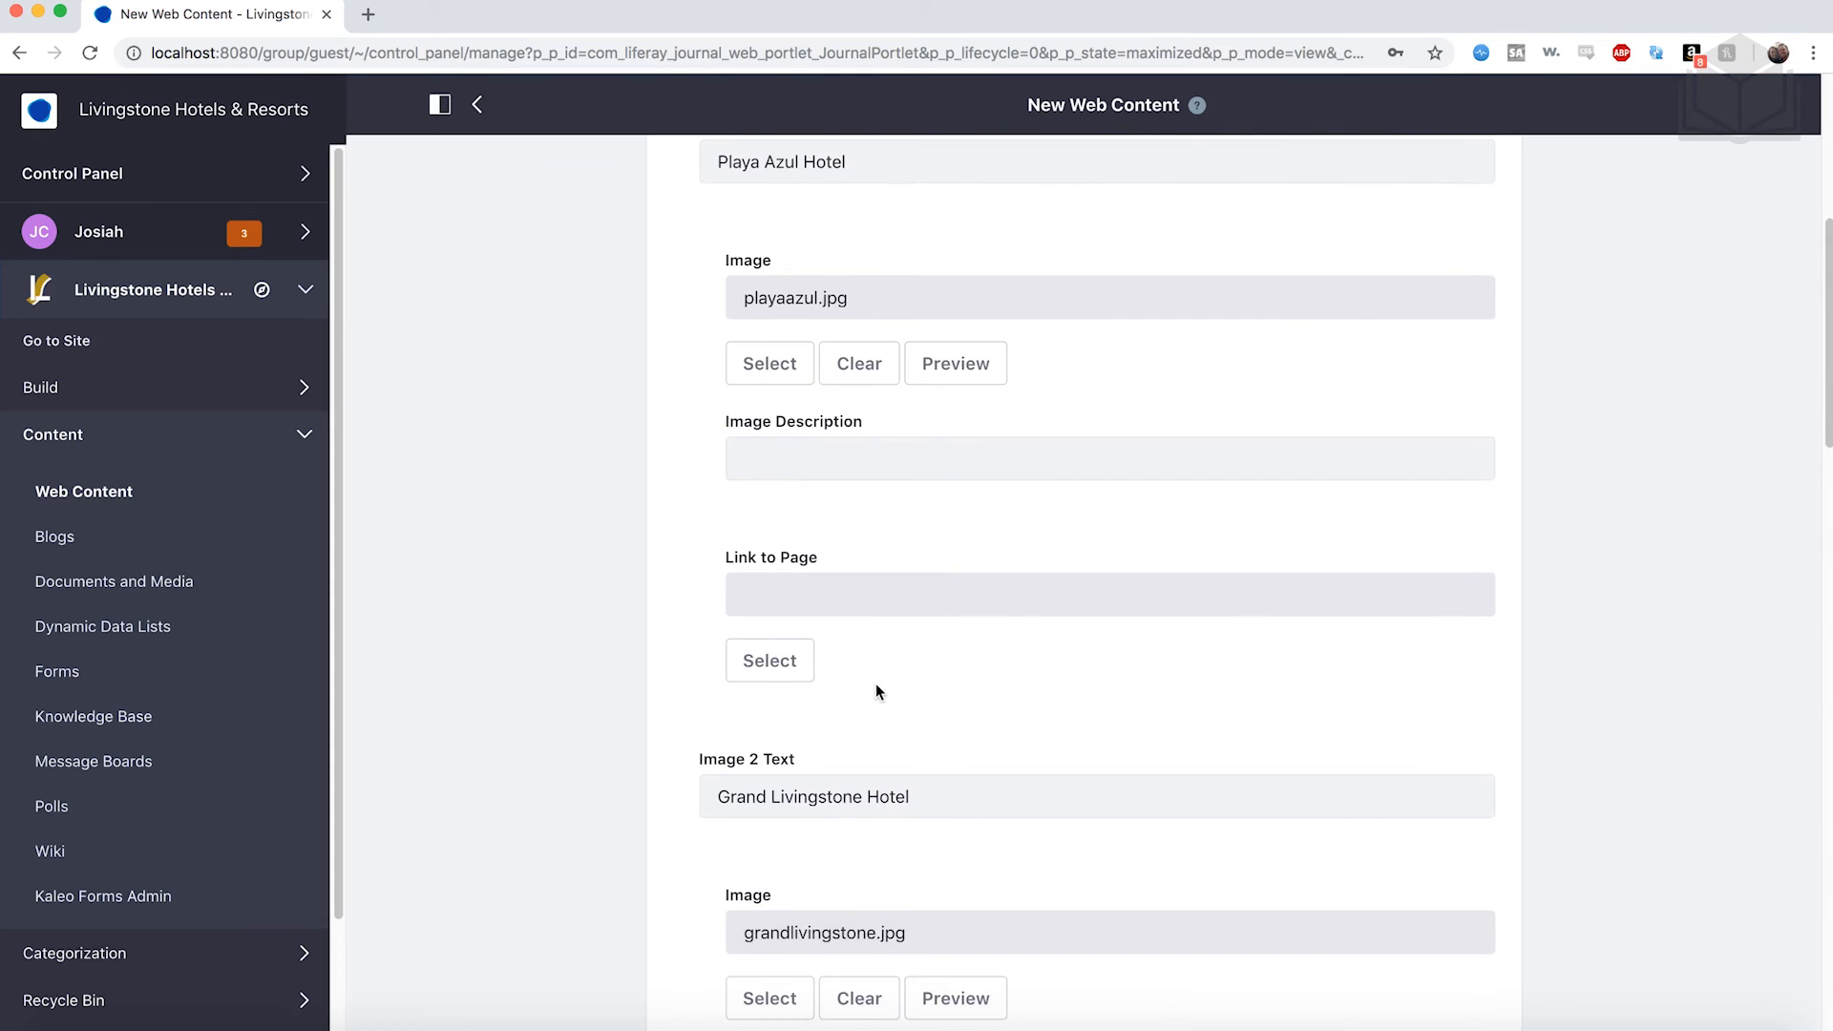
{"action": "scroll", "coordinate": [565, 726], "scroll_direction": "down", "scroll_amount": 15}
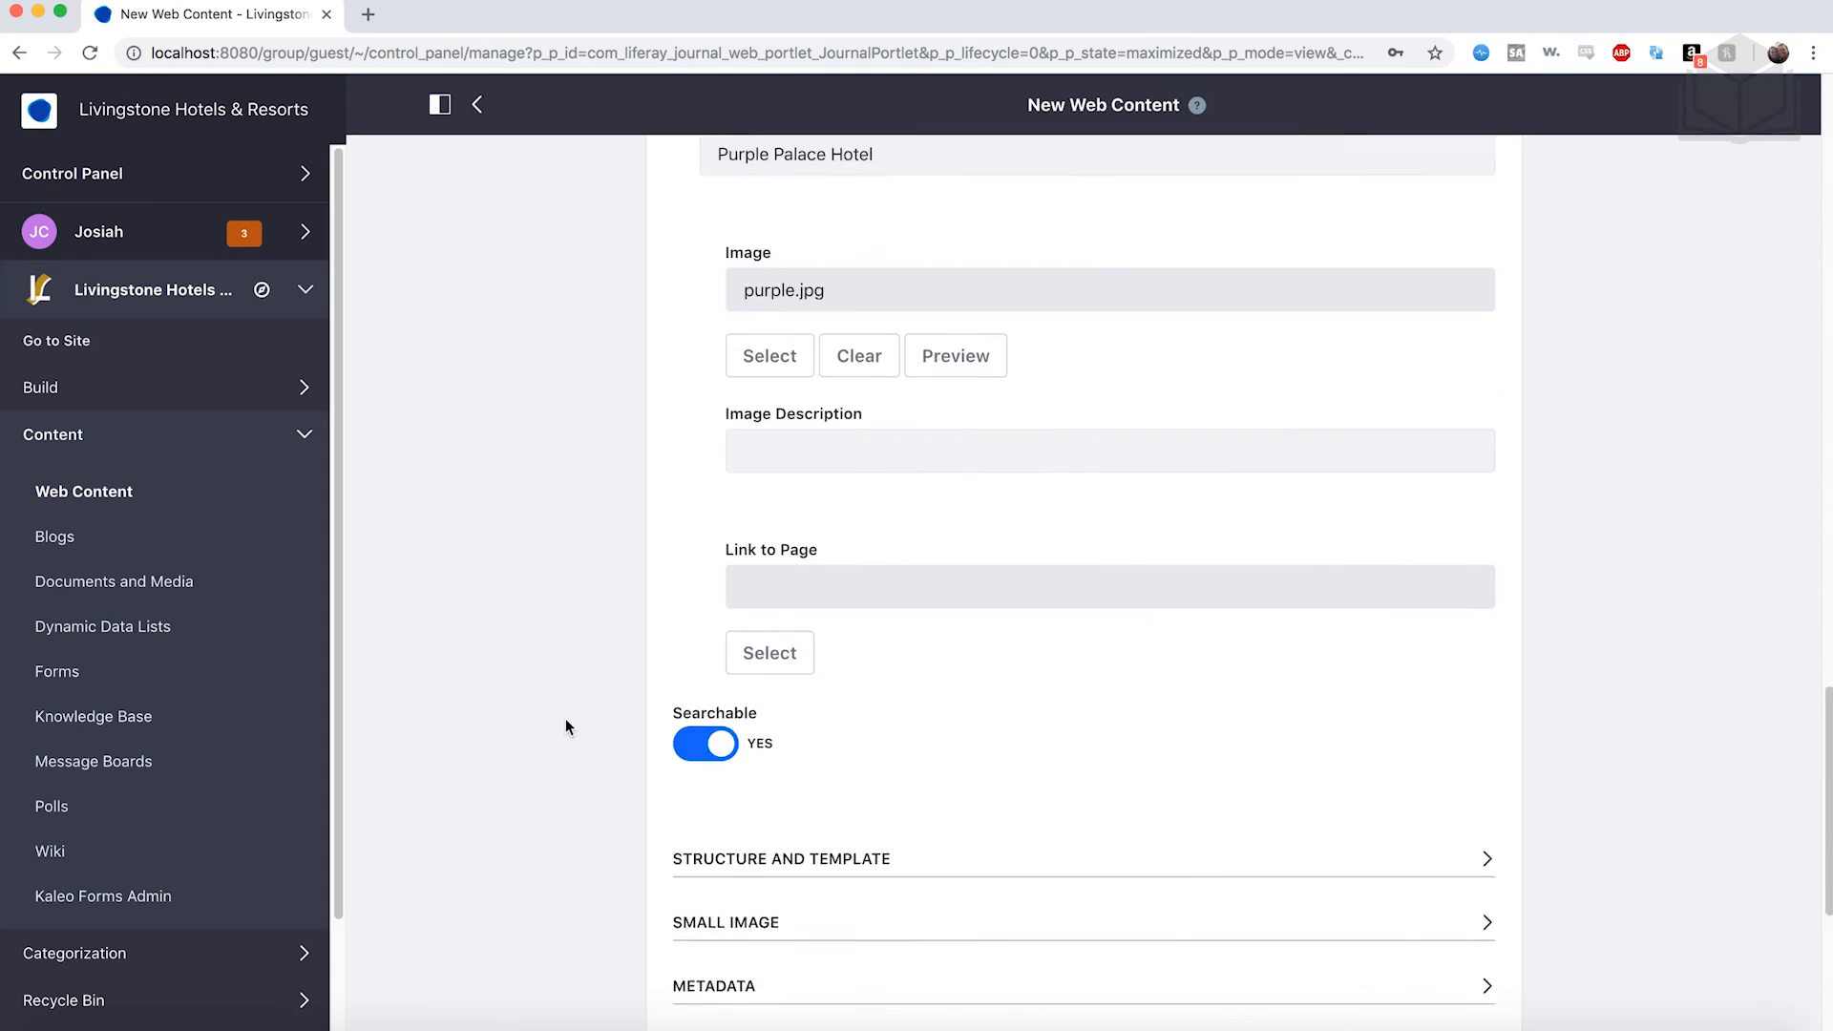
{"action": "scroll", "coordinate": [565, 726], "scroll_direction": "down", "scroll_amount": 1}
{"action": "scroll", "coordinate": [565, 718], "scroll_direction": "down", "scroll_amount": 8}
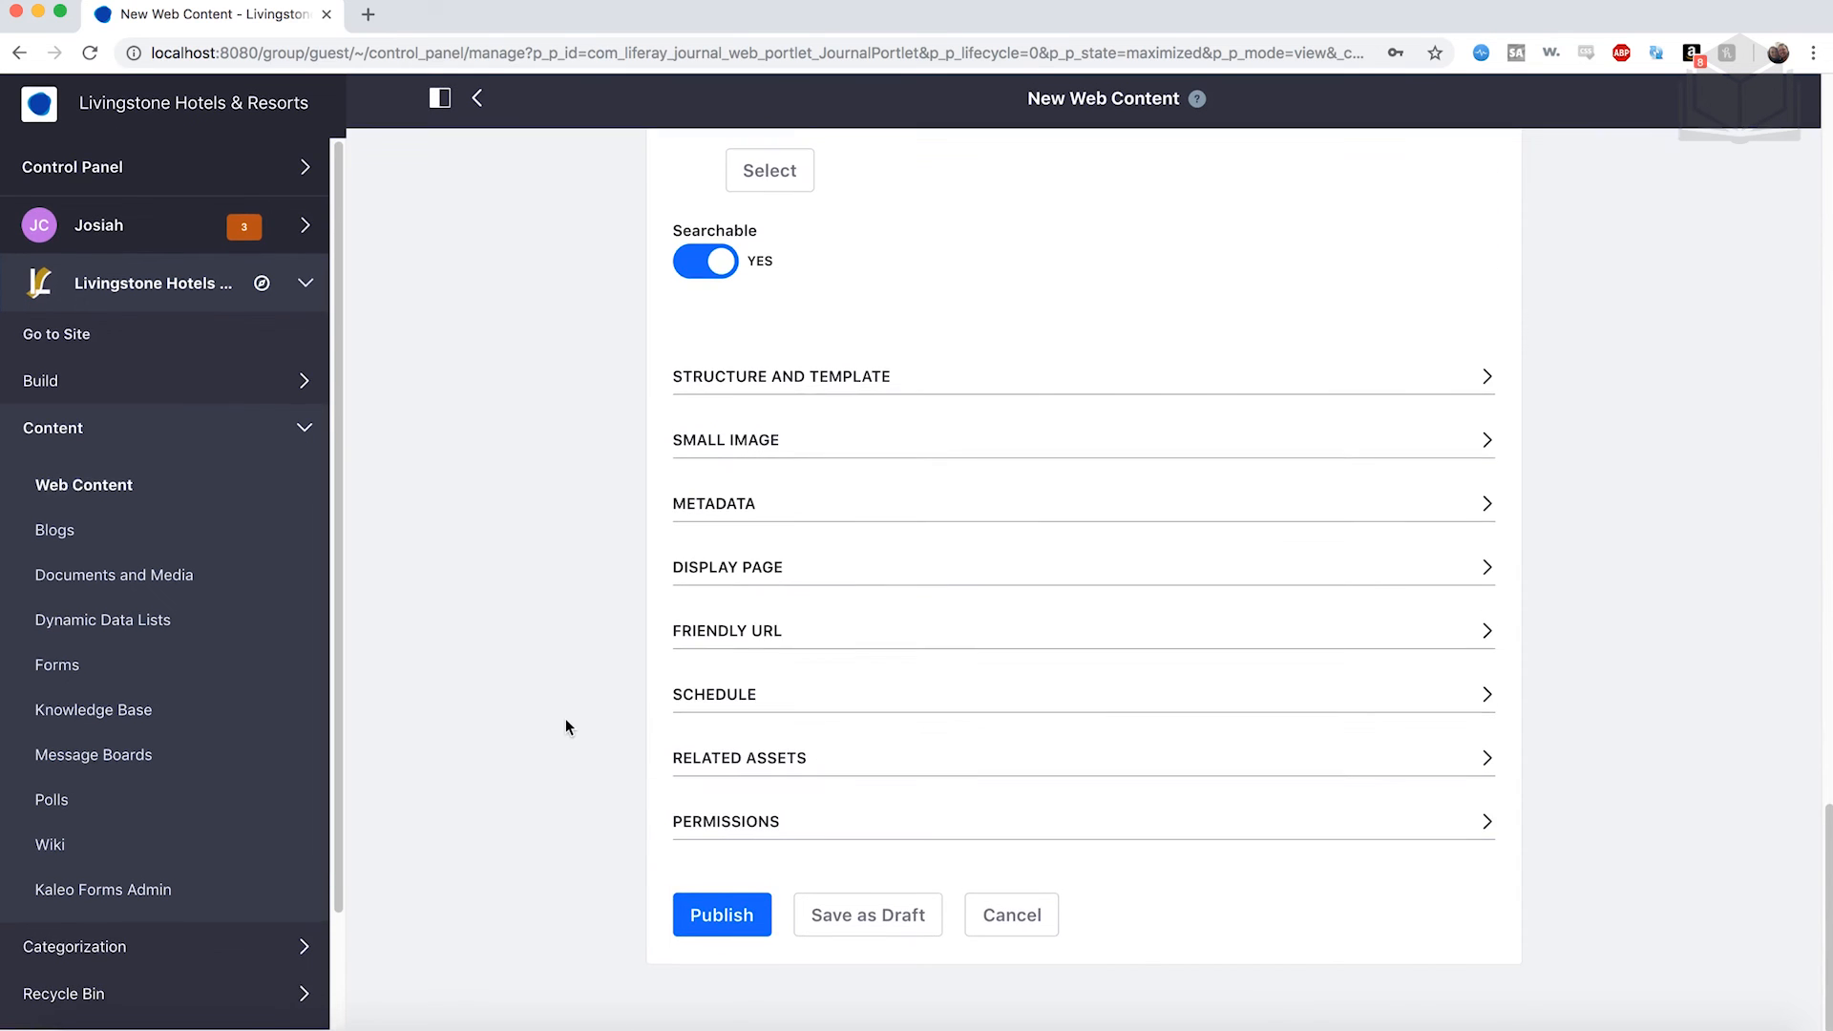
{"action": "left_click", "coordinate": [723, 922]}
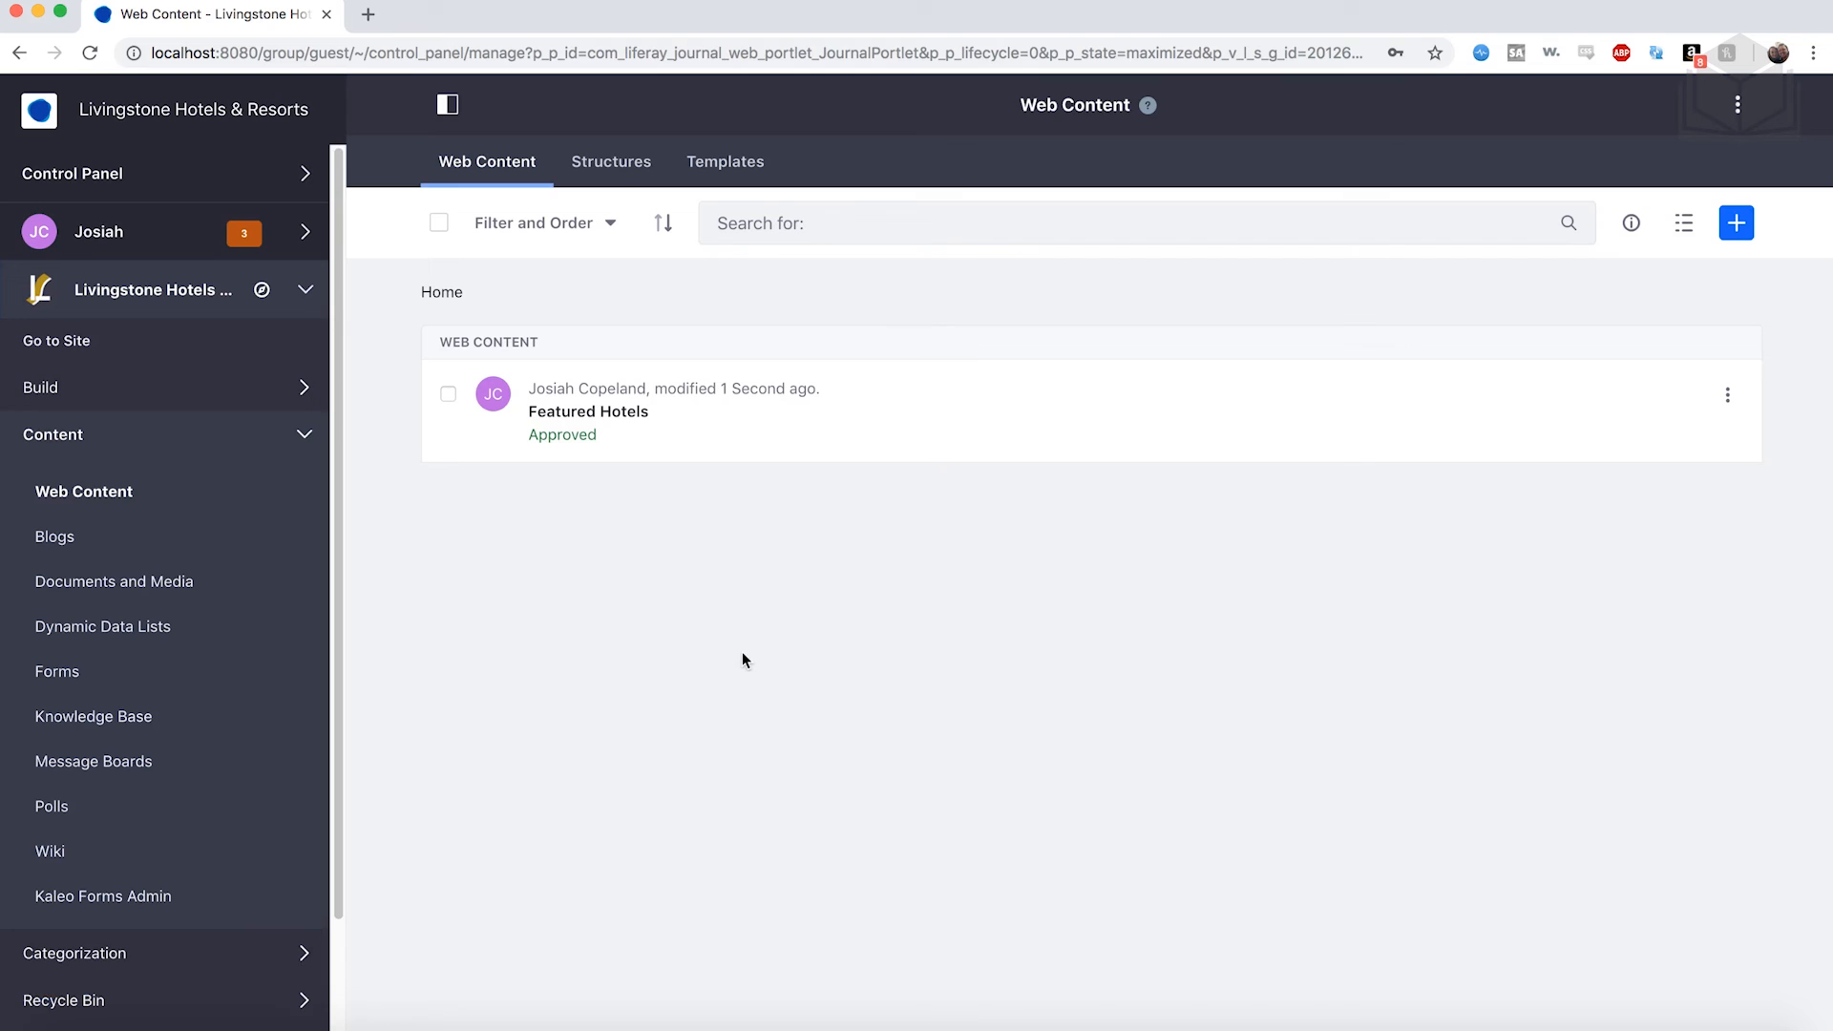
Start a new 1 Column Banner web content article named Livingstone Banner.
{"action": "left_click", "coordinate": [1737, 224]}
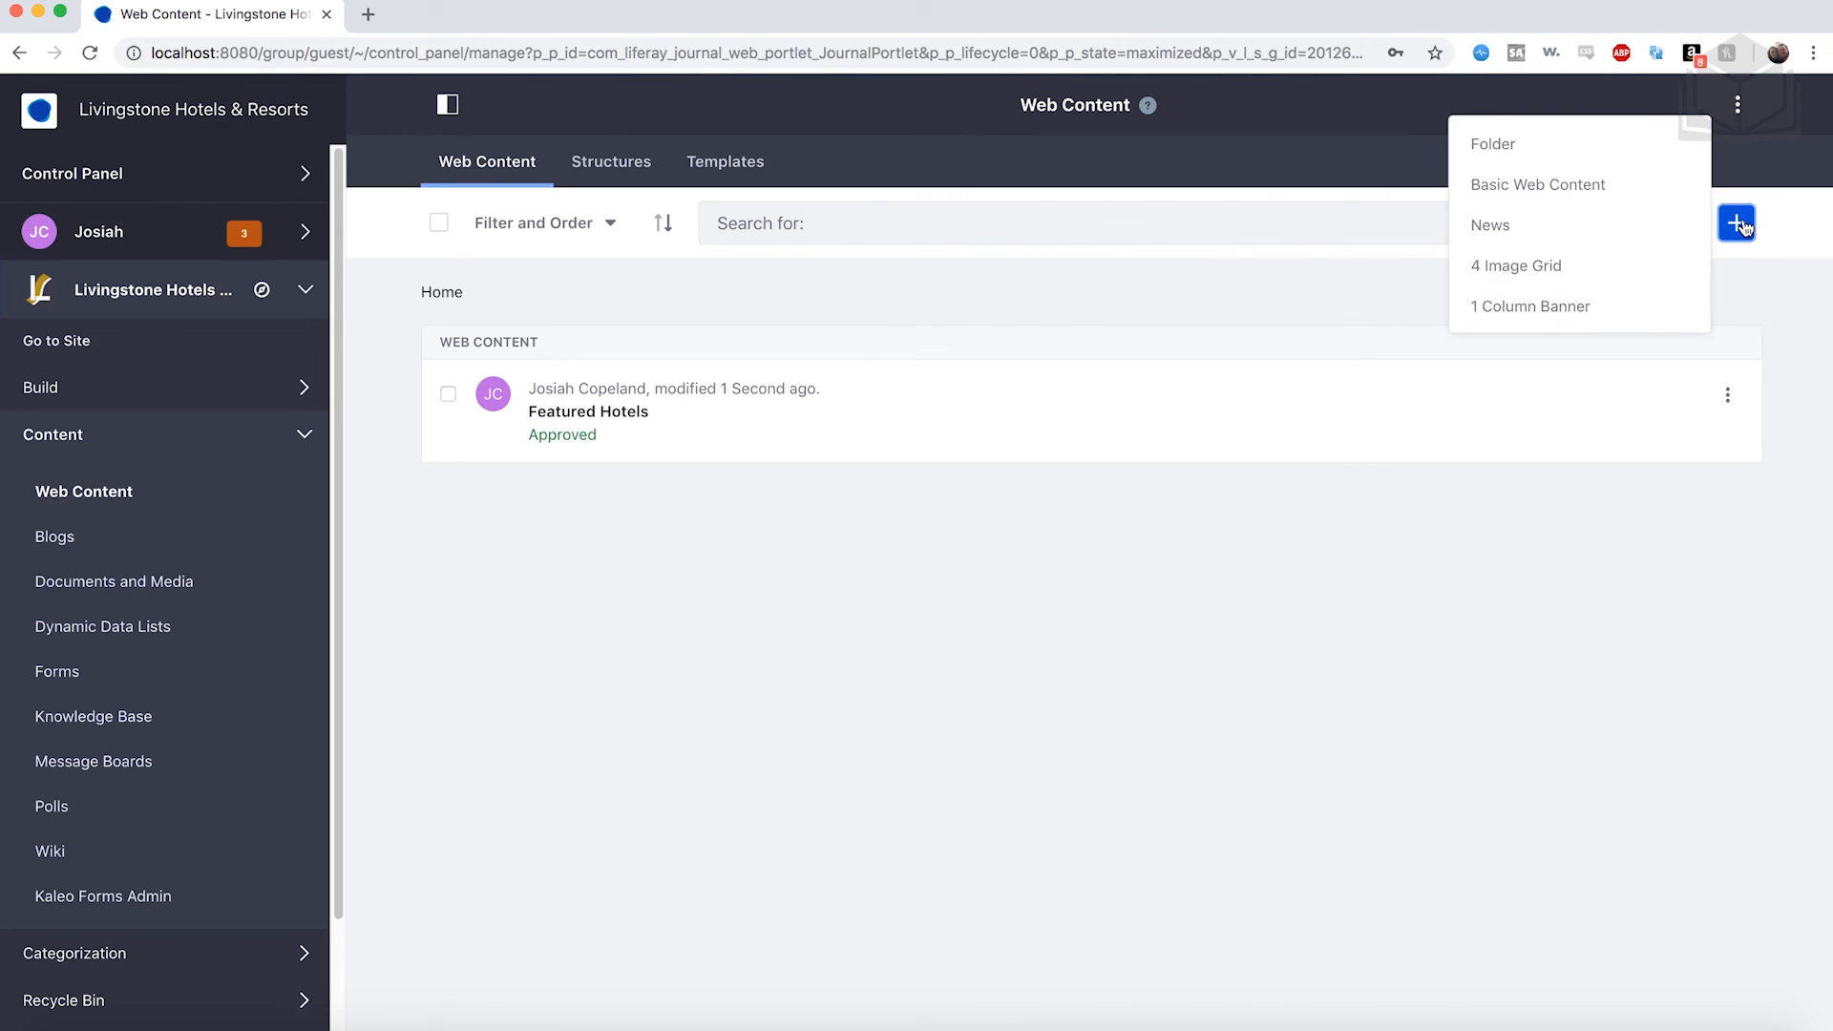
{"action": "left_click", "coordinate": [1559, 310]}
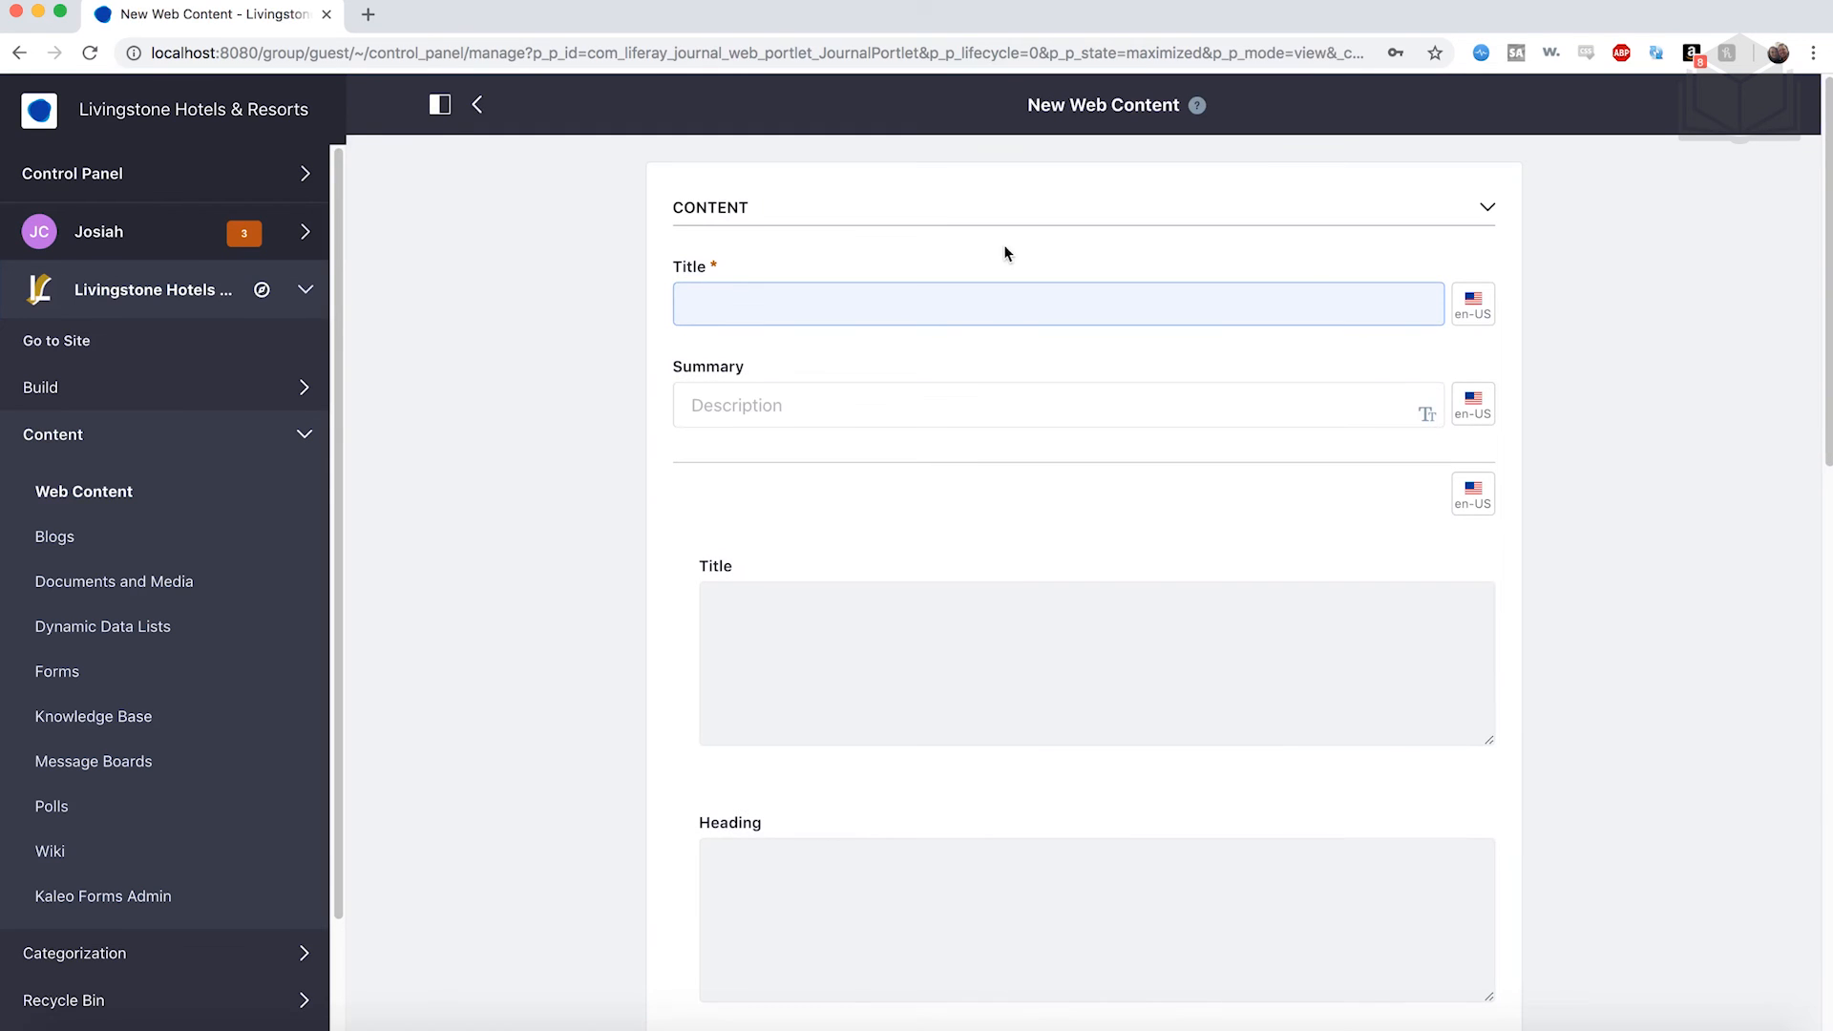
{"action": "type", "text": "Livingstone Banner"}
{"action": "scroll", "coordinate": [1029, 385], "scroll_direction": "down", "scroll_amount": 3}
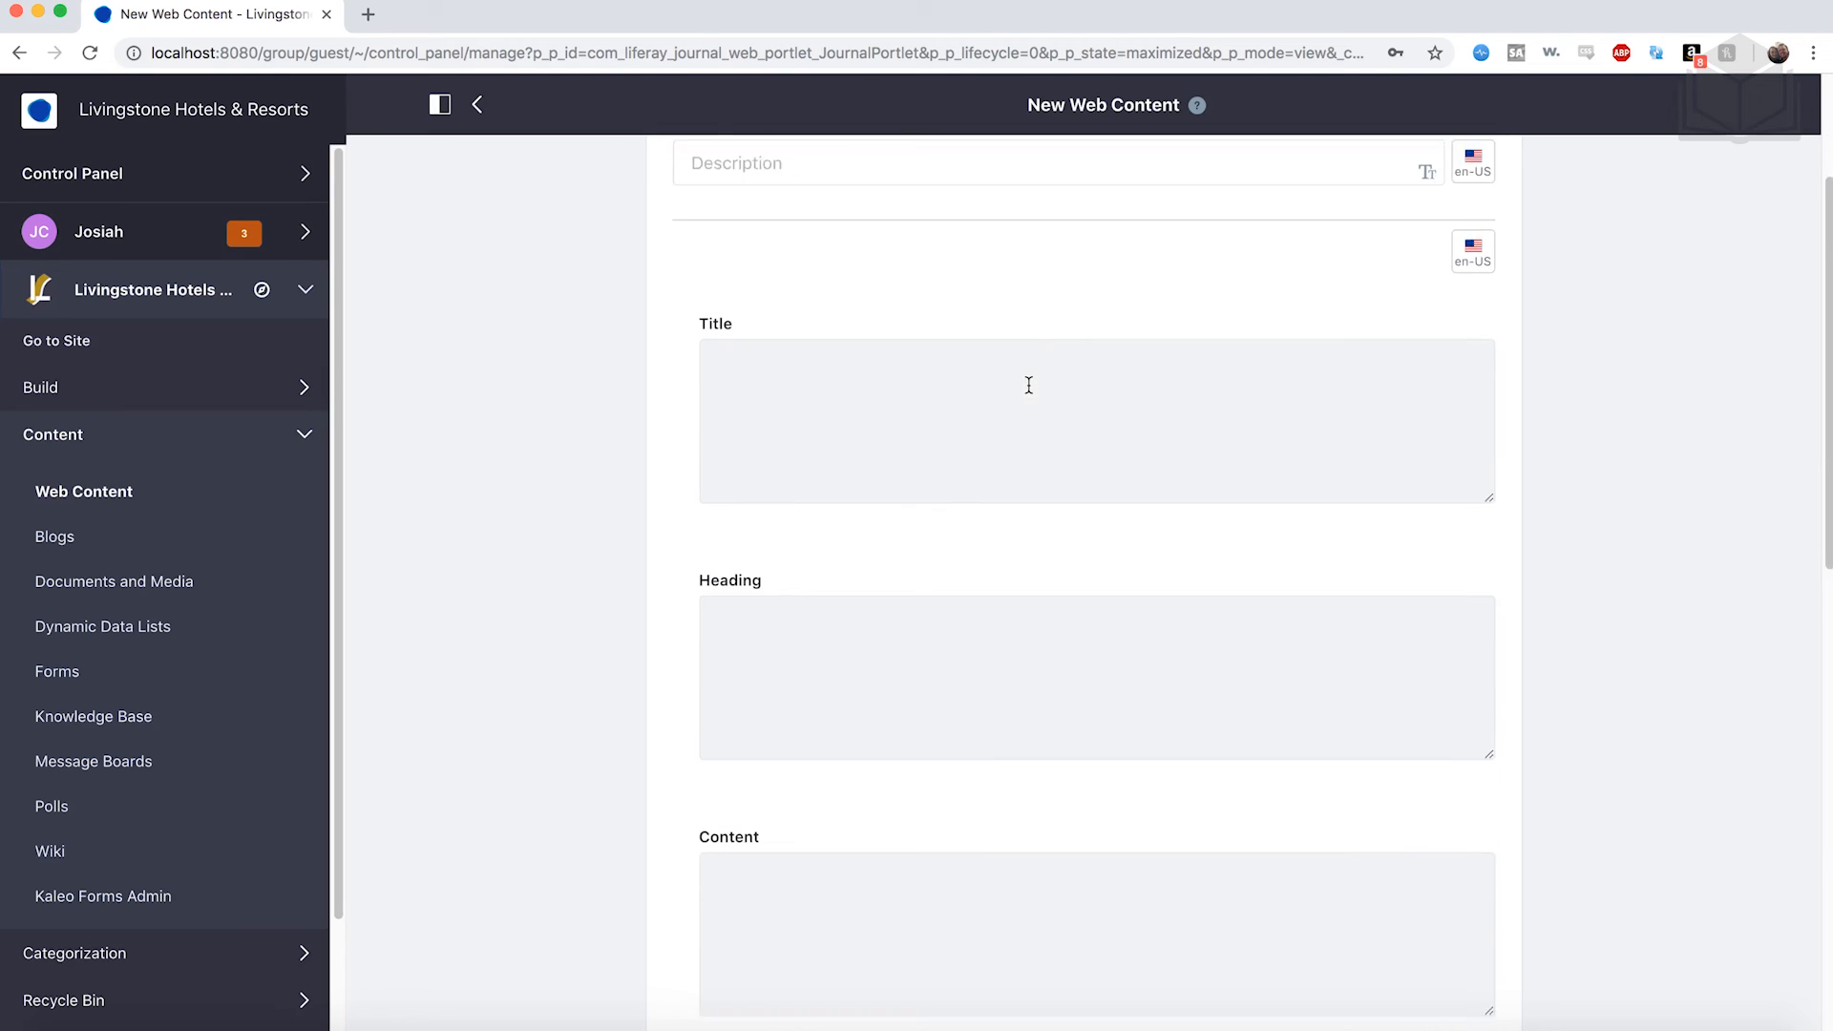
{"action": "scroll", "coordinate": [1029, 385], "scroll_direction": "down", "scroll_amount": 1}
{"action": "scroll", "coordinate": [970, 382], "scroll_direction": "down", "scroll_amount": 1}
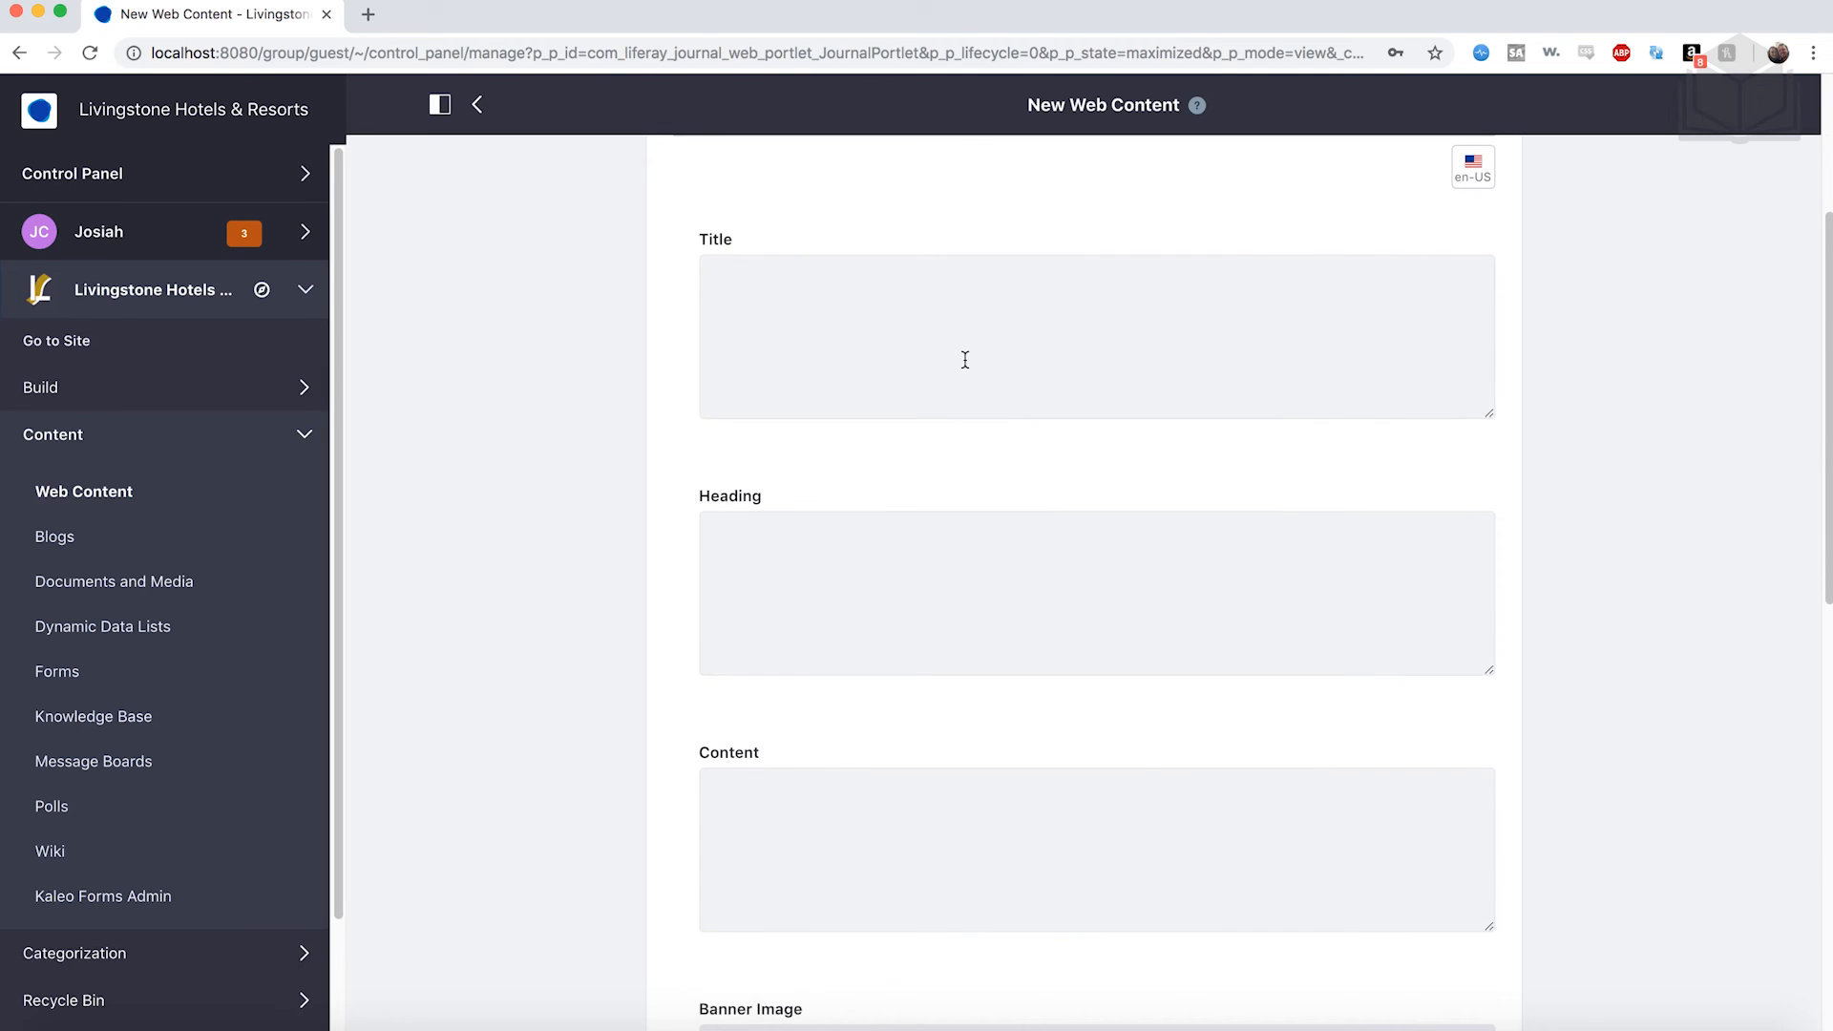
Enter Title 'Livingstone Hotels & Resorts' and Heading 'Kick Back. Relax. Enjoy.'.
{"action": "left_click", "coordinate": [965, 359]}
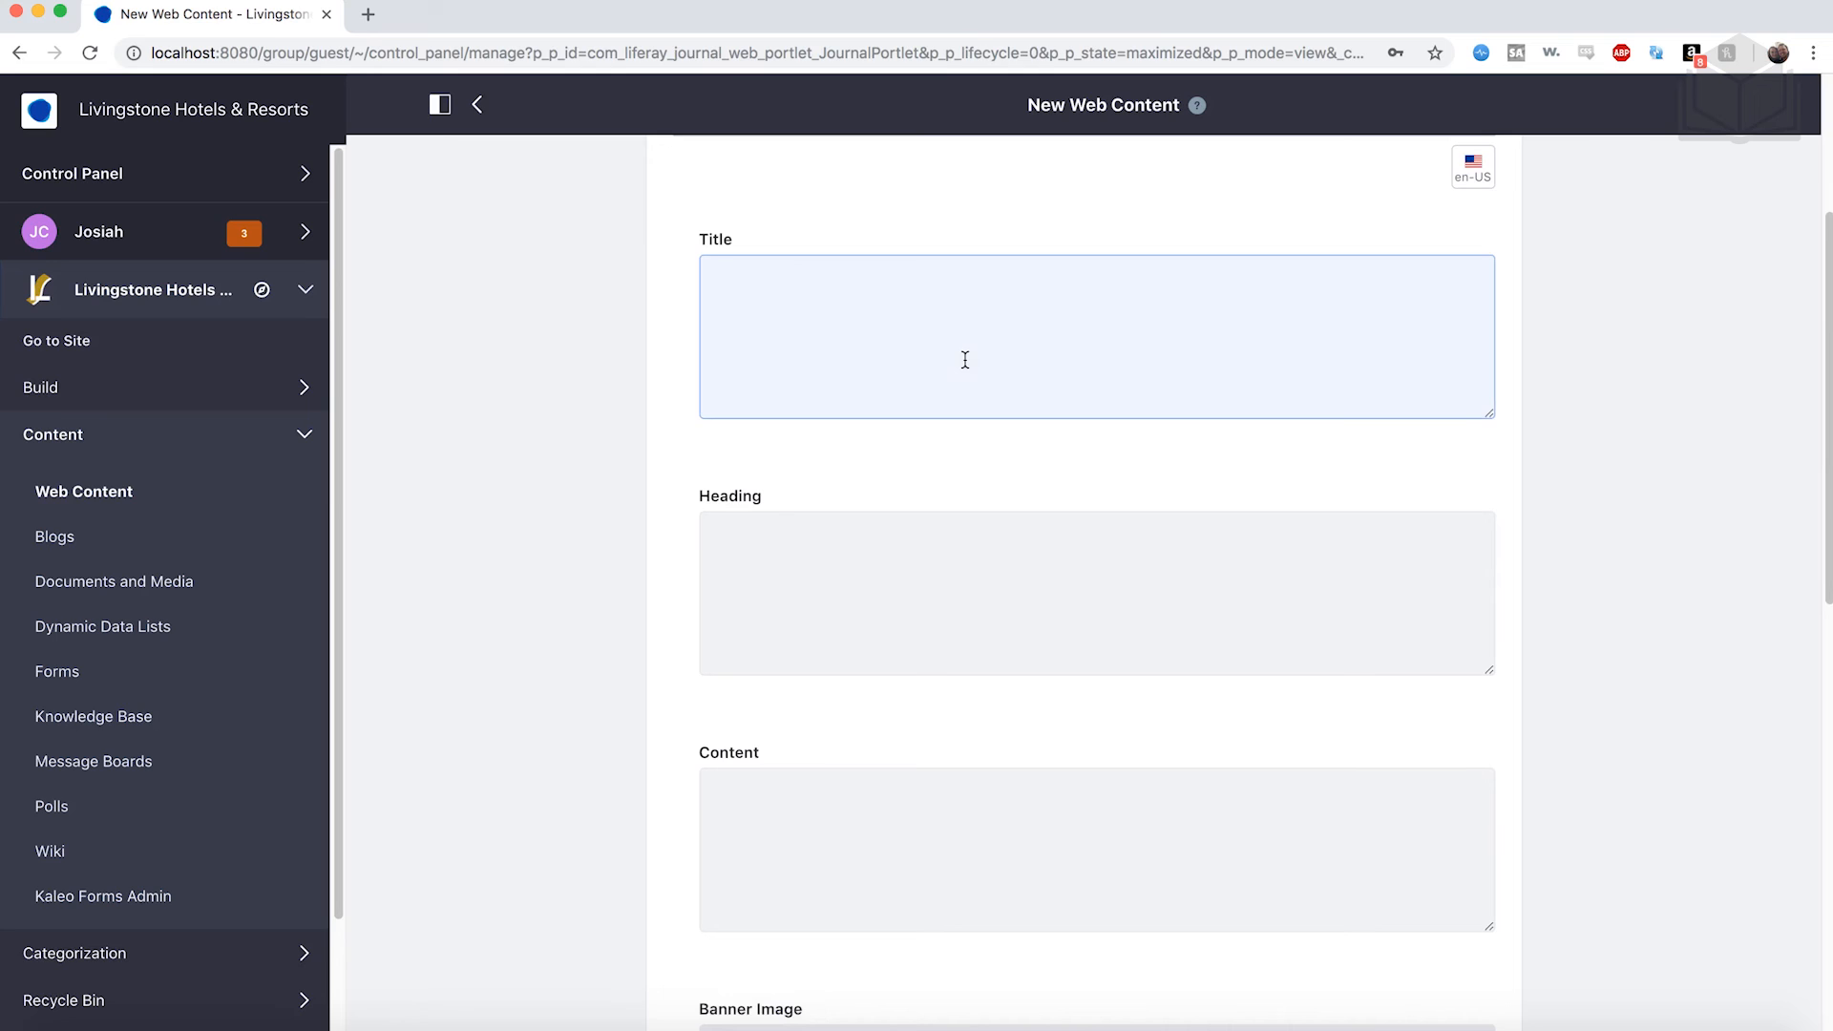
{"action": "type", "text": "L"}
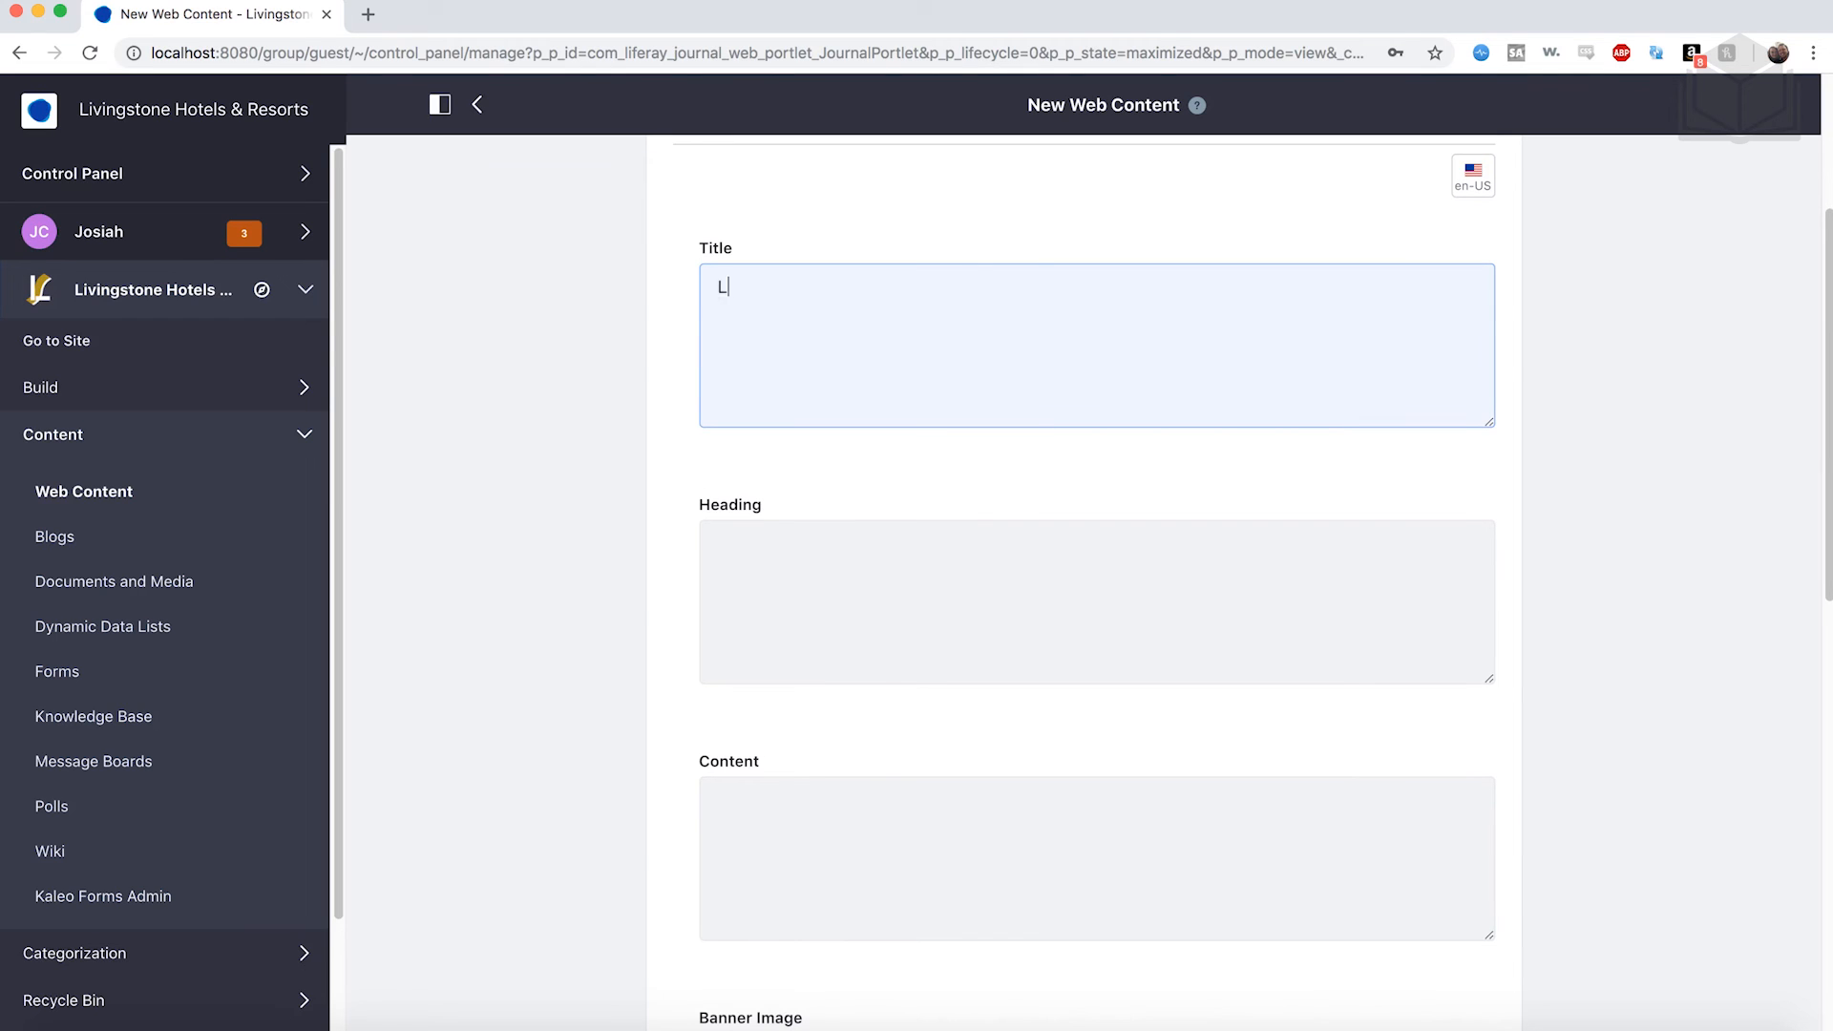
{"action": "type", "text": "ivingstone Hotels & Resorts"}
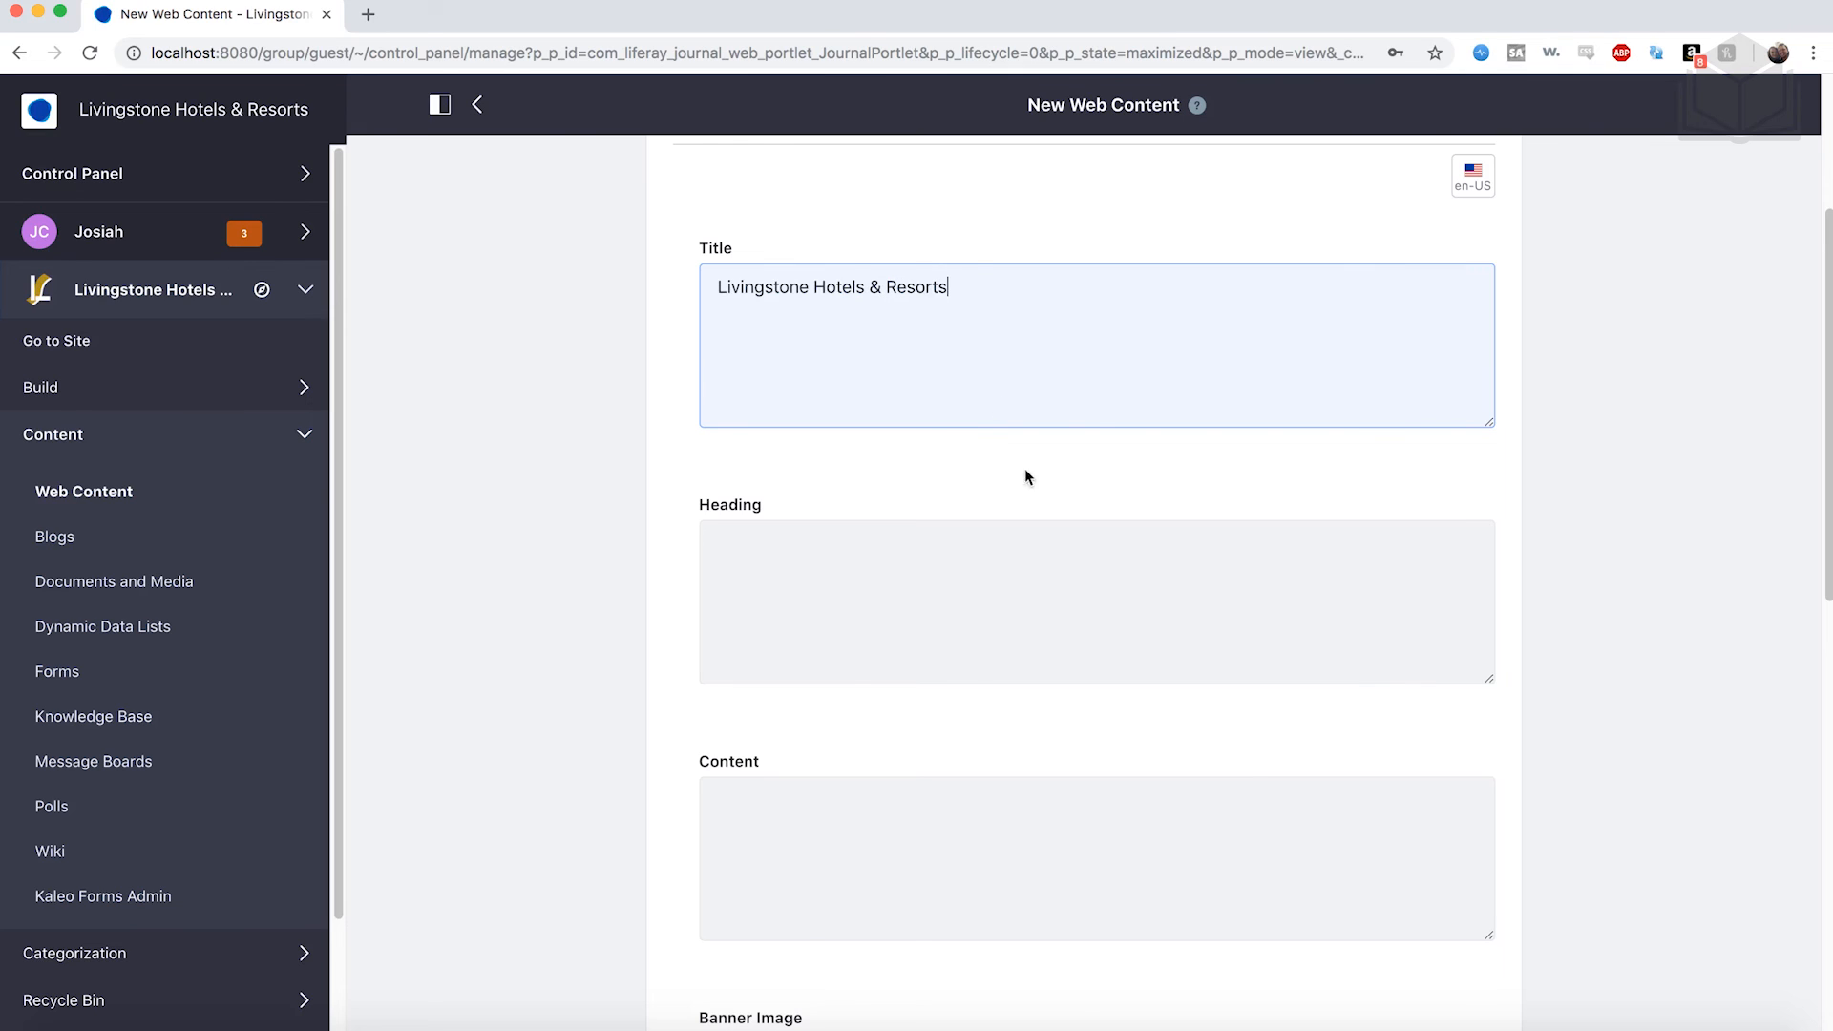
{"action": "left_click", "coordinate": [1008, 627]}
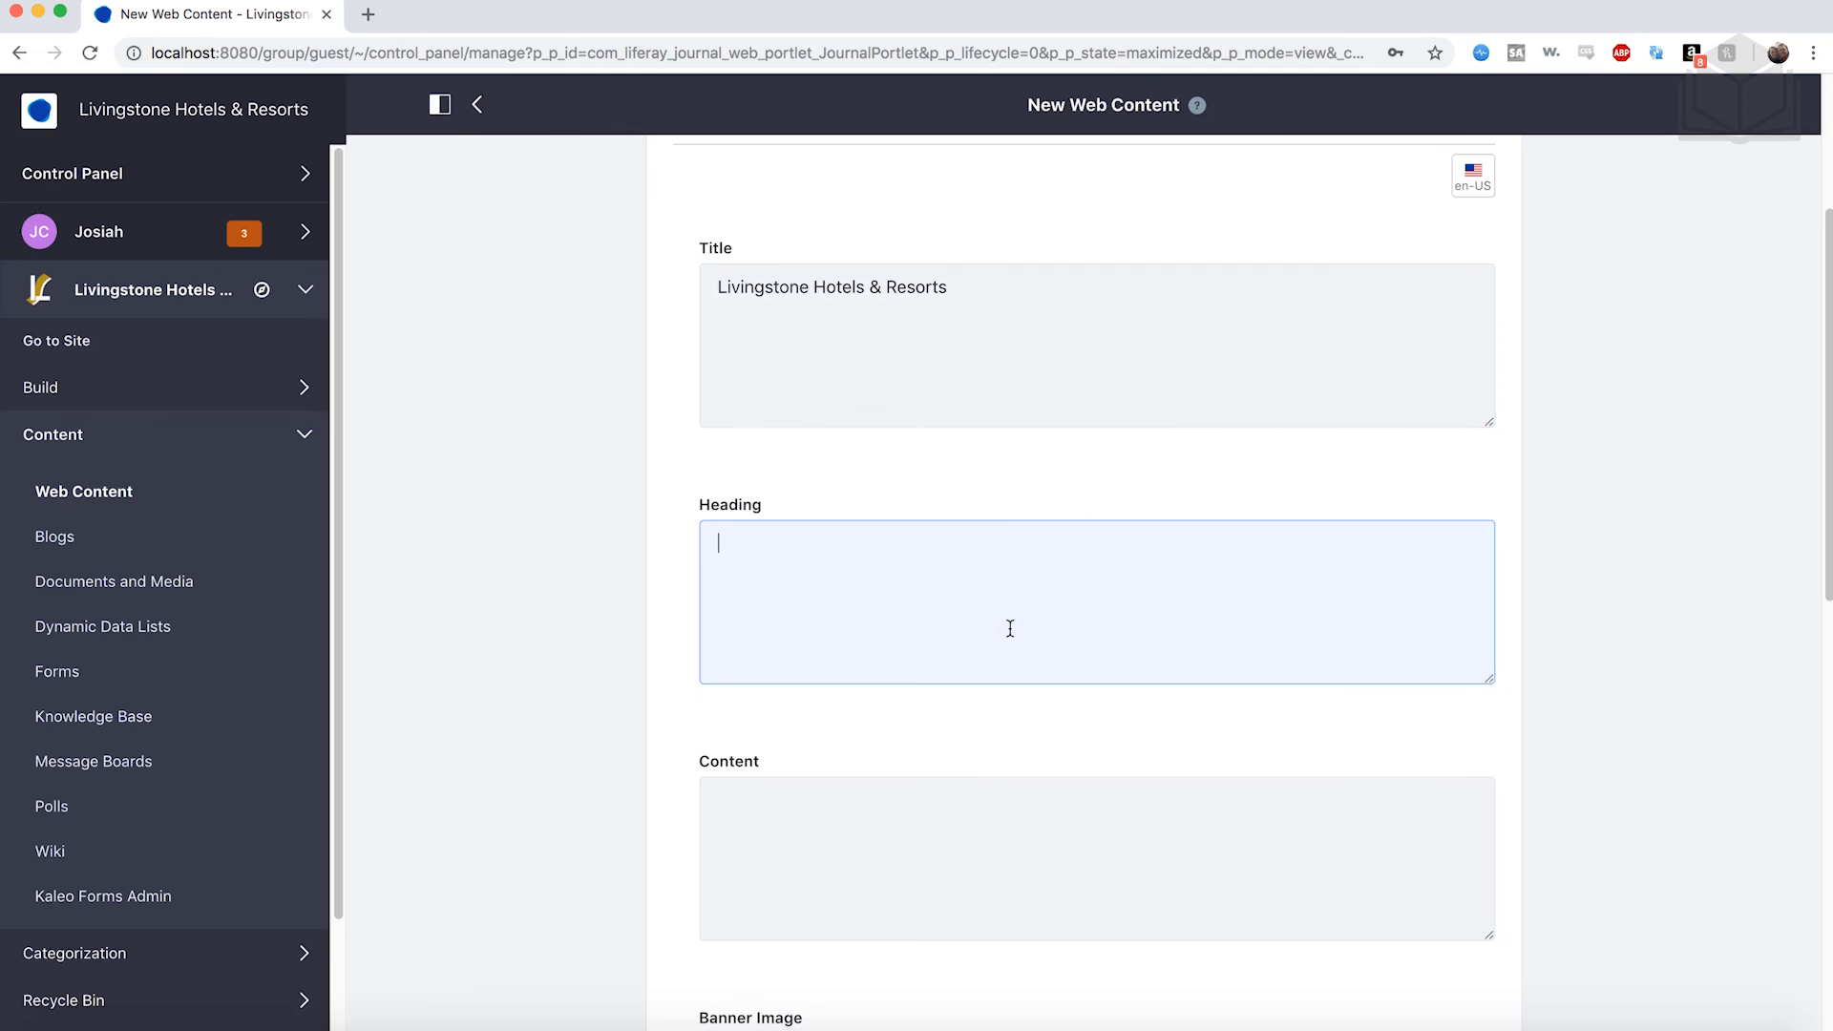
{"action": "type", "text": "Kick Back. Relax"}
{"action": "type", "text": ". Enjoy."}
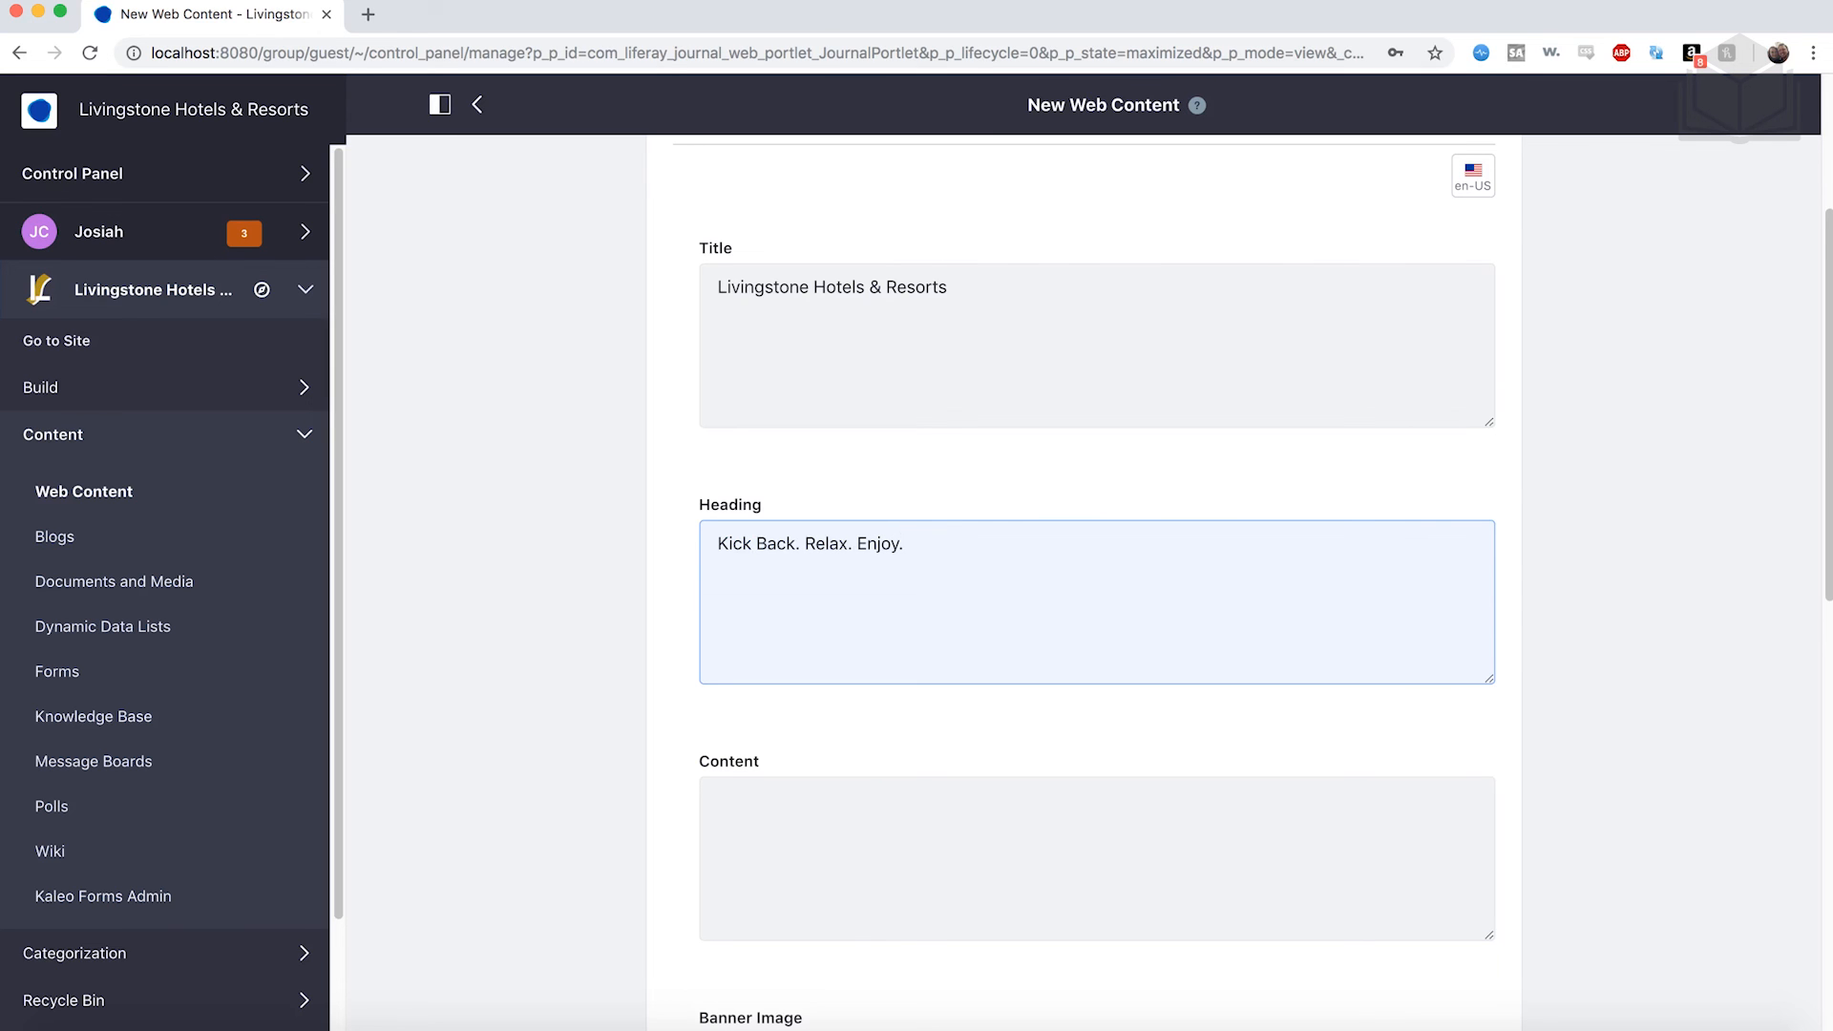
{"action": "scroll", "coordinate": [1064, 618], "scroll_direction": "down", "scroll_amount": 5}
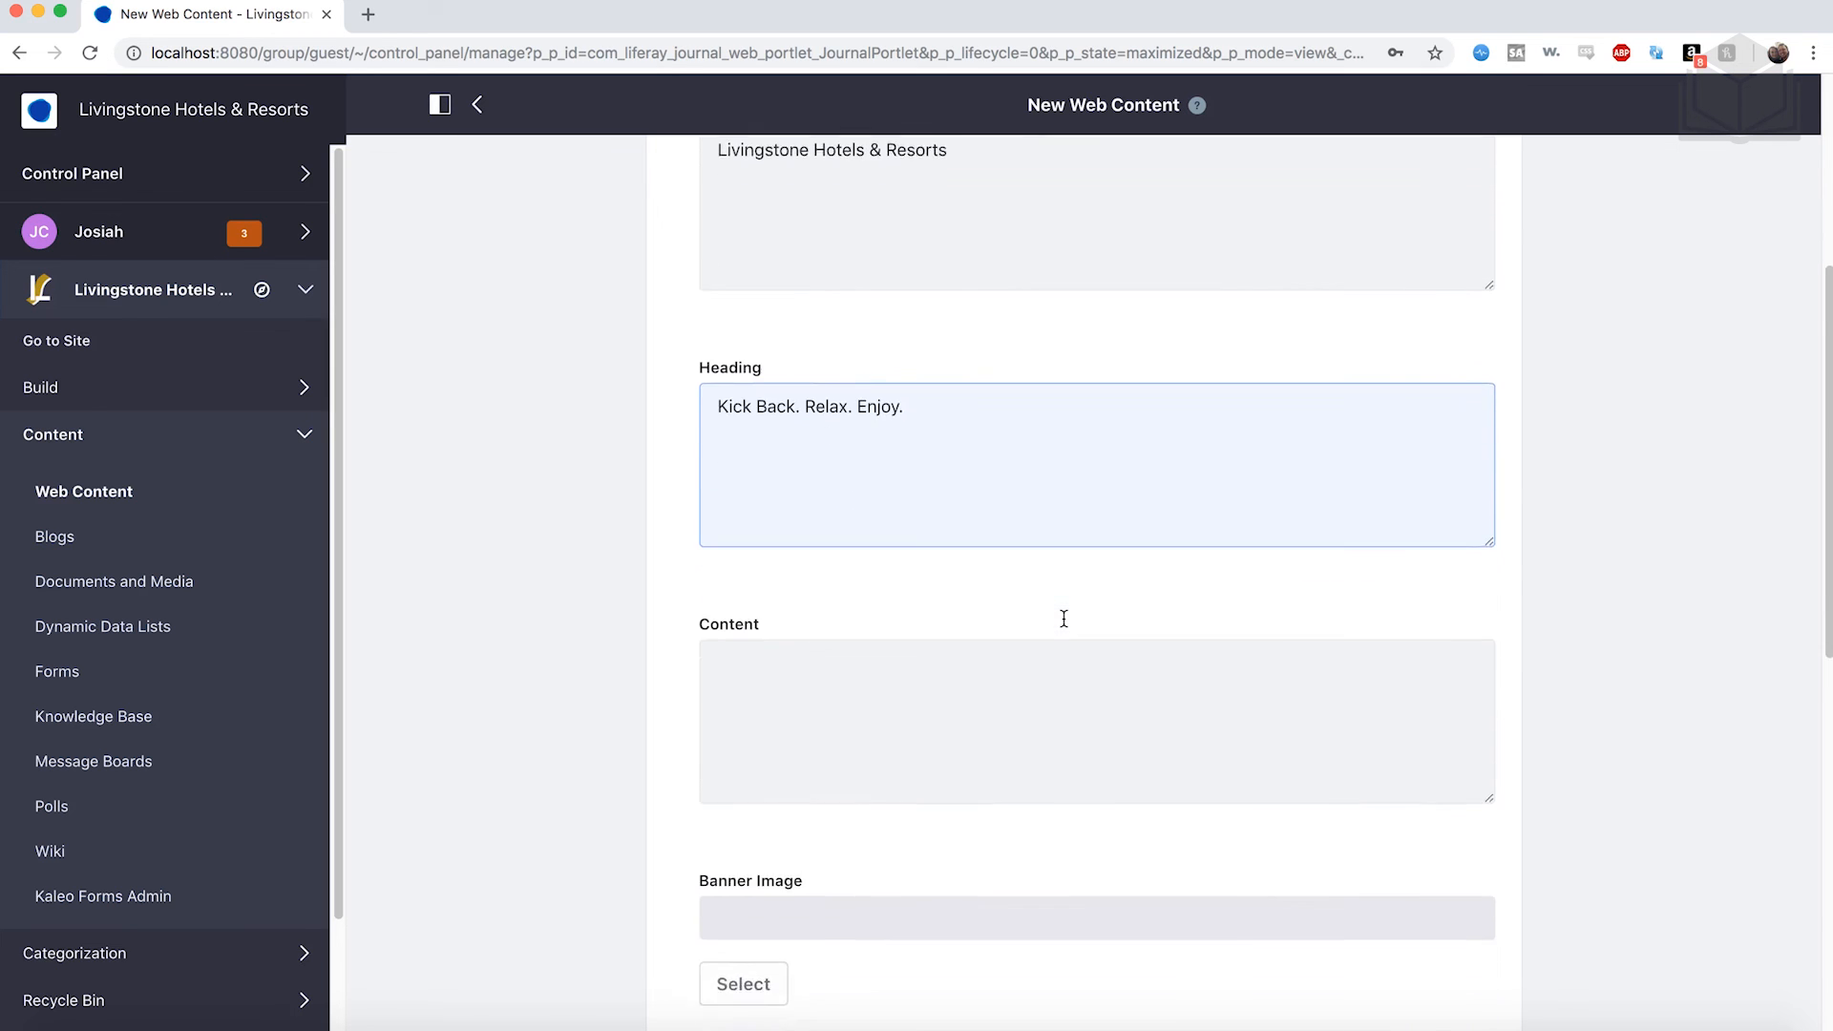
{"action": "scroll", "coordinate": [900, 738], "scroll_direction": "down", "scroll_amount": 1}
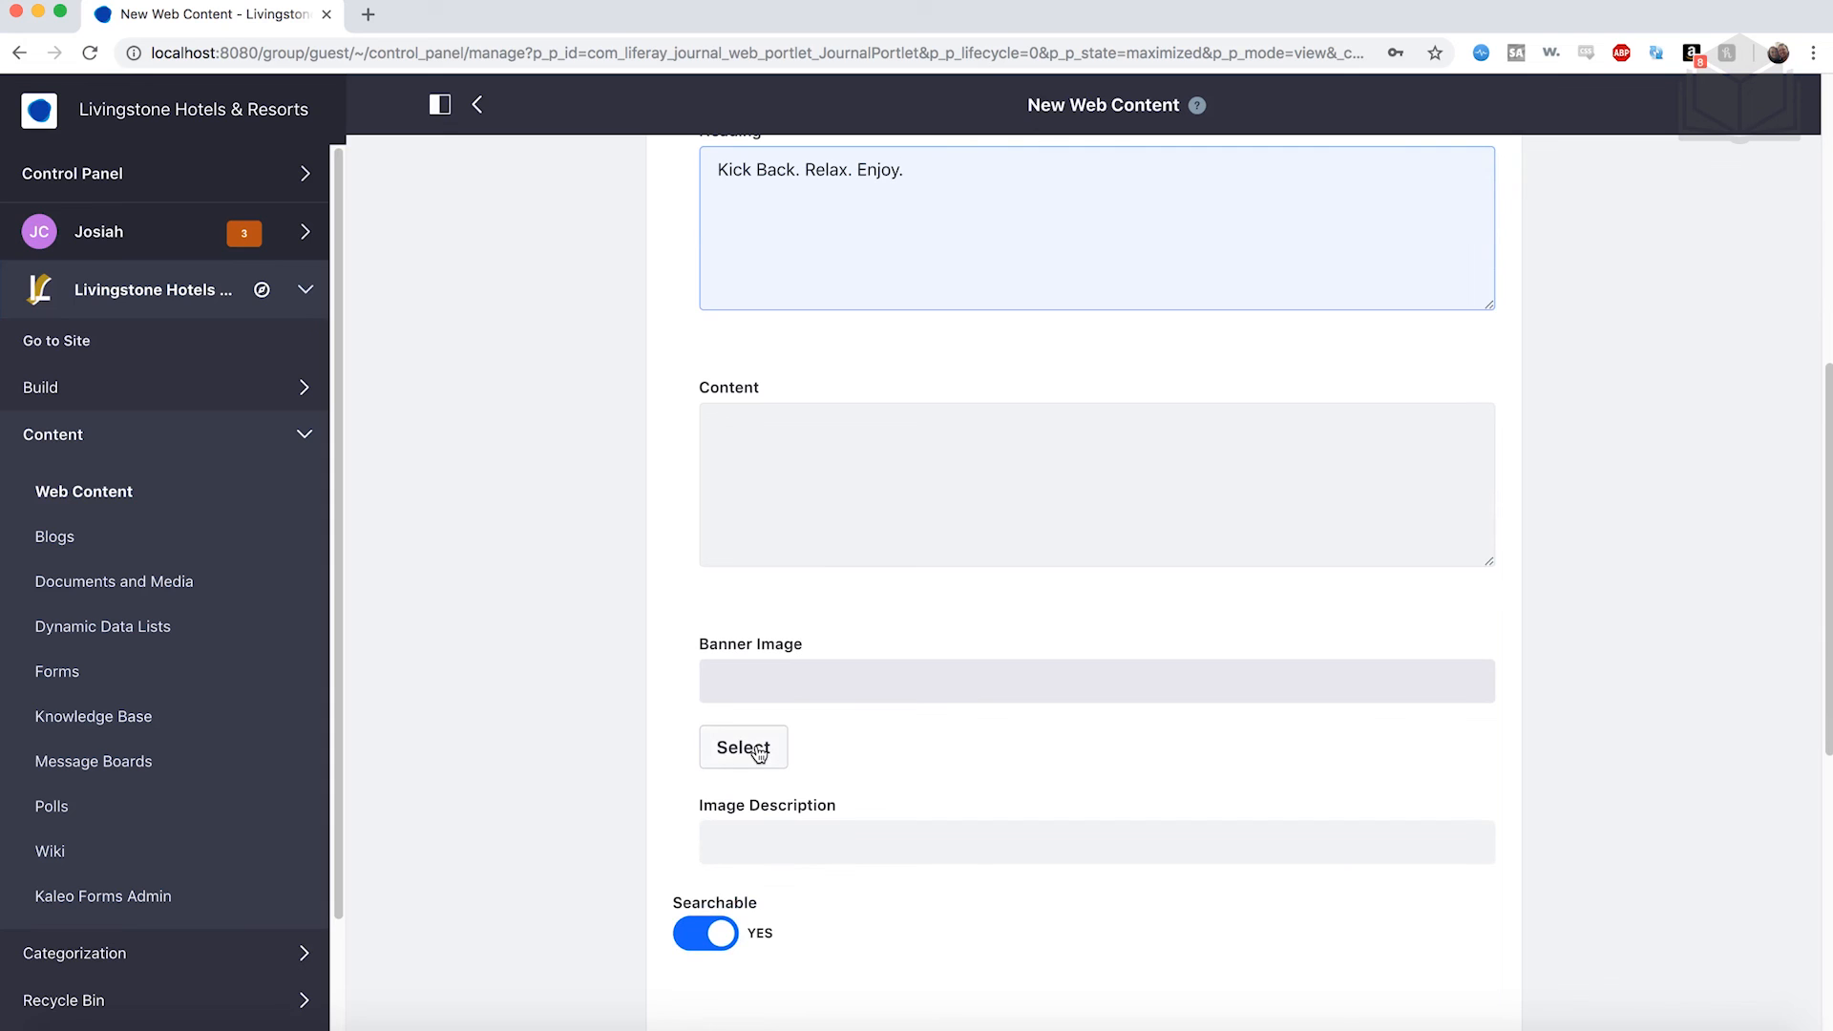
Upload livingstone-banner-image.jpg as the Banner Image and publish the Livingstone Banner article.
{"action": "left_click", "coordinate": [759, 752]}
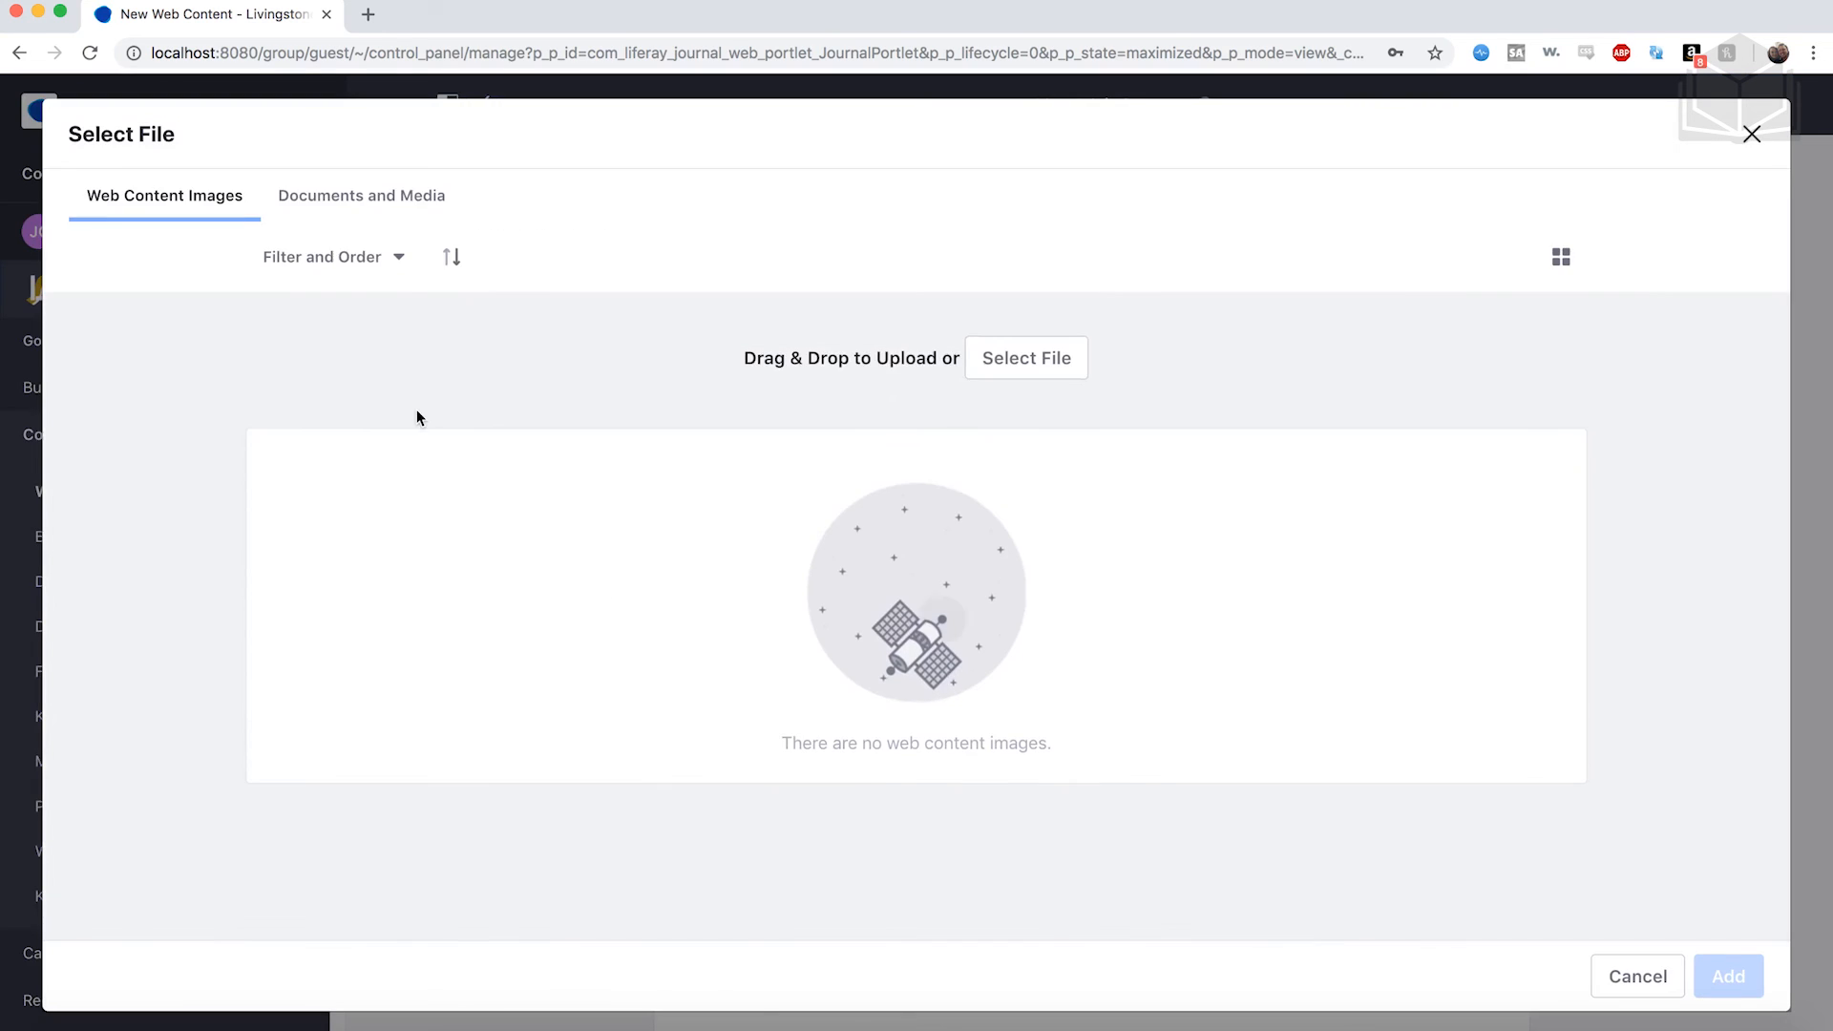
{"action": "left_click", "coordinate": [1026, 373]}
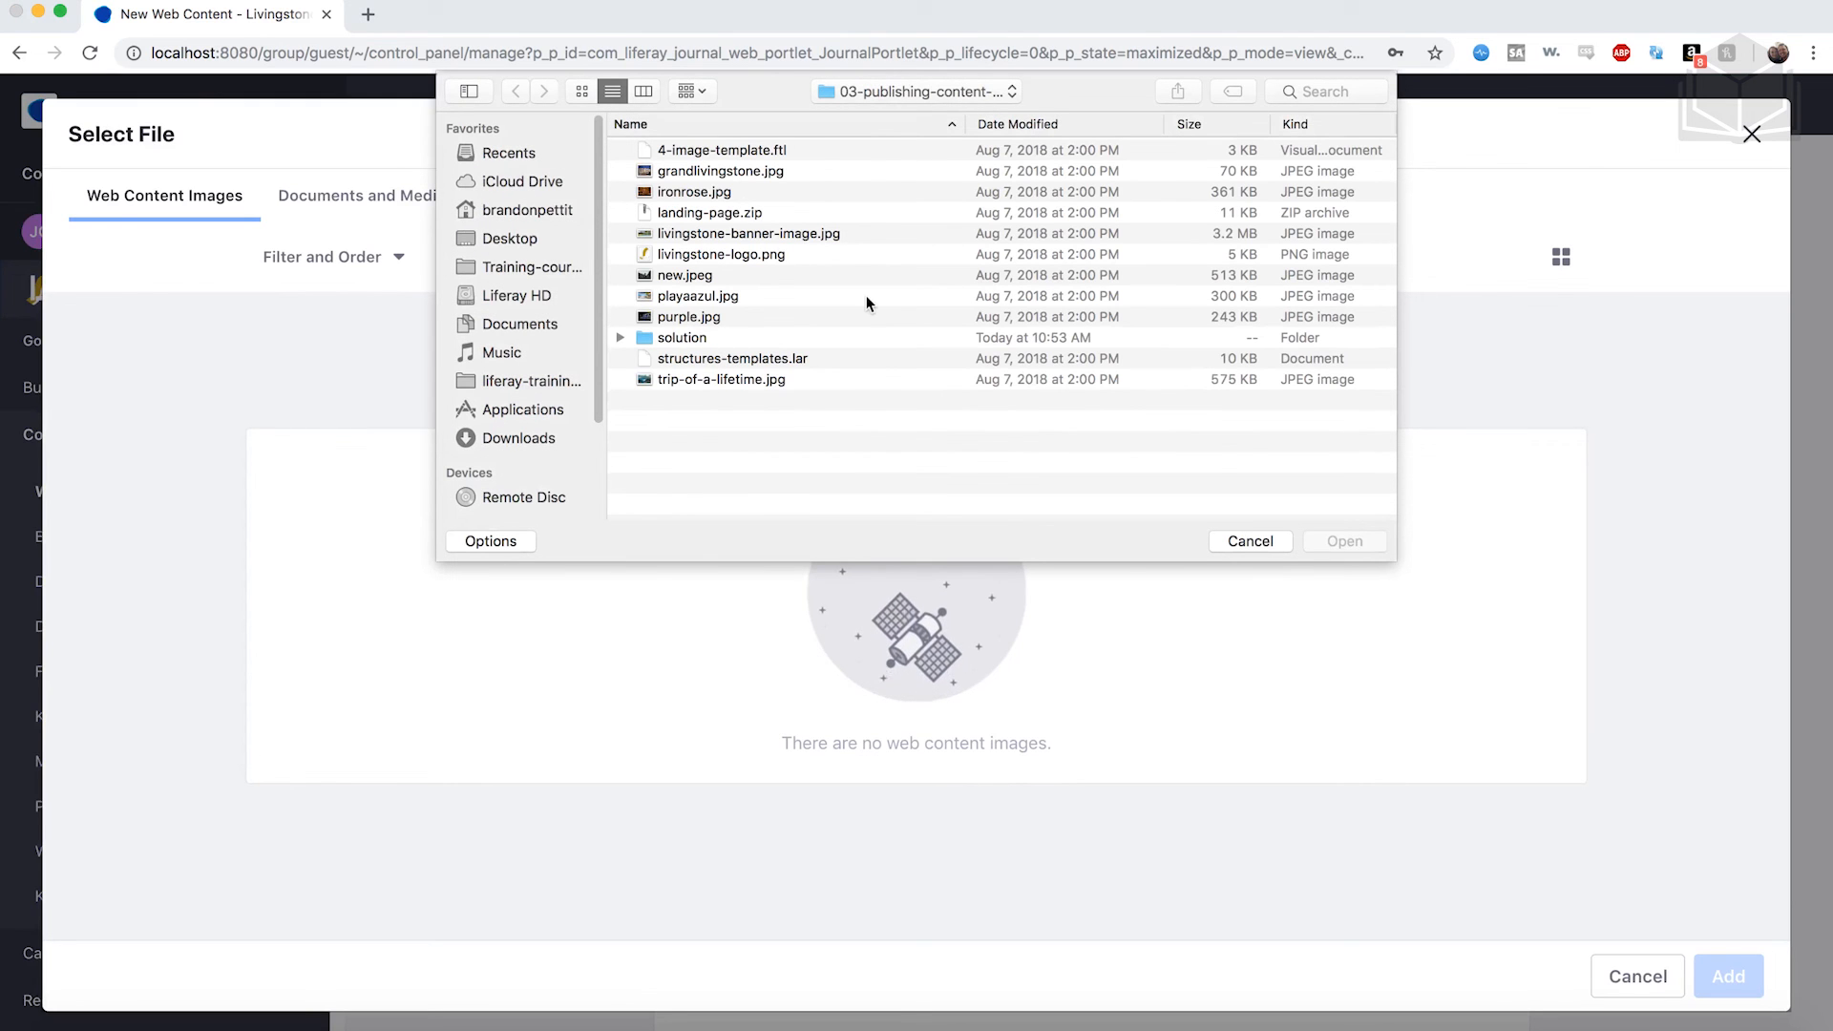
{"action": "left_click", "coordinate": [771, 233]}
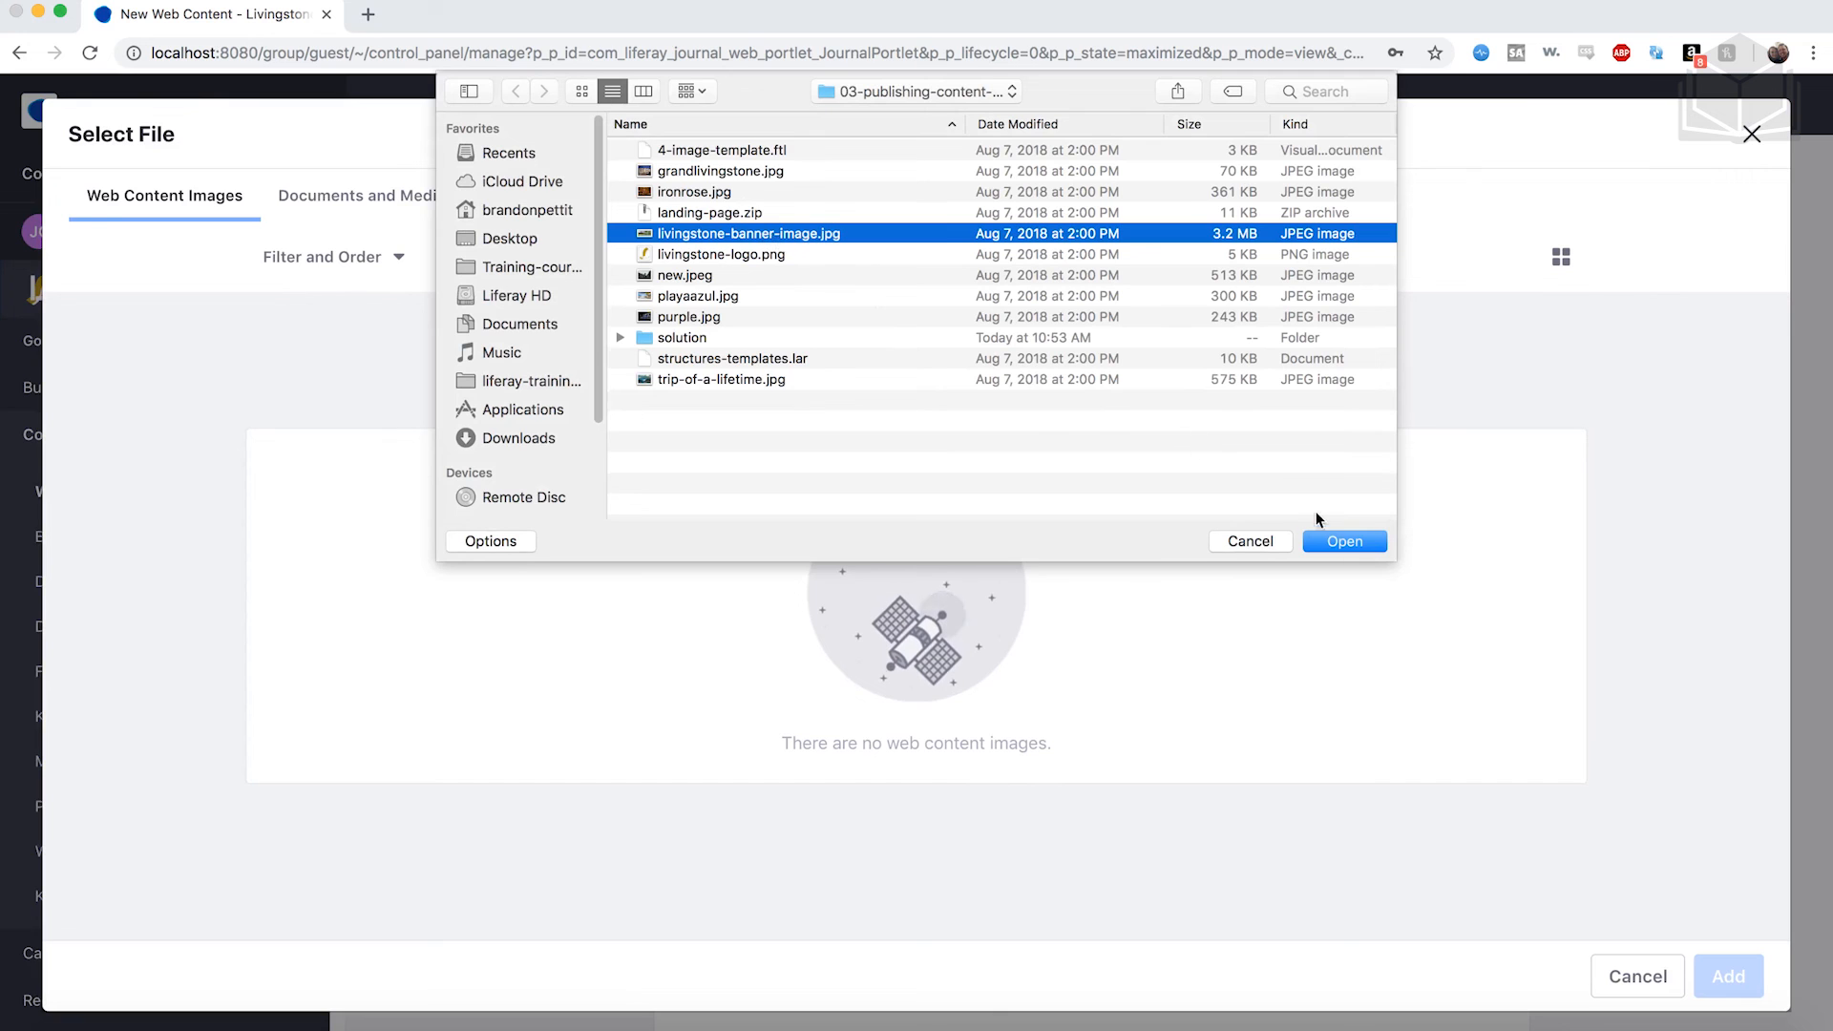
{"action": "left_click", "coordinate": [1339, 538]}
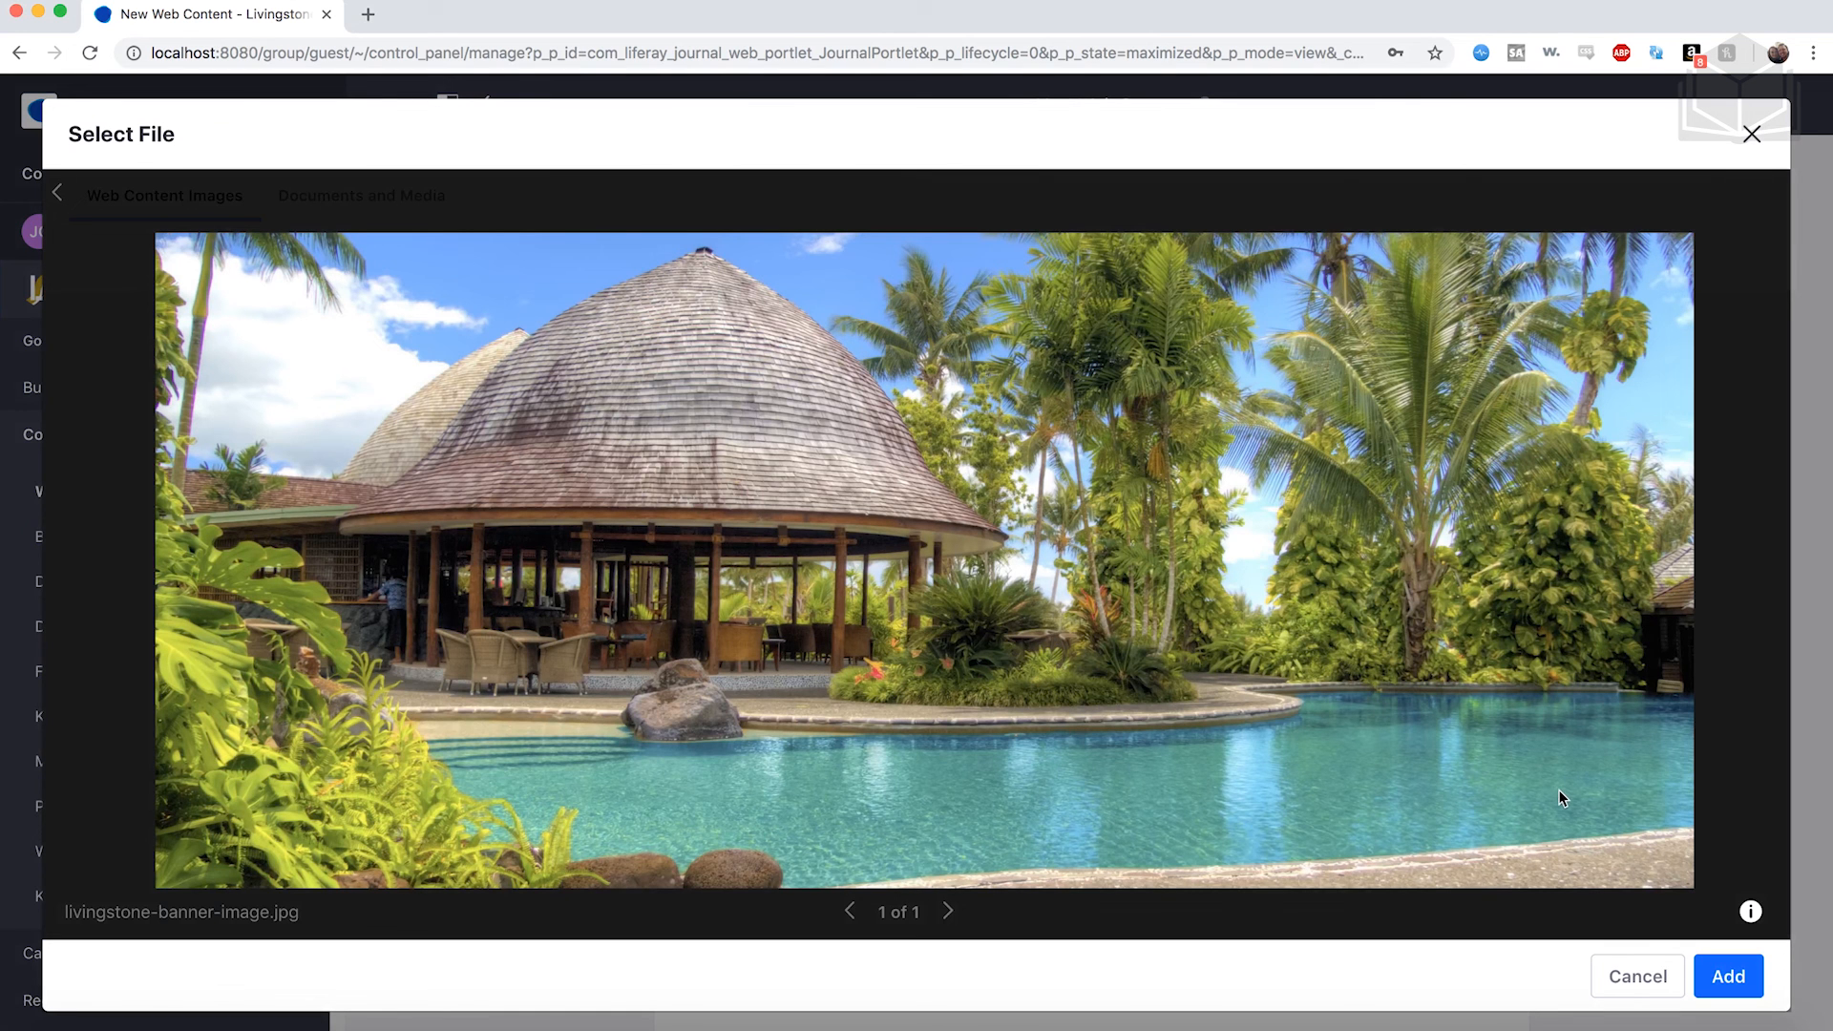
{"action": "left_click", "coordinate": [1723, 974]}
{"action": "scroll", "coordinate": [1228, 852], "scroll_direction": "down", "scroll_amount": 7}
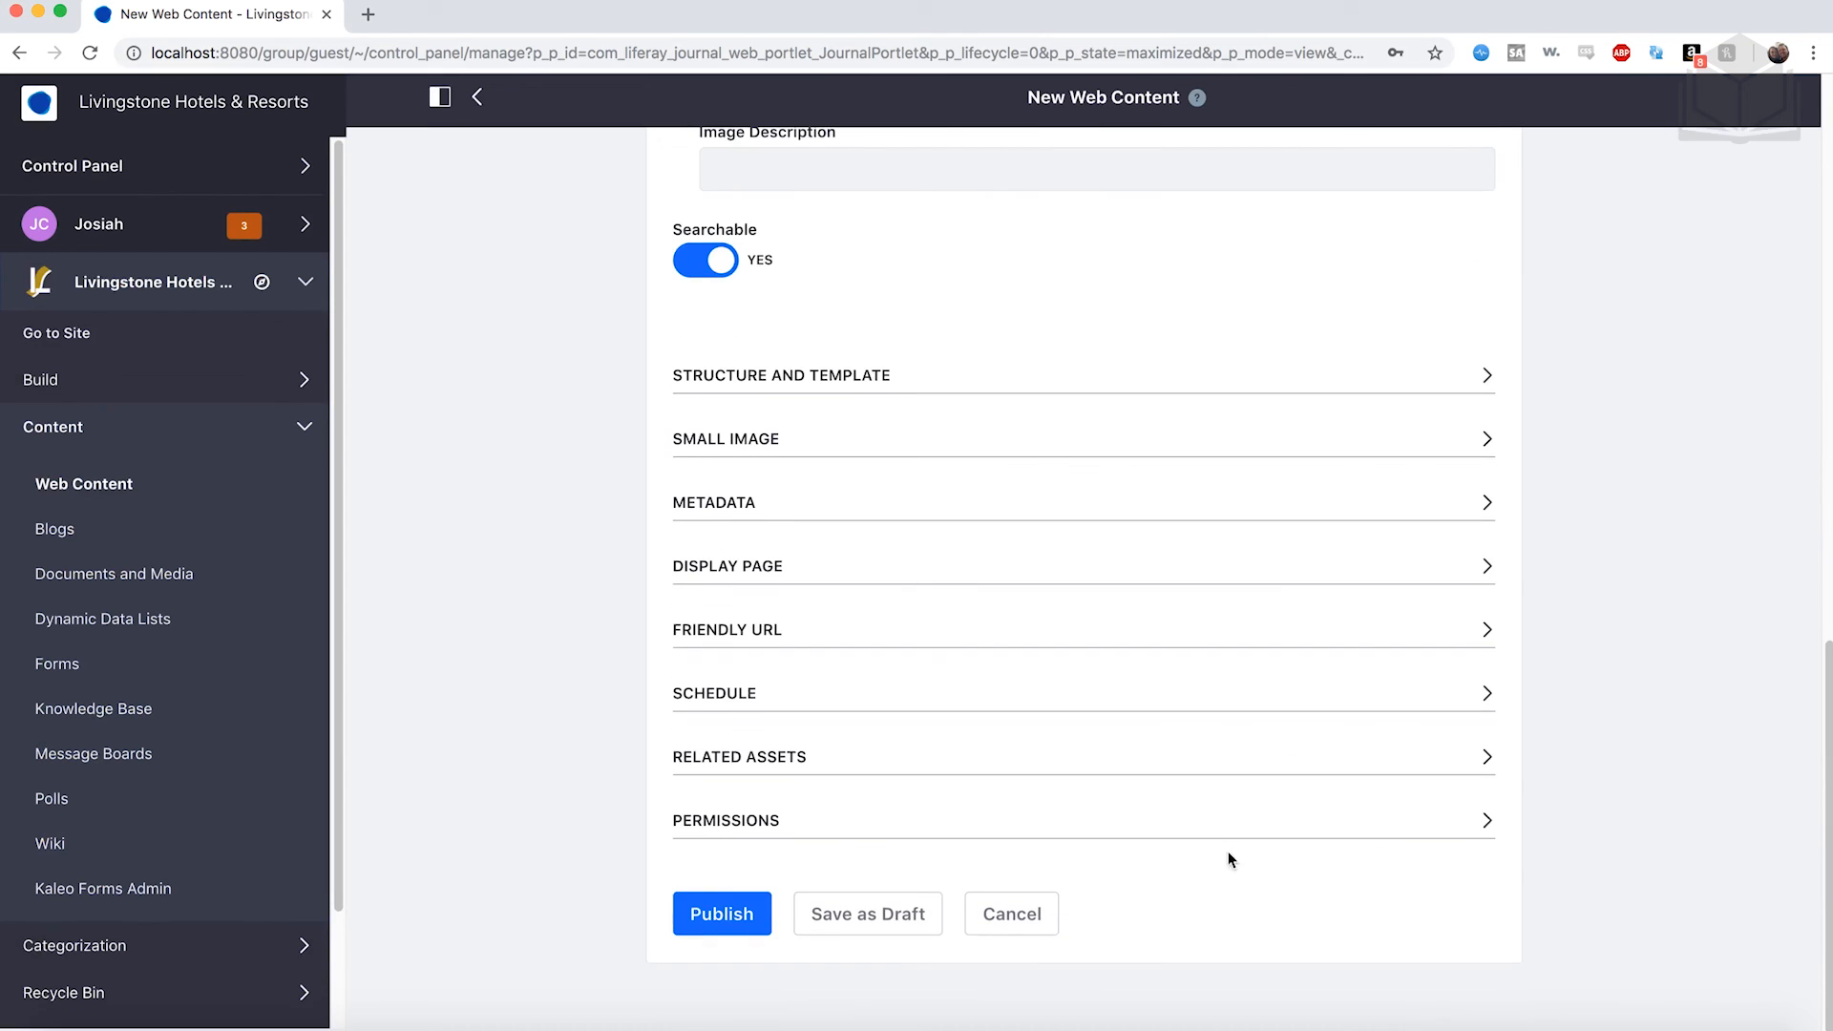
{"action": "left_click", "coordinate": [748, 925]}
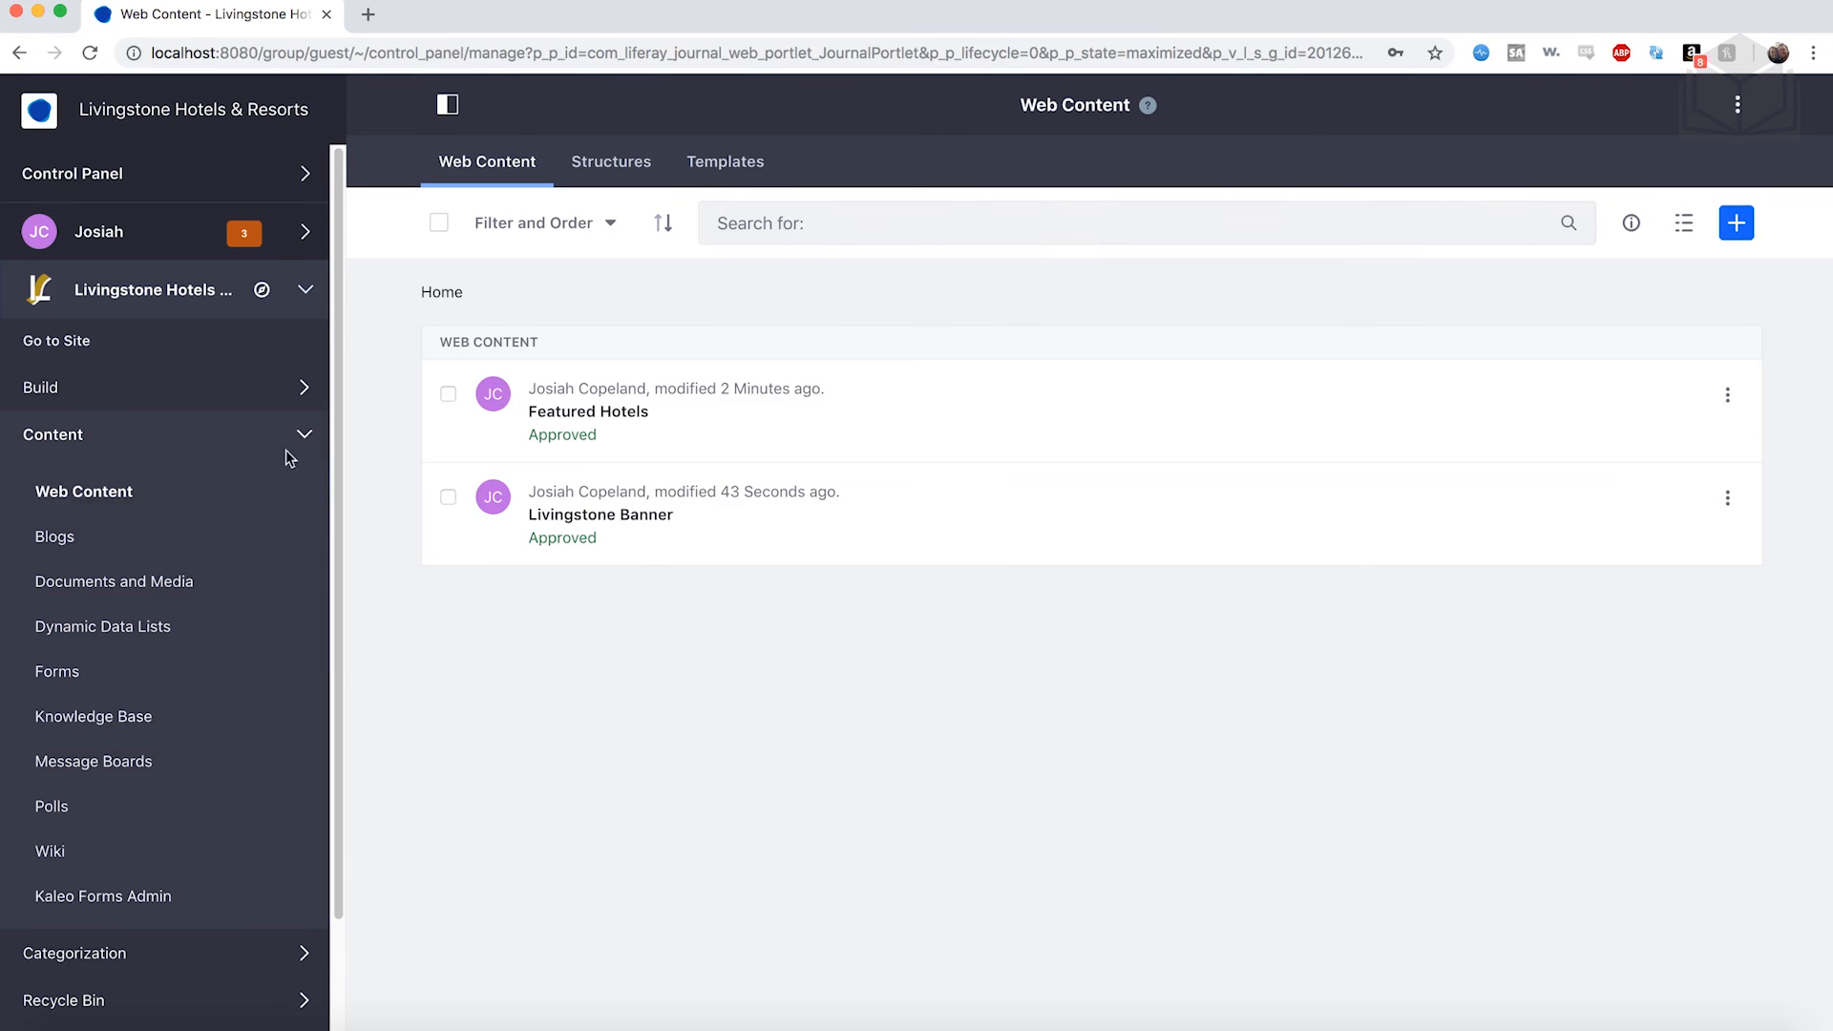
On the Welcome page, add the Livingstone Banner web content at the top.
{"action": "left_click", "coordinate": [70, 350]}
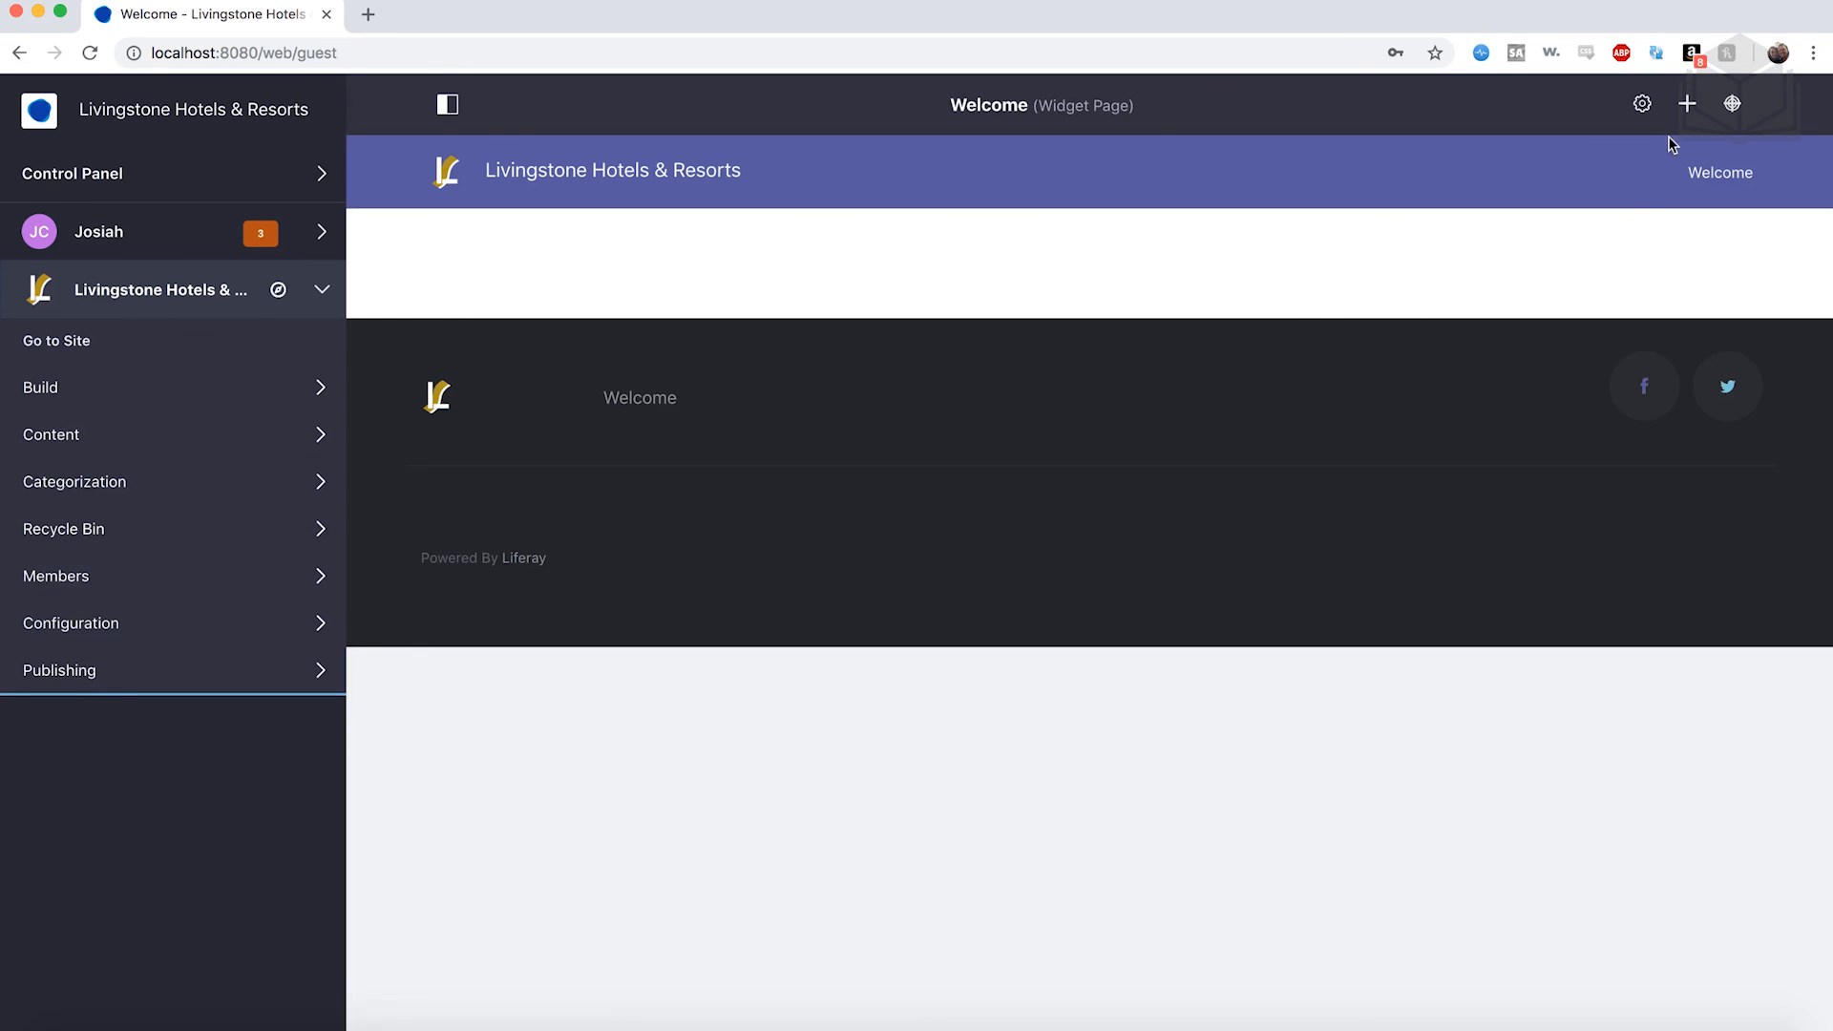
{"action": "left_click", "coordinate": [1687, 103]}
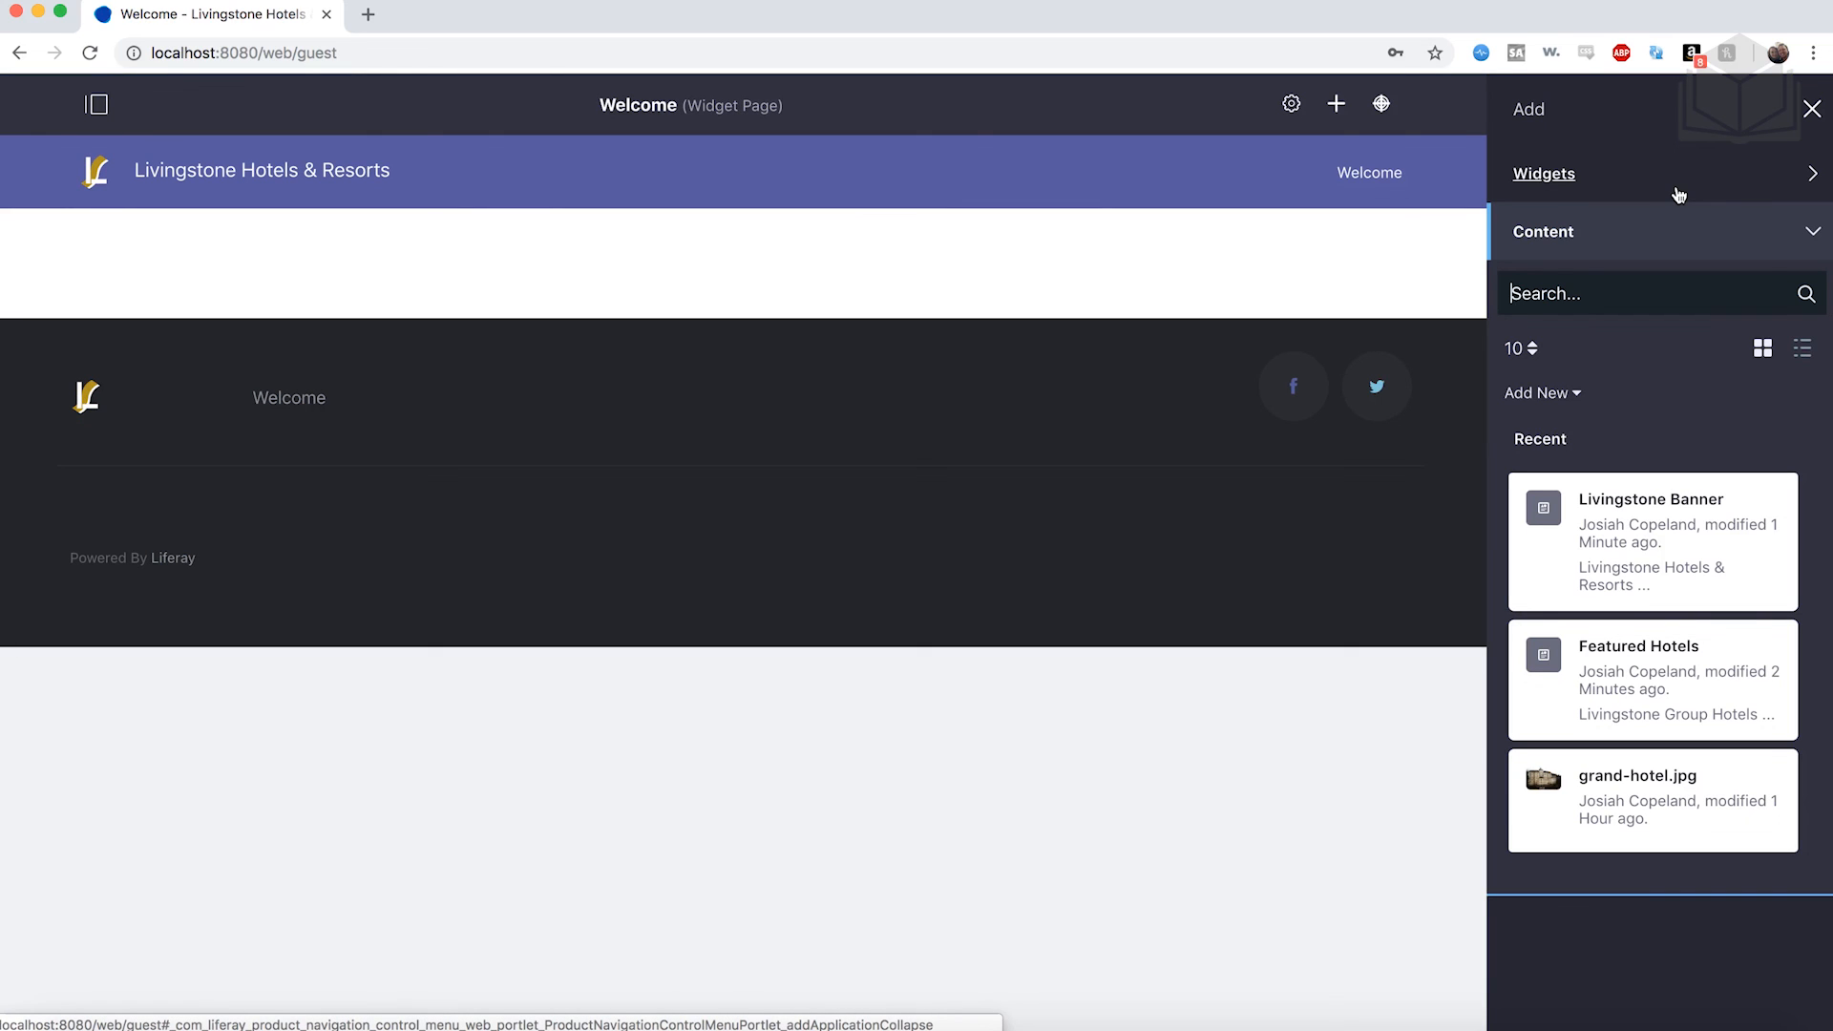
{"action": "left_click_drag", "start_coordinate": [1671, 488], "coordinate": [981, 214]}
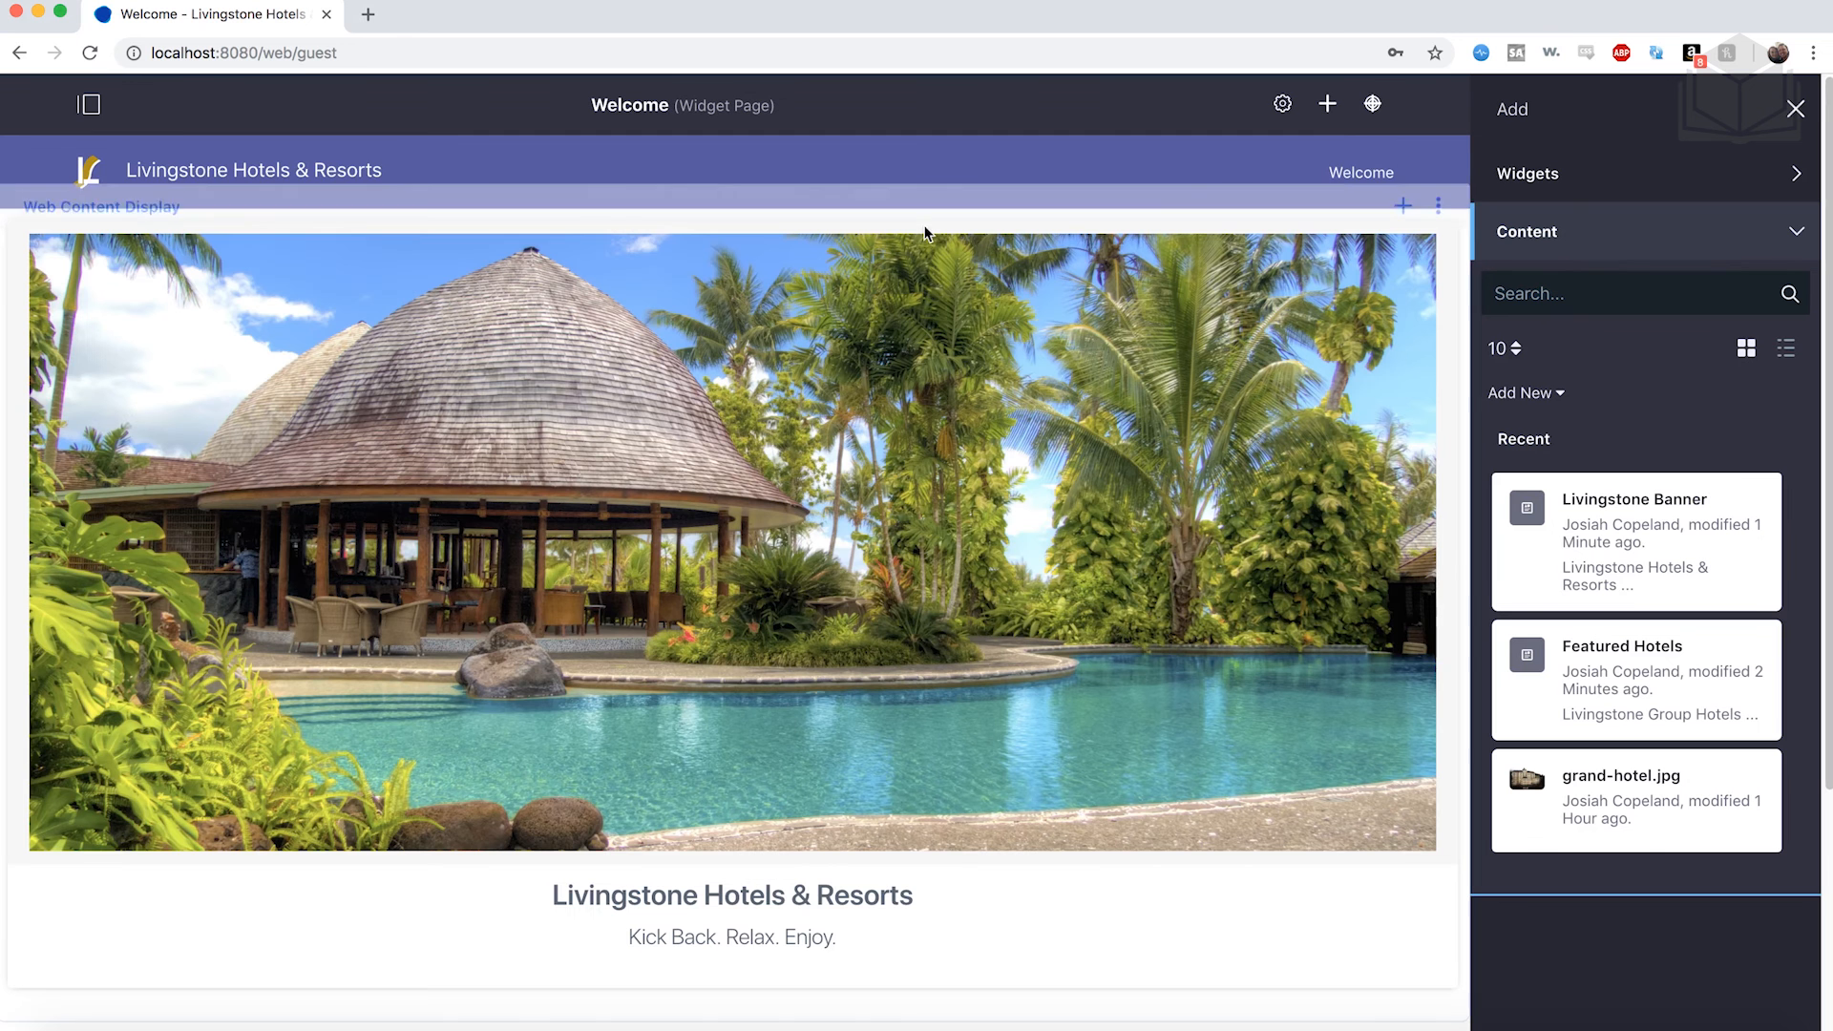
Place the Featured Hotels web content below the banner and close the add-content panel.
{"action": "scroll", "coordinate": [893, 238], "scroll_direction": "down", "scroll_amount": 2}
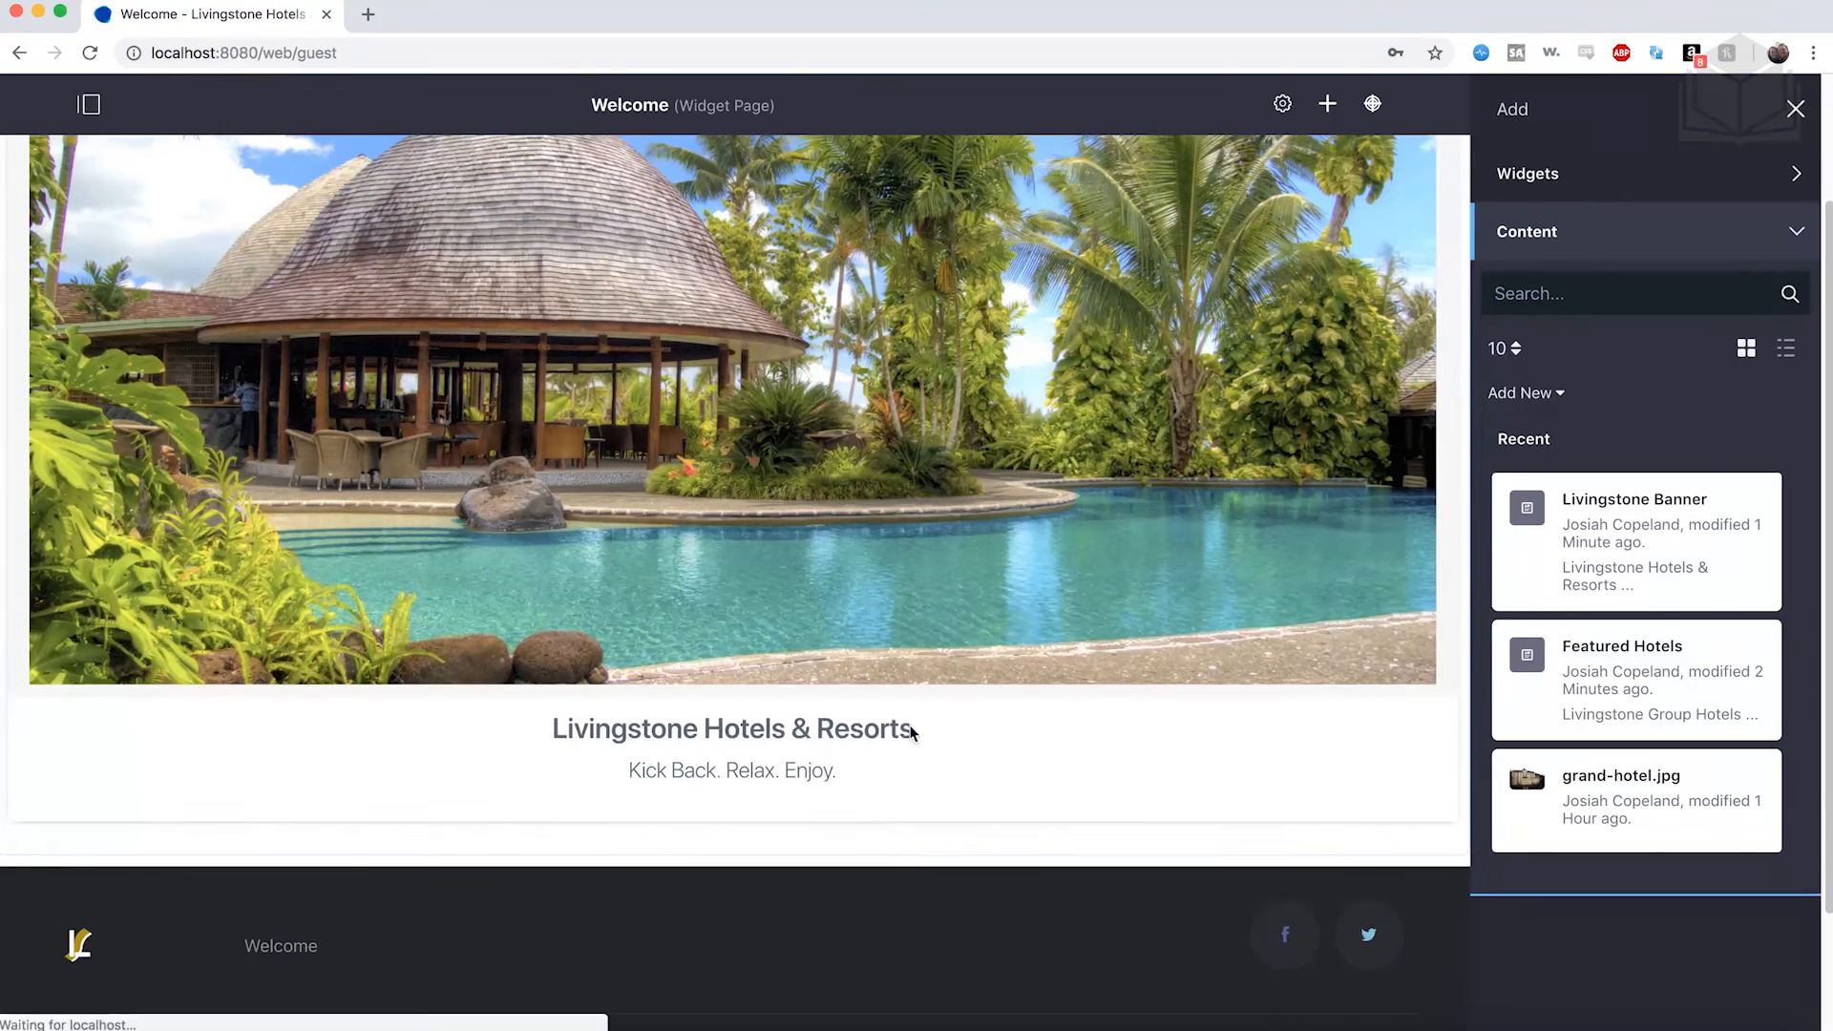
{"action": "scroll", "coordinate": [897, 939], "scroll_direction": "up", "scroll_amount": 2}
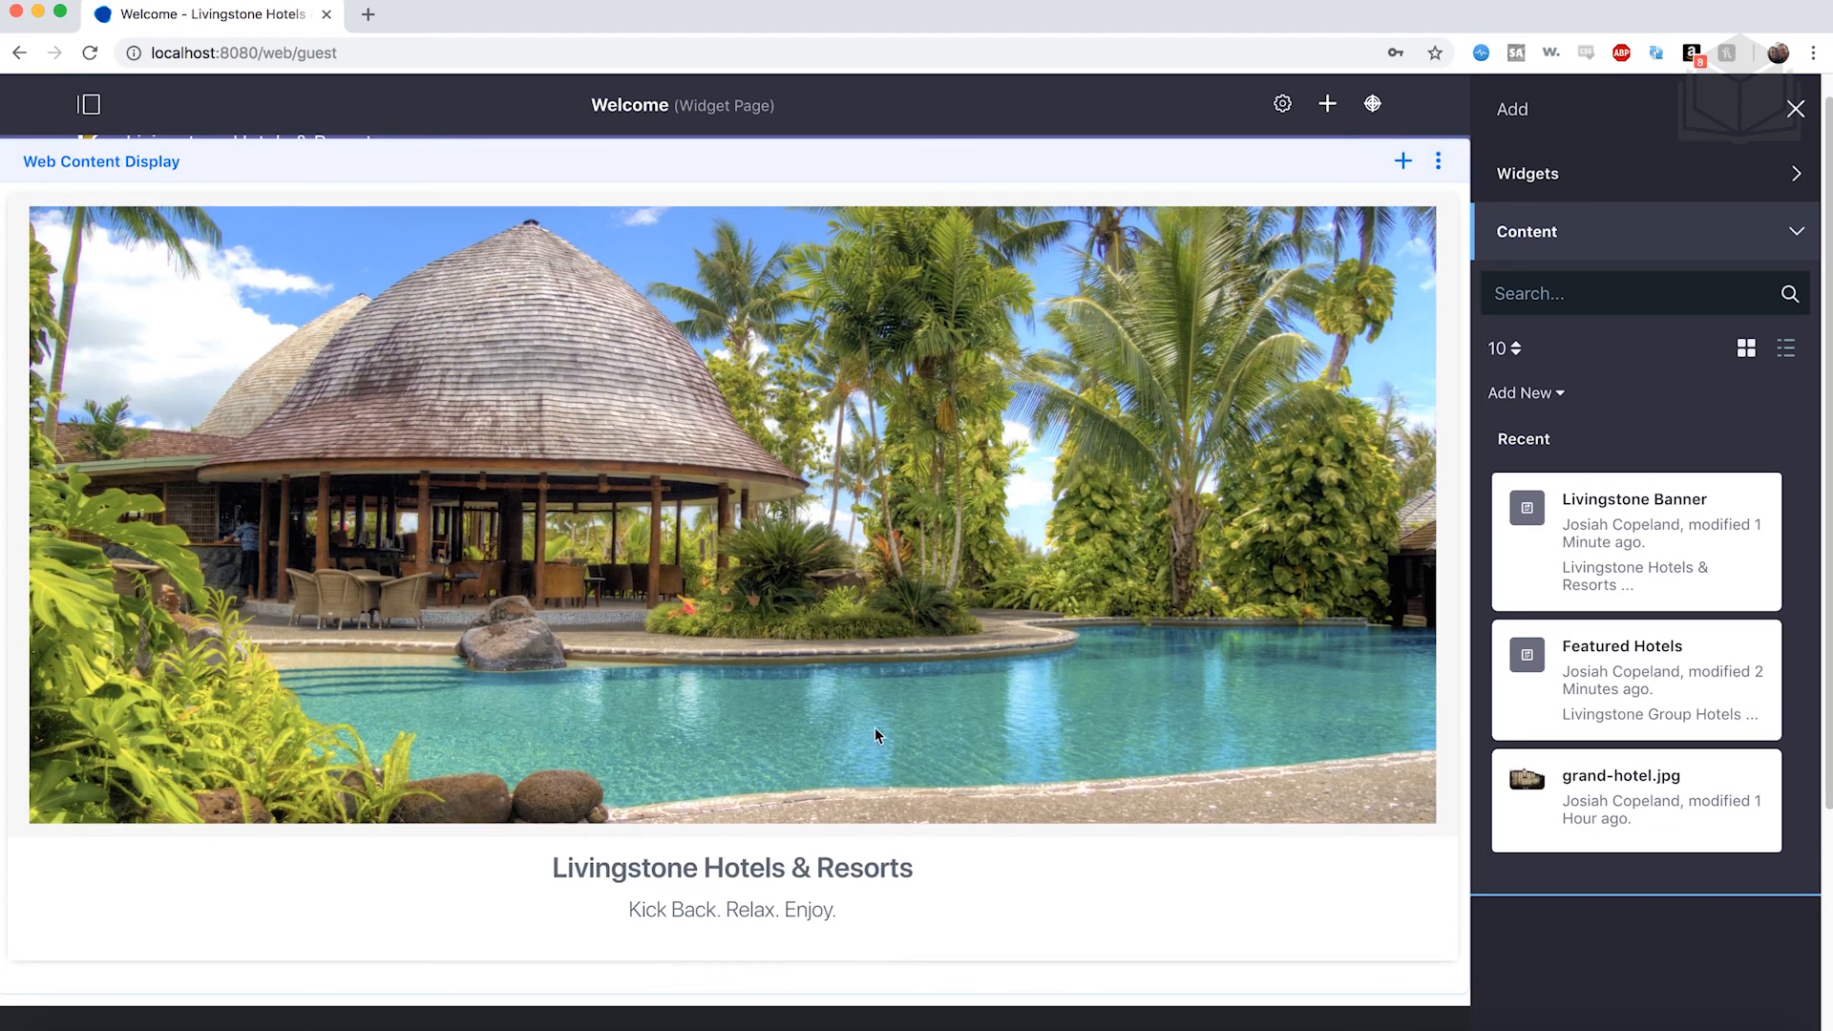
{"action": "scroll", "coordinate": [868, 627], "scroll_direction": "up", "scroll_amount": 1}
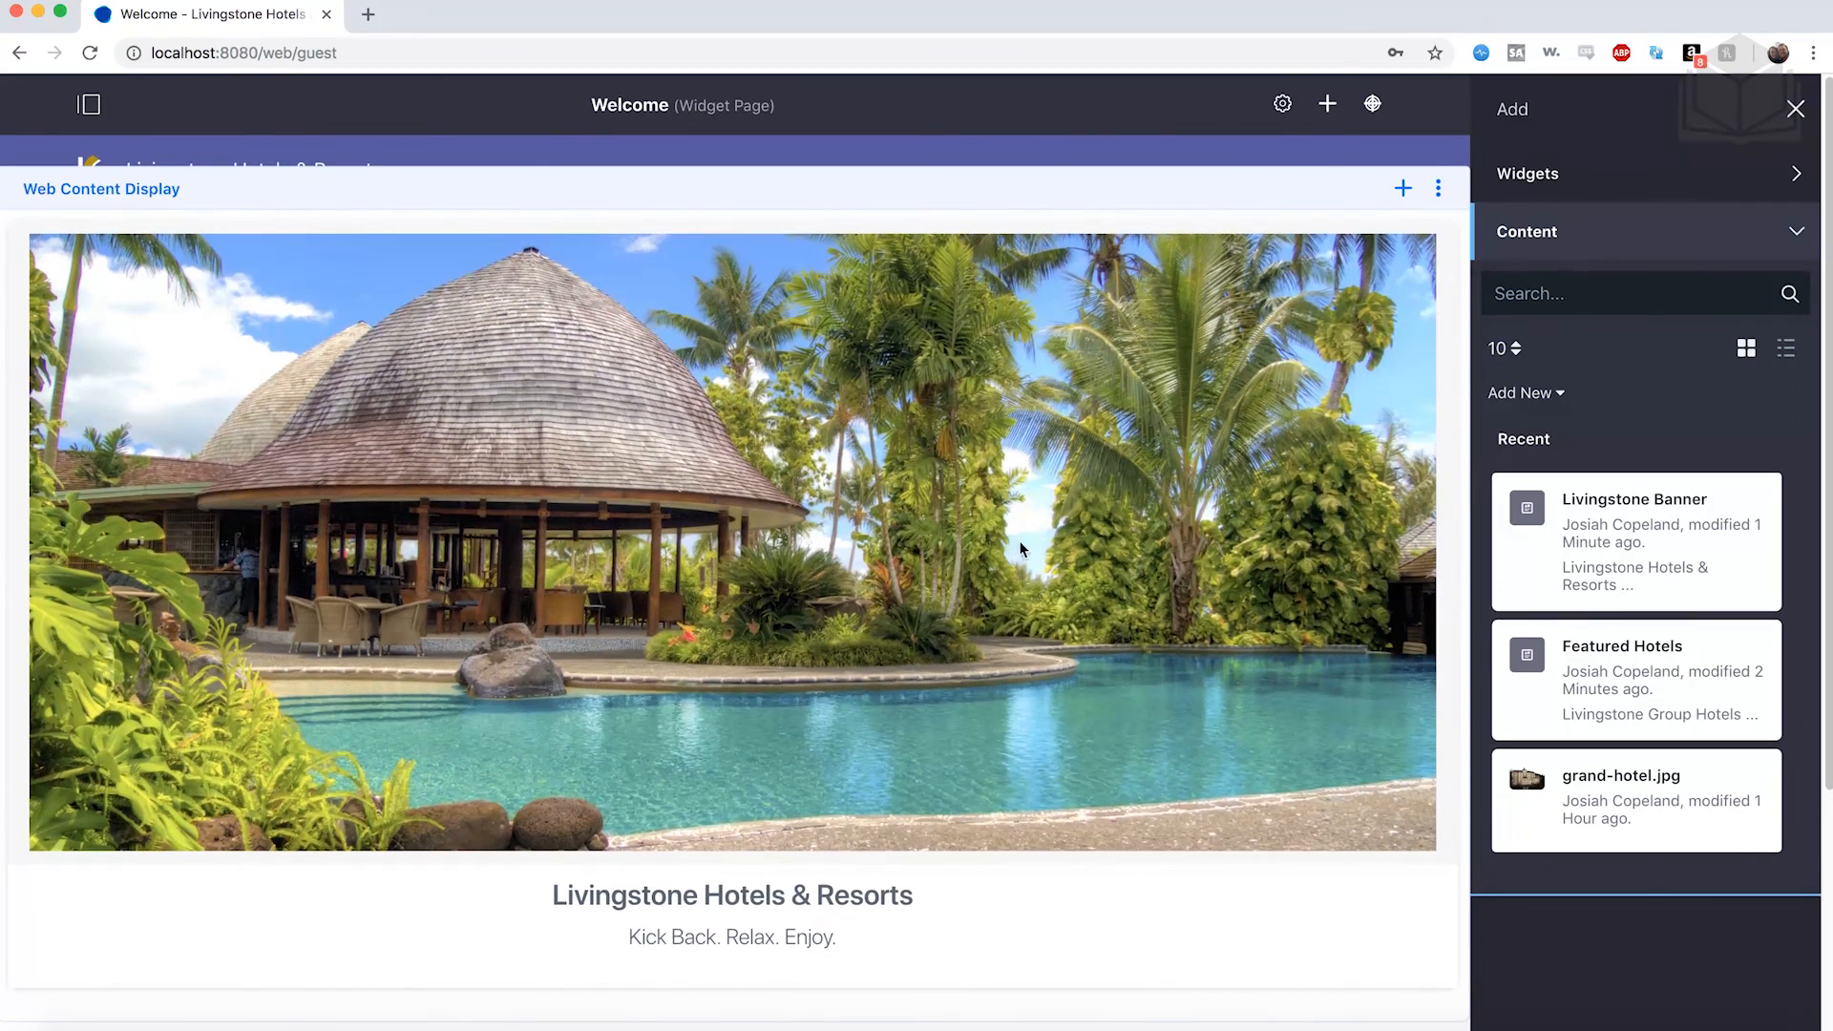
{"action": "scroll", "coordinate": [1157, 536], "scroll_direction": "down", "scroll_amount": 2}
{"action": "left_click_drag", "start_coordinate": [1660, 663], "coordinate": [1146, 760]}
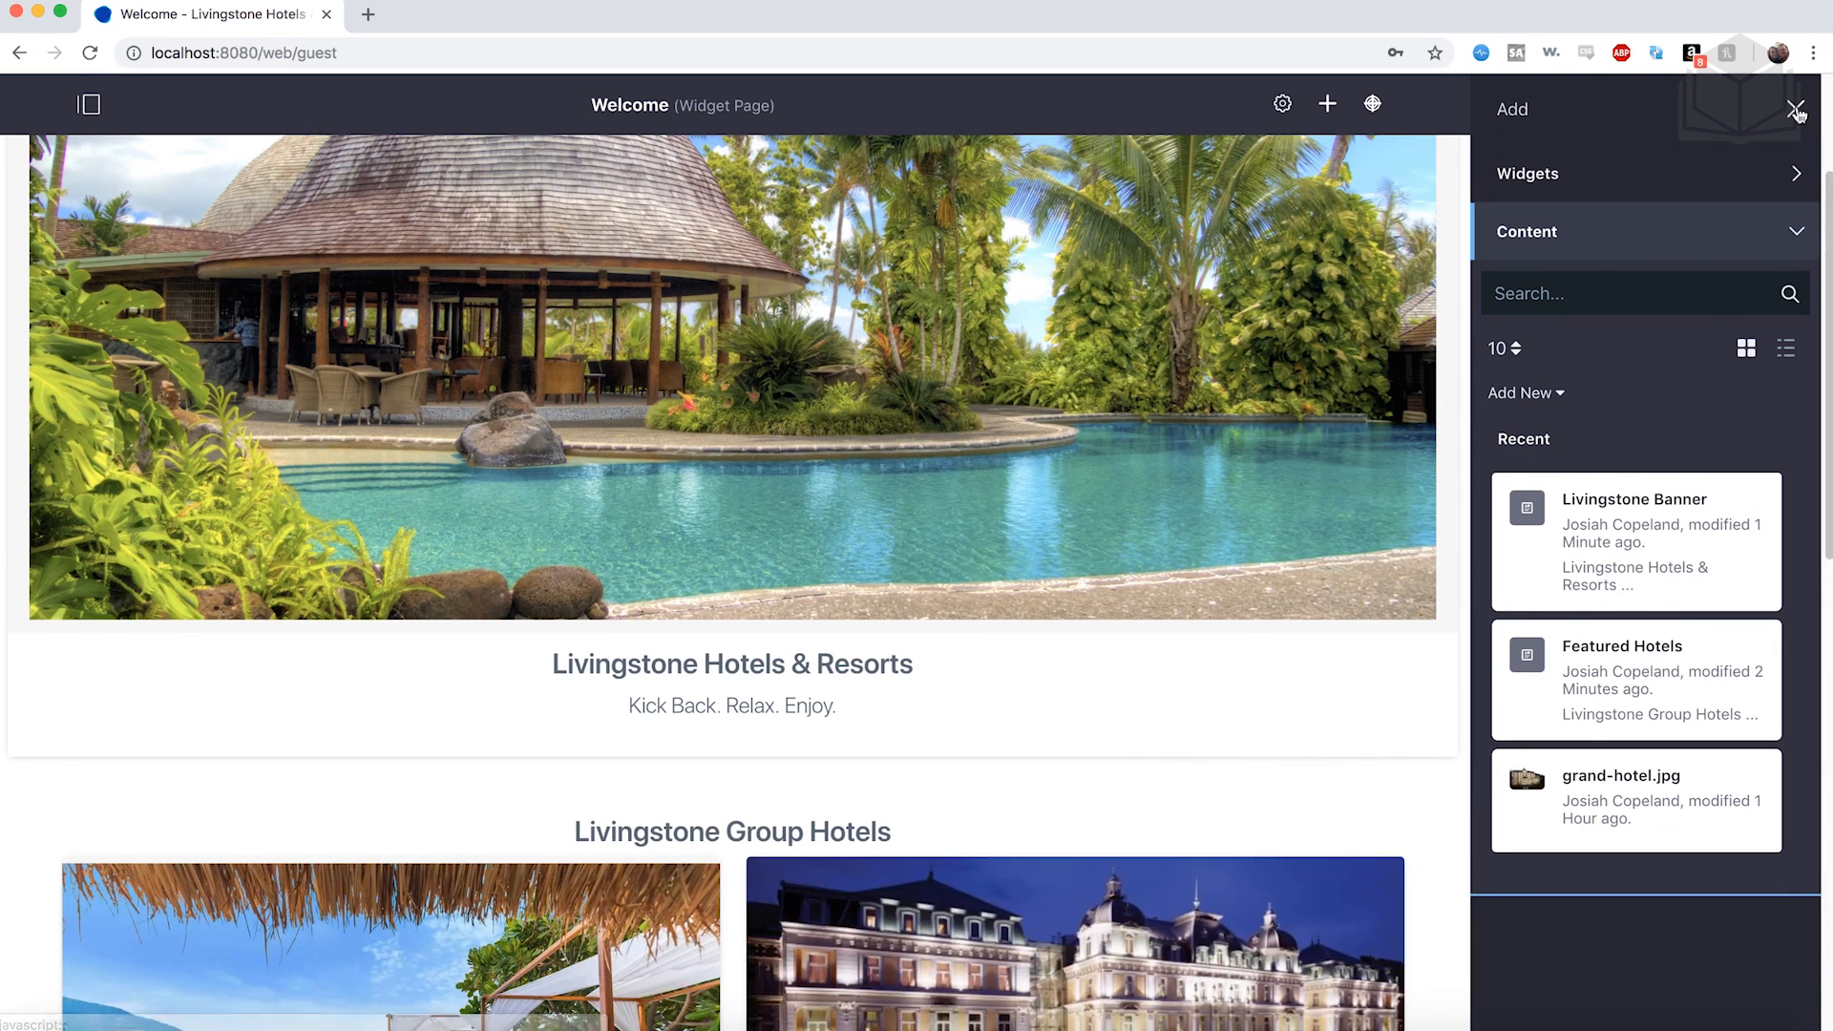
{"action": "left_click", "coordinate": [1795, 109]}
Scroll through the Welcome page to check the banner and four-hotel grid ending with Purple Palace Hotel.
{"action": "scroll", "coordinate": [1365, 506], "scroll_direction": "down", "scroll_amount": 5}
{"action": "scroll", "coordinate": [1368, 506], "scroll_direction": "down", "scroll_amount": 7}
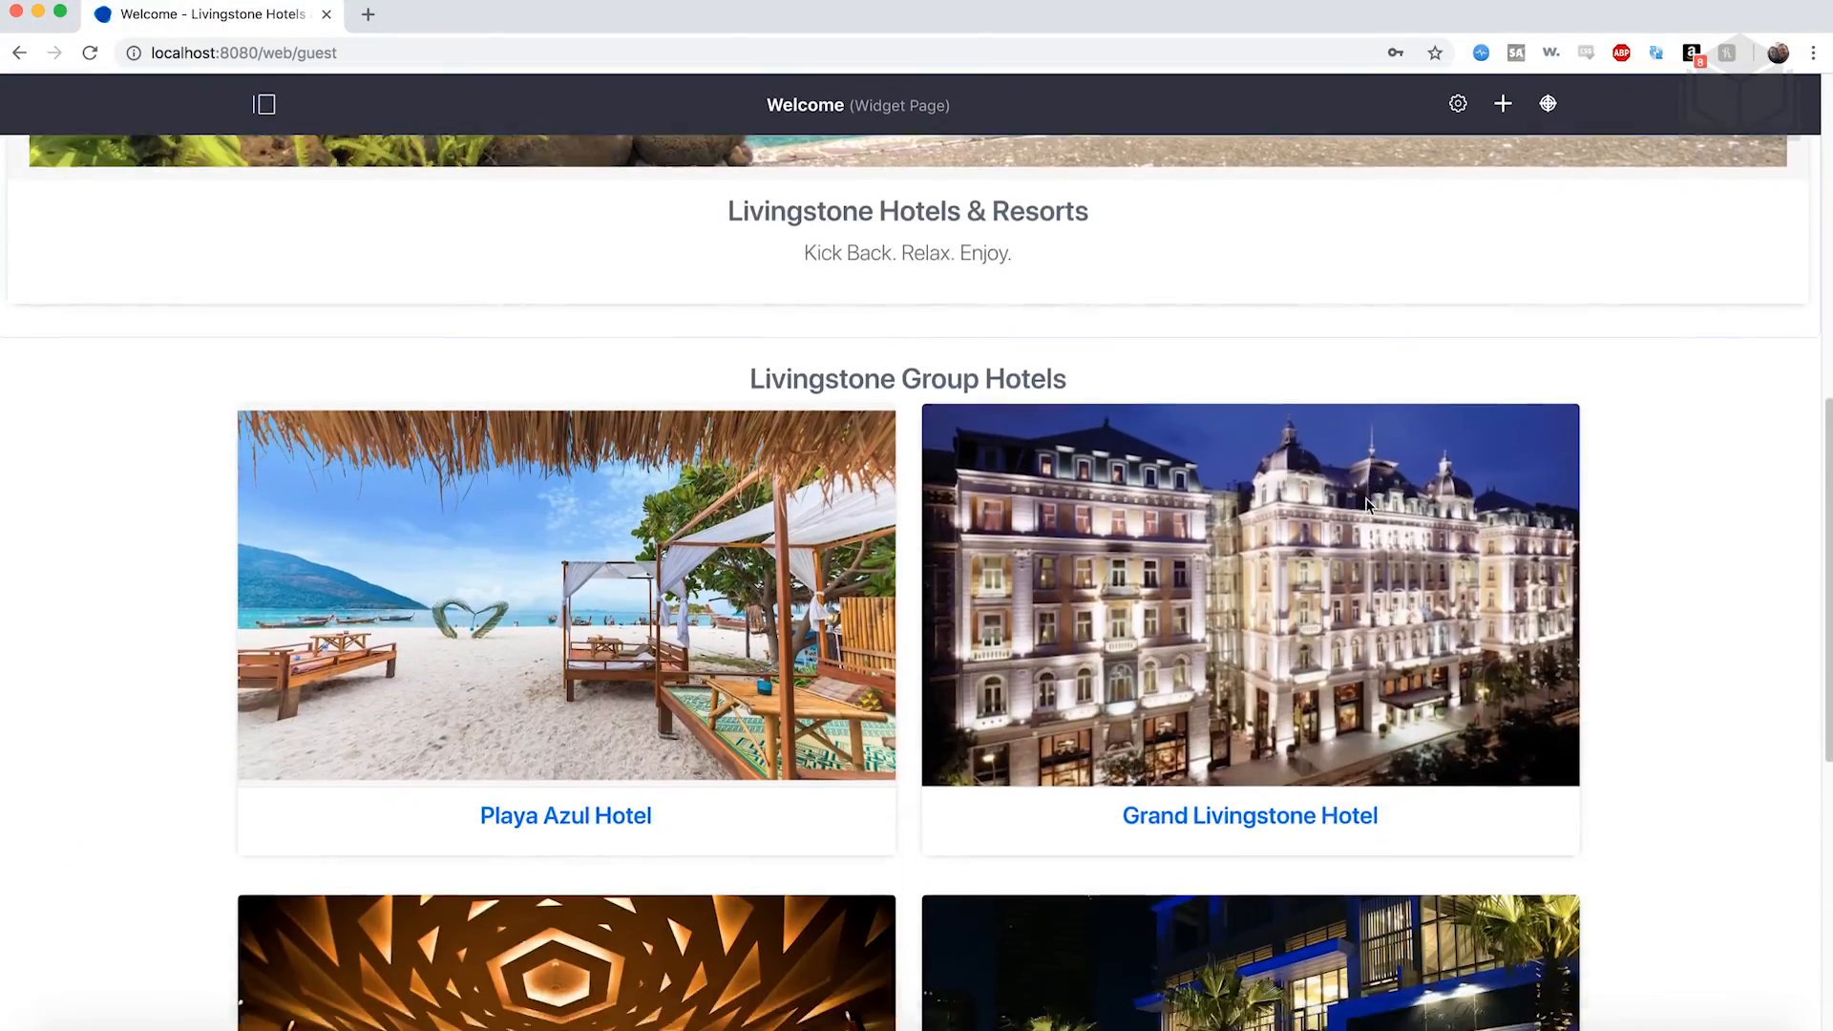
{"action": "scroll", "coordinate": [1309, 849], "scroll_direction": "up", "scroll_amount": 3}
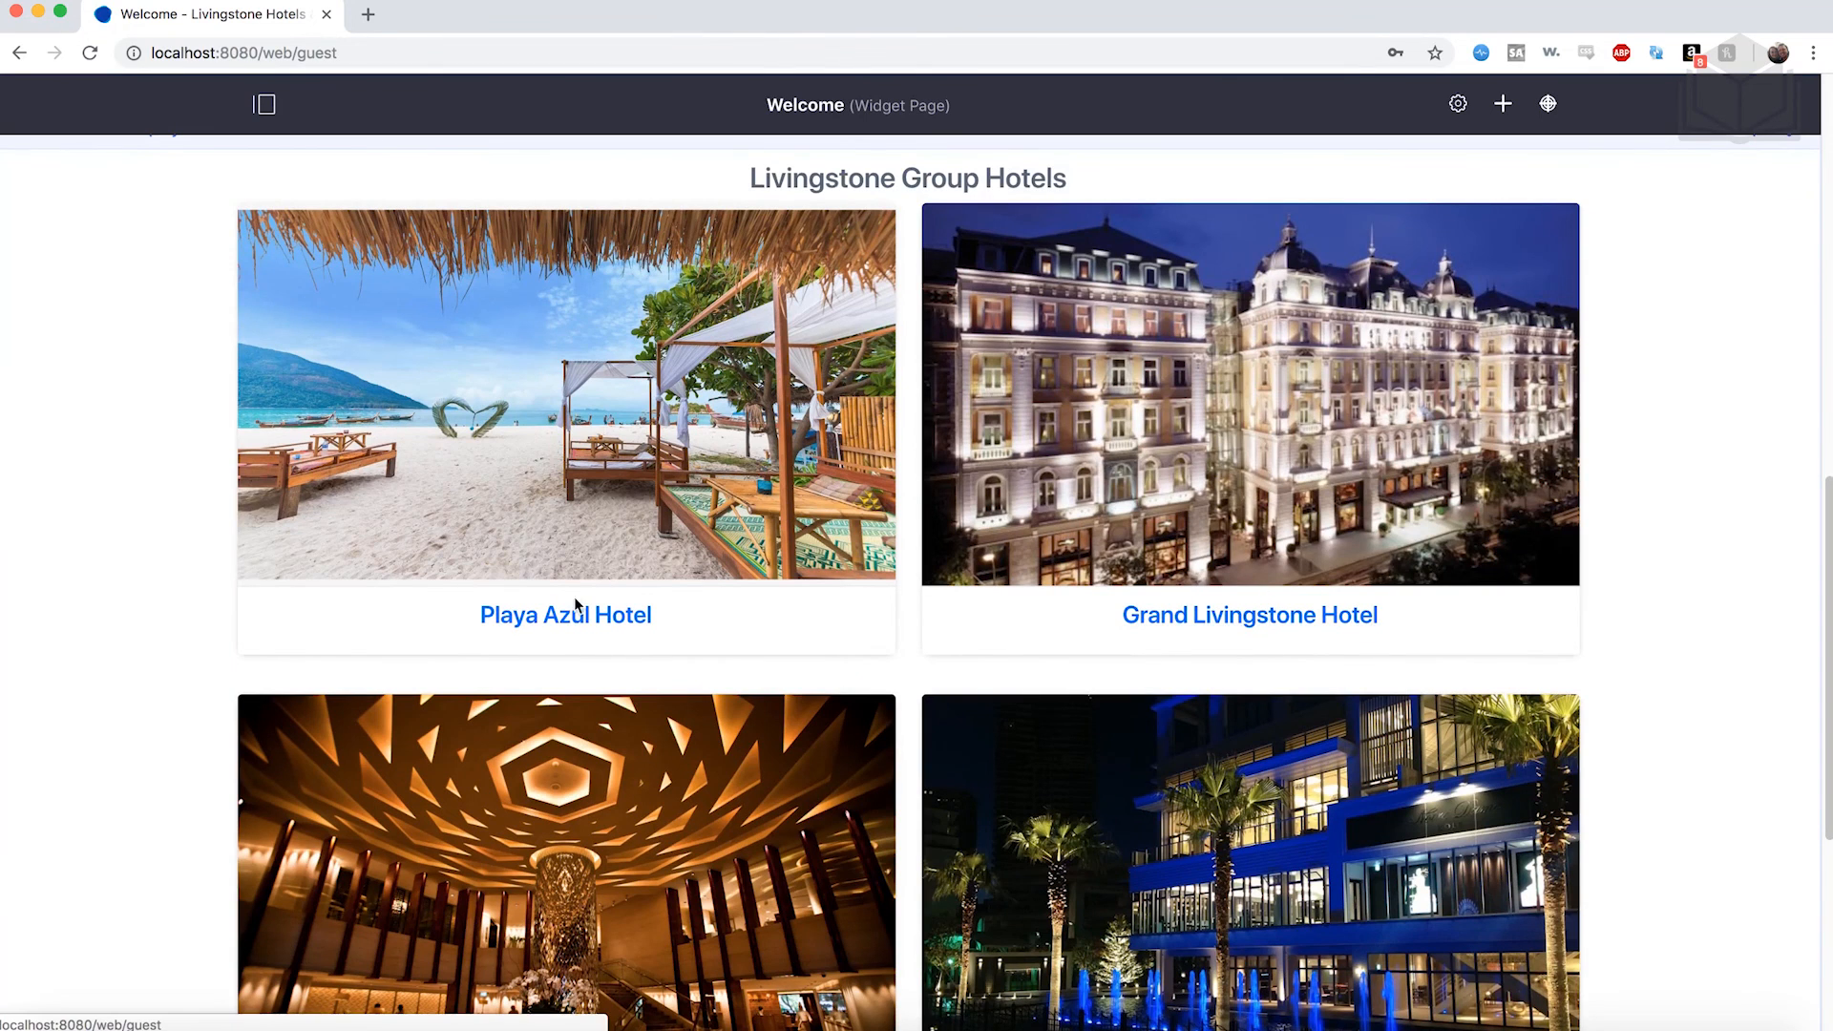
{"action": "scroll", "coordinate": [565, 625], "scroll_direction": "down", "scroll_amount": 4}
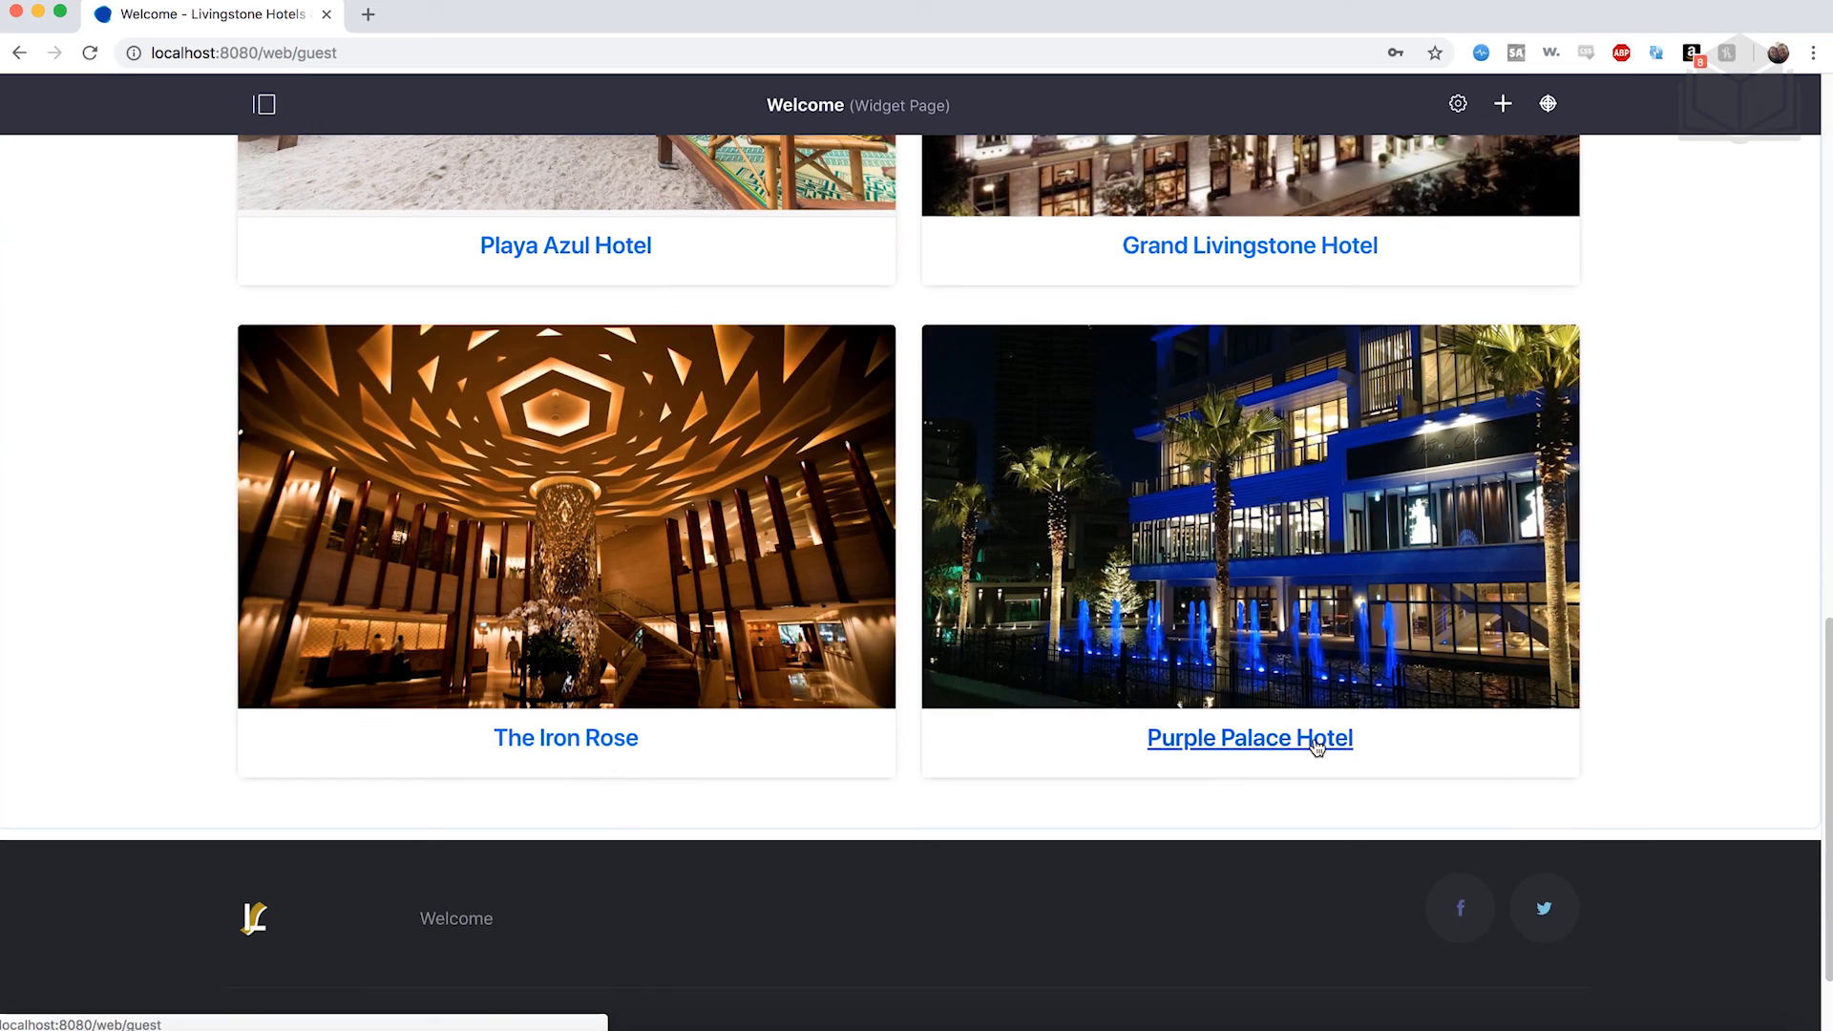
{"action": "scroll", "coordinate": [1317, 748], "scroll_direction": "up", "scroll_amount": 3}
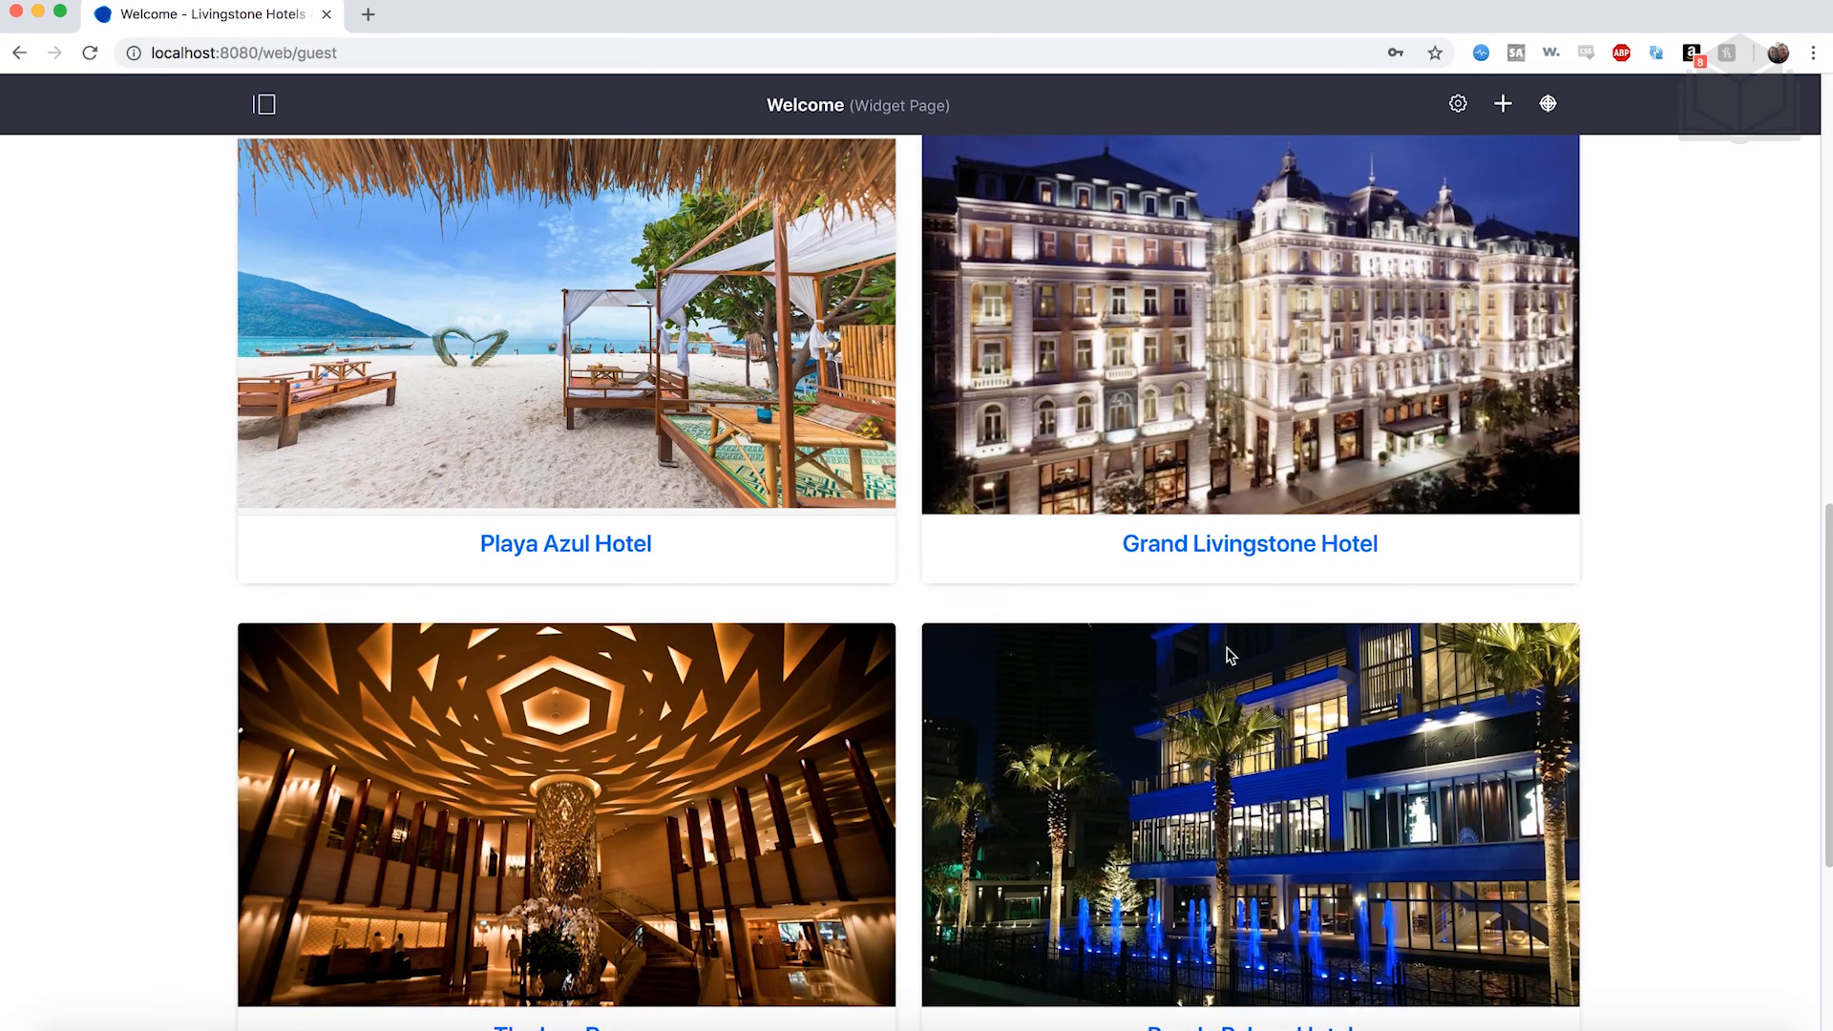
{"action": "scroll", "coordinate": [1230, 654], "scroll_direction": "up", "scroll_amount": 12}
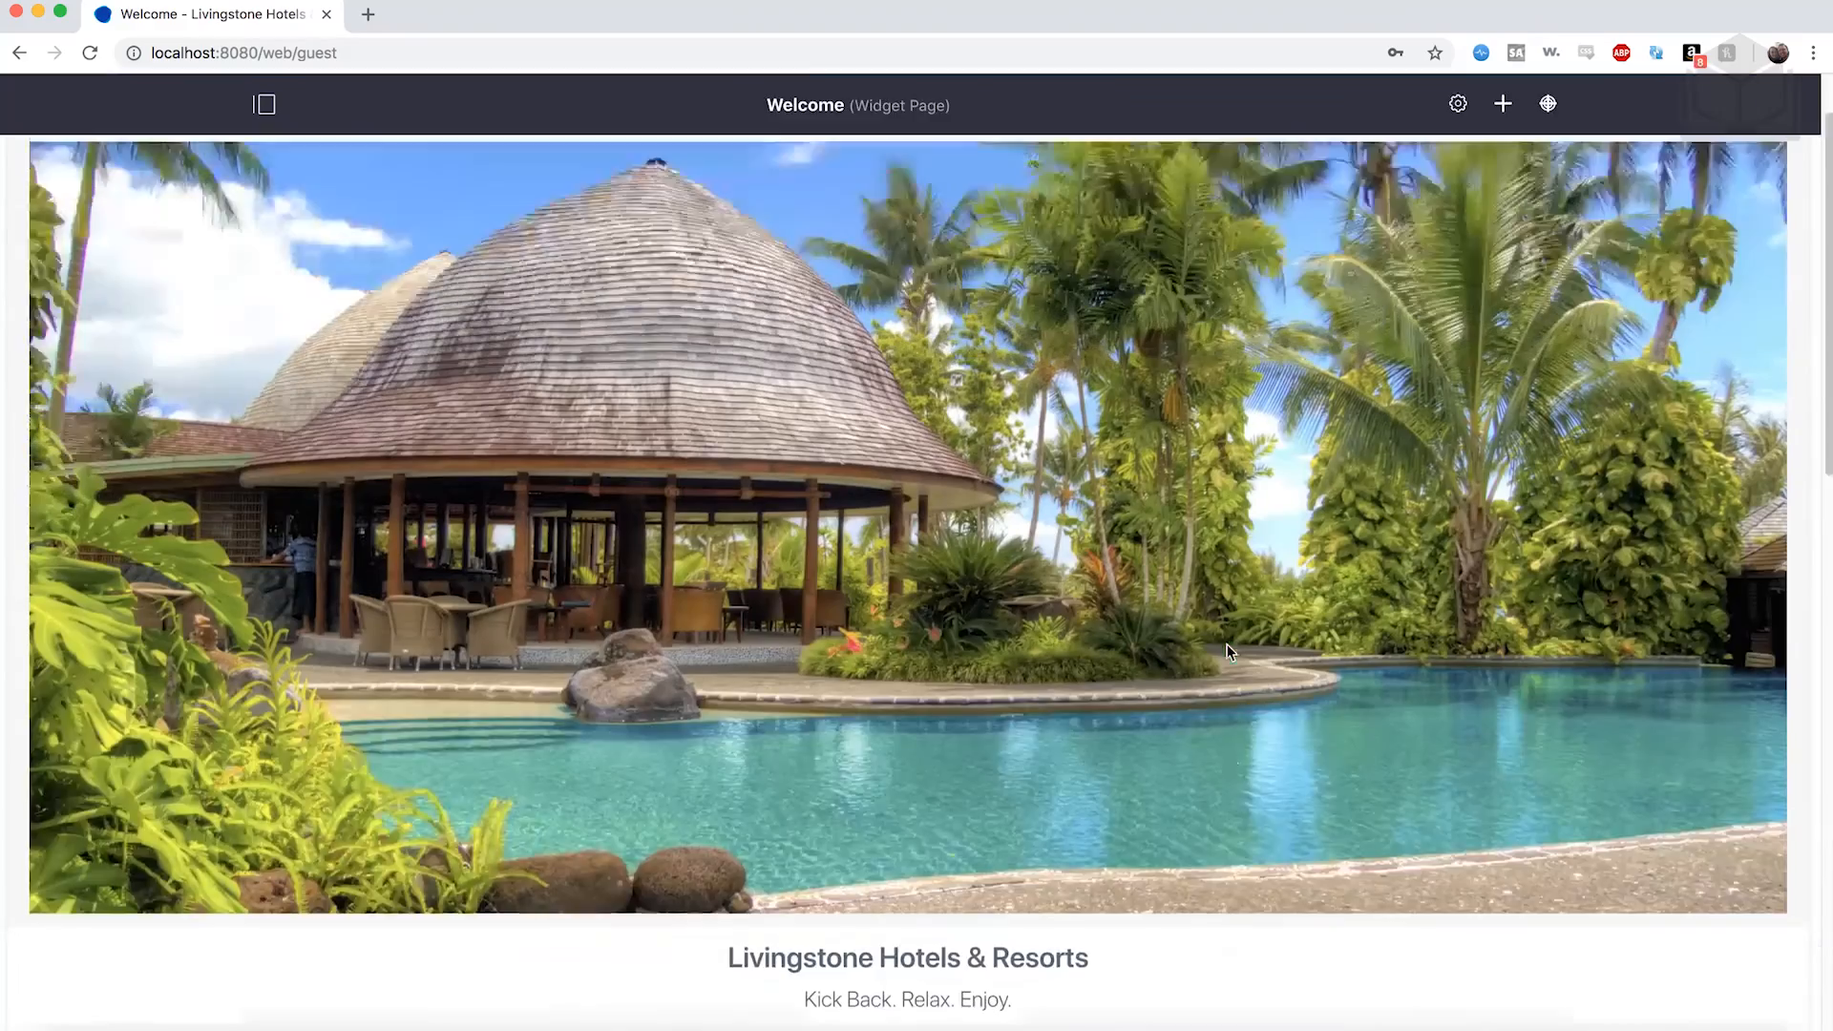